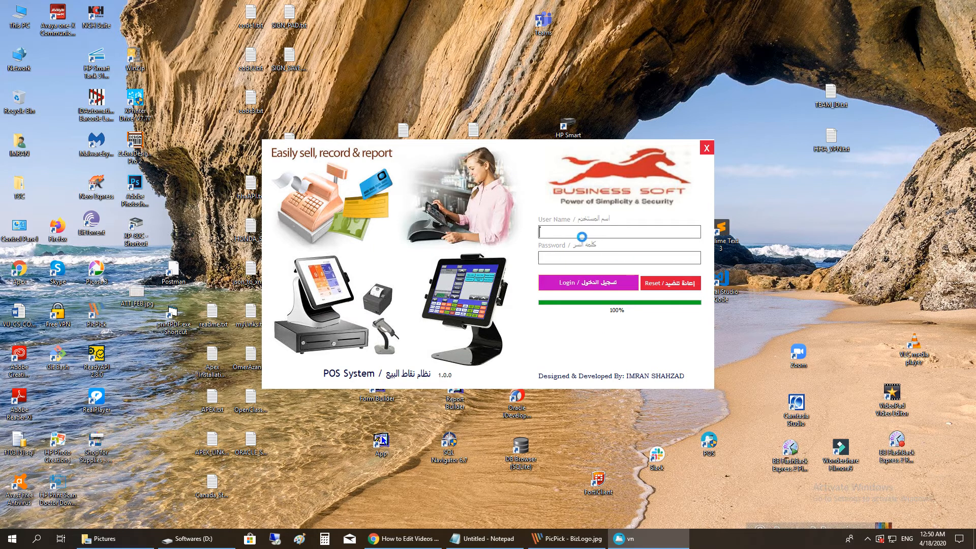
- Log in with the admin username and the account password, retrying after the first attempt is rejected
text(admin)
key(Tab)
text(1234)
key(Return)
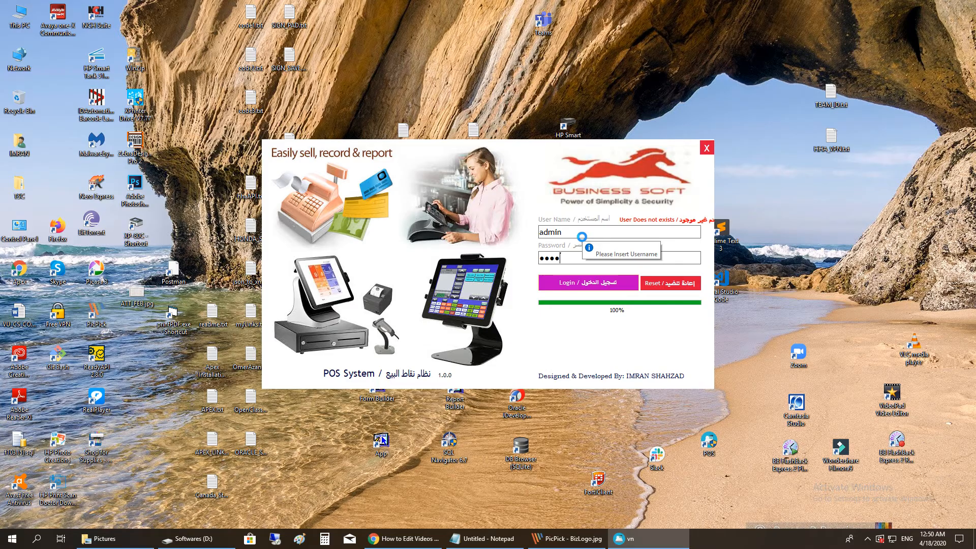
text(admin)
key(Return)
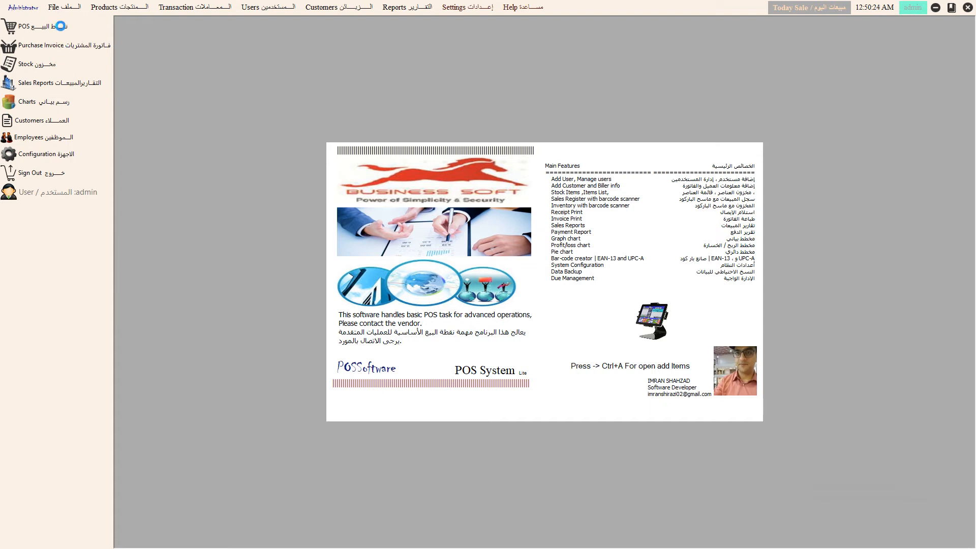
- Open the POS sales terminal from the Transaction menu
click(65, 7)
mouse_move(285, 5)
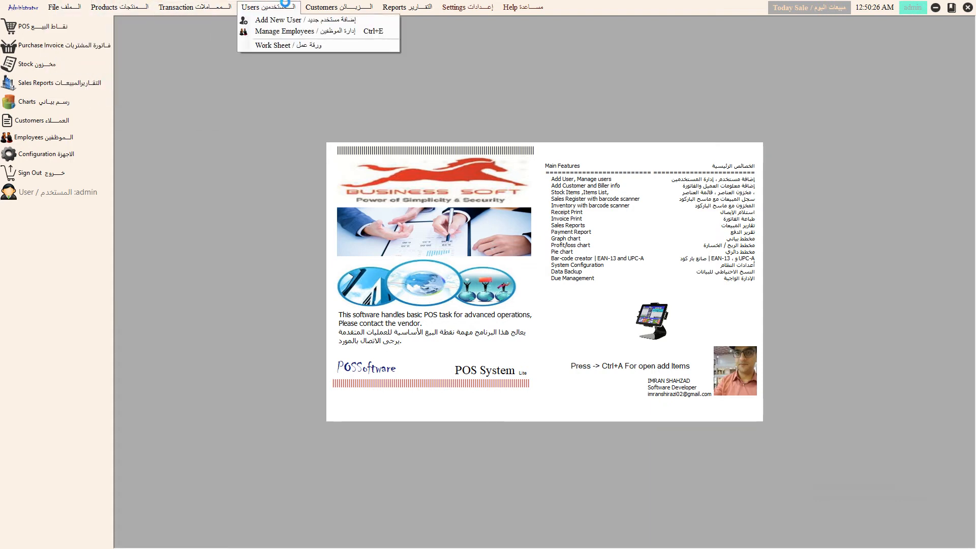
click(39, 26)
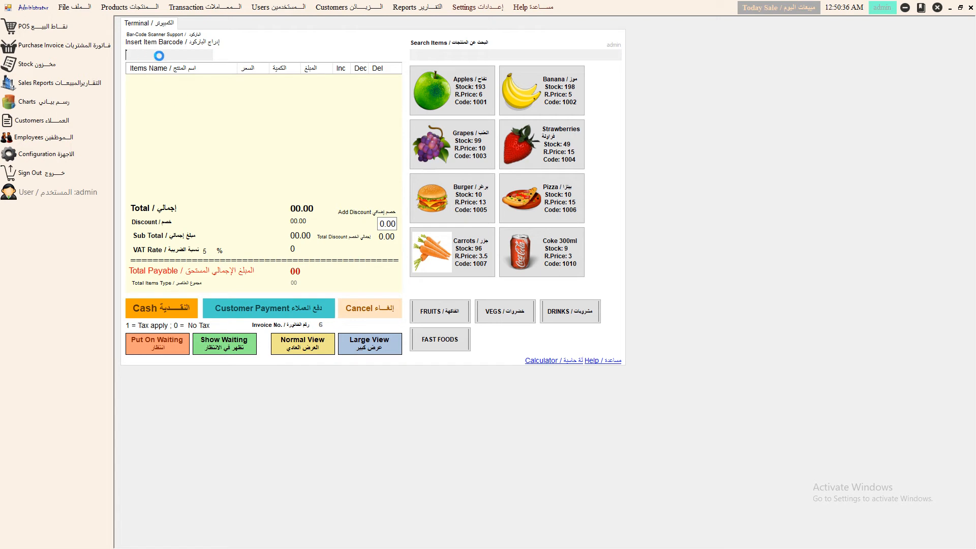
- Try the product search, then filter by Fruits, Vegetables, Drinks and Fast Food, ending on Fruits
text(app)
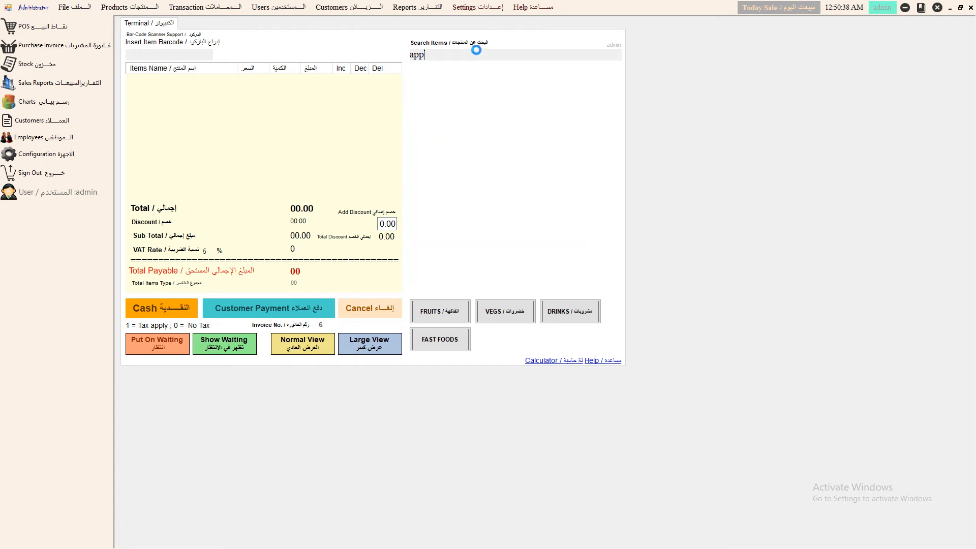
key(BackSpace)
key(BackSpace)
key(BackSpace)
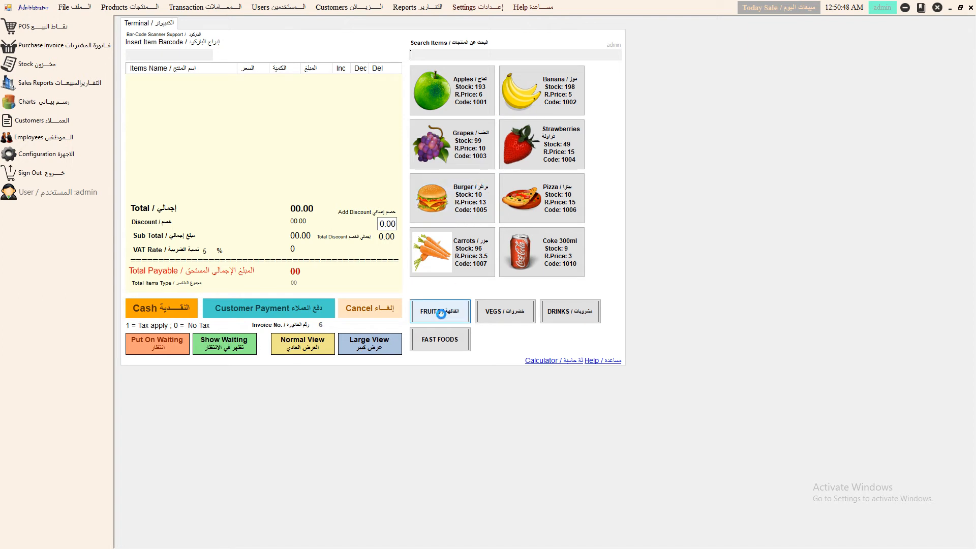
click(440, 313)
click(495, 312)
click(546, 312)
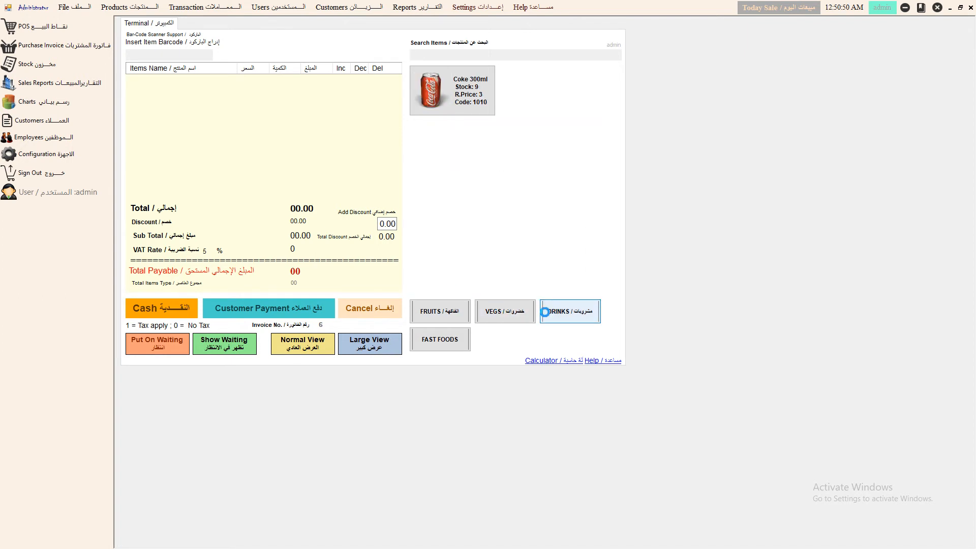
click(443, 337)
click(441, 311)
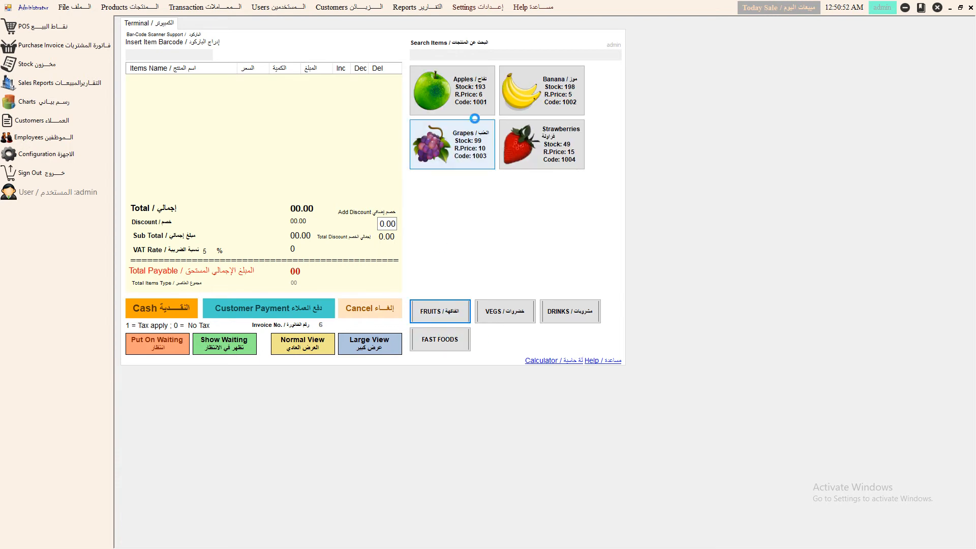
- Add Apples, Banana, Grapes and Strawberries to the sale
click(469, 90)
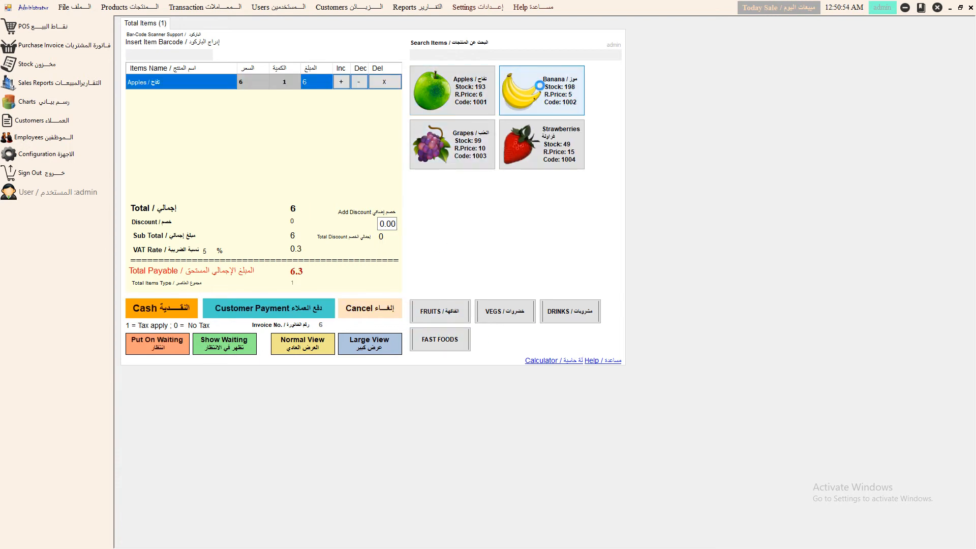
click(505, 99)
click(457, 129)
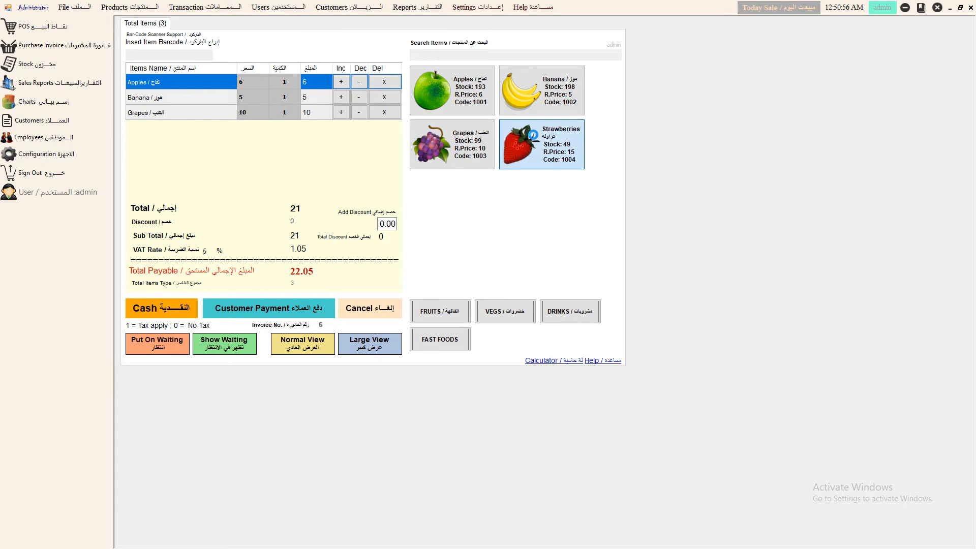
click(525, 137)
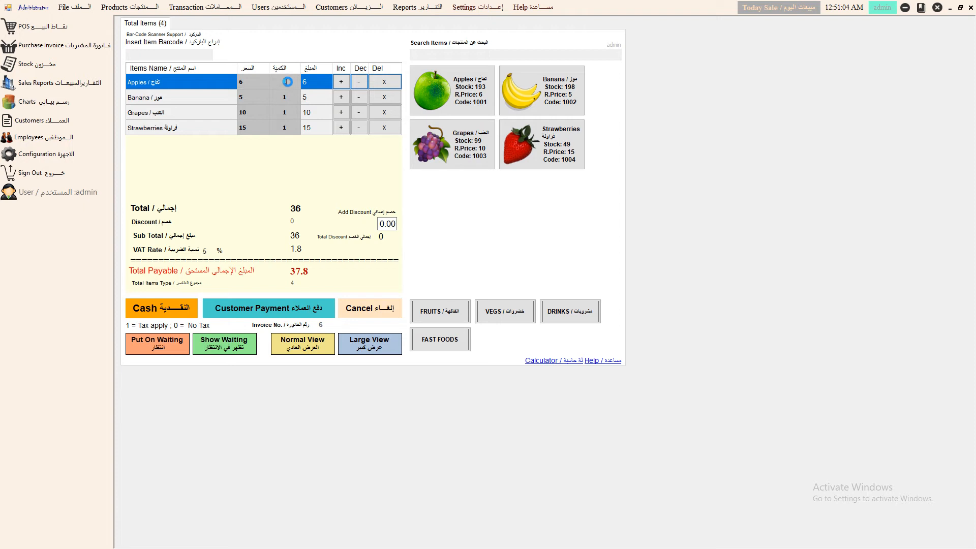
- Set the Apples quantity to 10, nudge it up and down, then remove Apples and Banana
click(287, 82)
text(0)
key(Return)
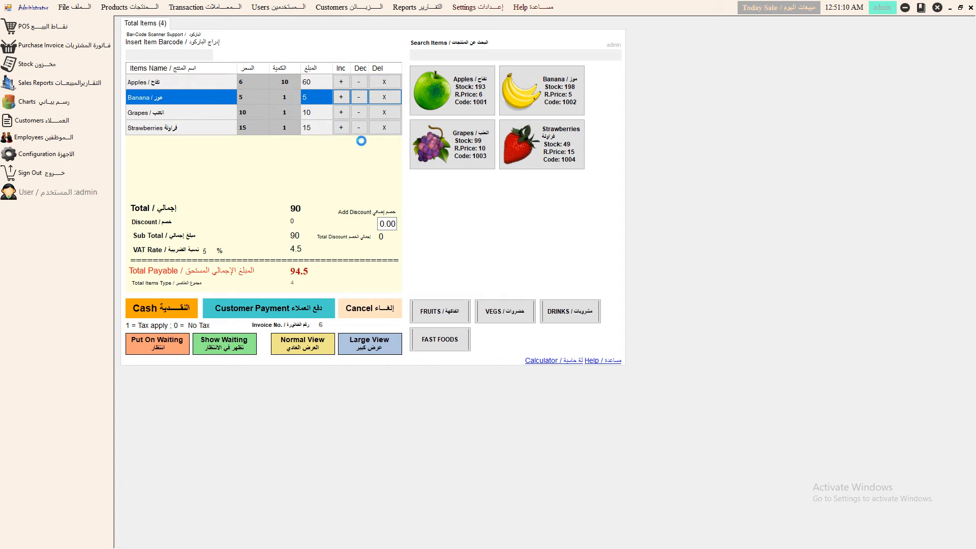
click(341, 81)
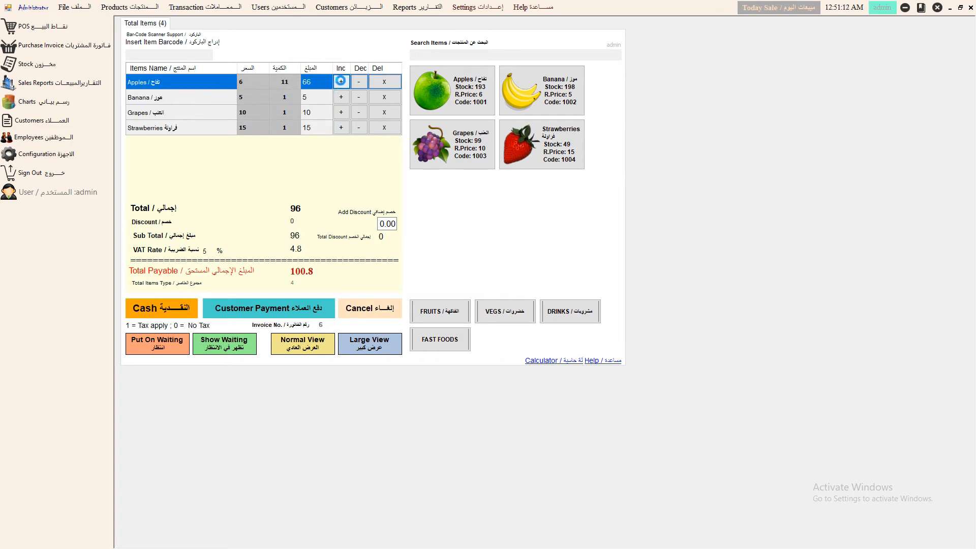
click(357, 82)
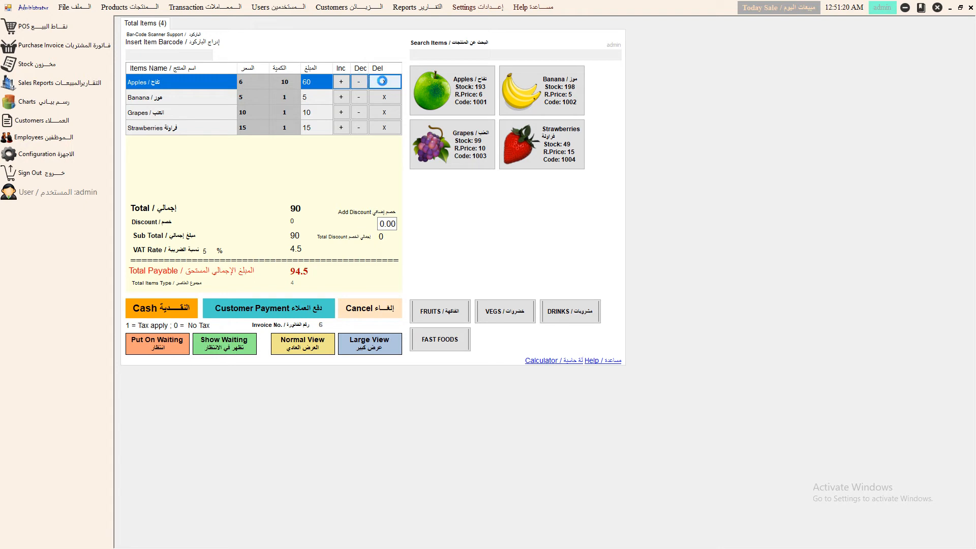
click(379, 81)
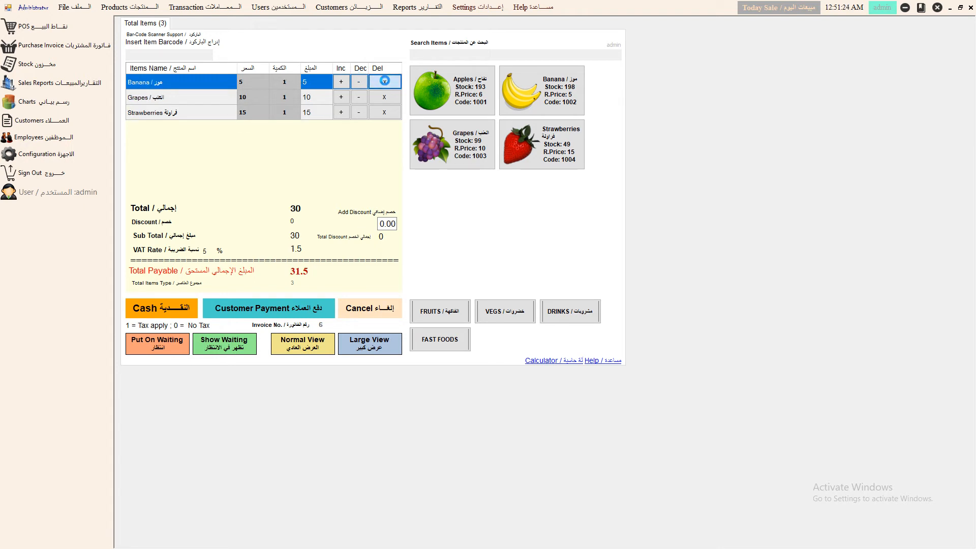
click(385, 81)
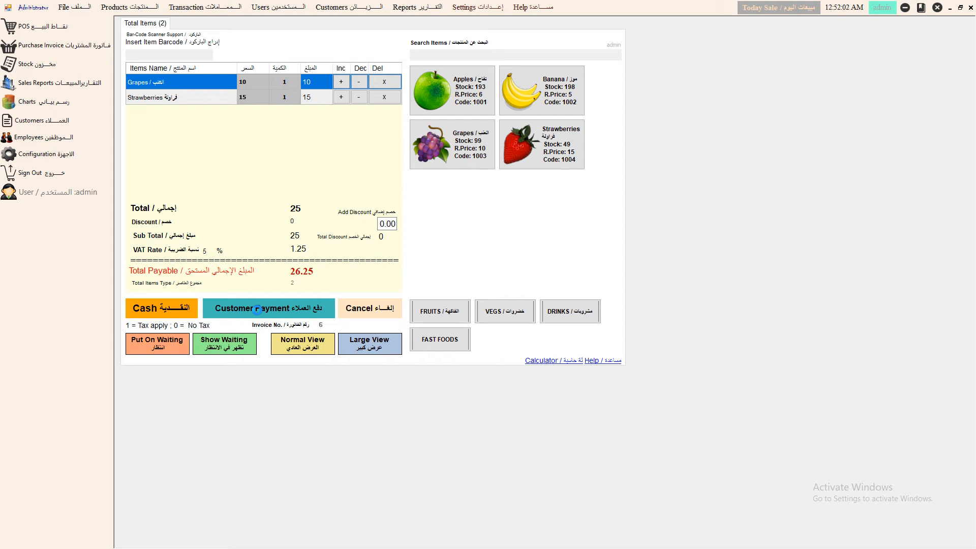
- Clear the cart, ring up Apples, Banana, Strawberries and Grapes, and save it as a waiting order
click(362, 310)
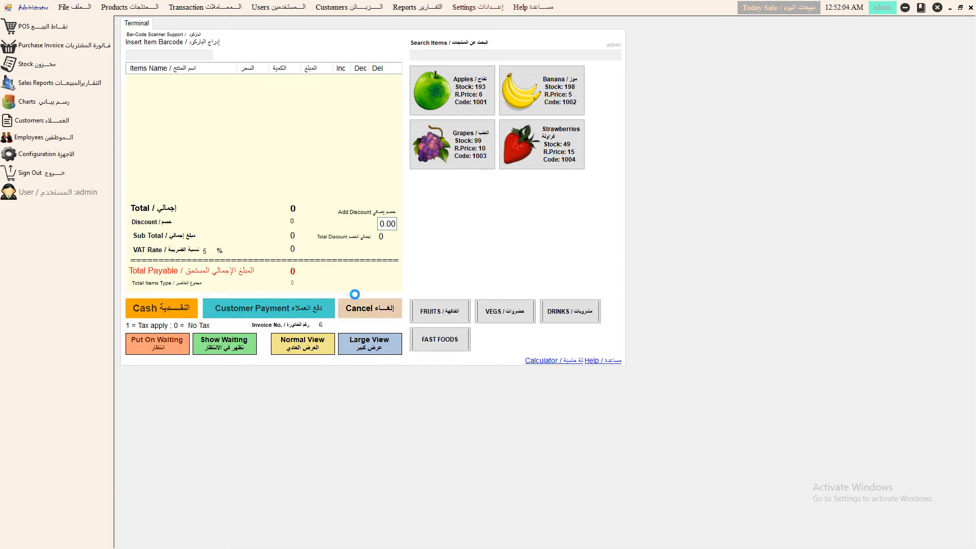
click(432, 91)
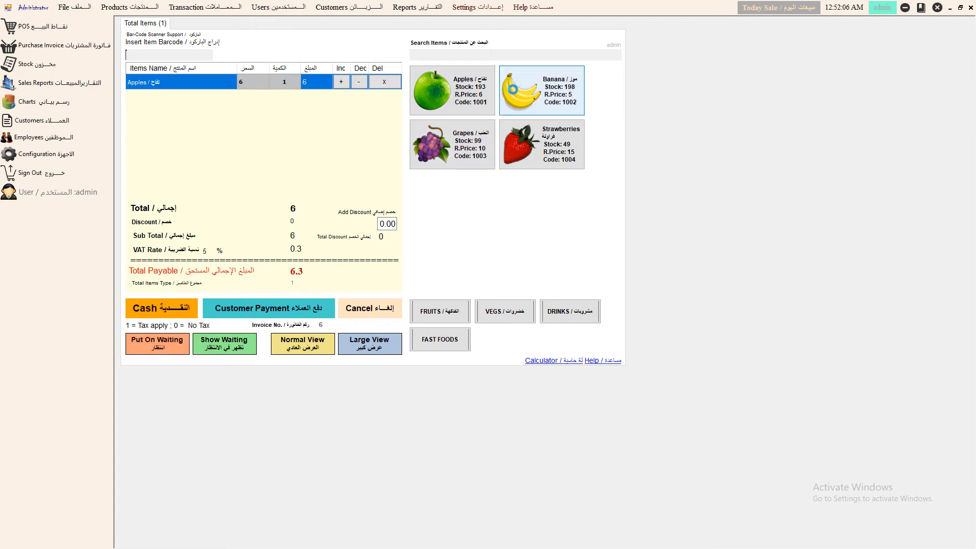
click(521, 91)
click(516, 142)
click(444, 147)
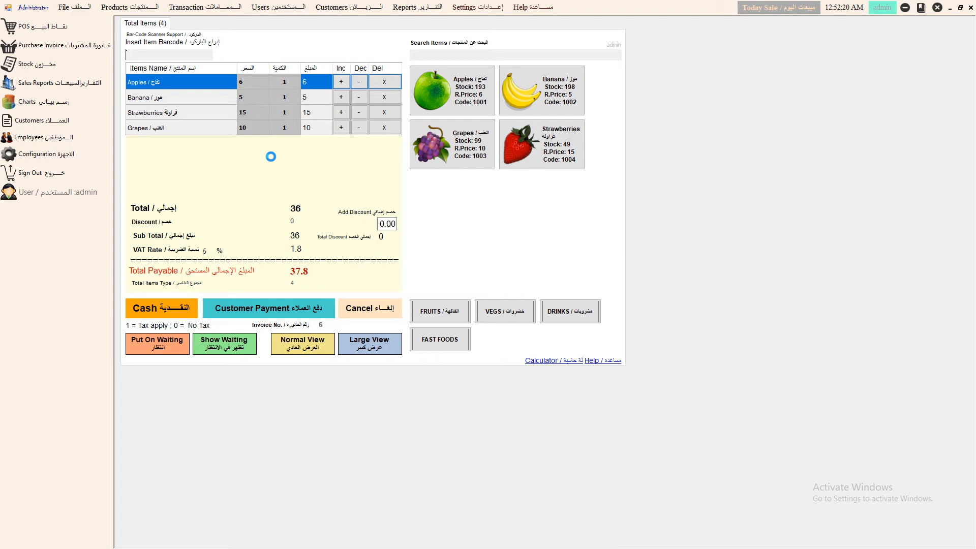
click(157, 348)
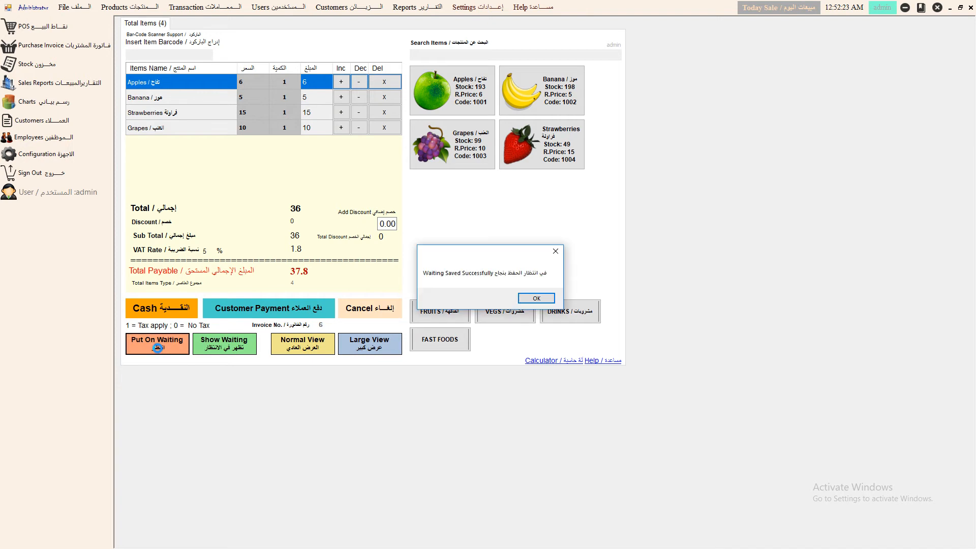
click(529, 298)
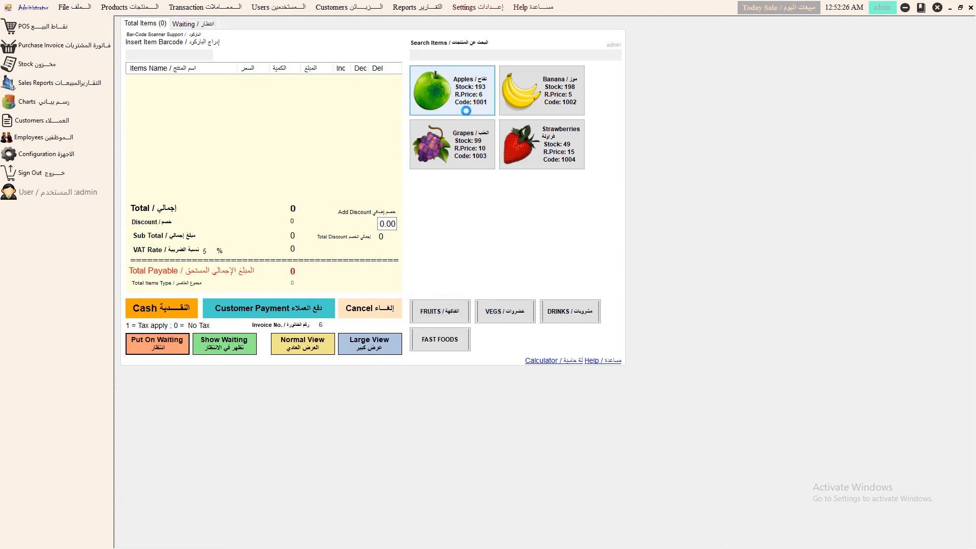
- Ring up Apples, Banana, Strawberries and Grapes again and restore the window size
click(452, 94)
click(530, 101)
click(508, 149)
click(455, 159)
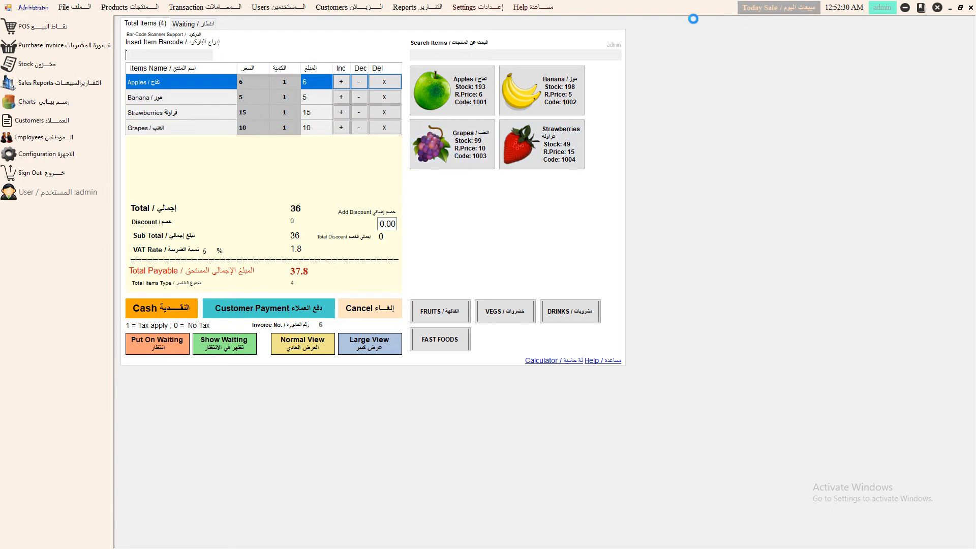
double_click(718, 6)
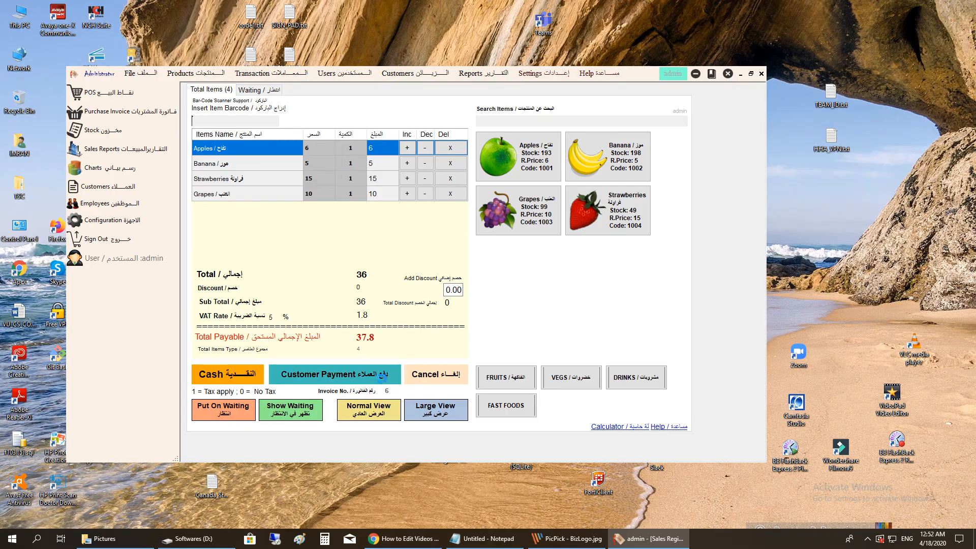
- Show the waiting invoices and take payment on the 37.8 invoice
click(301, 411)
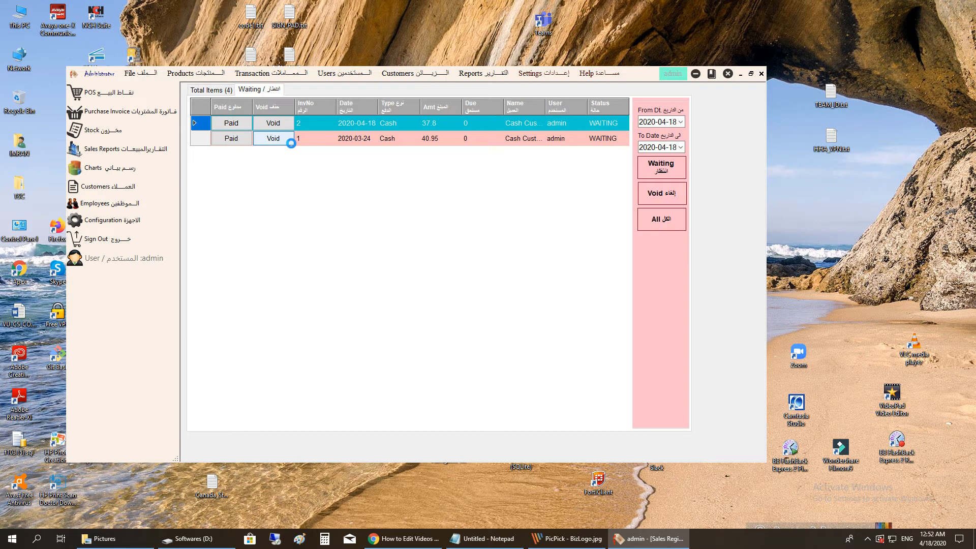
click(232, 124)
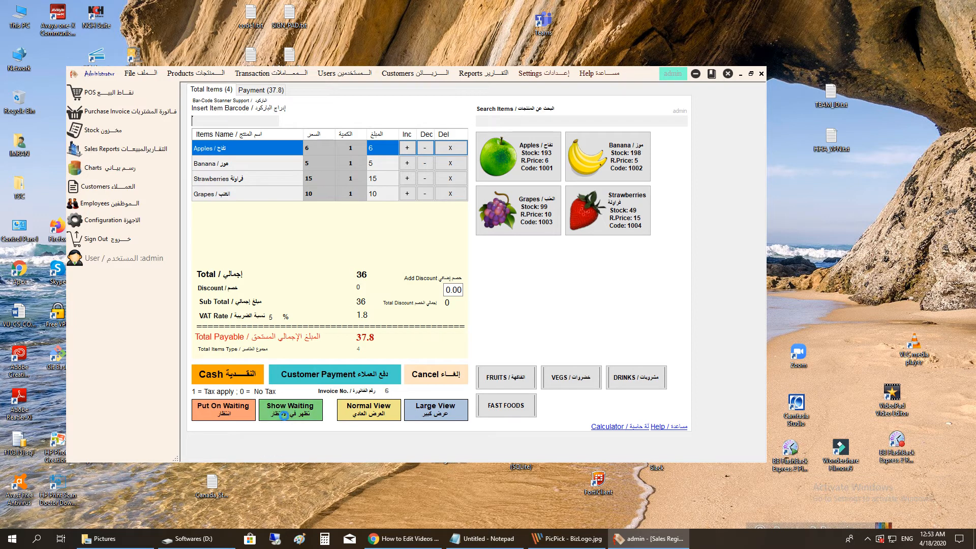
- Switch to the large product layout and add two Carrots and a Pizza
click(369, 407)
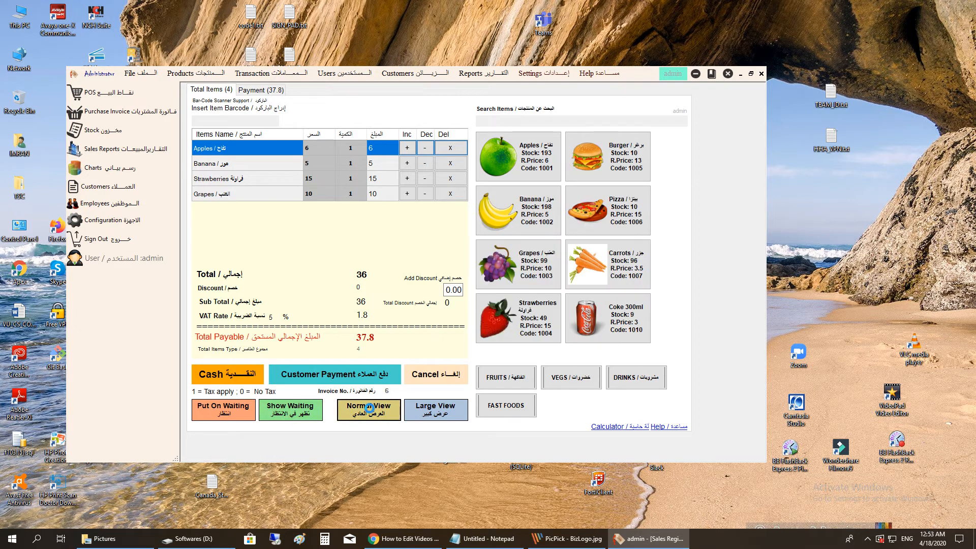
click(446, 410)
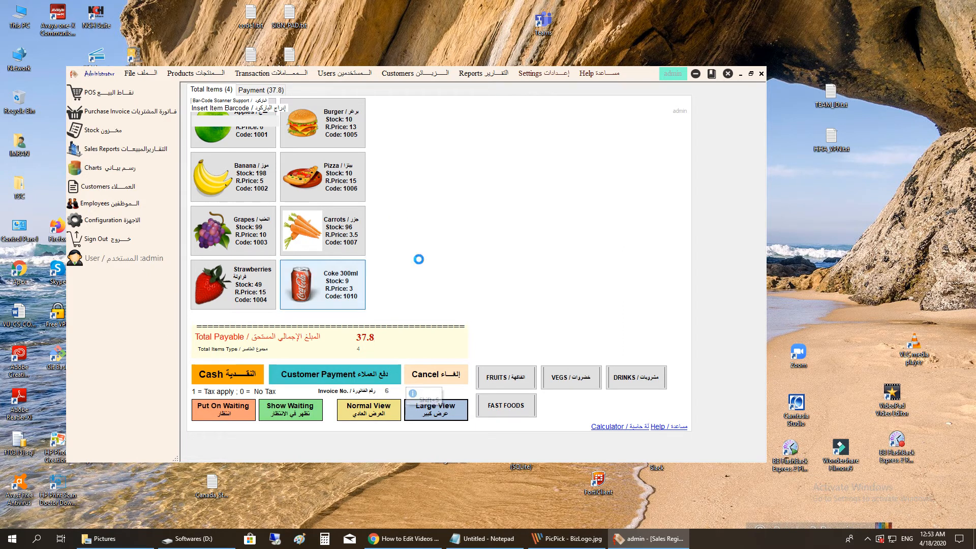
click(340, 234)
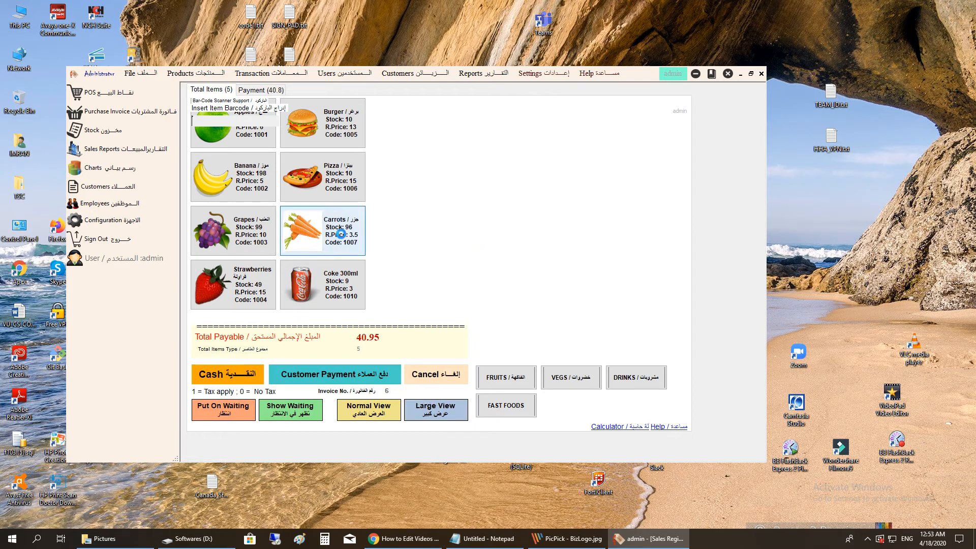
click(340, 234)
click(338, 185)
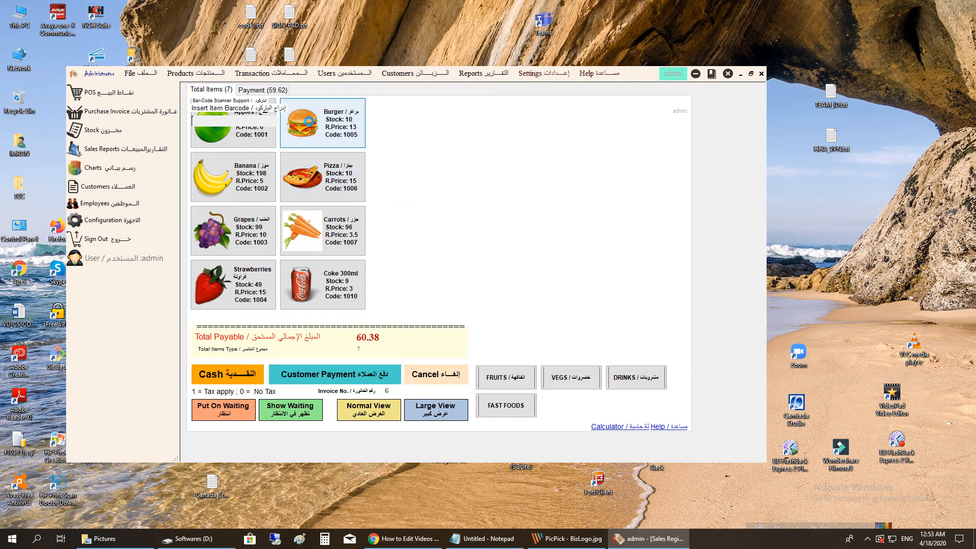
- Check the payment form, cancel the sale to empty the cart, then add Apples
click(262, 89)
click(230, 89)
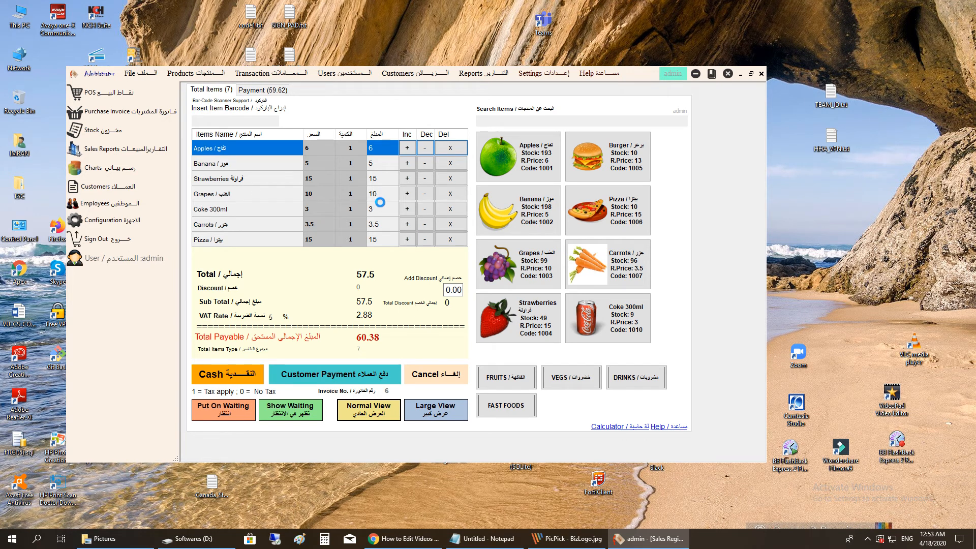
click(441, 373)
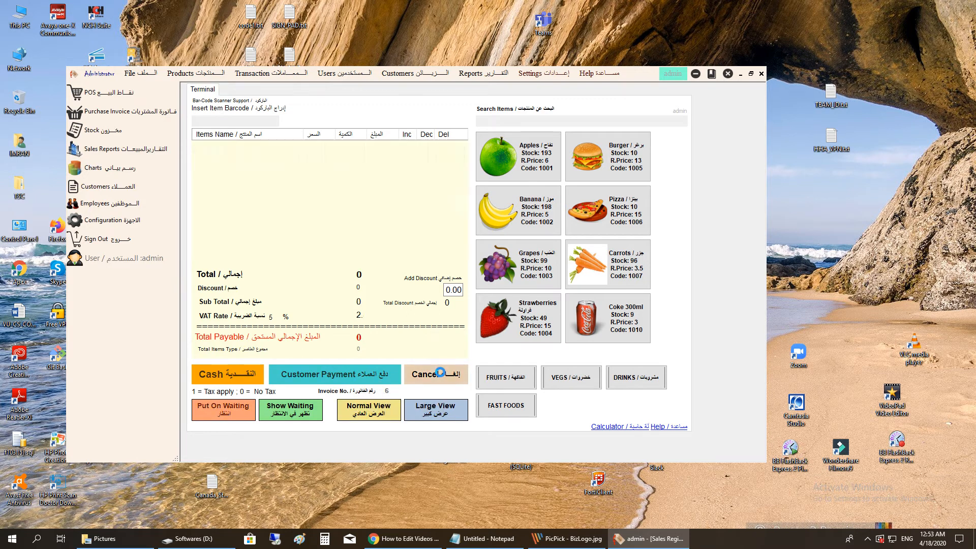
click(526, 158)
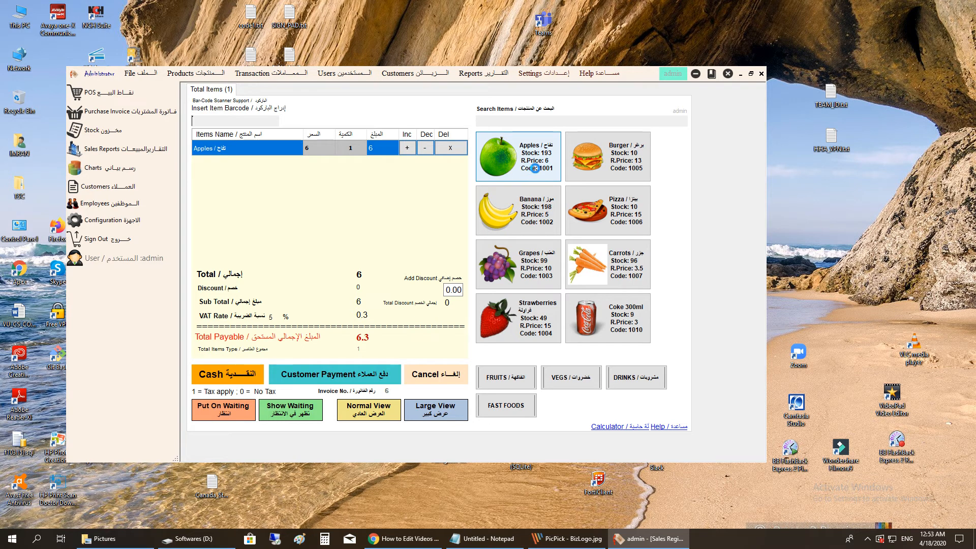
- Add Burger and Banana alongside Apples and apply a discount of 4, making the total 21
click(602, 164)
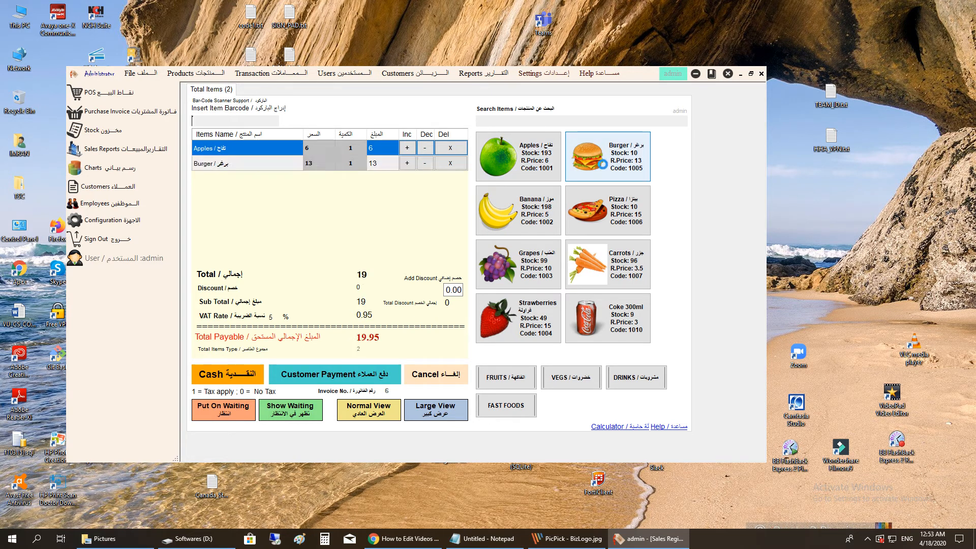
click(534, 216)
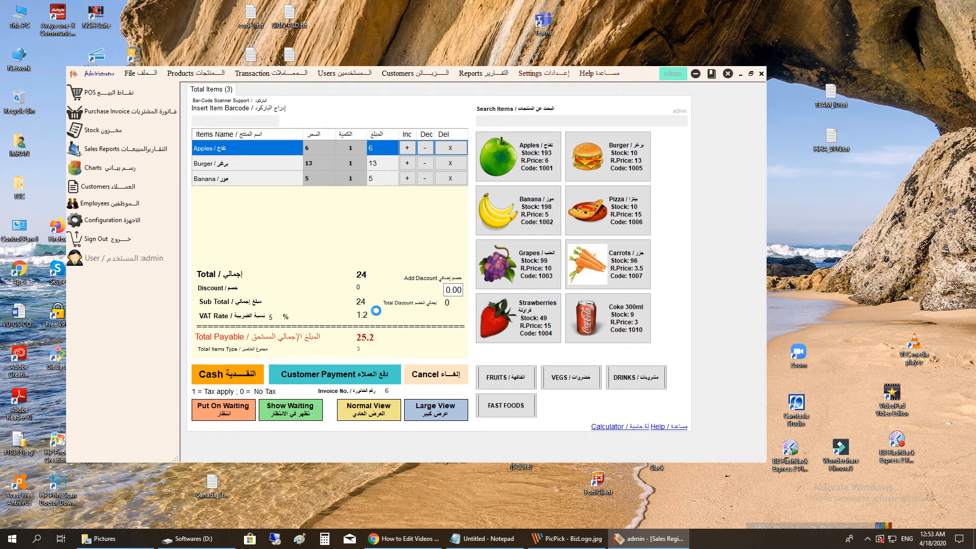
click(459, 290)
text(4)
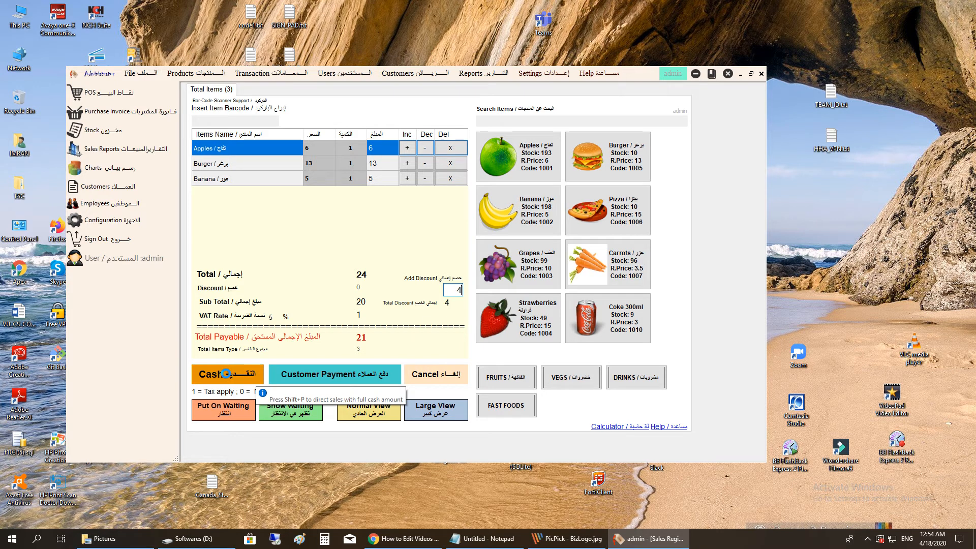
click(313, 374)
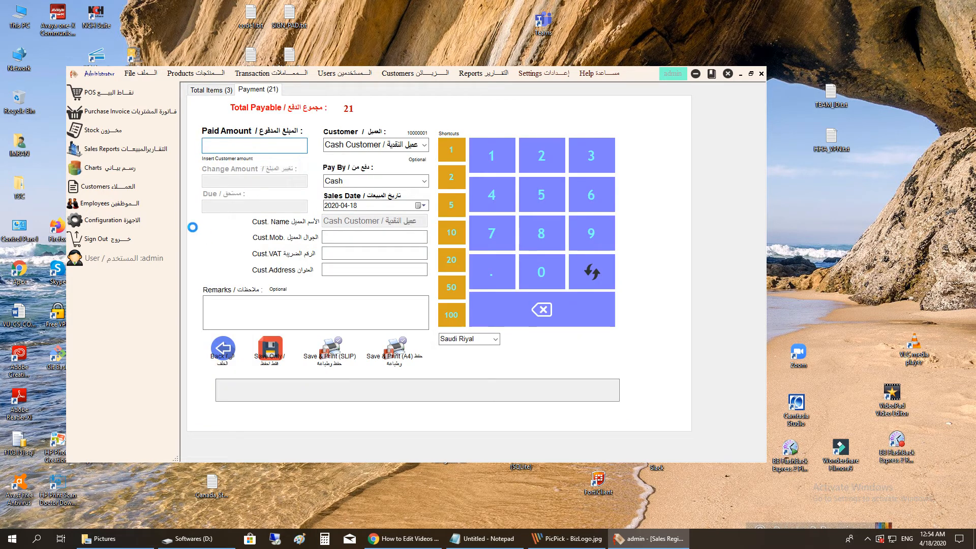
- Enter 21 as the paid amount, correcting it after briefly trying 10
text(21)
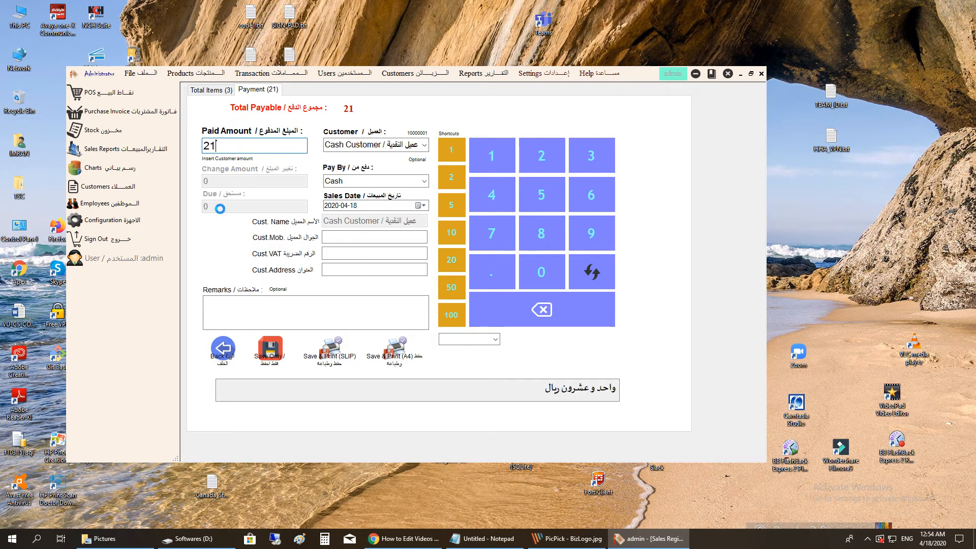
double_click(227, 147)
text(10)
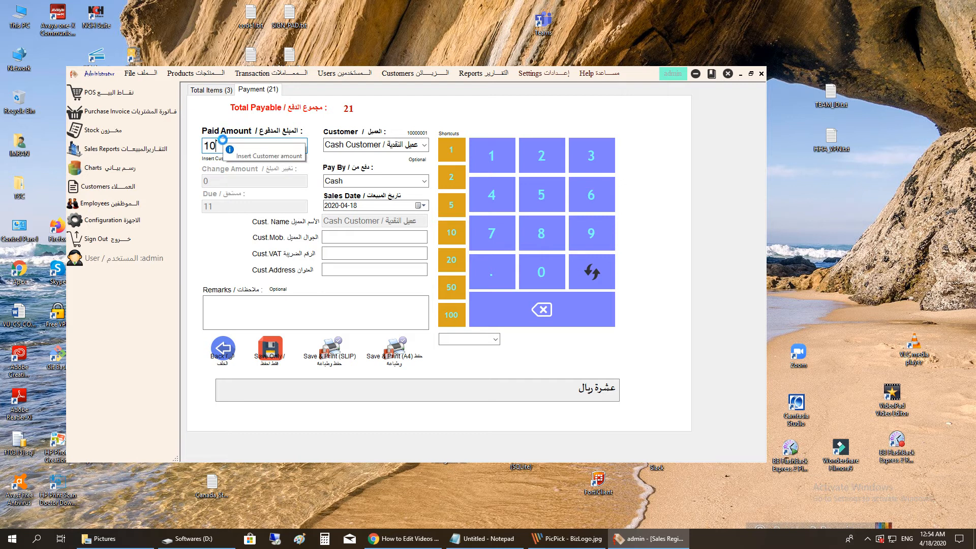
double_click(238, 147)
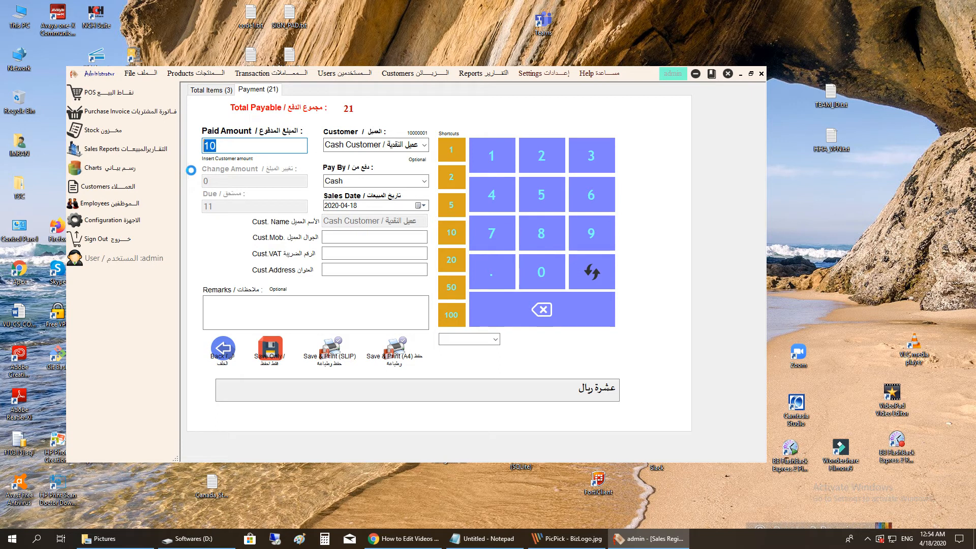
text(21)
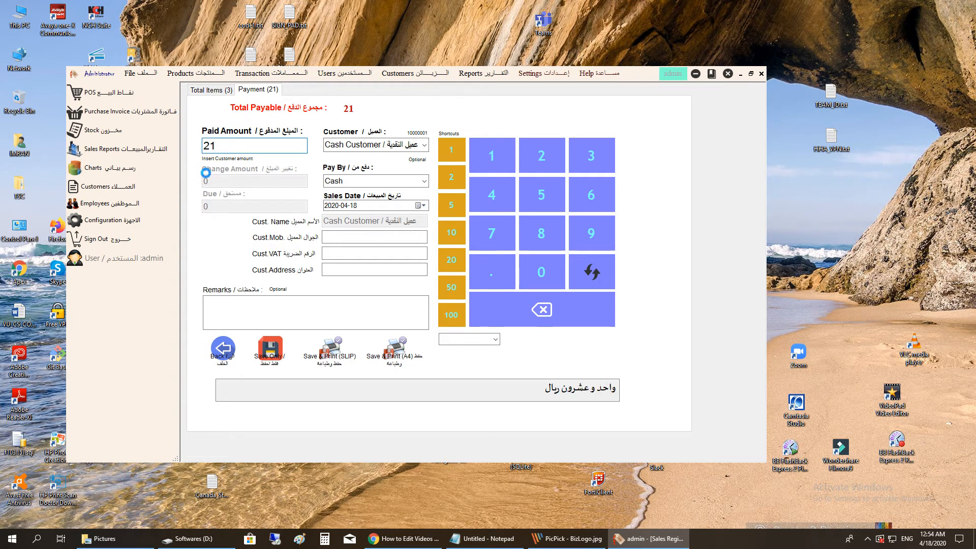
- Keep Cash Customer and the Cash payment type, and begin entering sale remarks
click(423, 145)
click(423, 144)
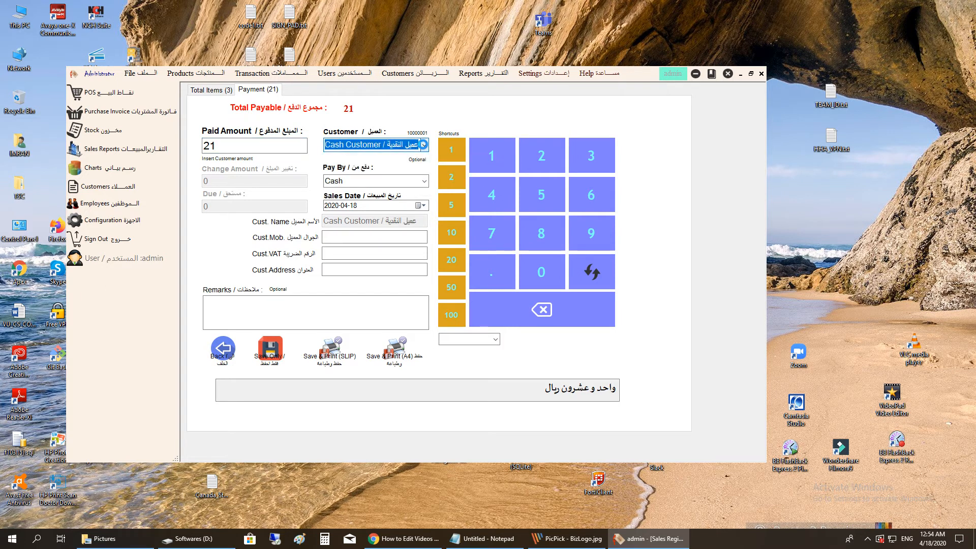
click(423, 144)
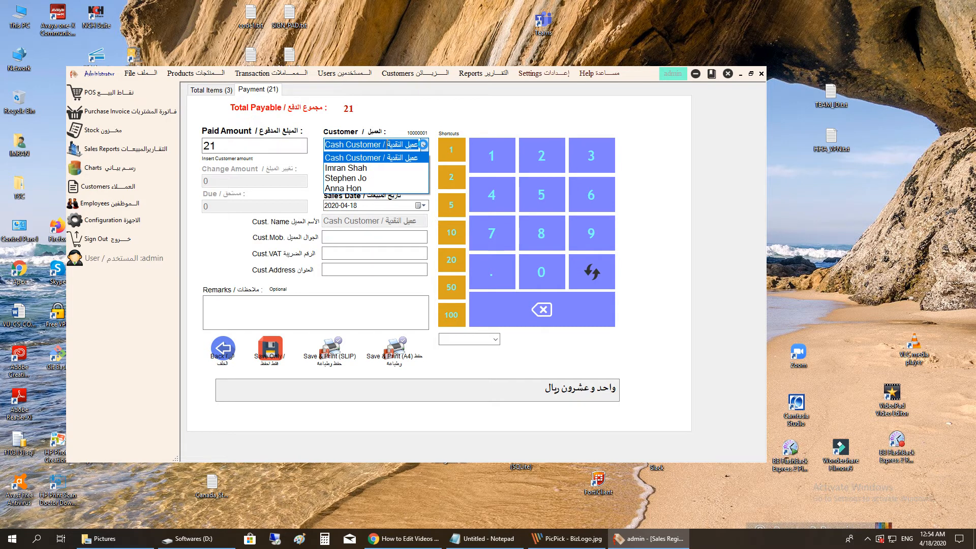
click(424, 144)
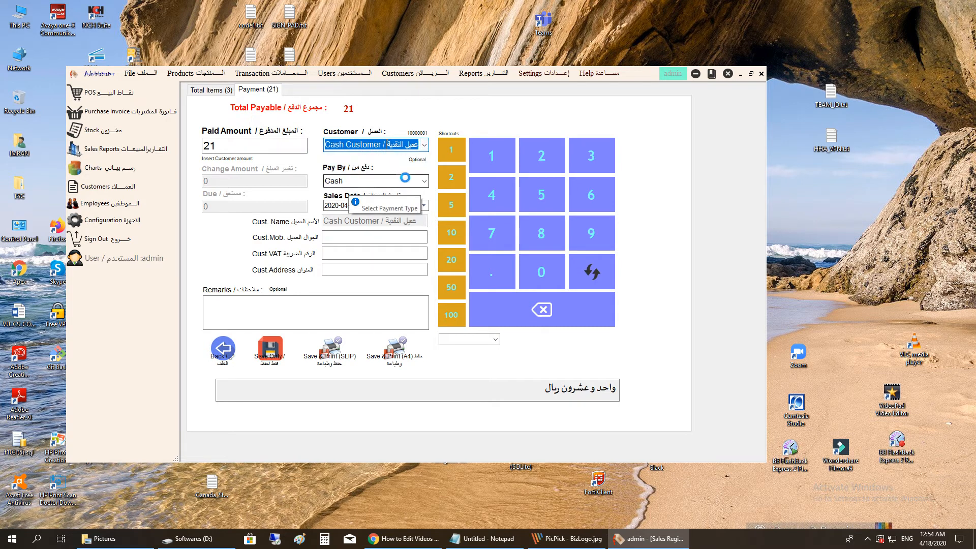
click(421, 179)
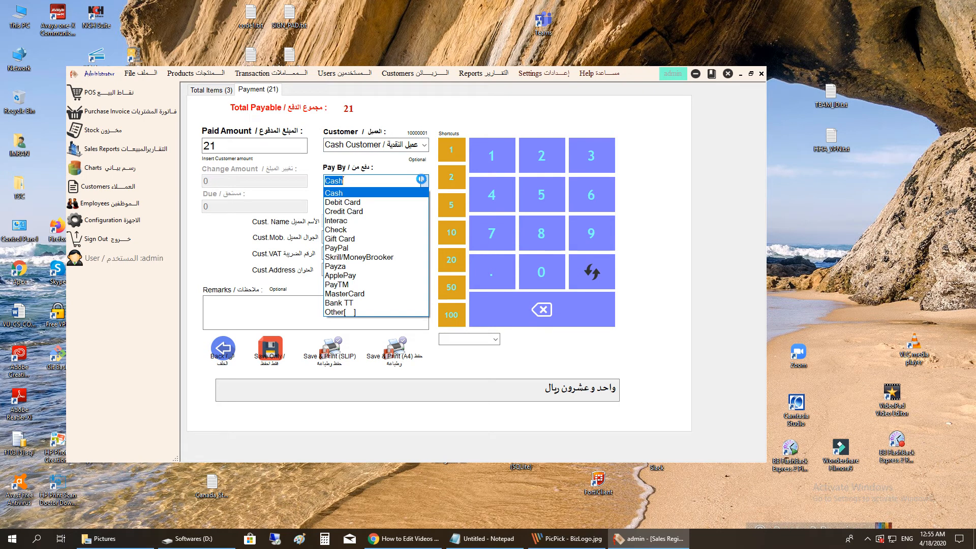
click(420, 180)
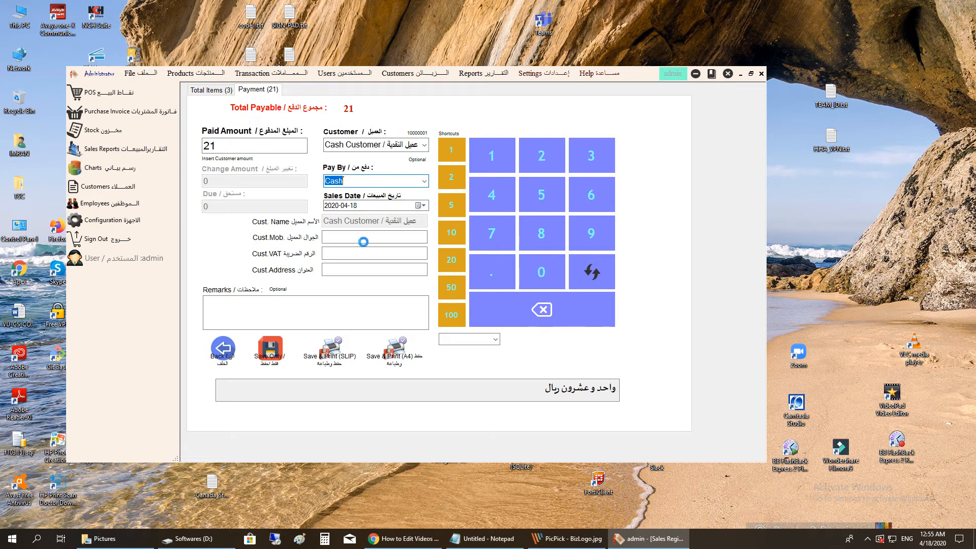
click(219, 315)
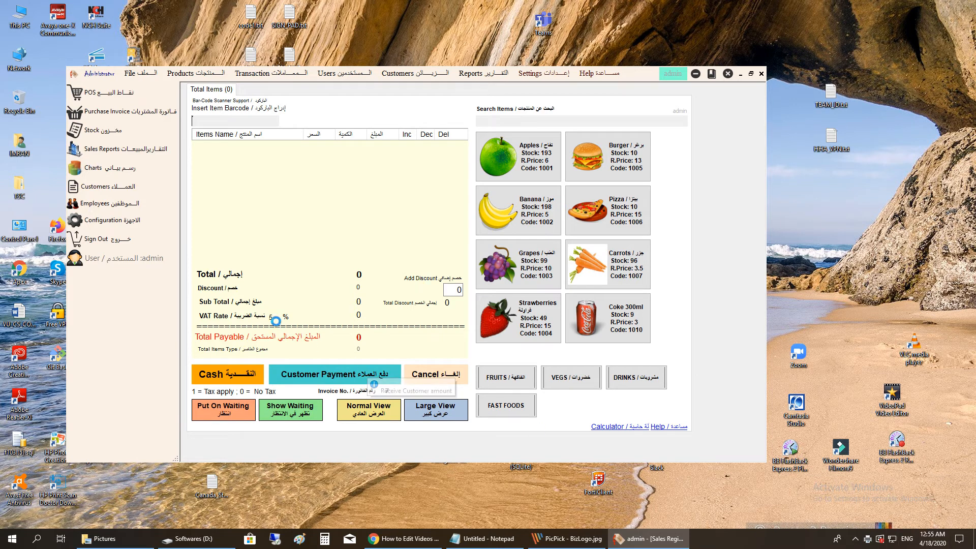
- Set Microsoft Print to PDF as the default printer in Control Panel's Devices and Printers
click(37, 539)
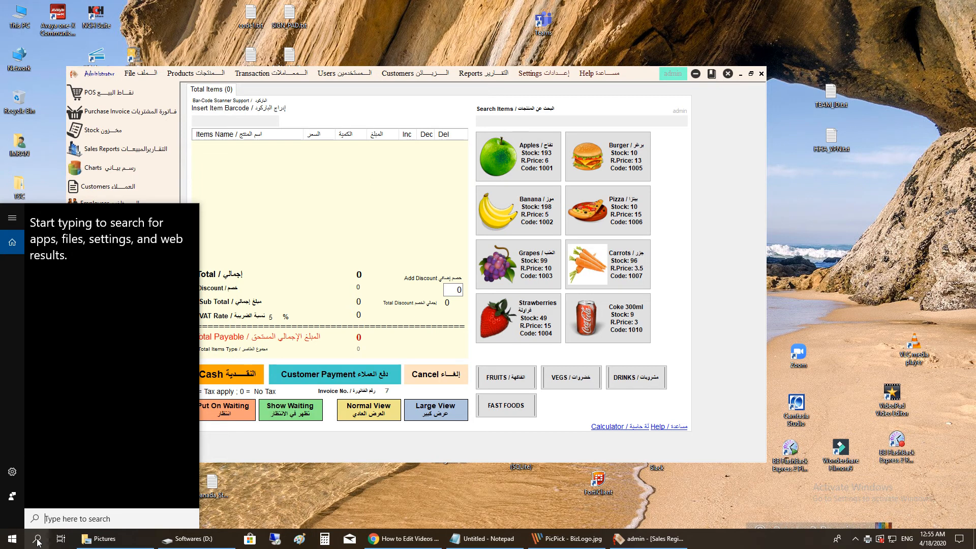
text(contr)
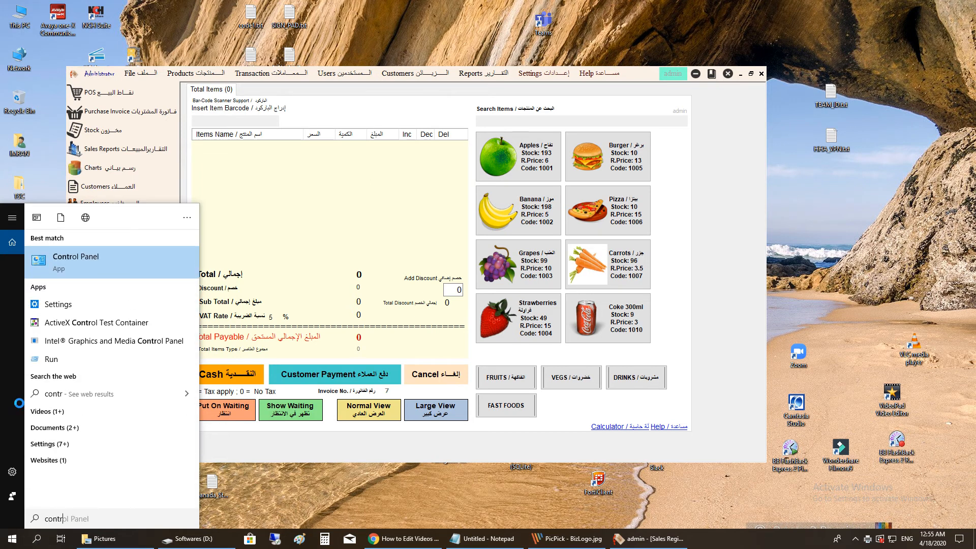
click(96, 262)
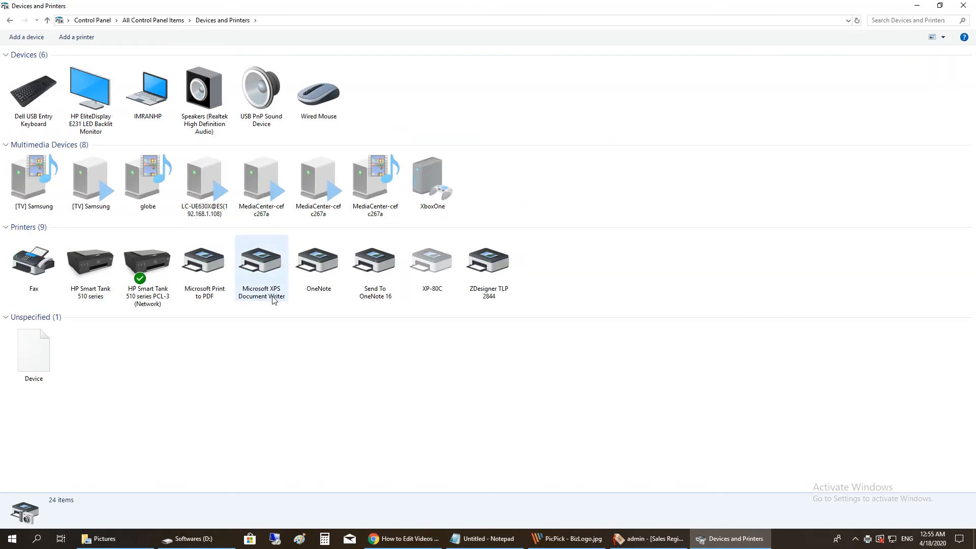
click(201, 285)
right_click(192, 291)
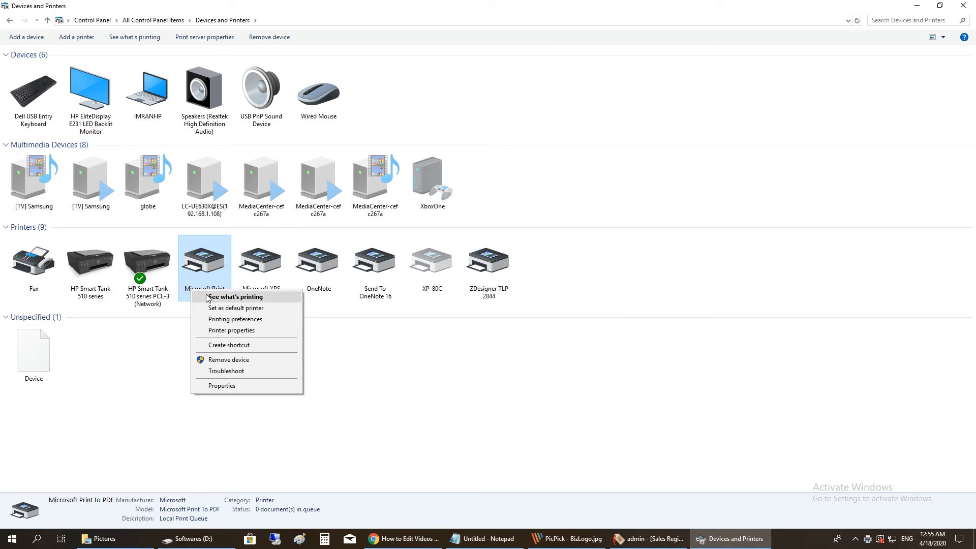
click(256, 310)
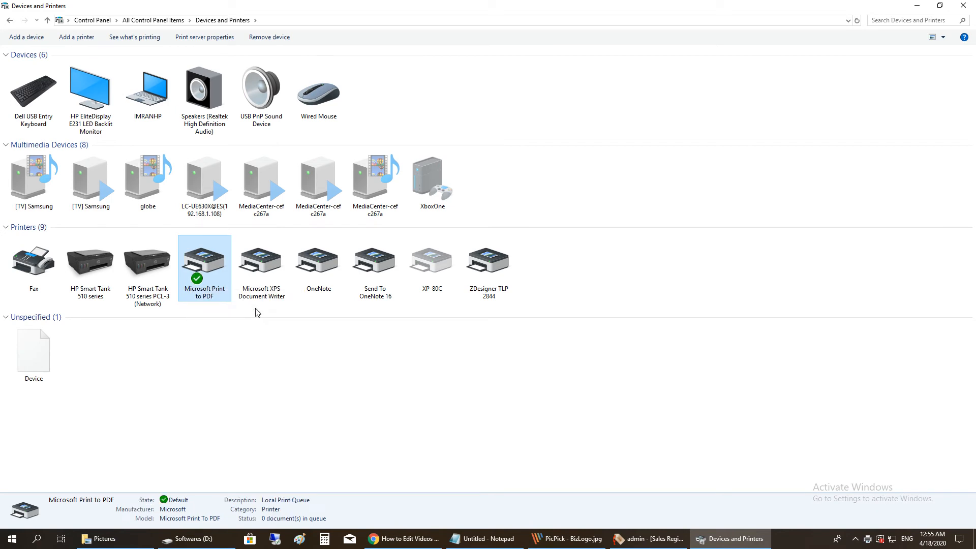
click(907, 10)
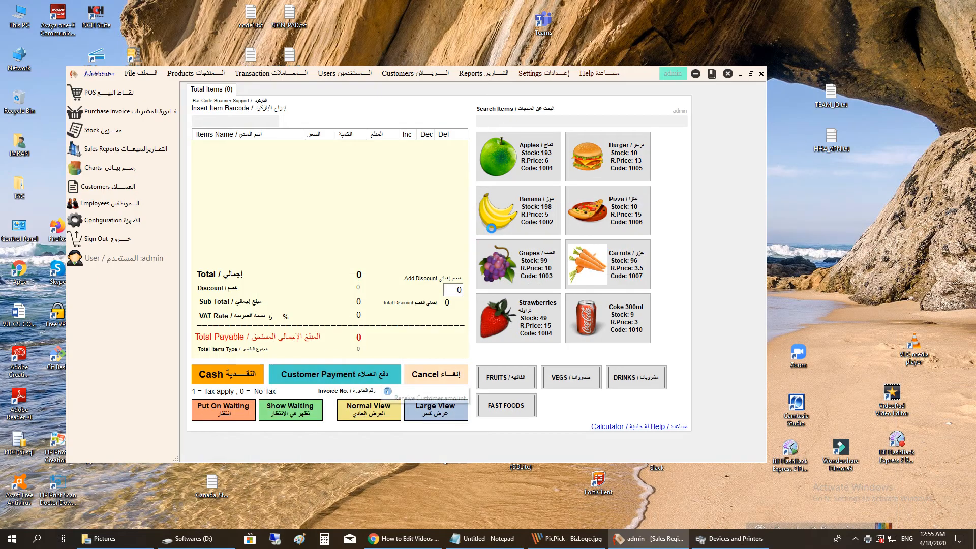
- Ring up Apples, Burger, Pizza and Banana for a 40.95 sale
click(518, 155)
click(608, 156)
click(607, 210)
click(518, 209)
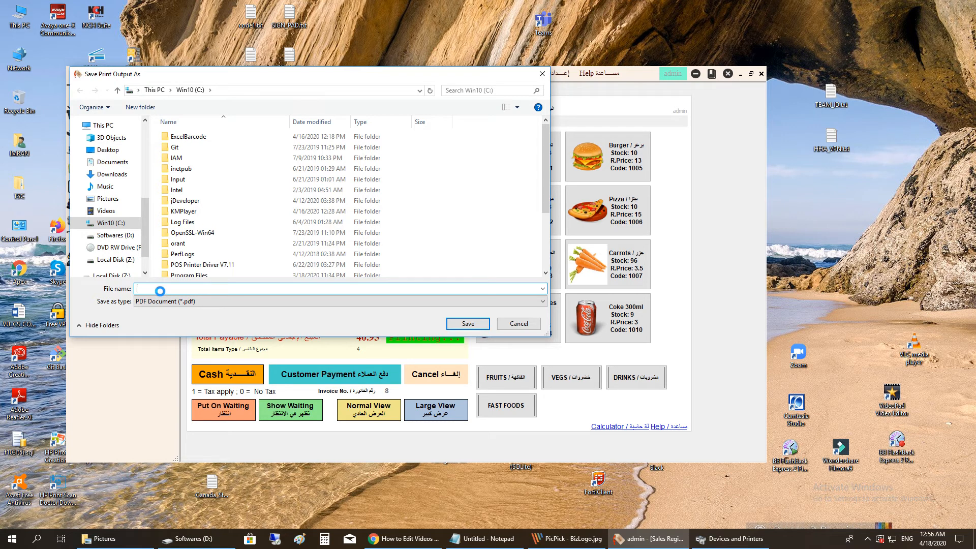
- Save the cash sale's receipt as 123.pdf, replacing the existing file
text(123)
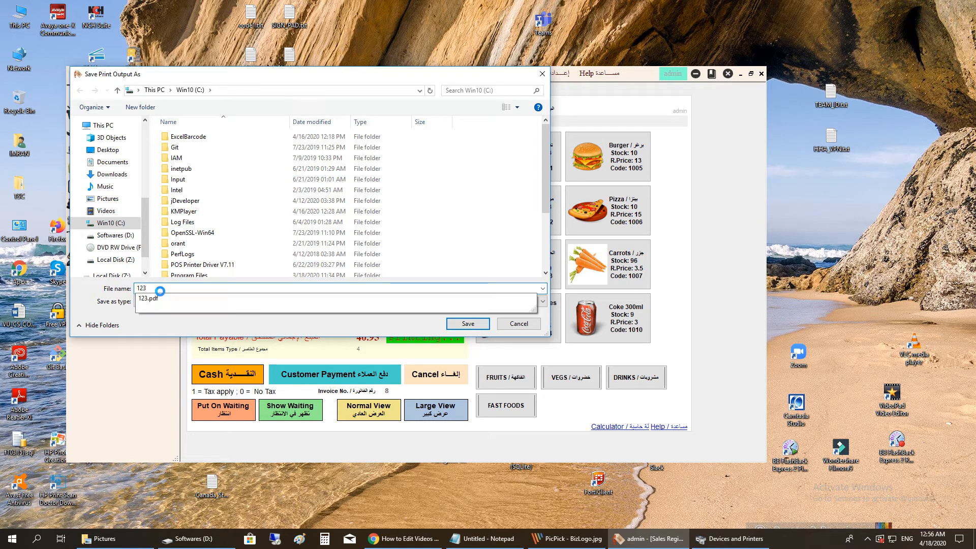
click(467, 323)
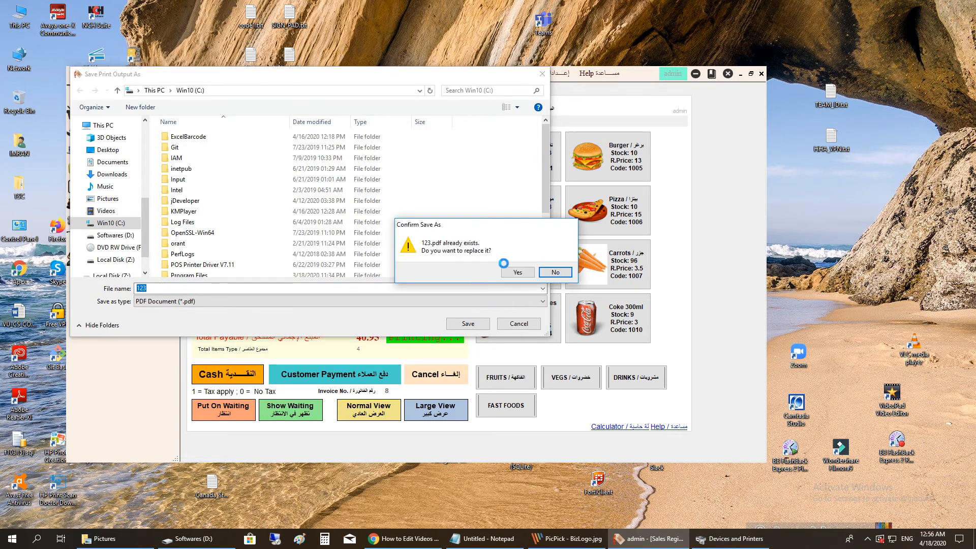
click(518, 271)
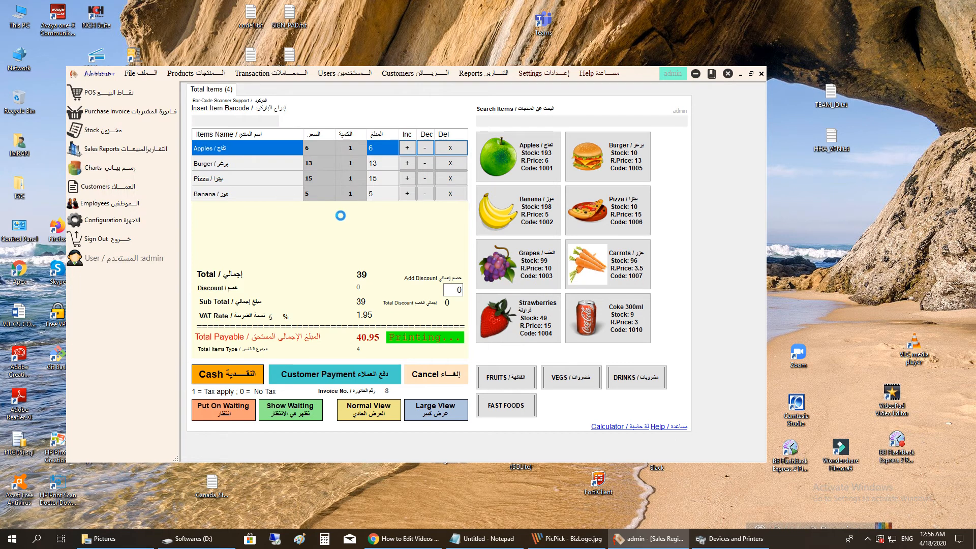
- Browse This PC to the Win10 (C:) drive and open the 123.pdf receipt in Adobe Reader
double_click(20, 18)
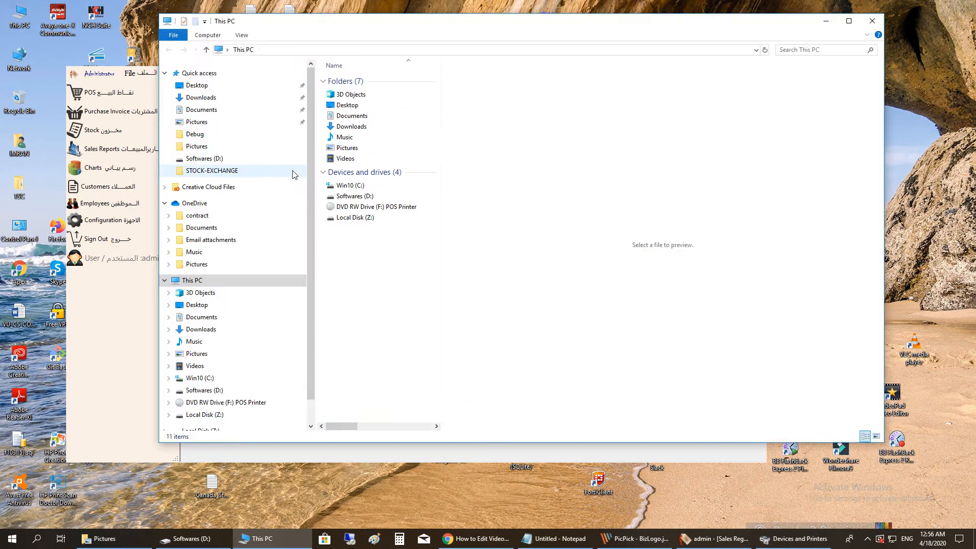
double_click(346, 196)
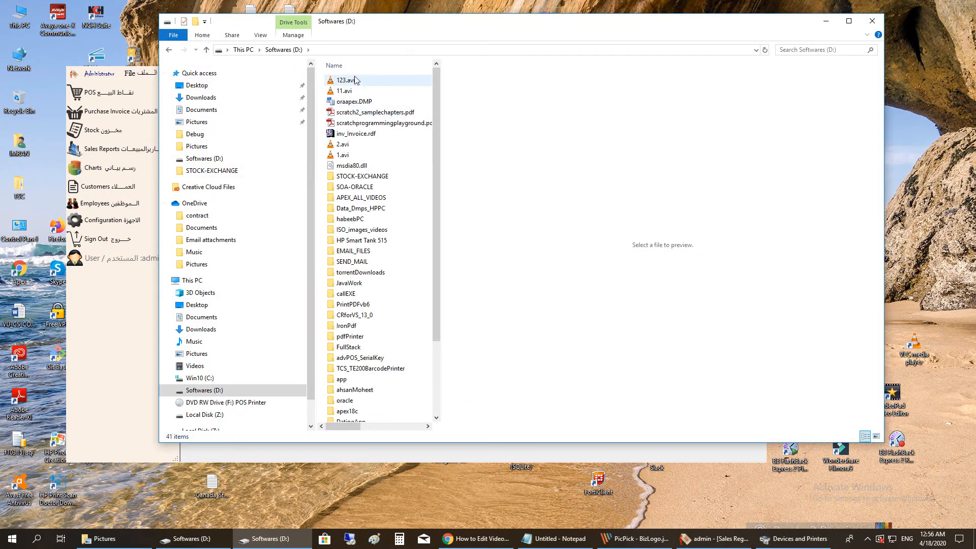
key(BackSpace)
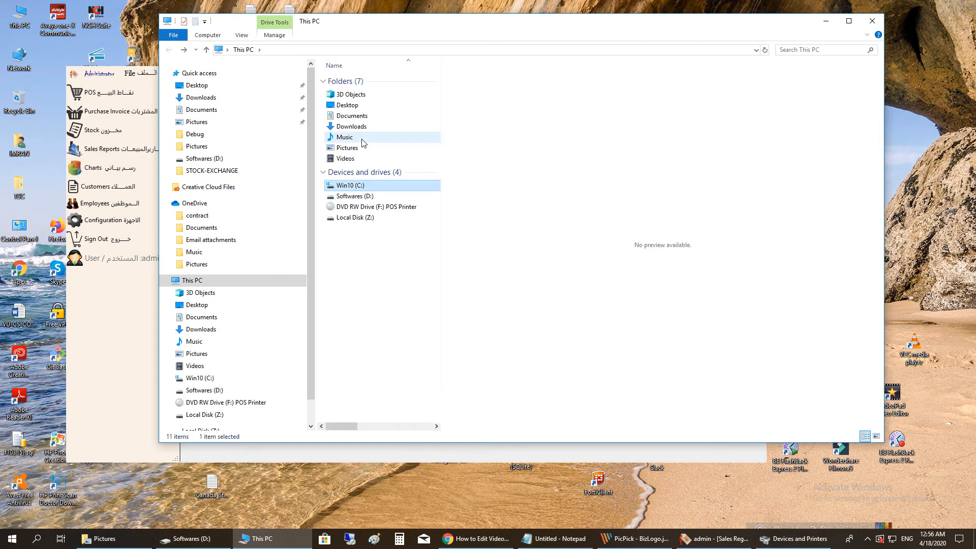
double_click(345, 186)
double_click(357, 84)
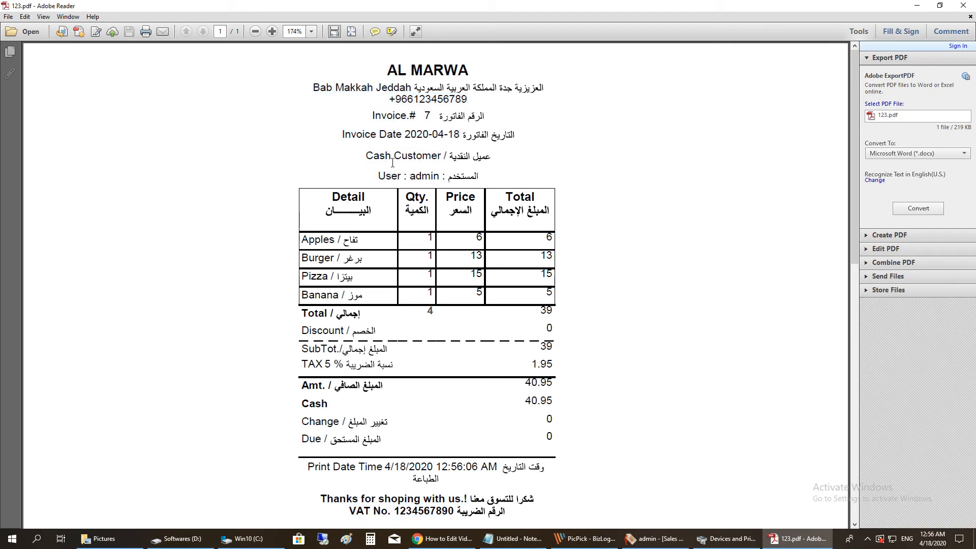
- Highlight the receipt's invoice date, customer and user lines, then close Adobe Reader
drag(392, 162, 413, 175)
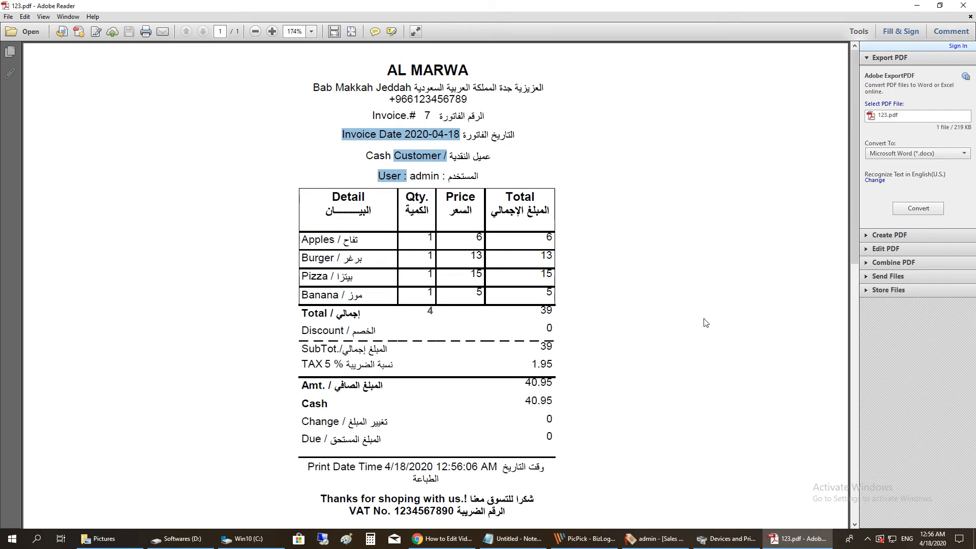
click(963, 6)
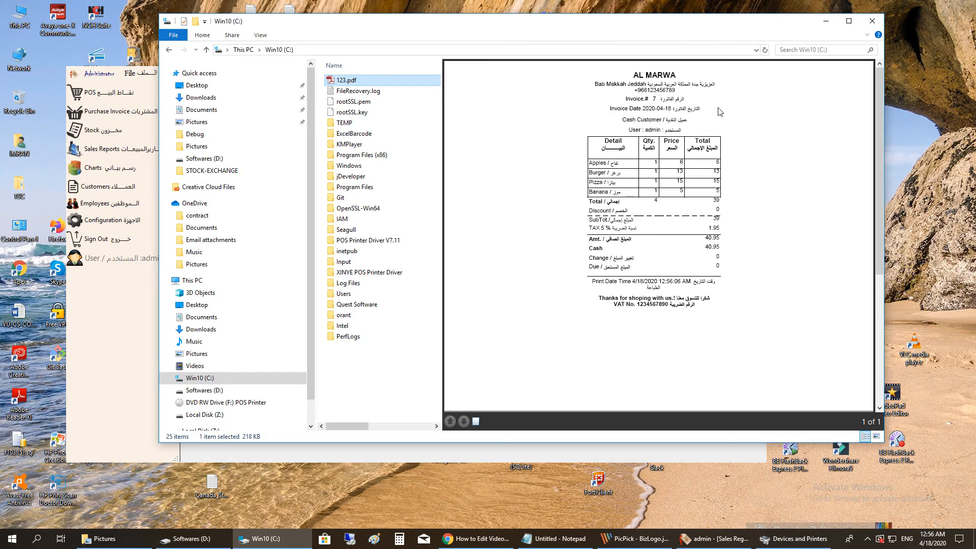
- Close the File Explorer window and the POS sales screen to reveal the features page
click(872, 25)
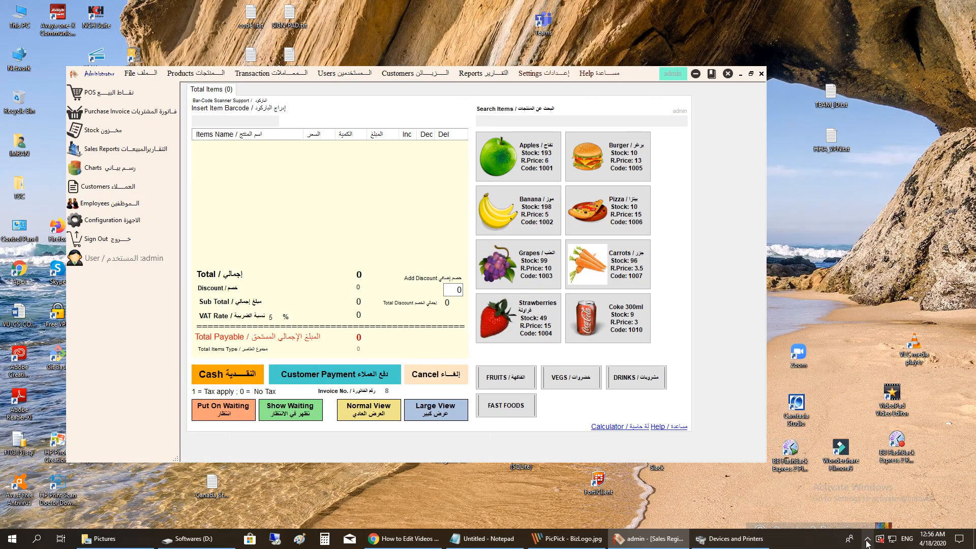
click(867, 540)
right_click(857, 498)
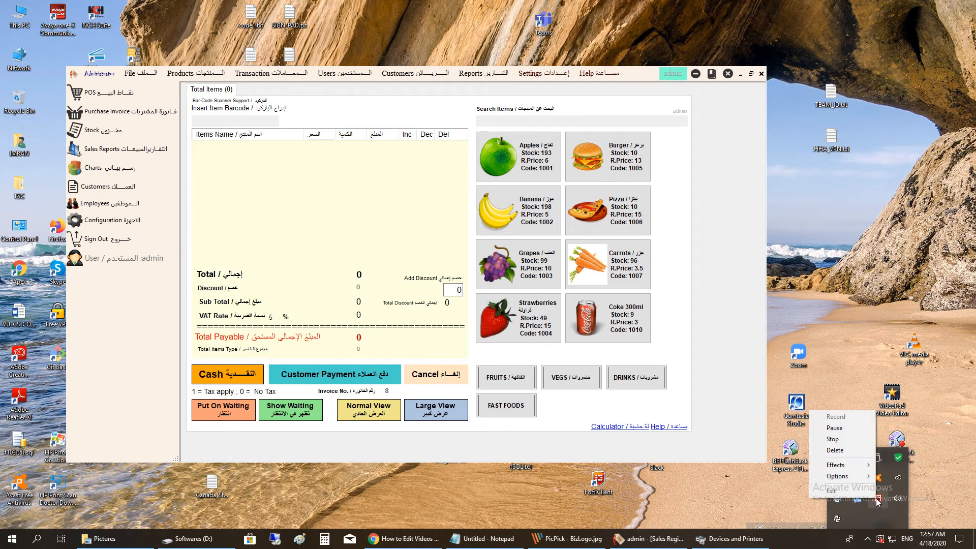
click(848, 438)
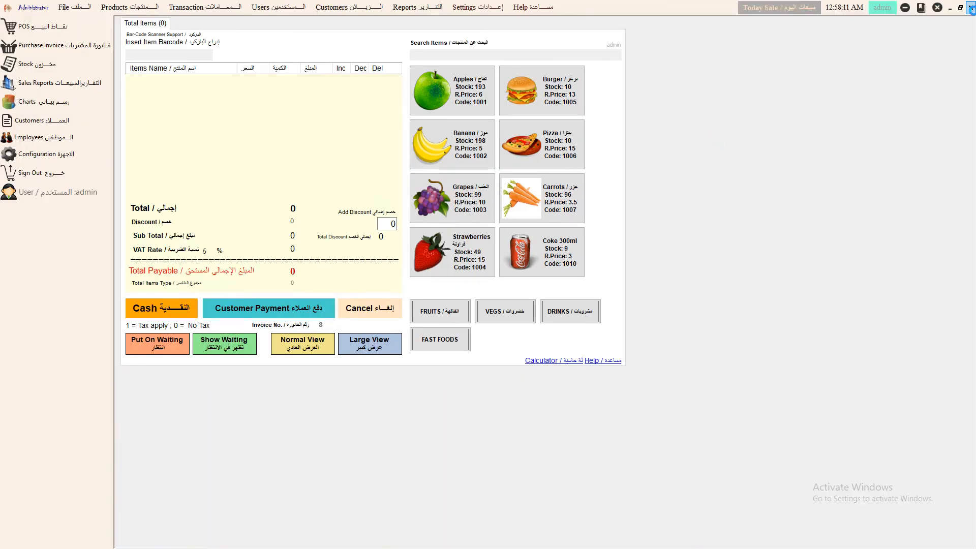
click(971, 7)
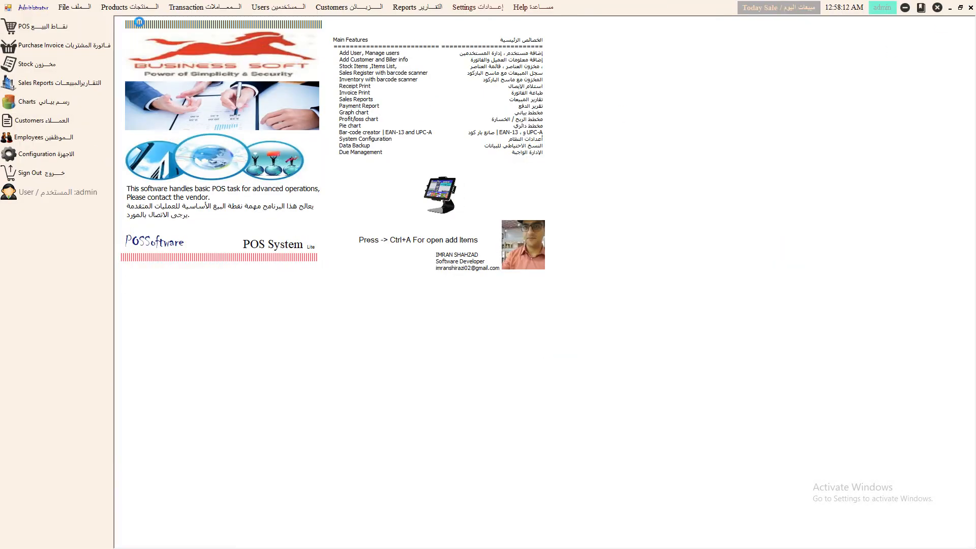
- Try Products > Add Item, close it, and restore the POS window to a smaller size
click(125, 7)
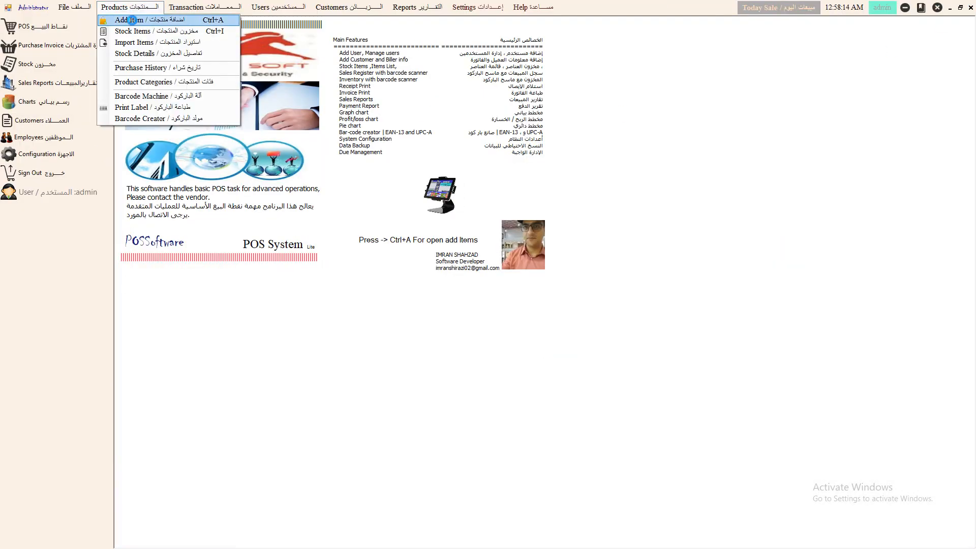
click(132, 20)
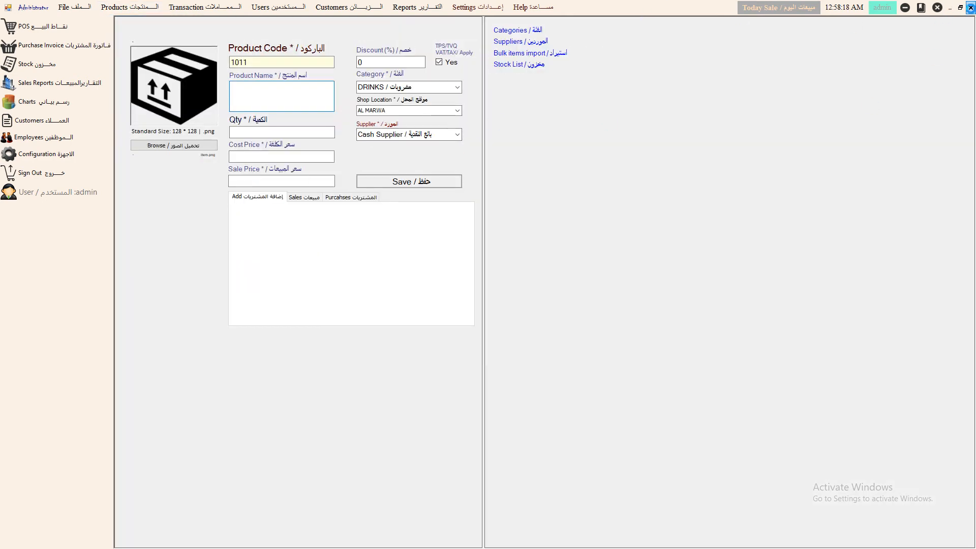
click(970, 8)
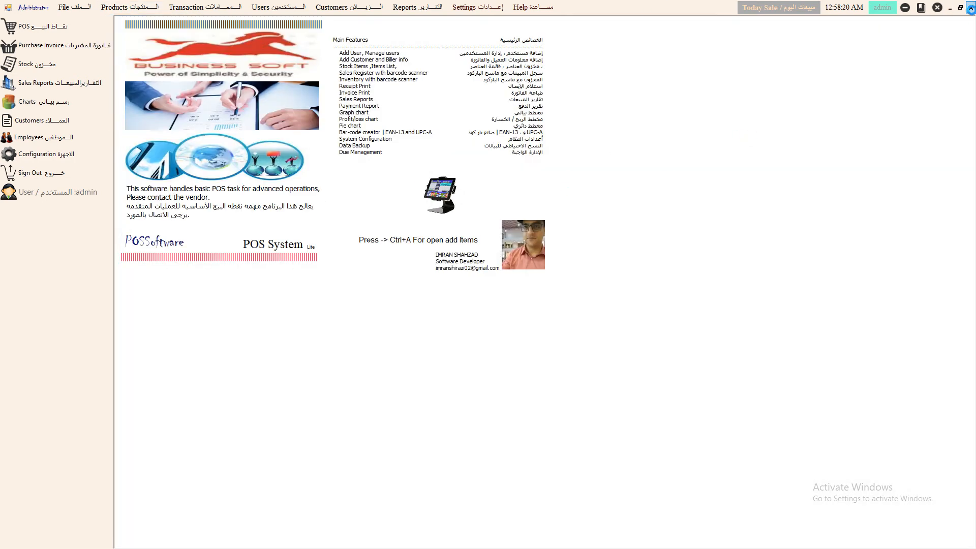
click(960, 7)
- Reopen the Add New Item form, with product code 1011 and category DRINKS prefilled
click(188, 73)
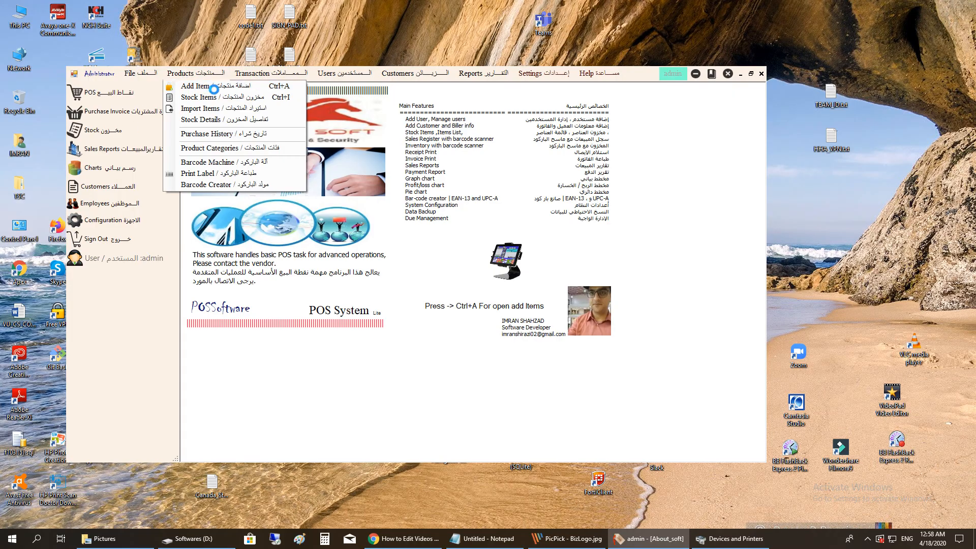
click(204, 85)
key(Escape)
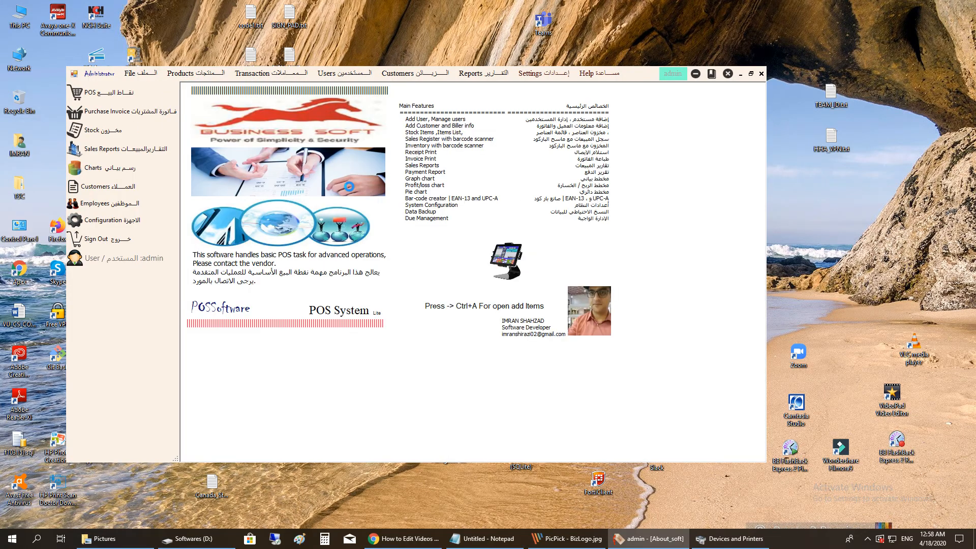
key(Escape)
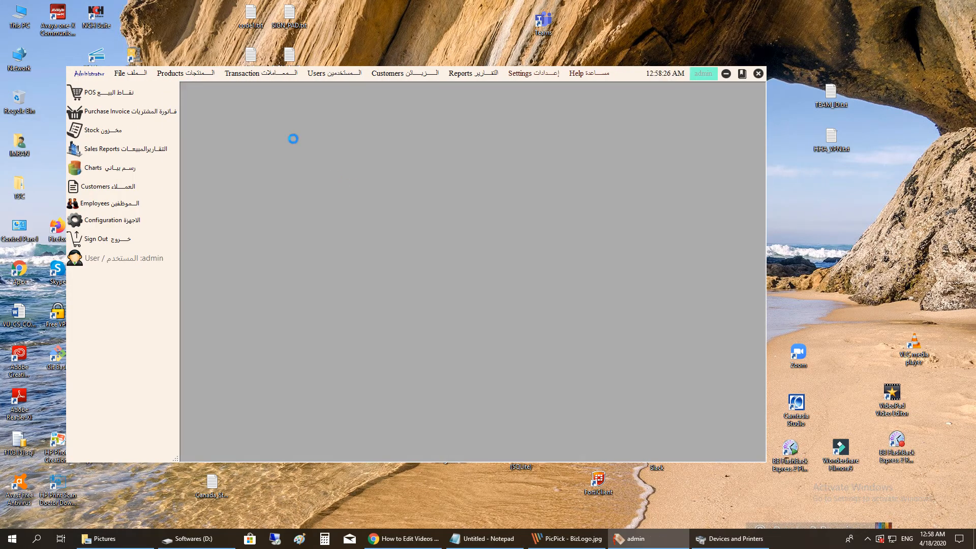
click(191, 74)
click(208, 86)
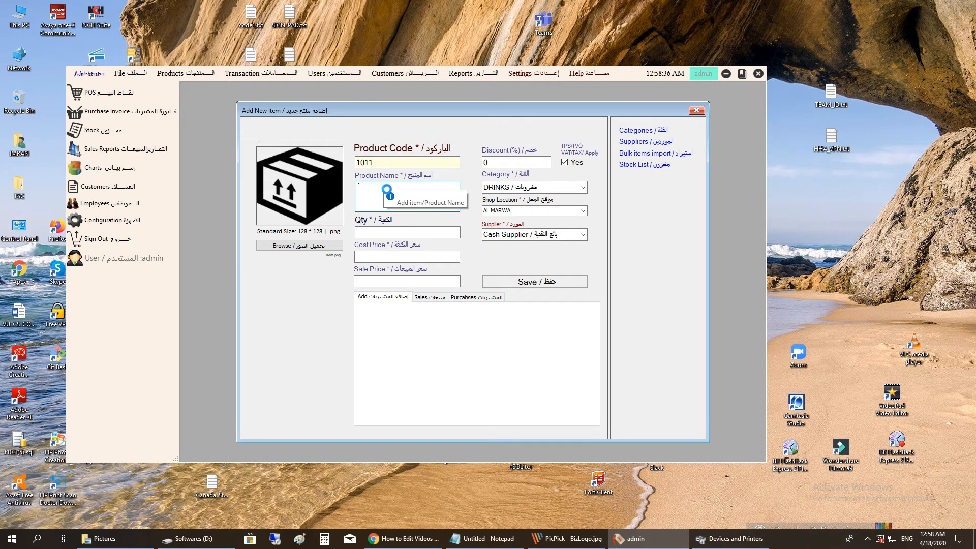
- Keep DRINKS as the category and show the Categories list: FRUITS, VEGS, DRINKS, FAST FOODS
click(581, 187)
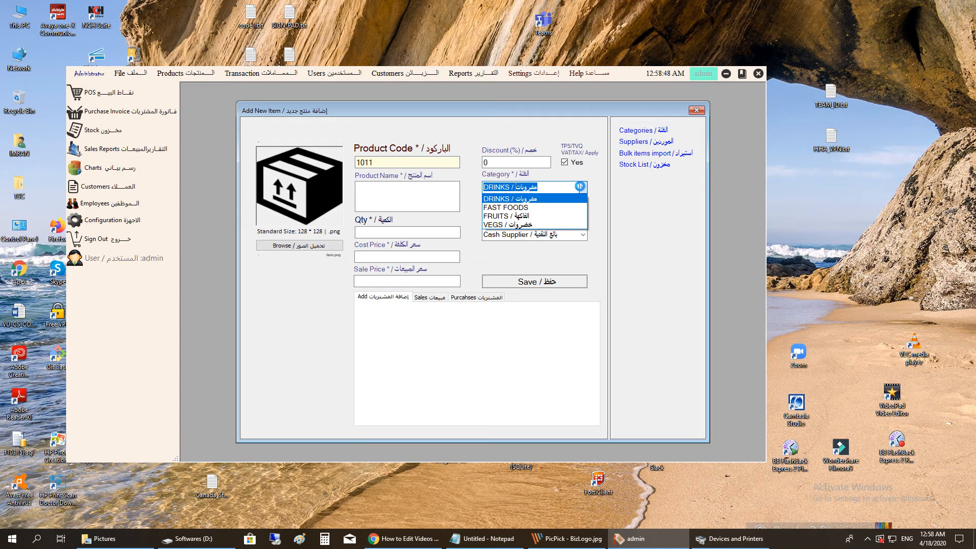
click(637, 211)
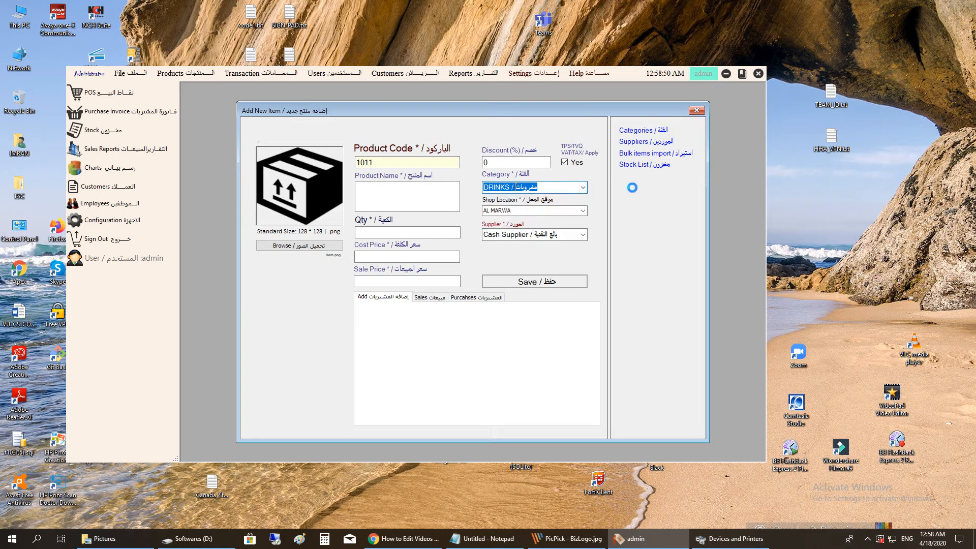
click(642, 129)
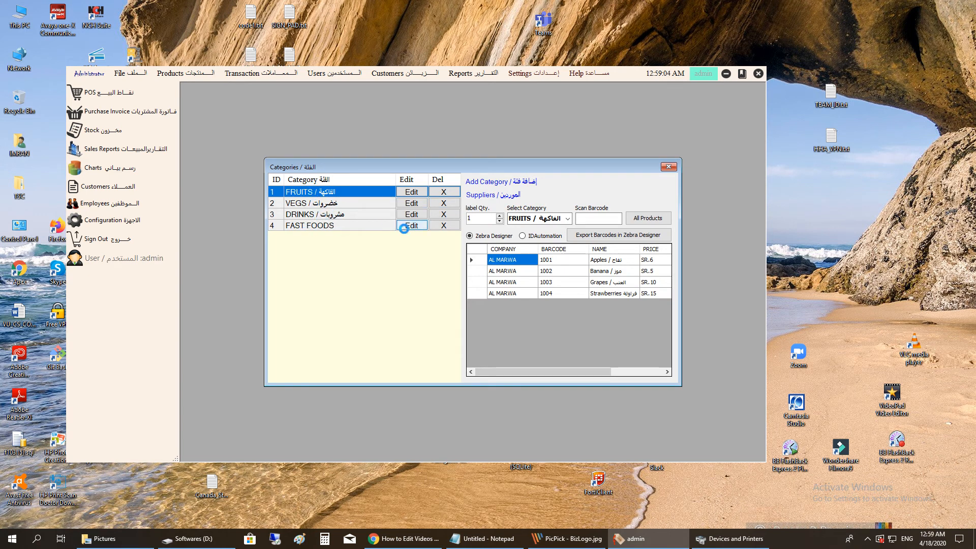
- Add and save a new category named 'Ray Materials', then close the Categories window
click(485, 181)
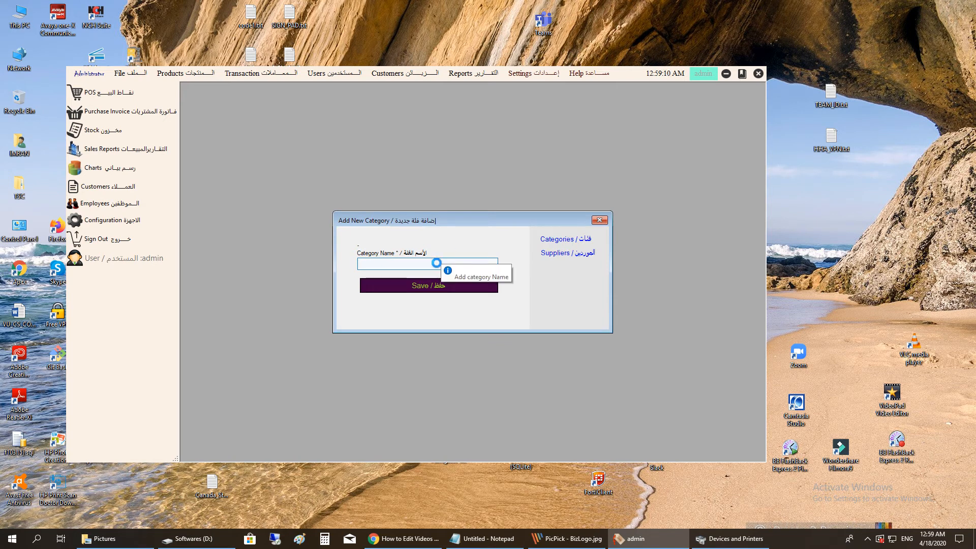
text(Ray Materials)
click(429, 285)
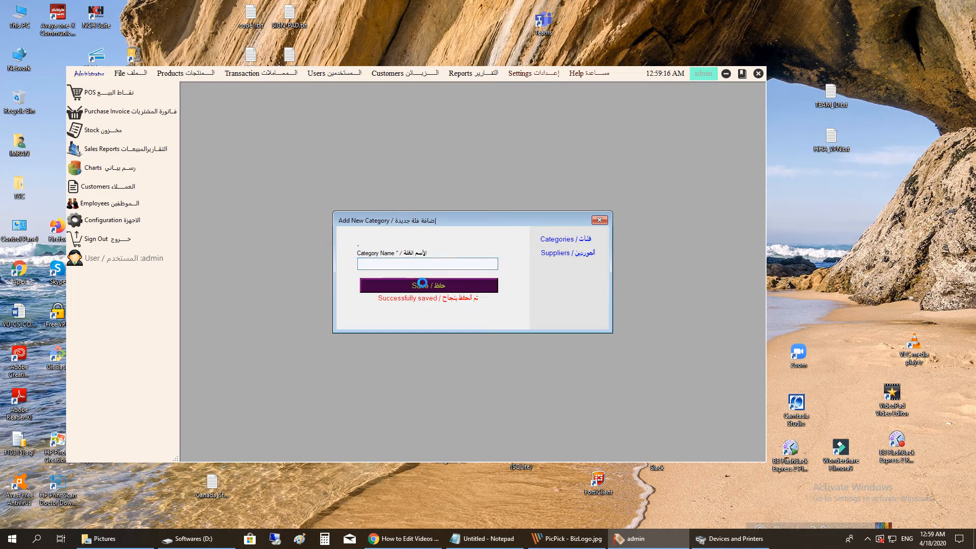
click(559, 239)
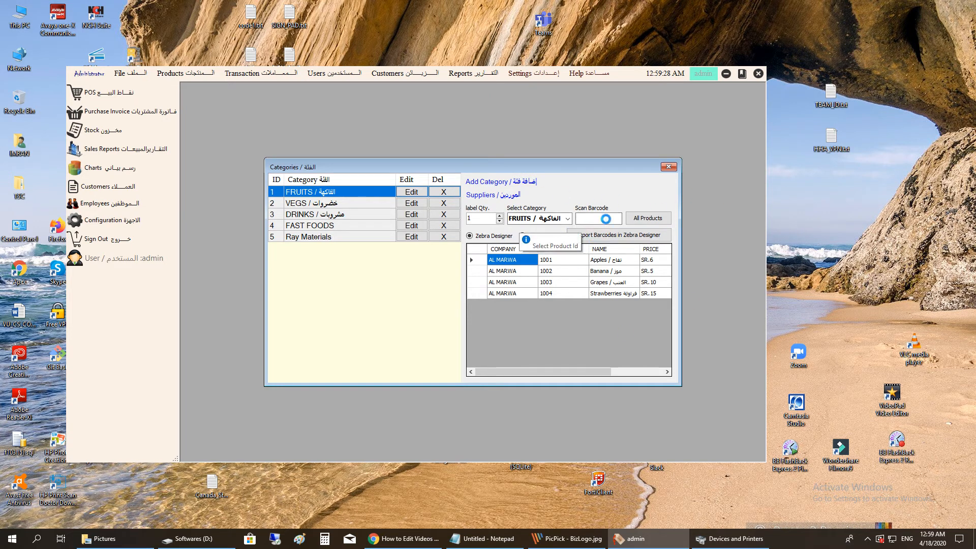
click(670, 165)
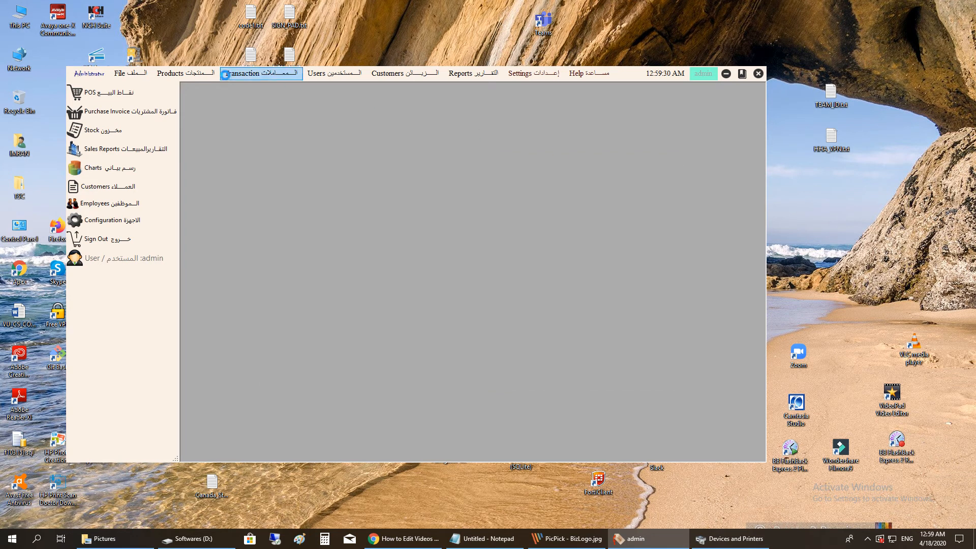
- Reopen Add New Item, set category Ray Materials, and start entering the name Test Item
click(178, 73)
click(207, 89)
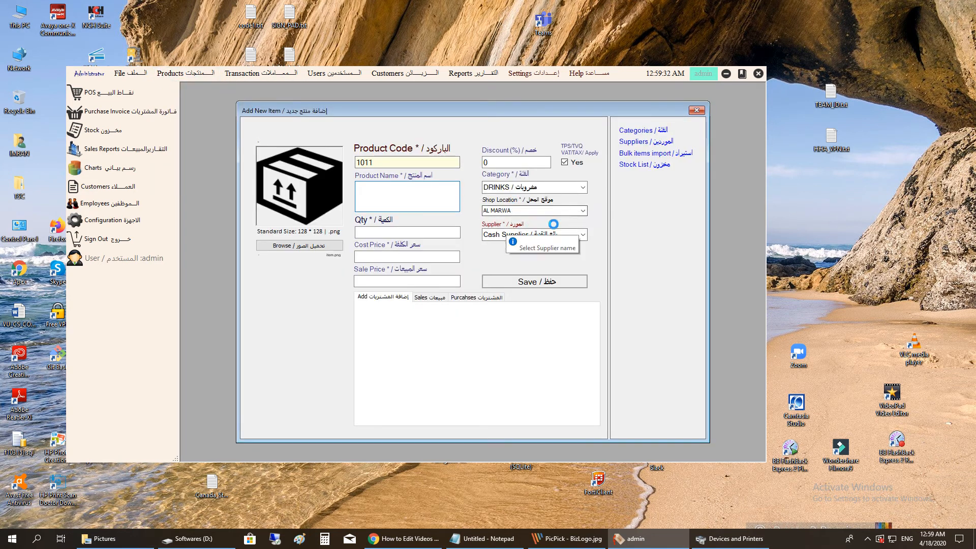
click(585, 187)
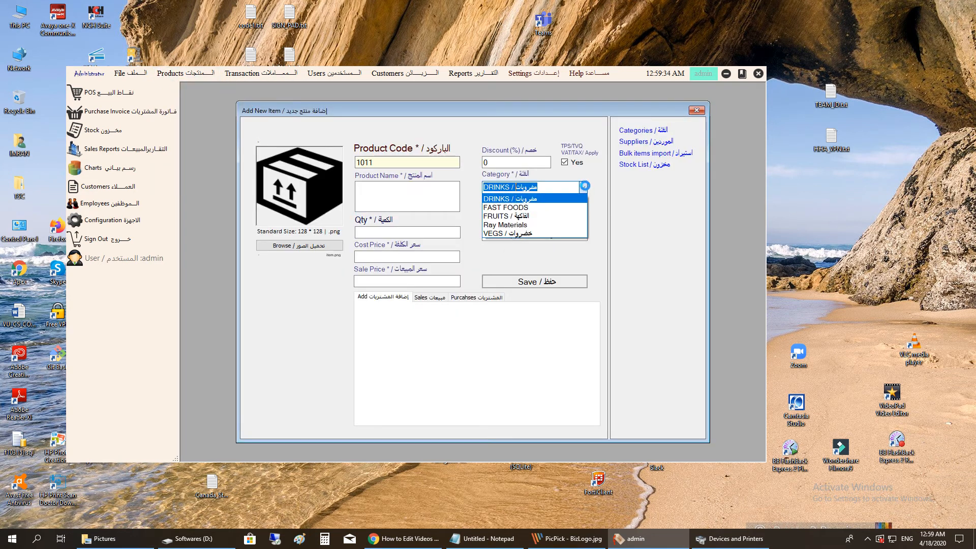
click(539, 224)
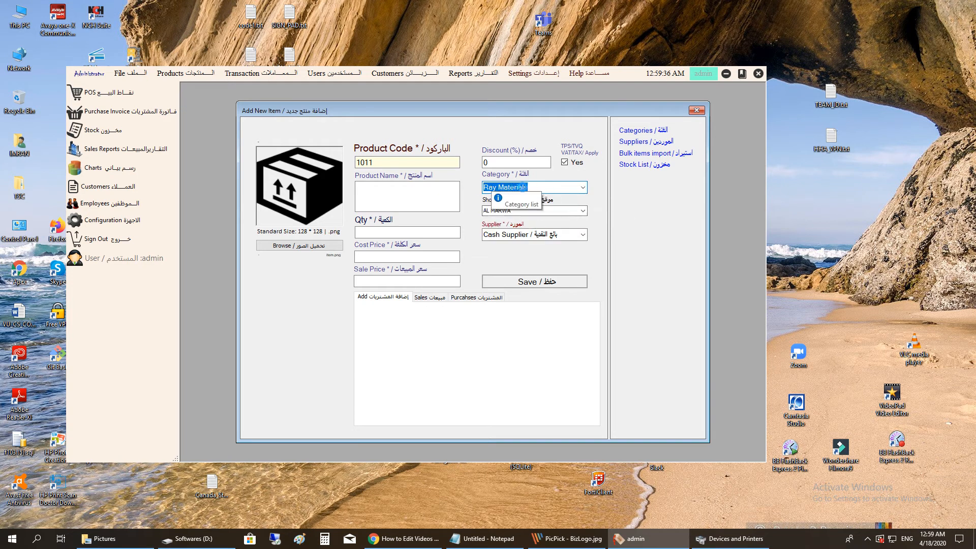
click(393, 192)
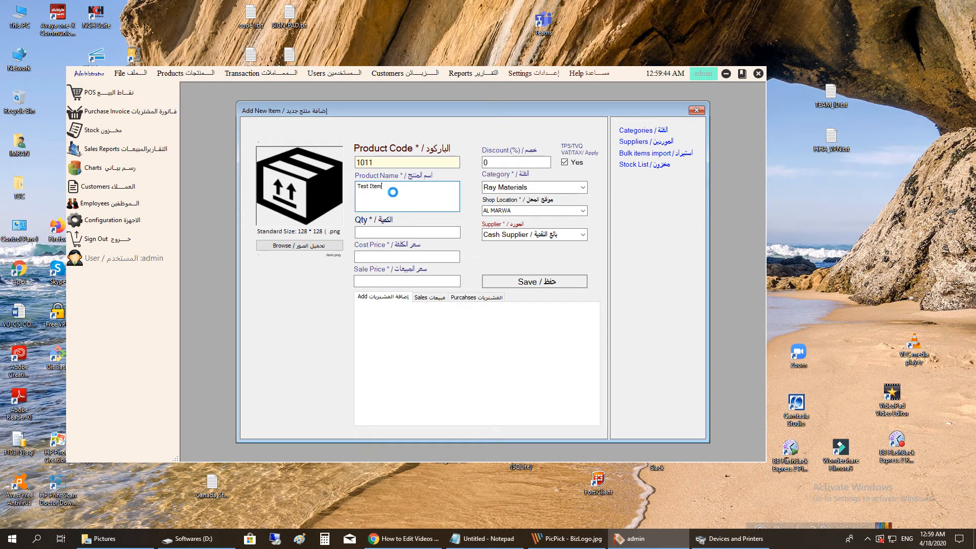
- Set myLogo.png from the Pictures folder as the product image
click(382, 232)
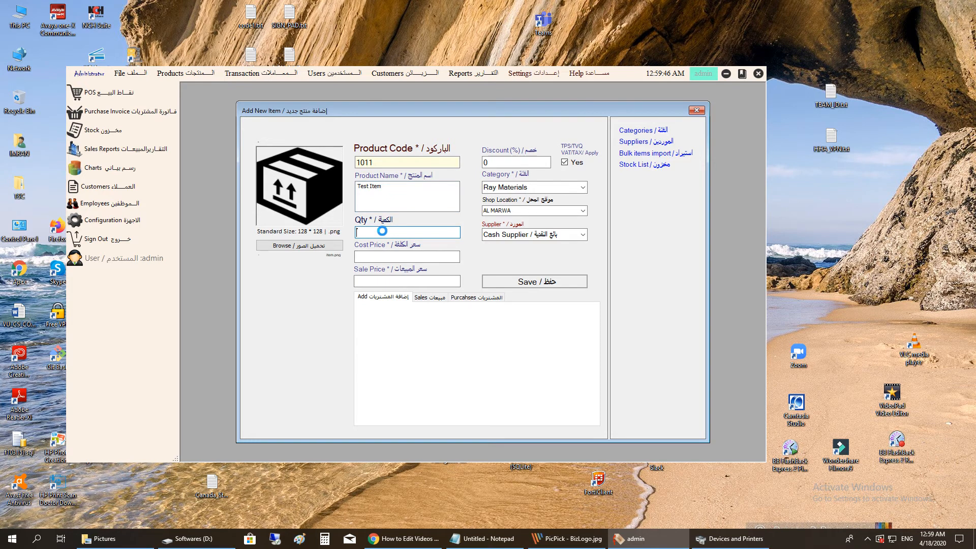
click(327, 246)
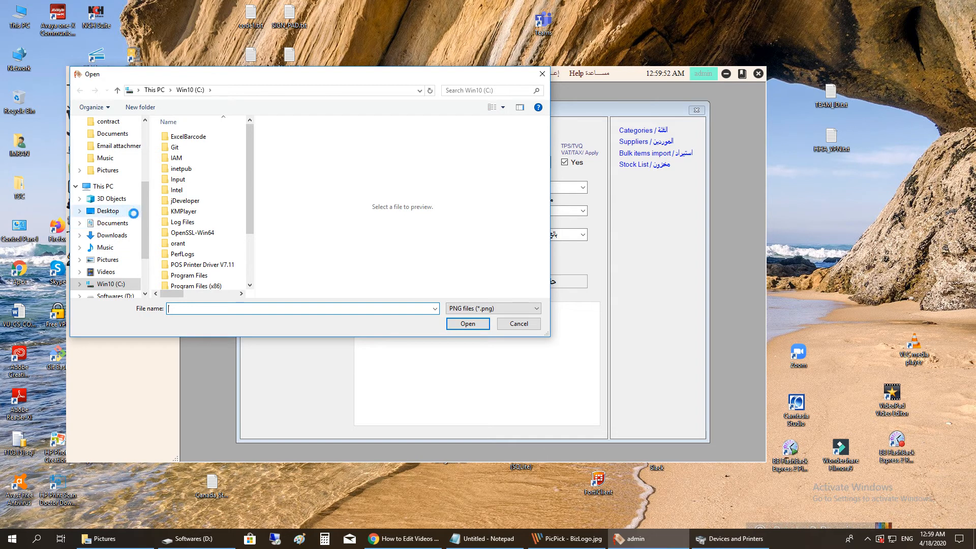
click(109, 170)
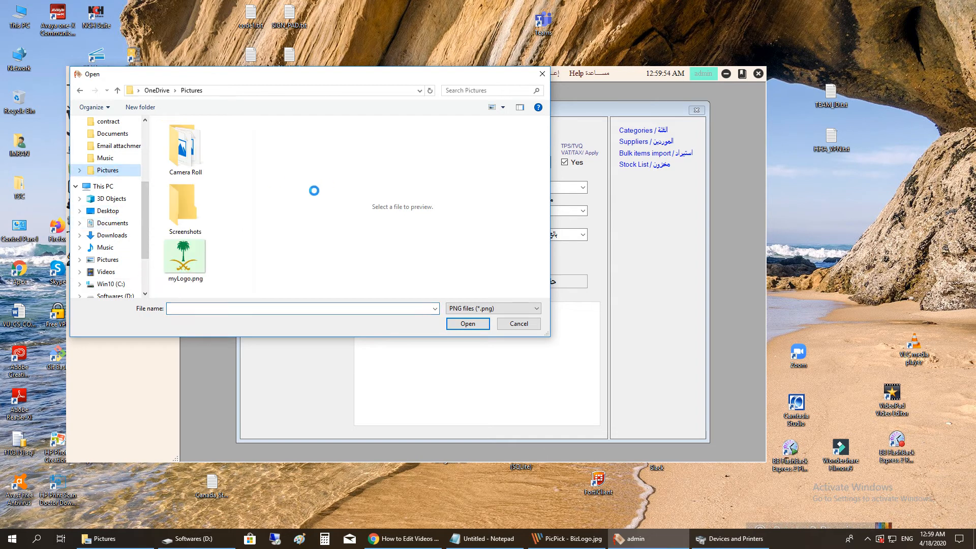
scroll(146, 188, down, 2)
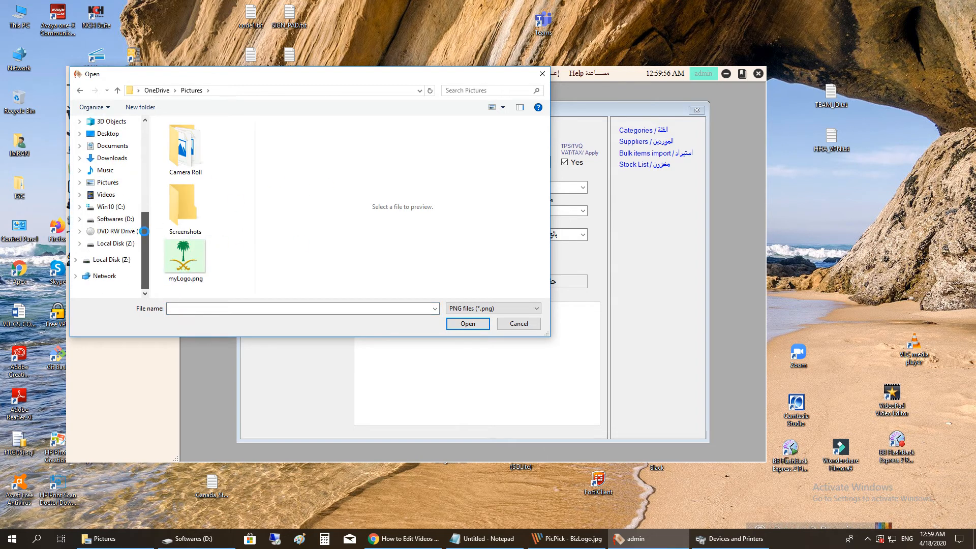
scroll(147, 188, up, 3)
click(206, 262)
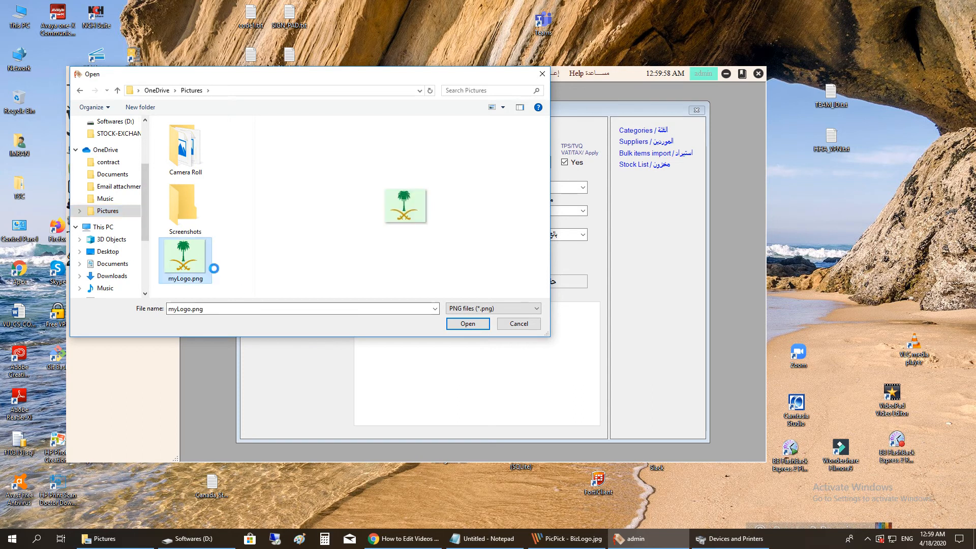
click(467, 323)
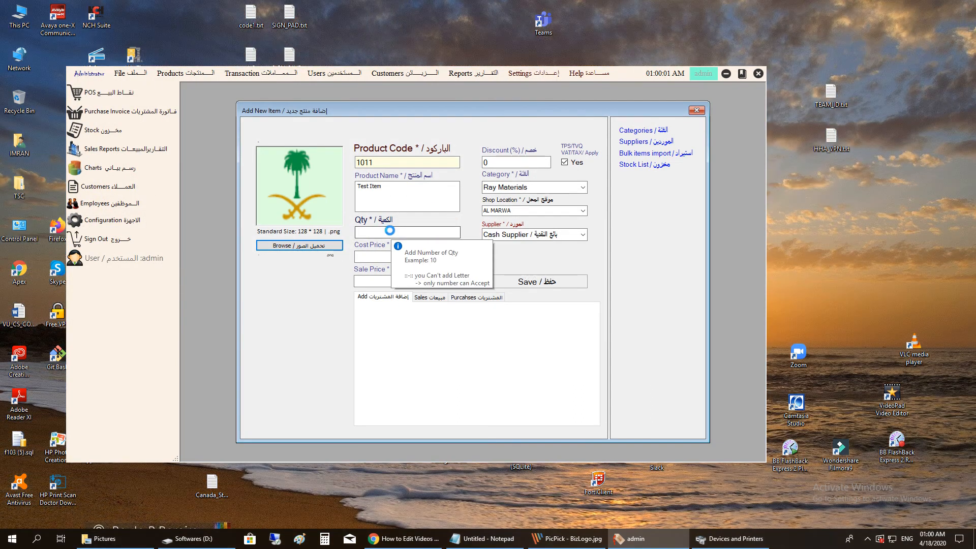
- Enter quantity 100, cost price 10 and sale price 15
click(390, 230)
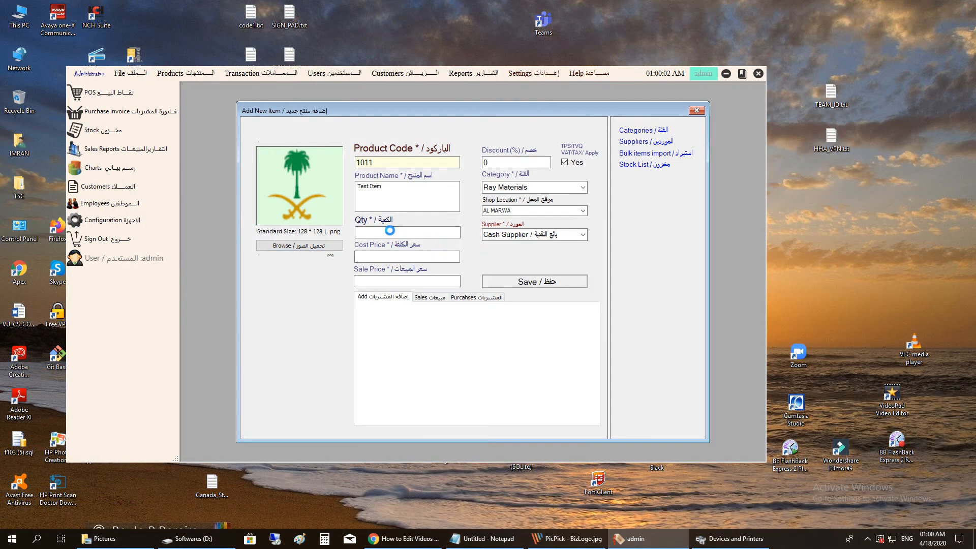
text(100)
click(377, 255)
click(378, 278)
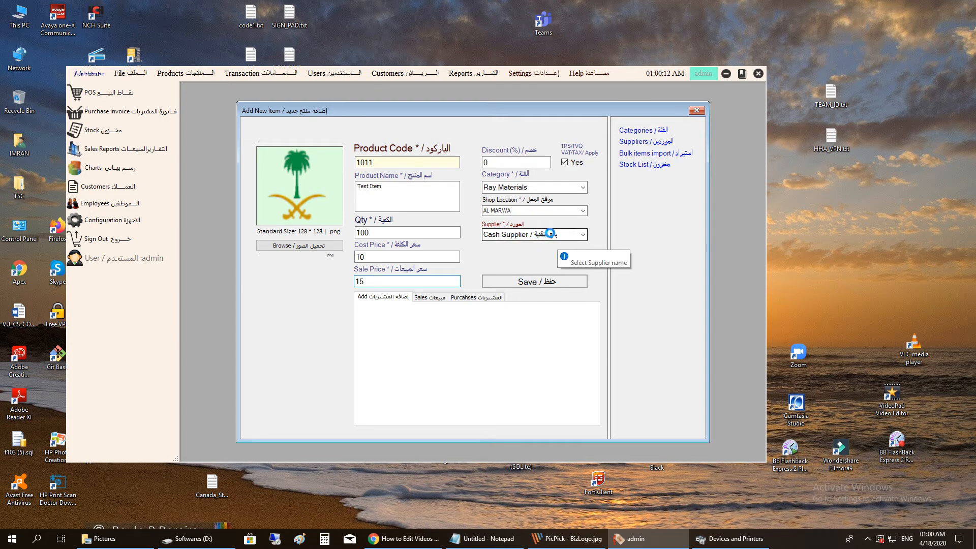
- Keep Cash Supplier, turn off VAT, and save the item, confirming the message
click(583, 234)
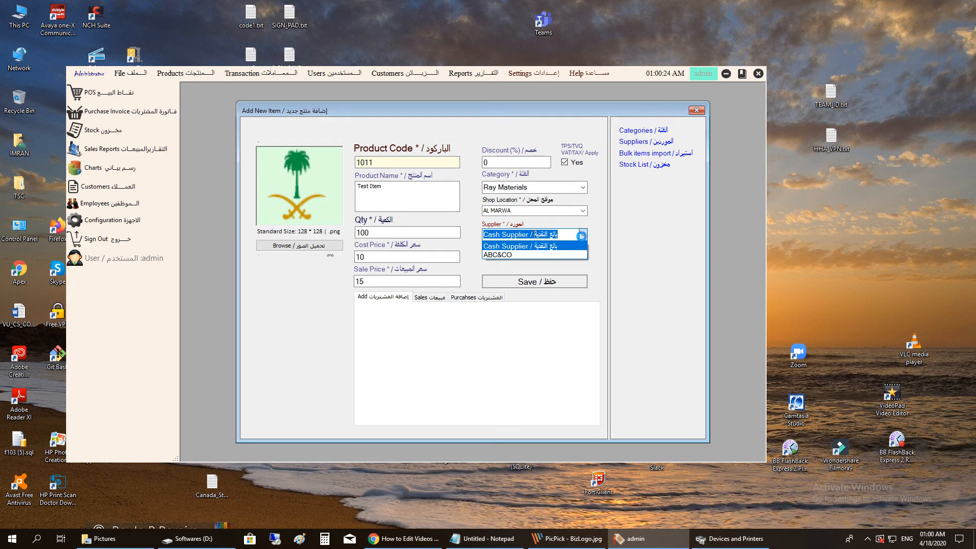
click(580, 235)
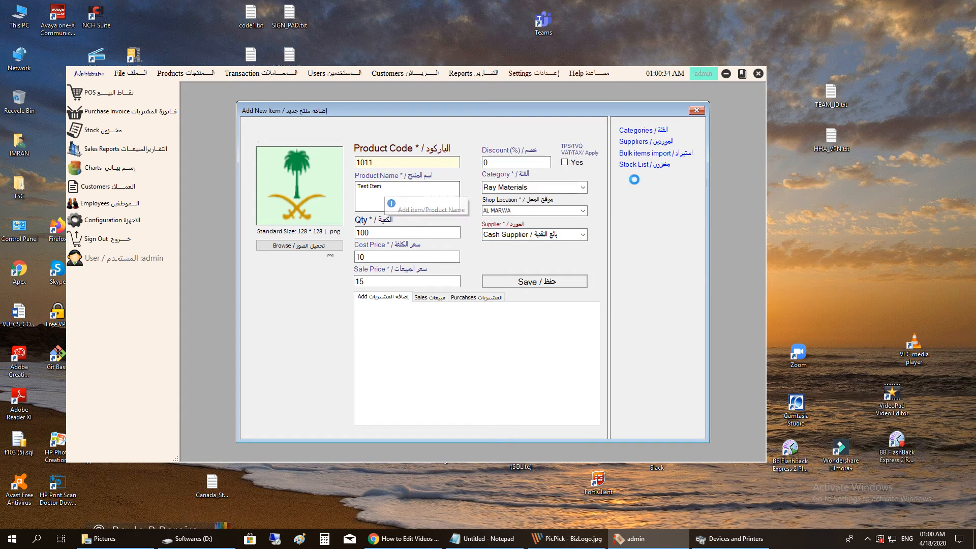
click(564, 162)
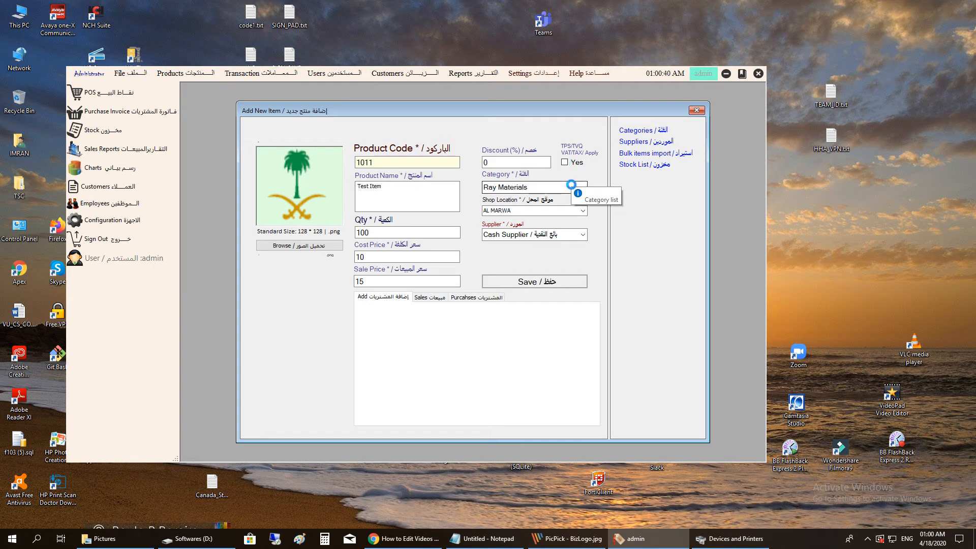
click(556, 281)
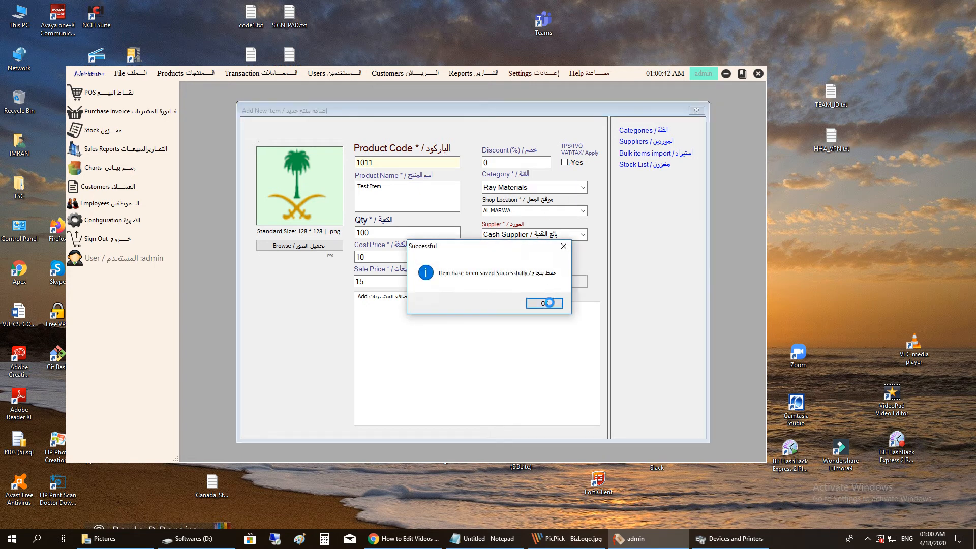
click(550, 303)
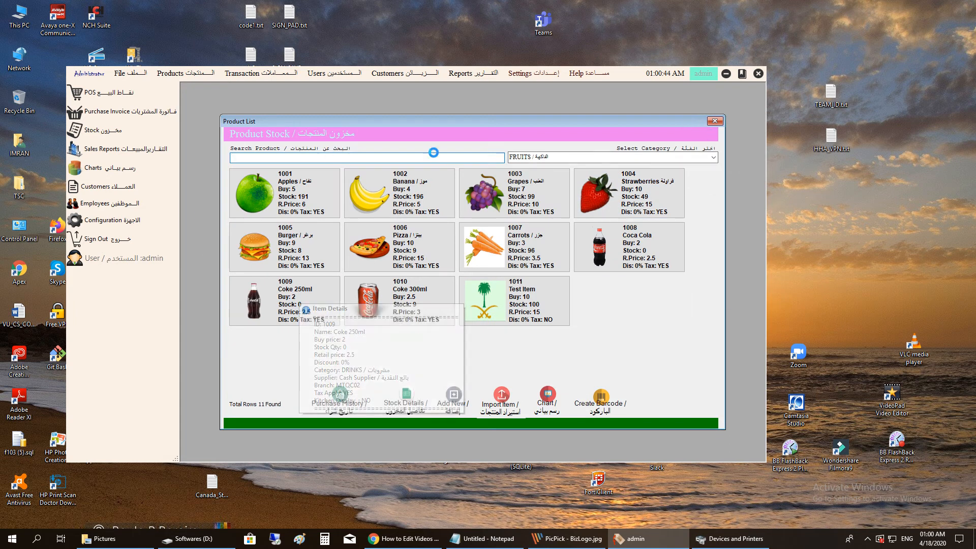
- Search the product stock for 'ap', then clear the search to show all products
mouse_move(332, 174)
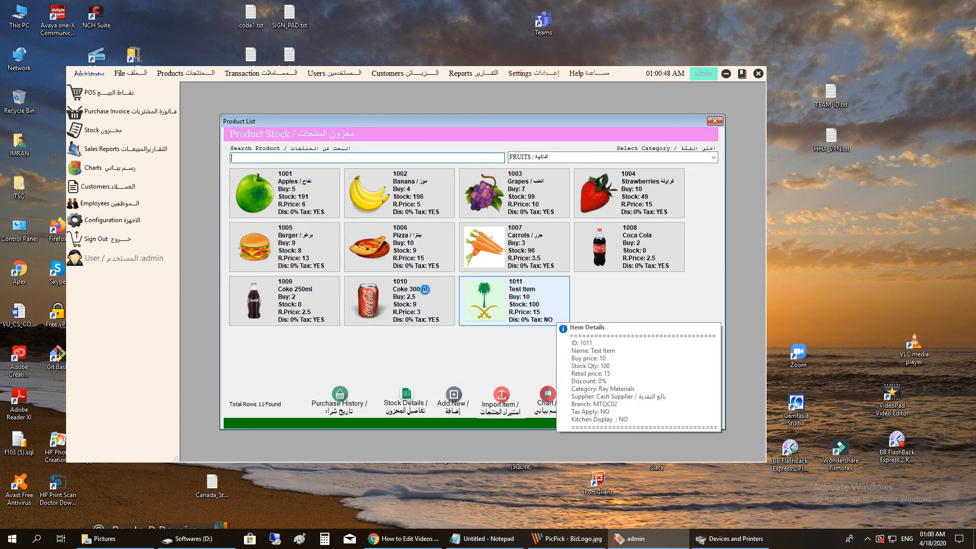
mouse_move(417, 174)
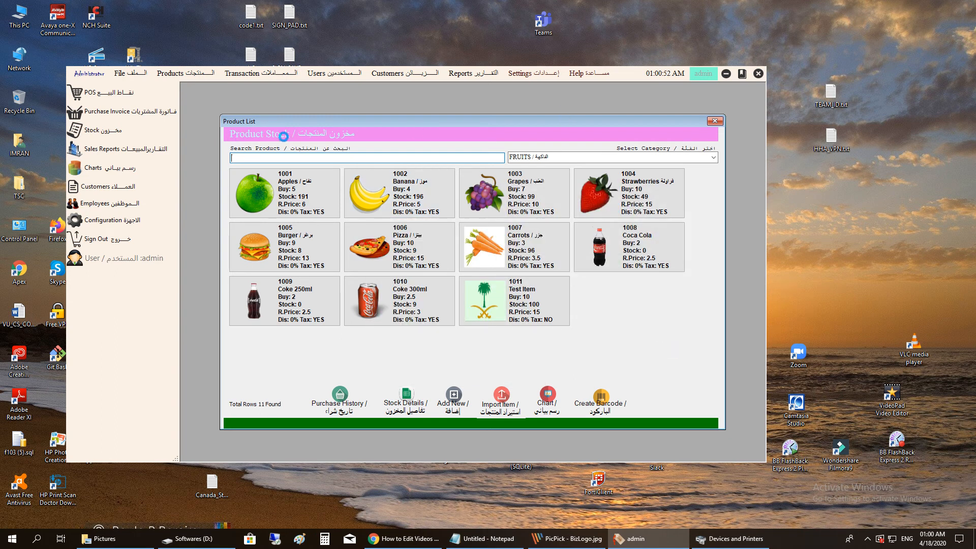
click(312, 158)
text(ap)
key(BackSpace)
key(BackSpace)
text(ap)
key(BackSpace)
key(BackSpace)
- Filter by VEGS, FAST FOODS, then Ray Materials to find Test Item 1011, and close the list
click(715, 158)
click(648, 173)
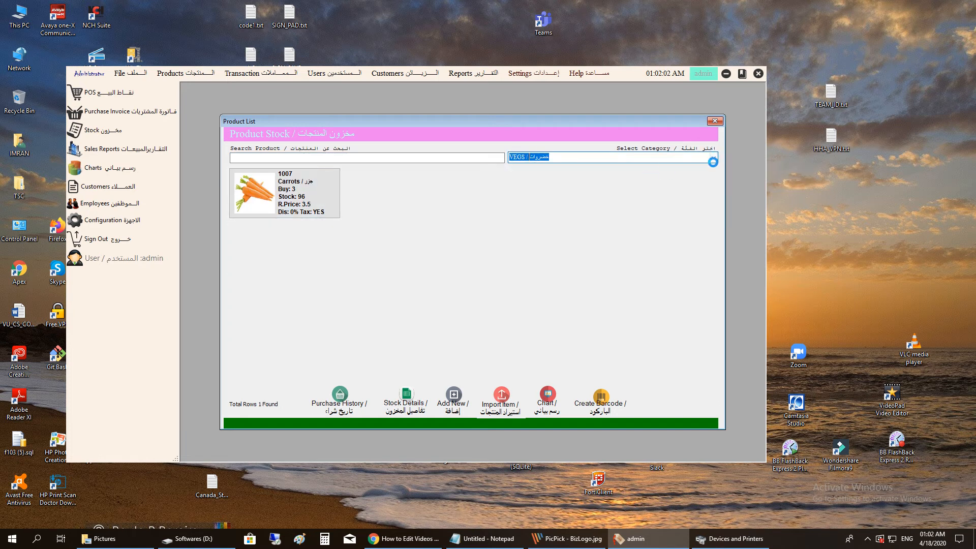
click(716, 158)
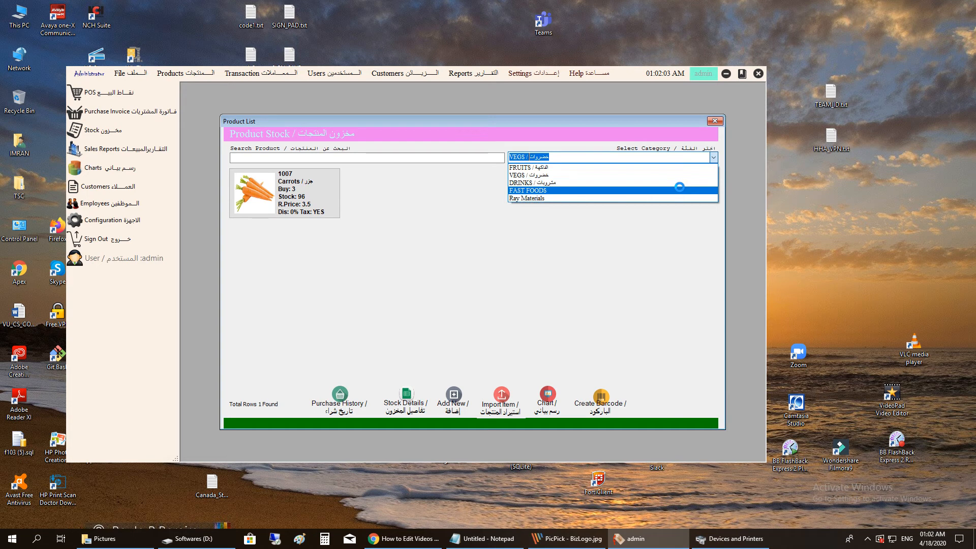
click(680, 190)
click(714, 157)
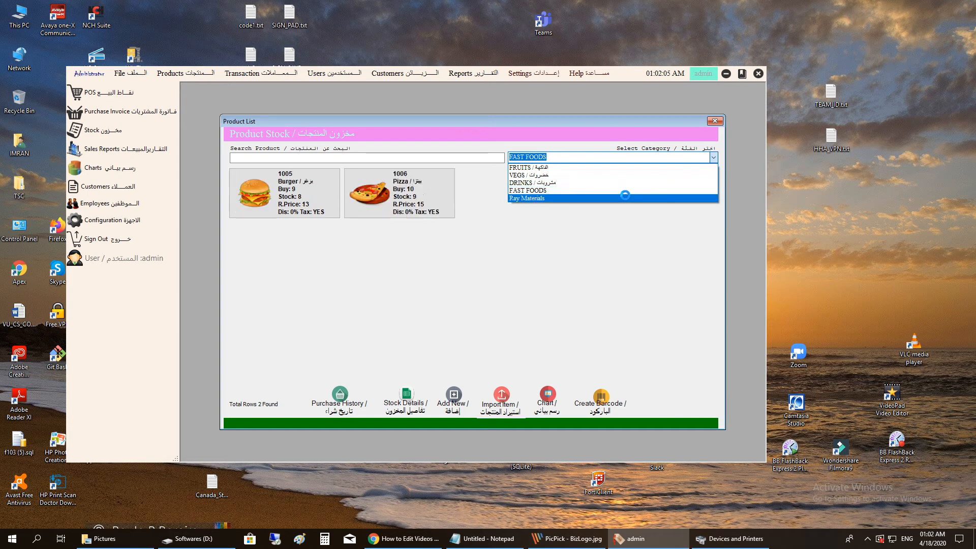
click(625, 197)
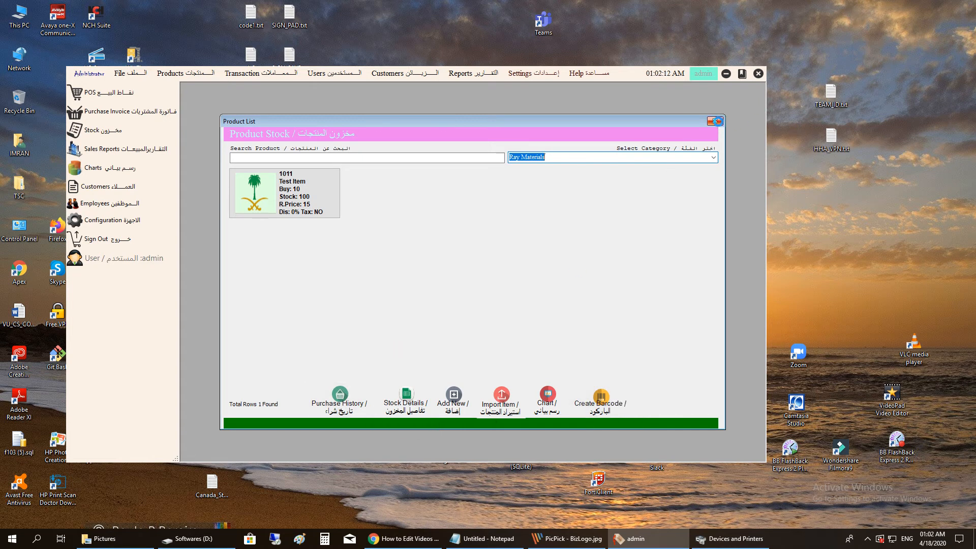
click(718, 121)
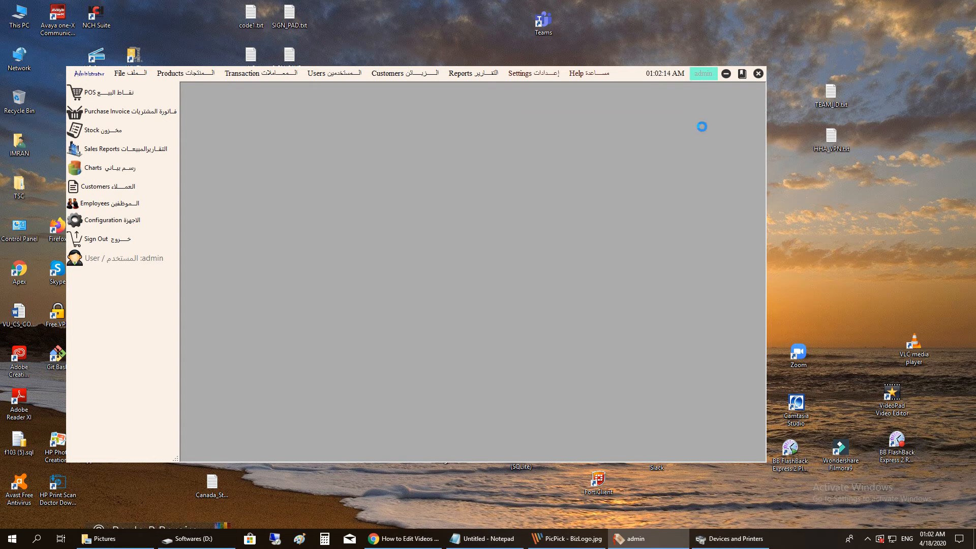
- From Products > Add Item, launch Bulk items import to show the empty Import Items window
click(171, 73)
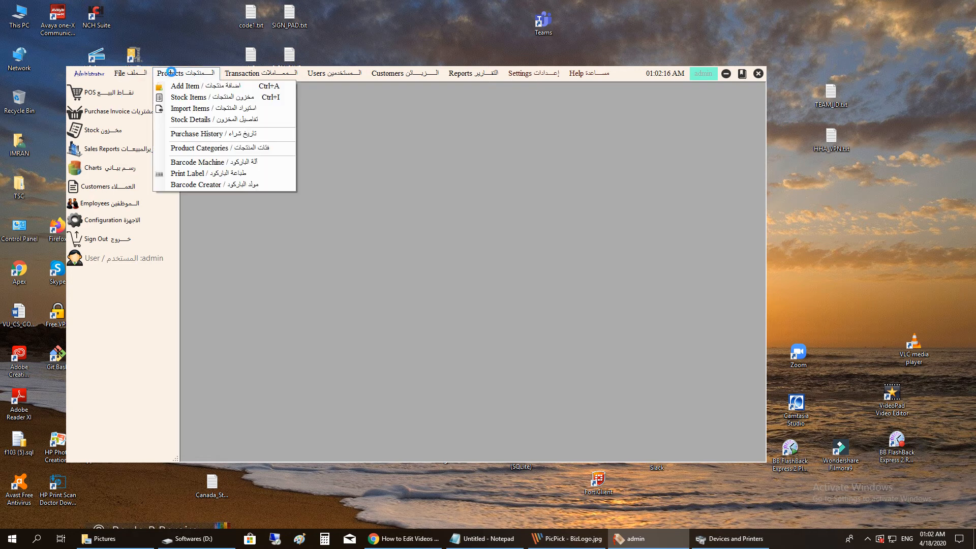
click(192, 85)
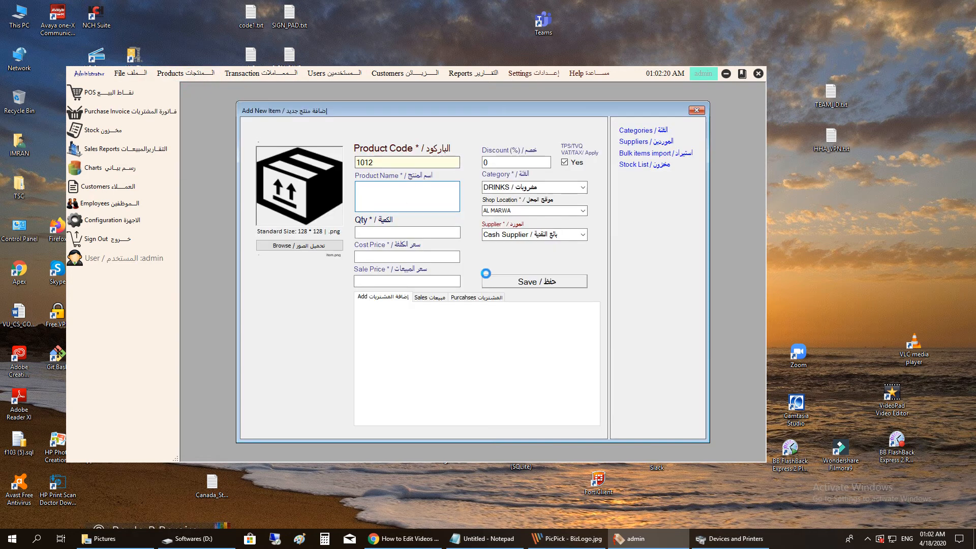
click(635, 153)
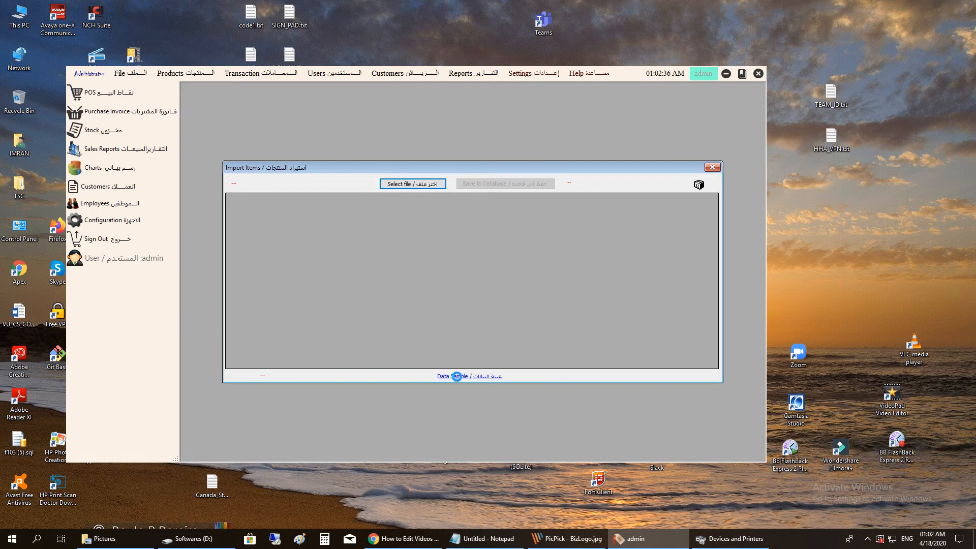
- Open the Data Sample items.xls, dismiss the Office activation notice, and widen the Excel window
click(460, 376)
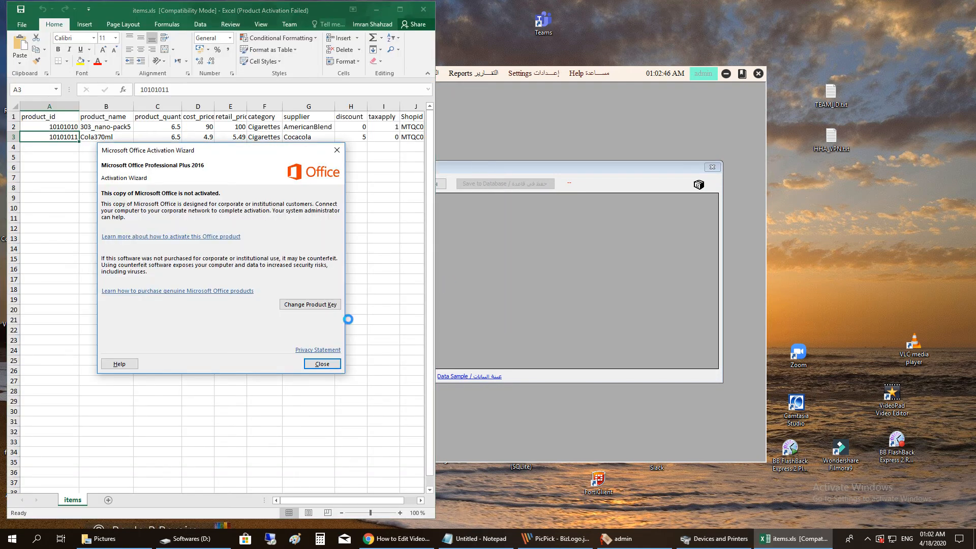
click(322, 363)
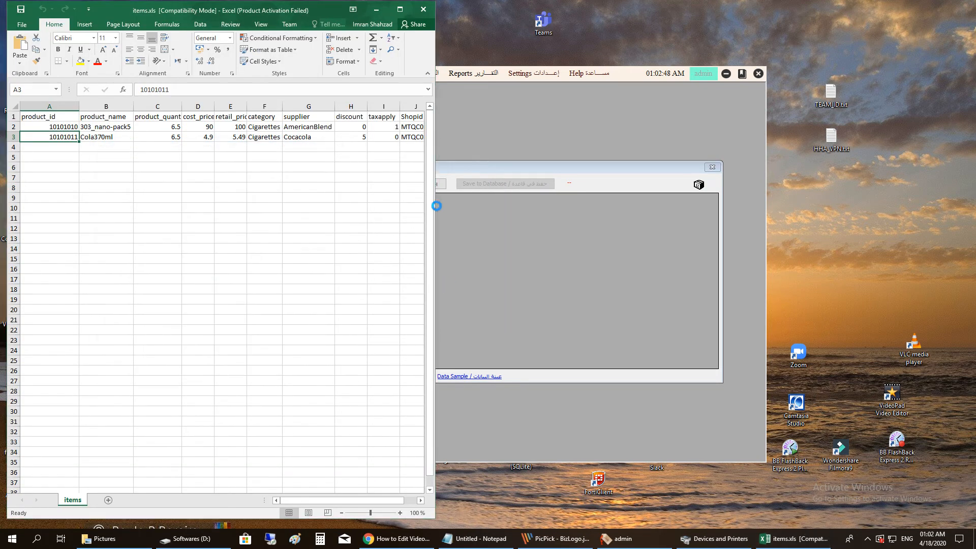
drag(436, 206, 641, 206)
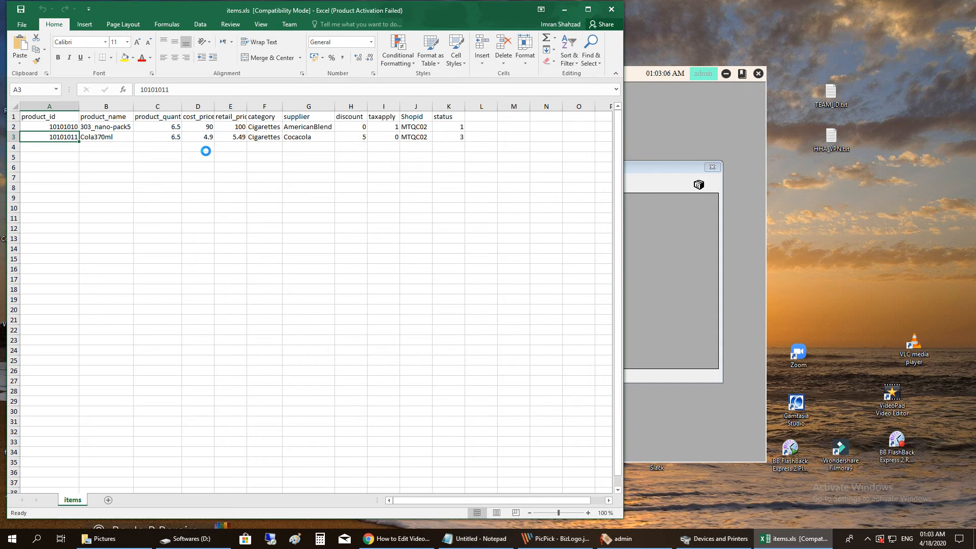
- Autofit columns C, D and E to their headers and select both items' data rows
click(50, 118)
click(118, 118)
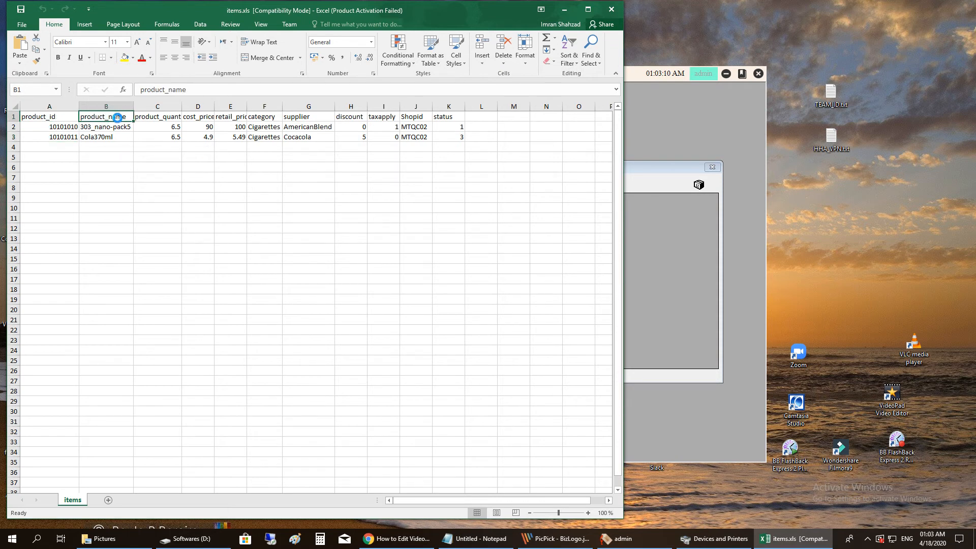
click(149, 118)
double_click(184, 108)
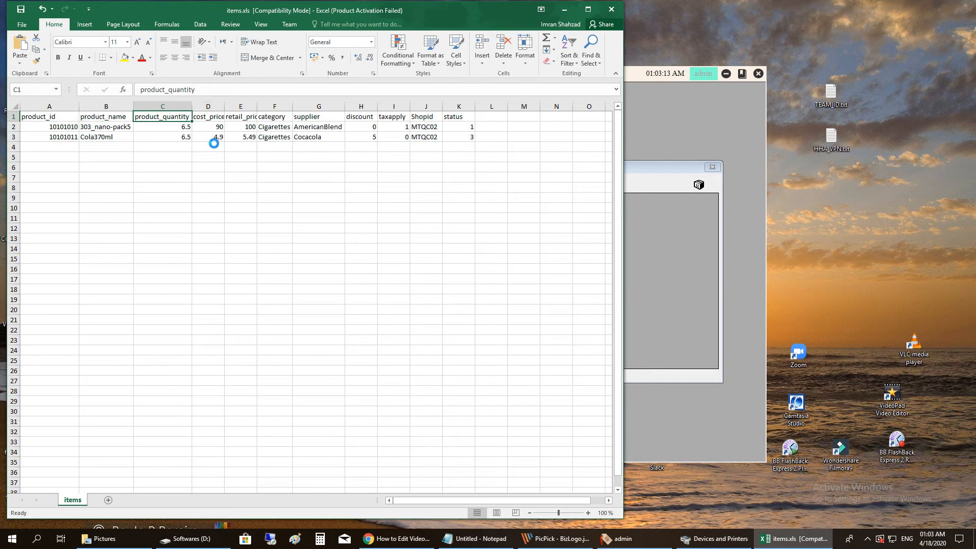
double_click(225, 105)
double_click(259, 106)
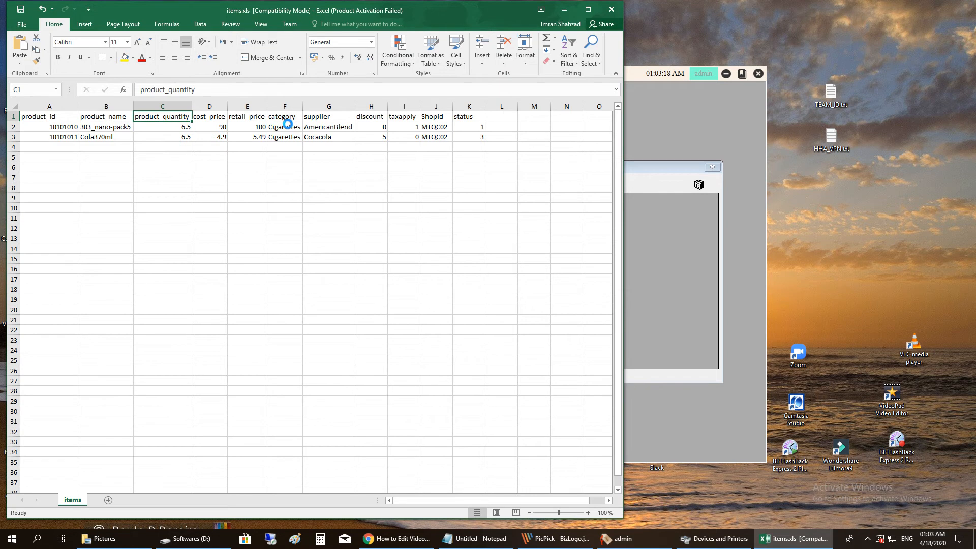
drag(283, 118, 283, 138)
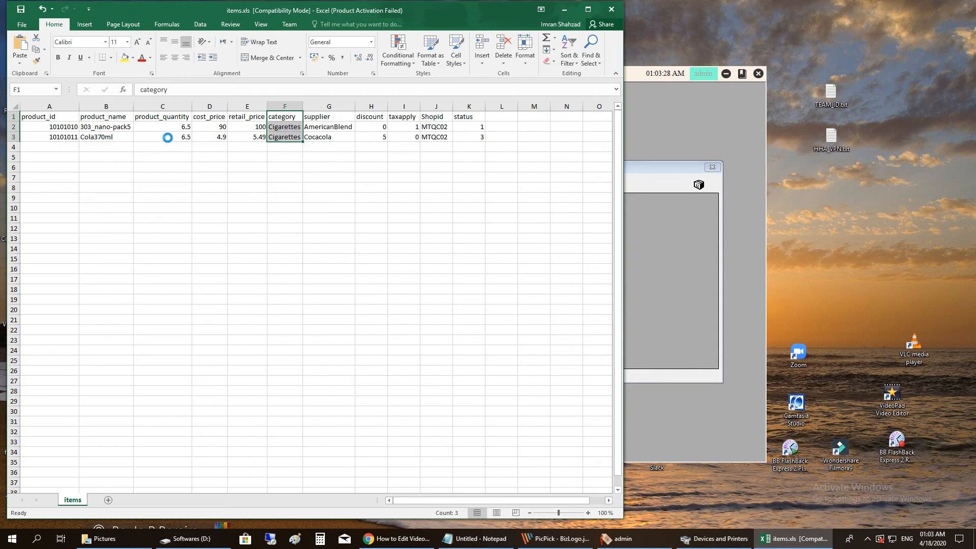
drag(63, 128, 261, 136)
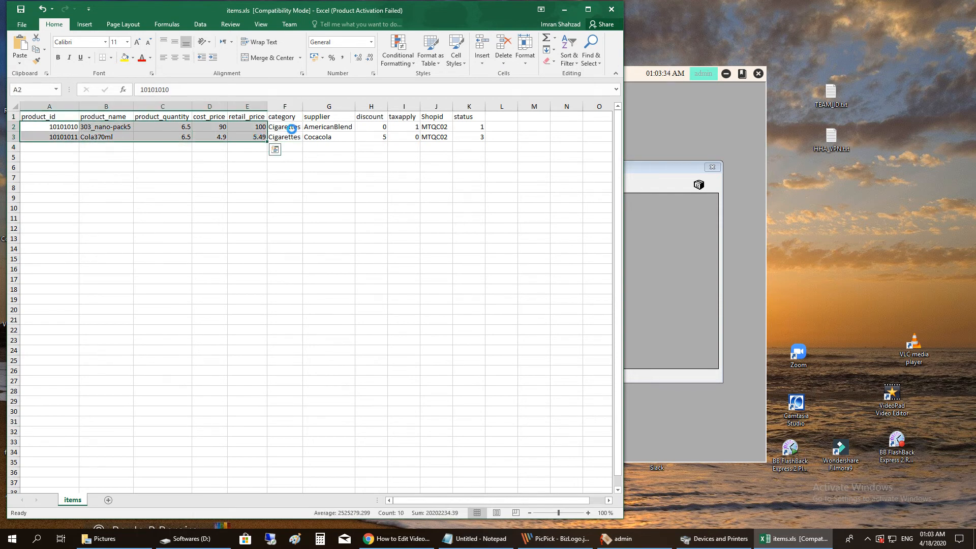
- Review both items' category and supplier cells (AmericanBlend, Cocacola)
click(289, 128)
click(287, 138)
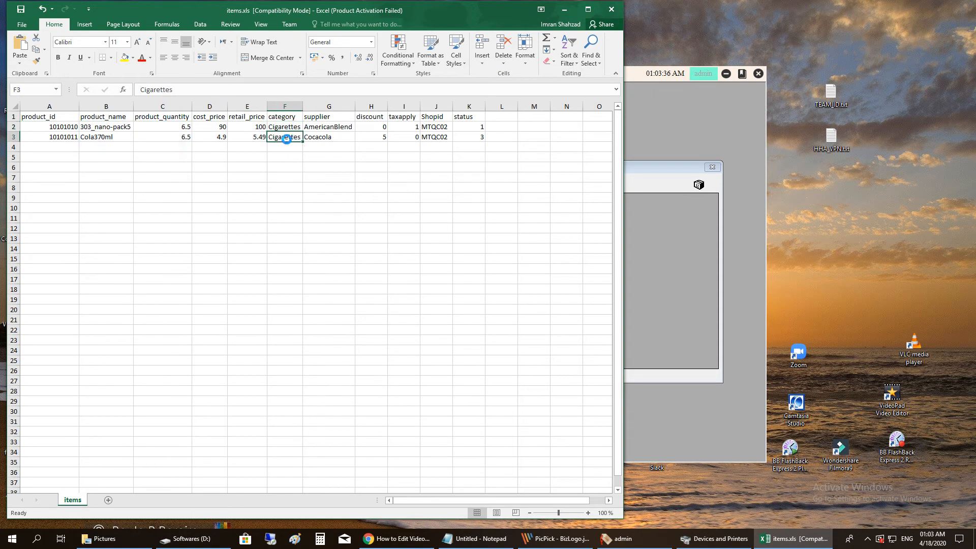
click(287, 128)
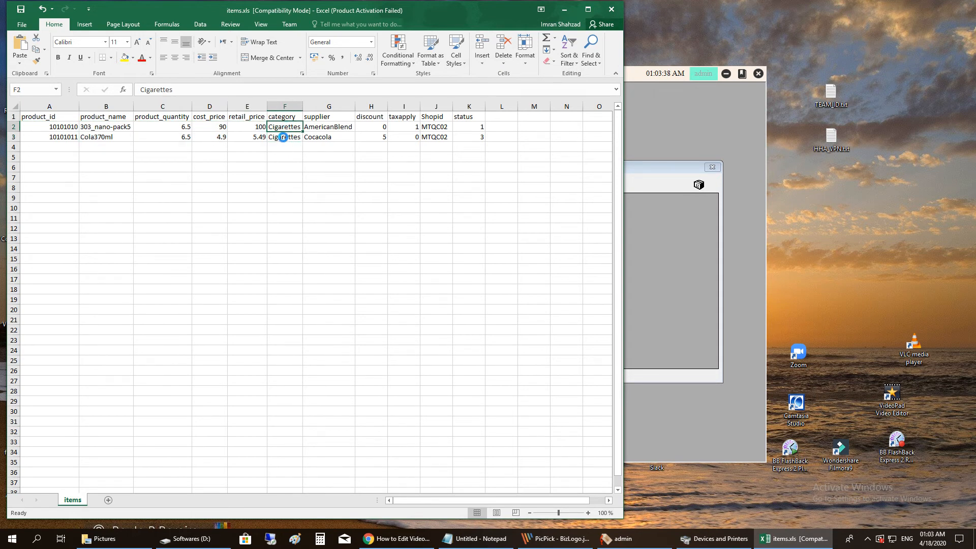
click(284, 139)
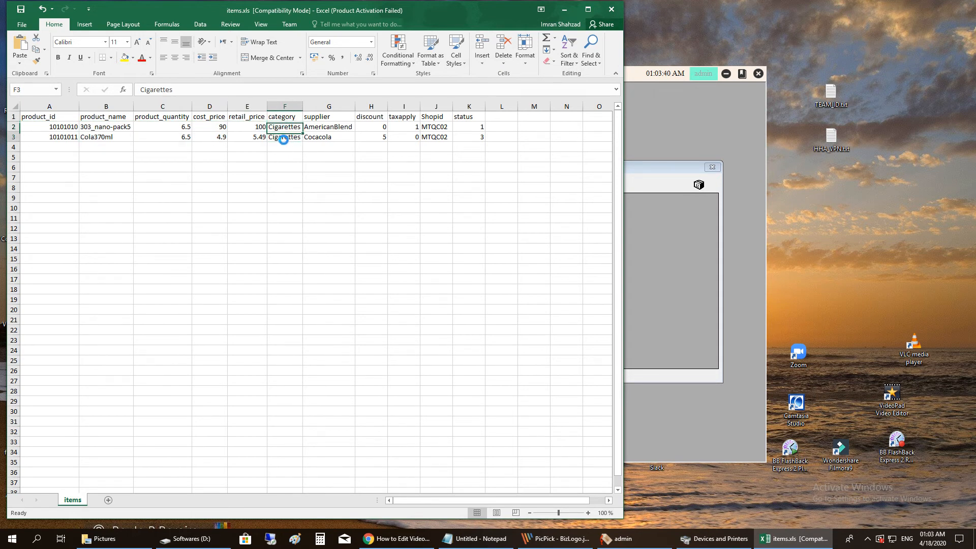
click(323, 127)
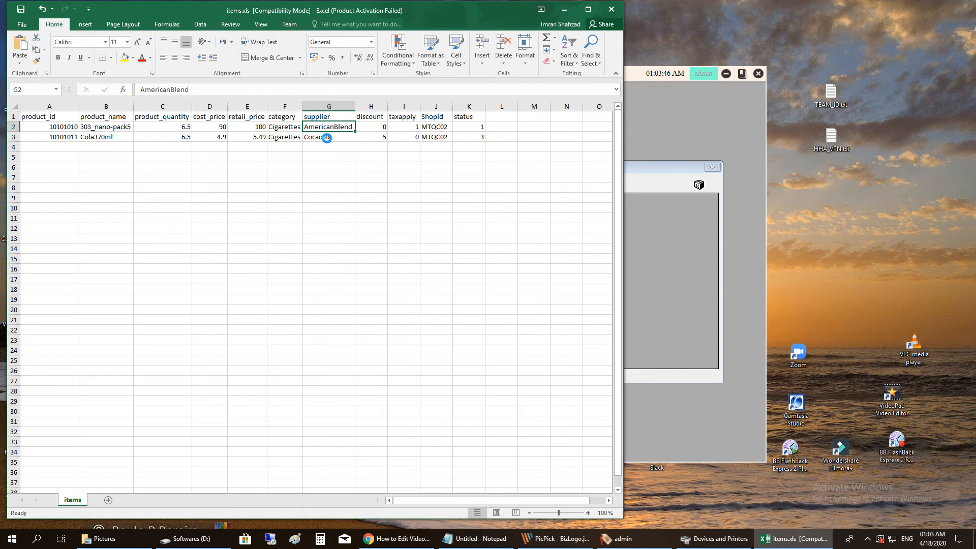
click(328, 138)
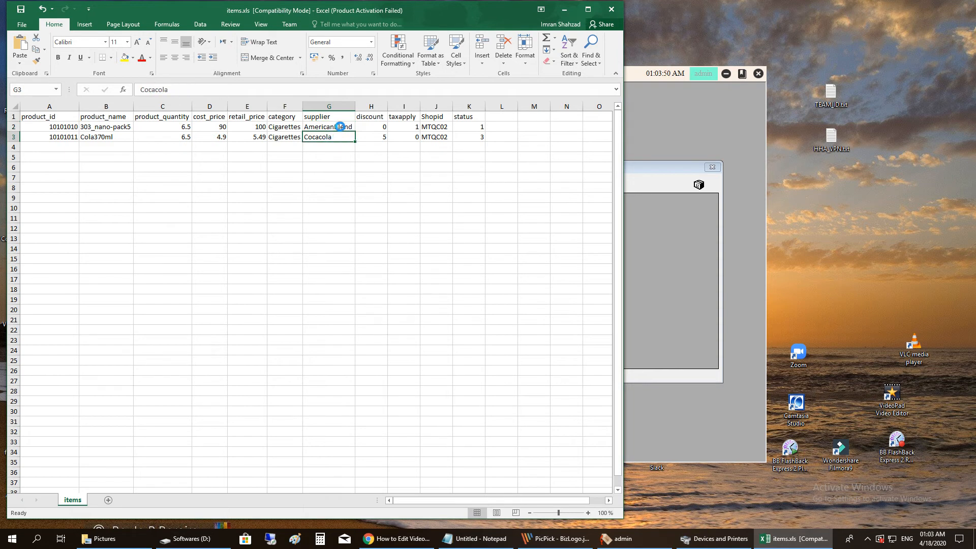
click(339, 128)
click(332, 139)
- Check both items' discount, taxapply, Shopid and status values, then close the items workbook
click(334, 127)
click(374, 129)
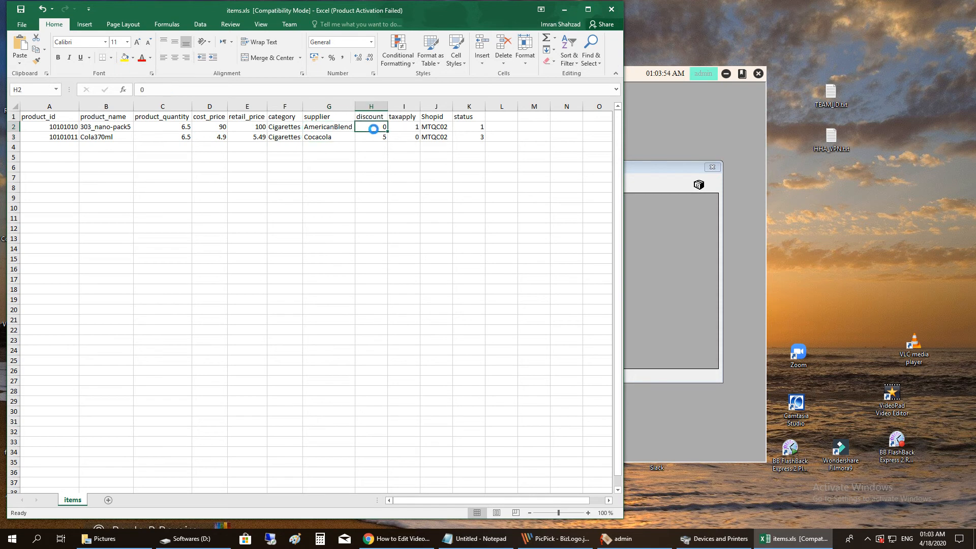
click(376, 138)
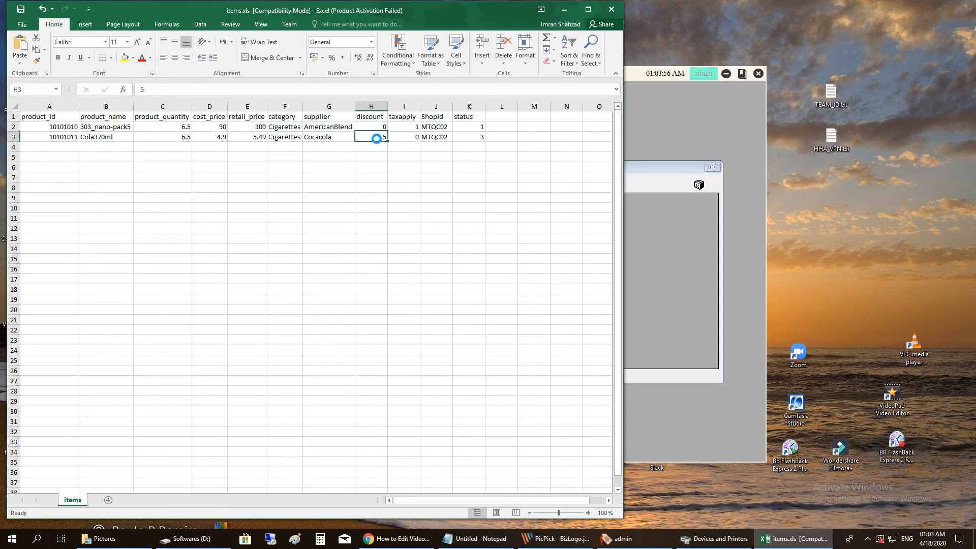
click(398, 125)
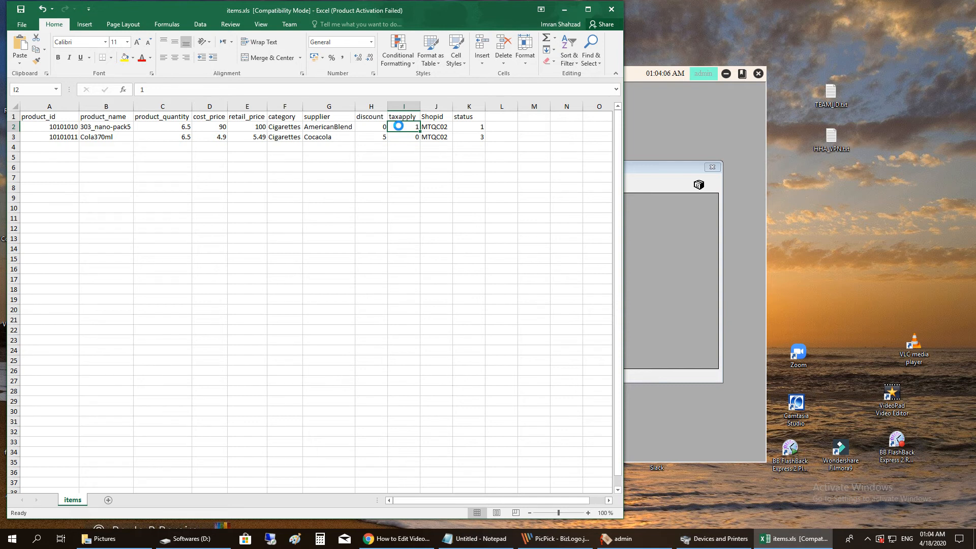
click(432, 130)
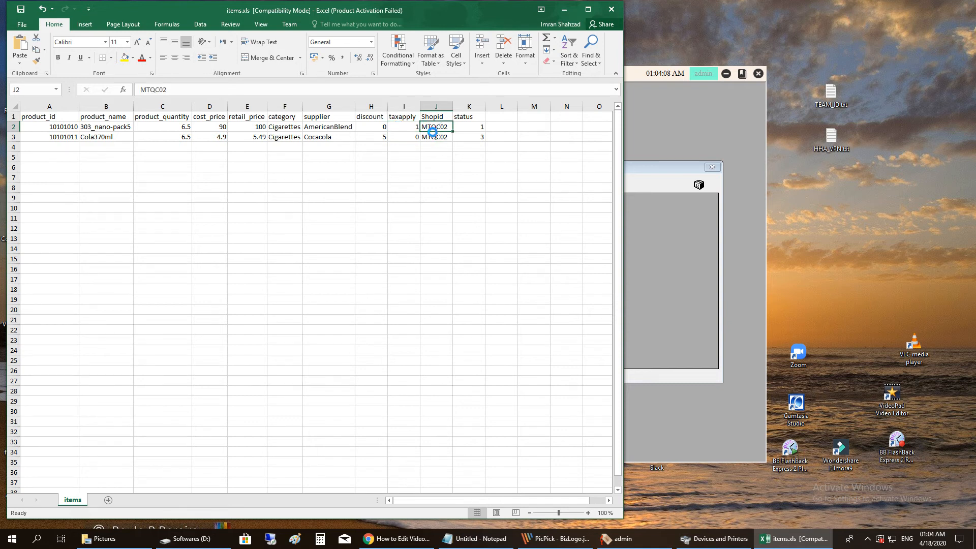
click(431, 137)
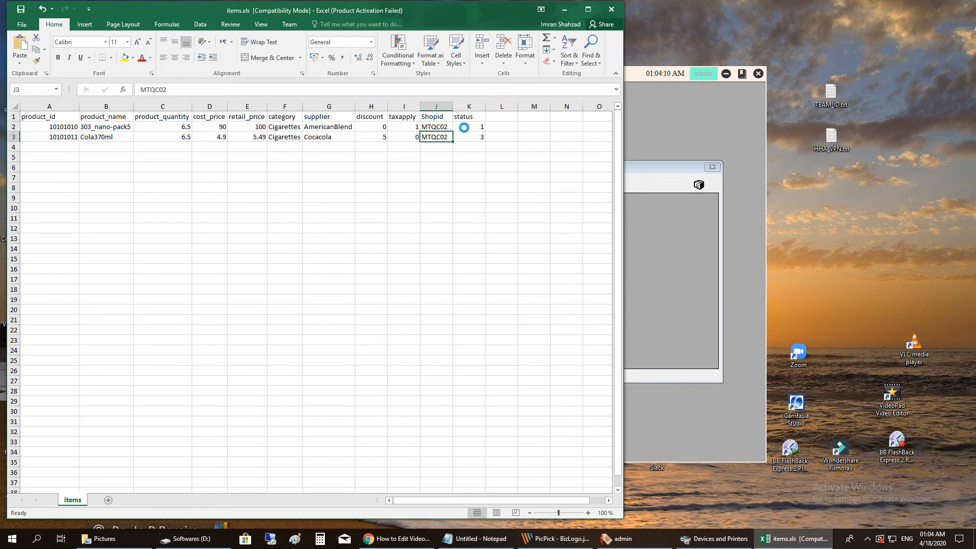
click(434, 126)
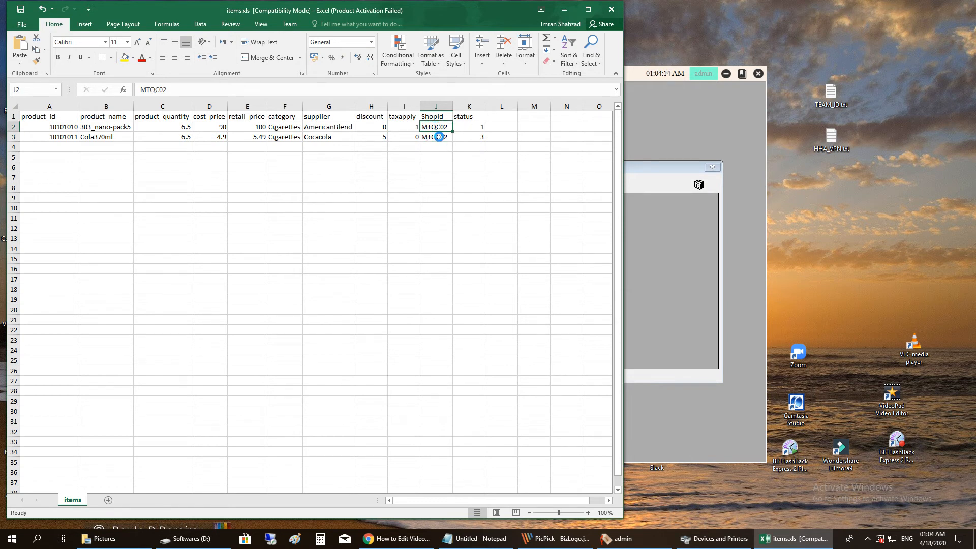
click(475, 129)
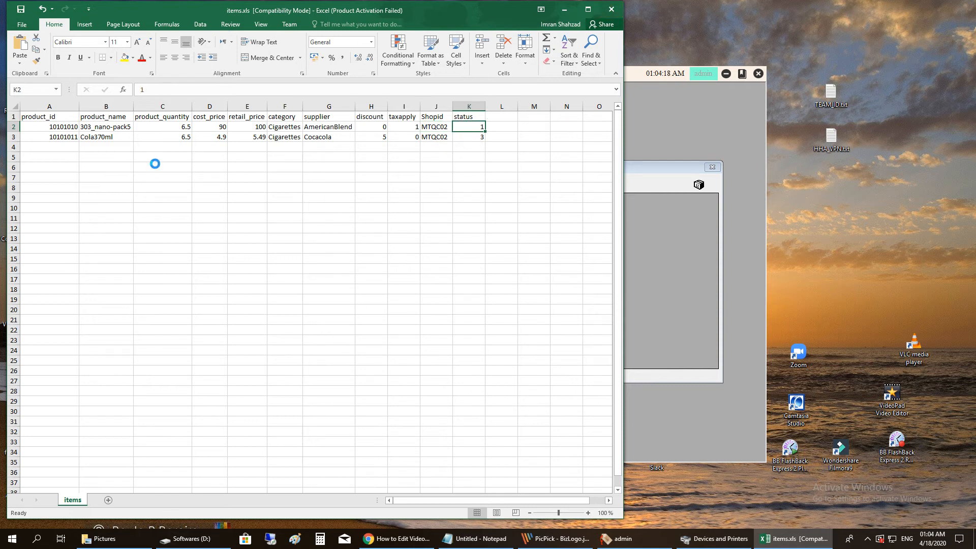
click(611, 10)
- Answer Excel's save prompt, cancel the item import, and open Settings > System Configuration
click(494, 281)
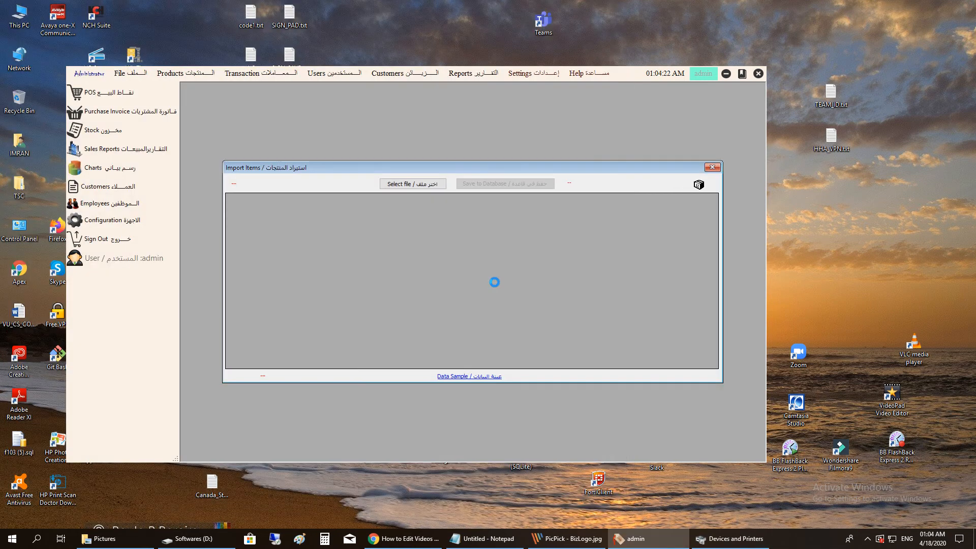
click(416, 183)
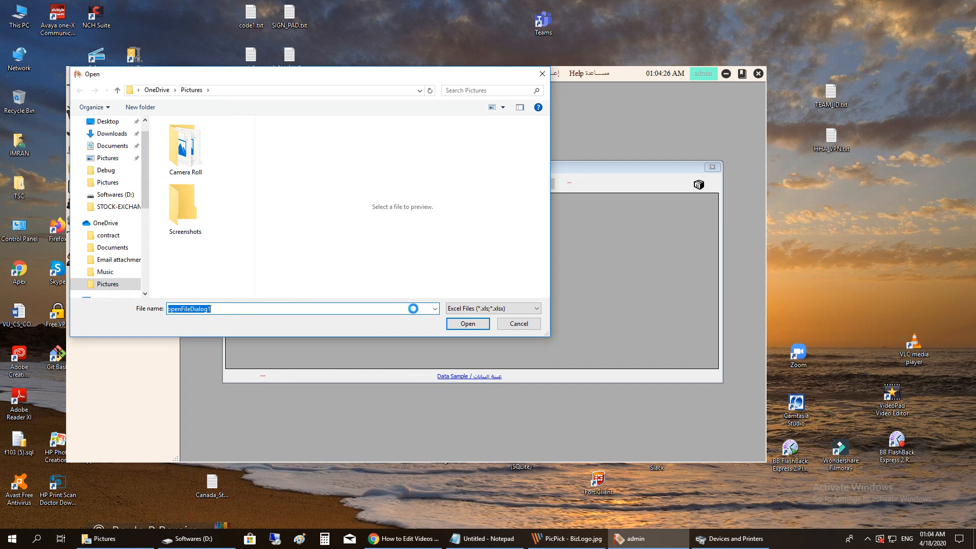
click(516, 324)
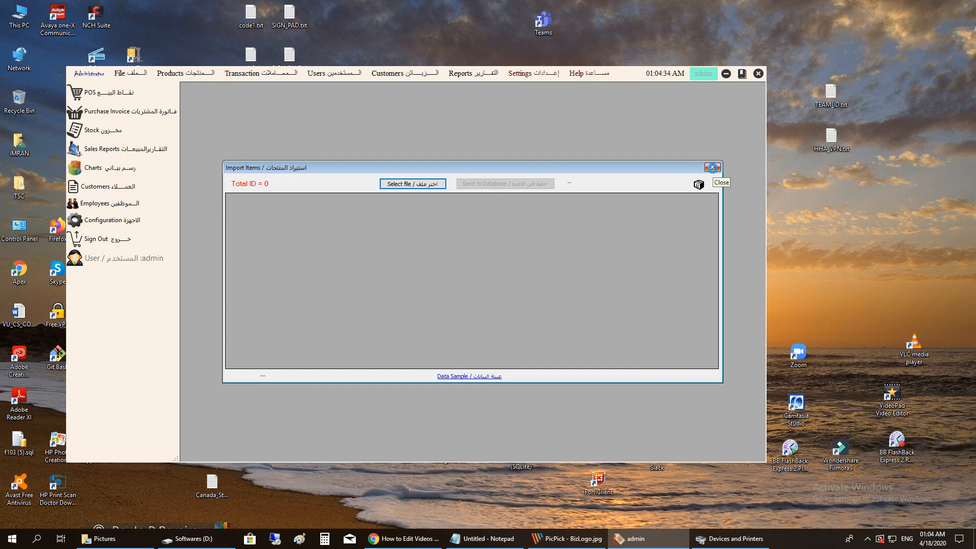
click(712, 167)
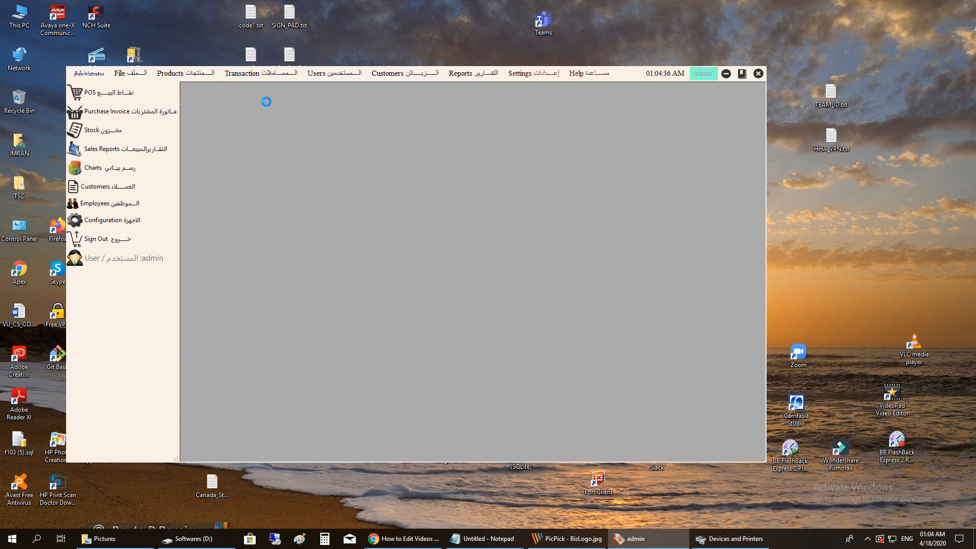
click(532, 72)
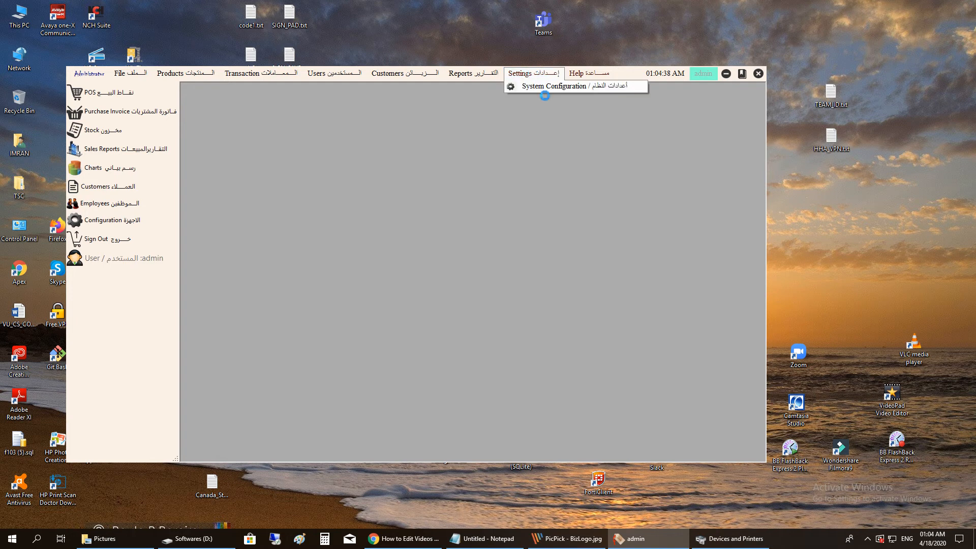
click(538, 87)
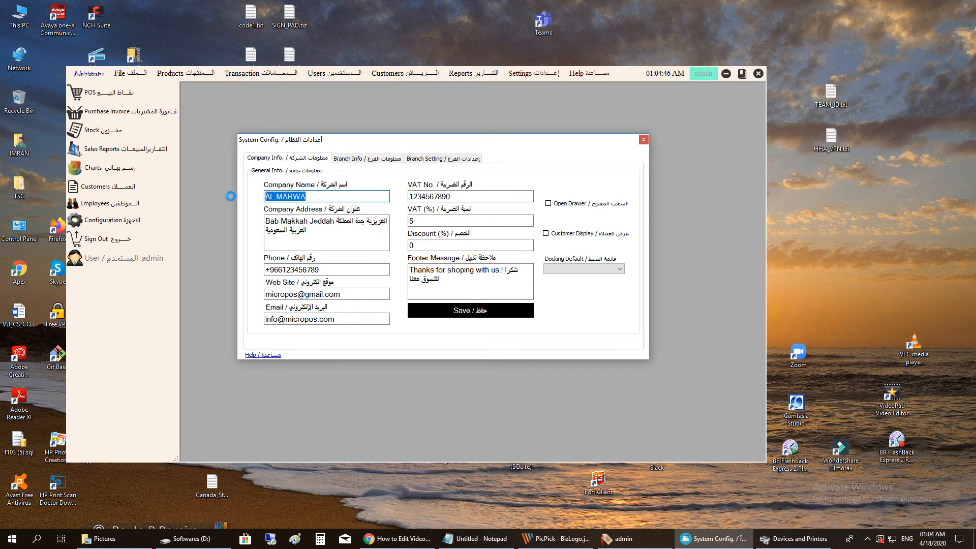
- Review the company address, phone, web site and email fields
drag(318, 222, 244, 218)
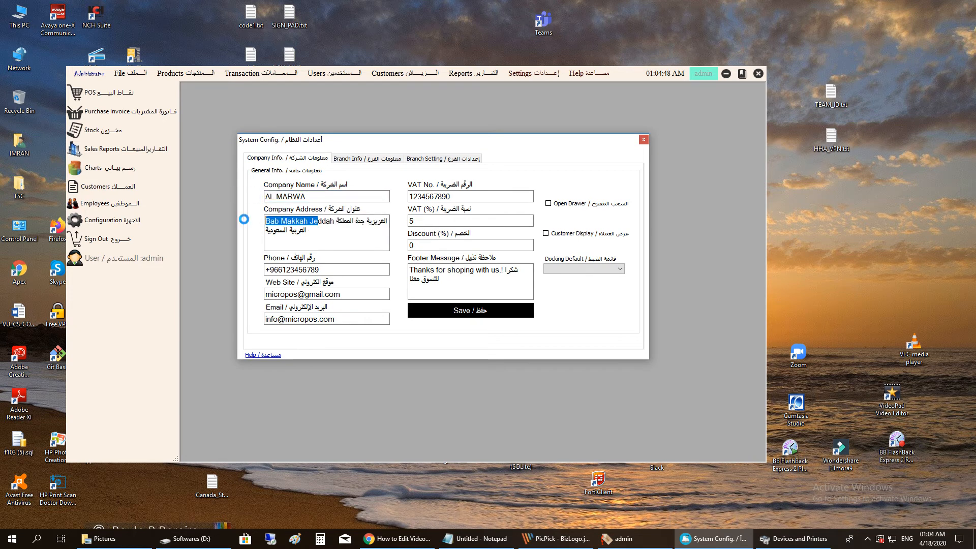
click(282, 269)
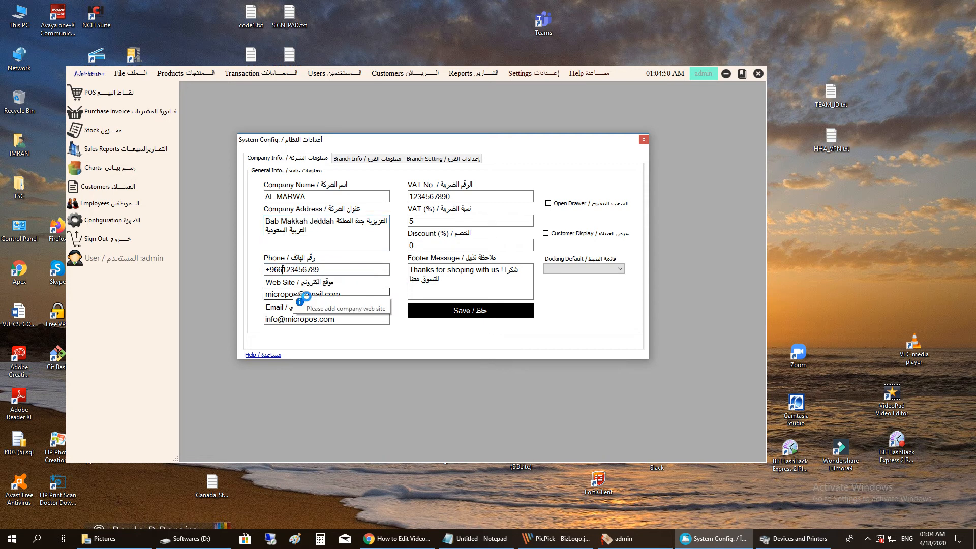
click(271, 293)
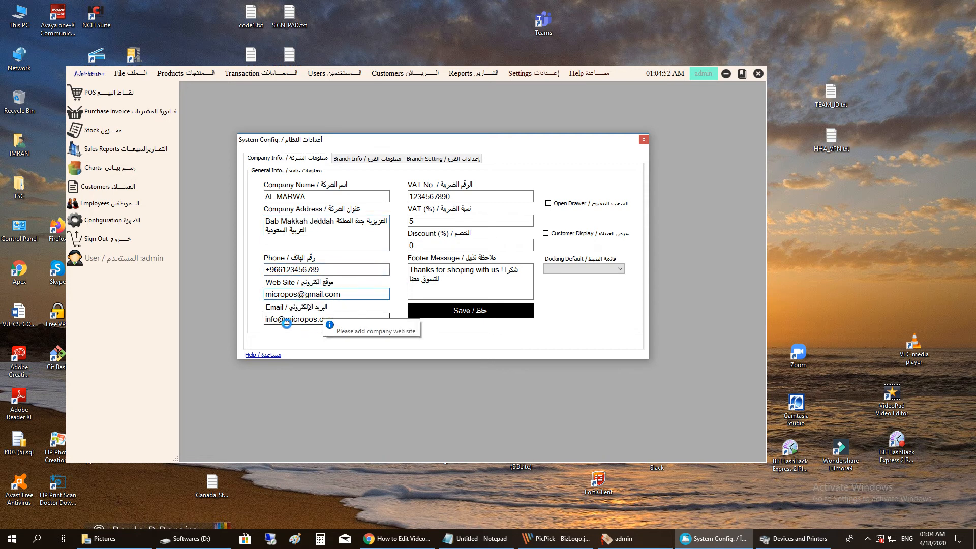
drag(278, 319, 384, 321)
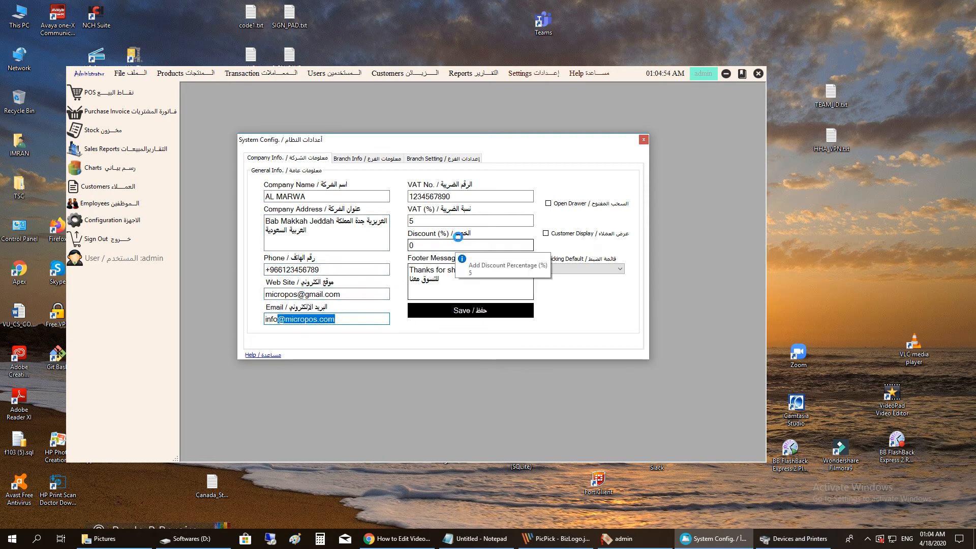
- Check the VAT No., 5% VAT, 0 discount and 'Thanks for shoping with us.!' footer
click(507, 196)
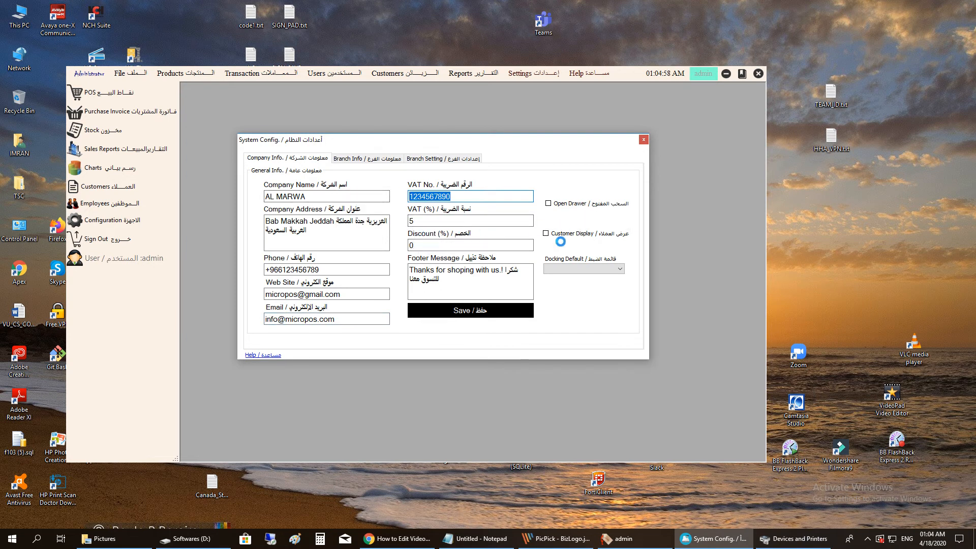
click(418, 222)
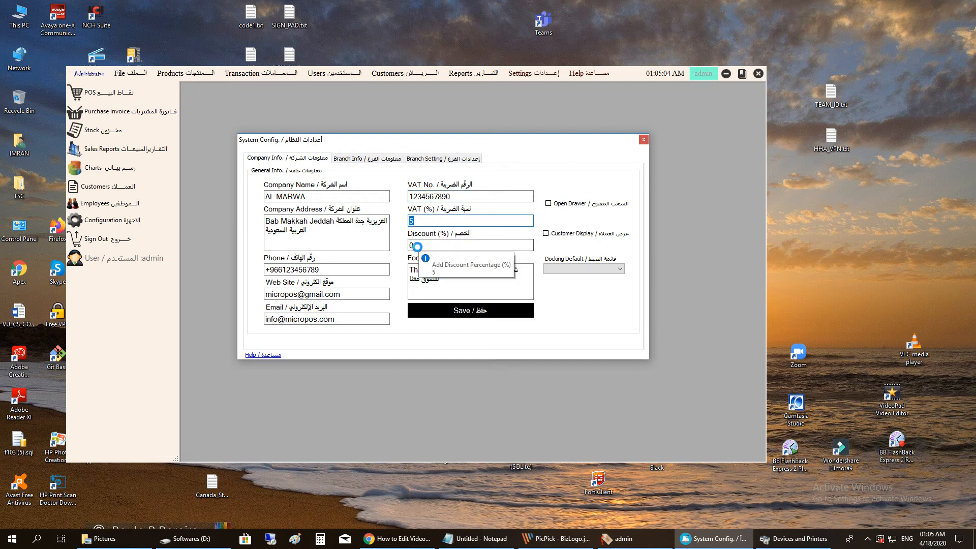
click(445, 245)
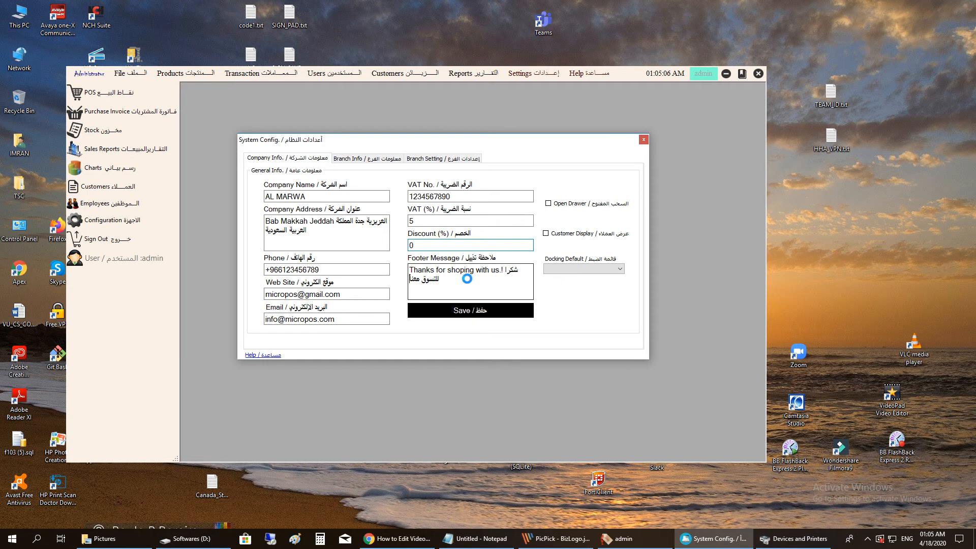
drag(454, 280, 367, 259)
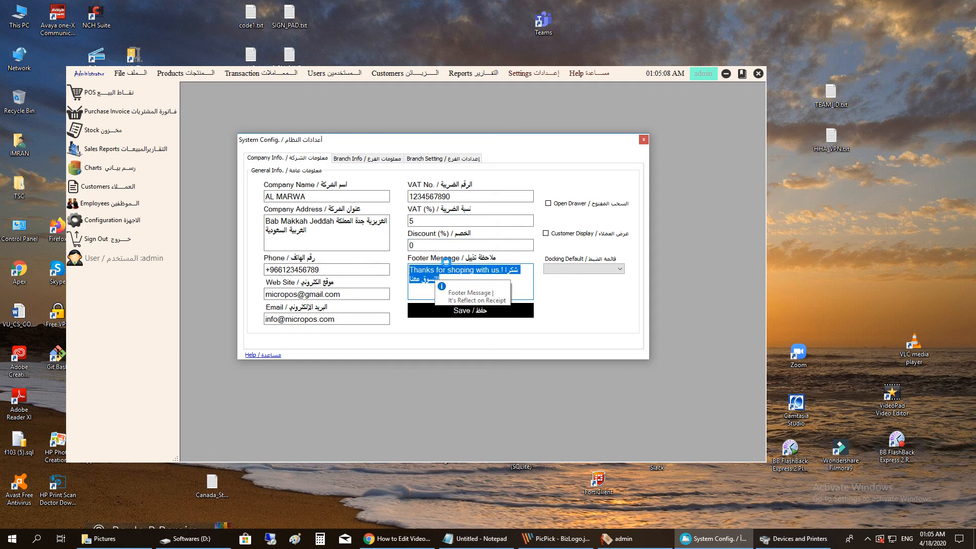
double_click(19, 15)
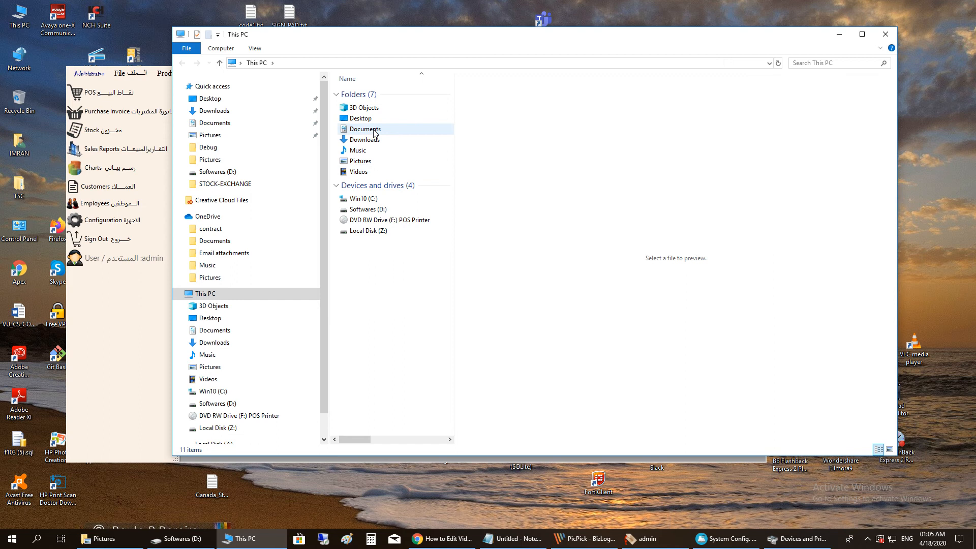
- Open 123.pdf from Win10 (C:) and highlight the receipt's thank-you and VAT No. lines
click(378, 201)
double_click(378, 202)
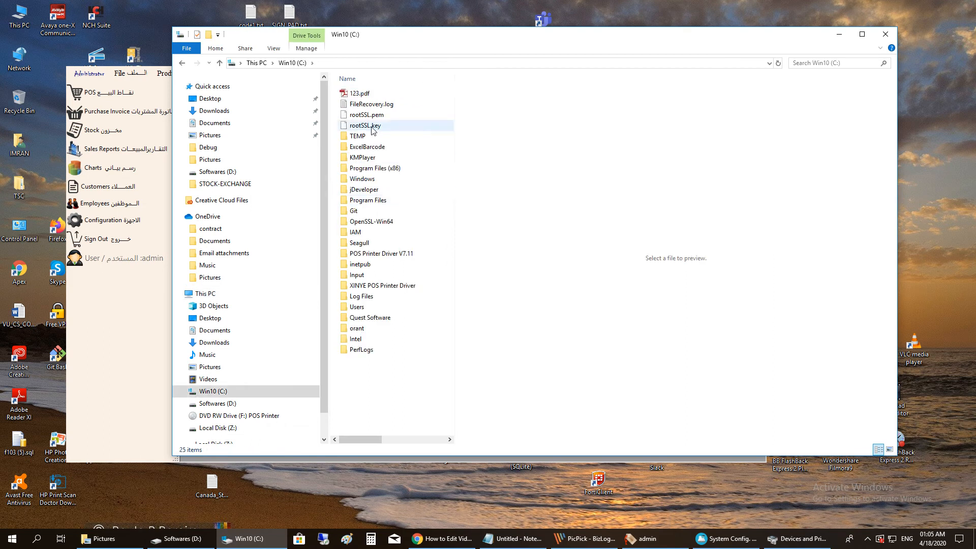
double_click(364, 91)
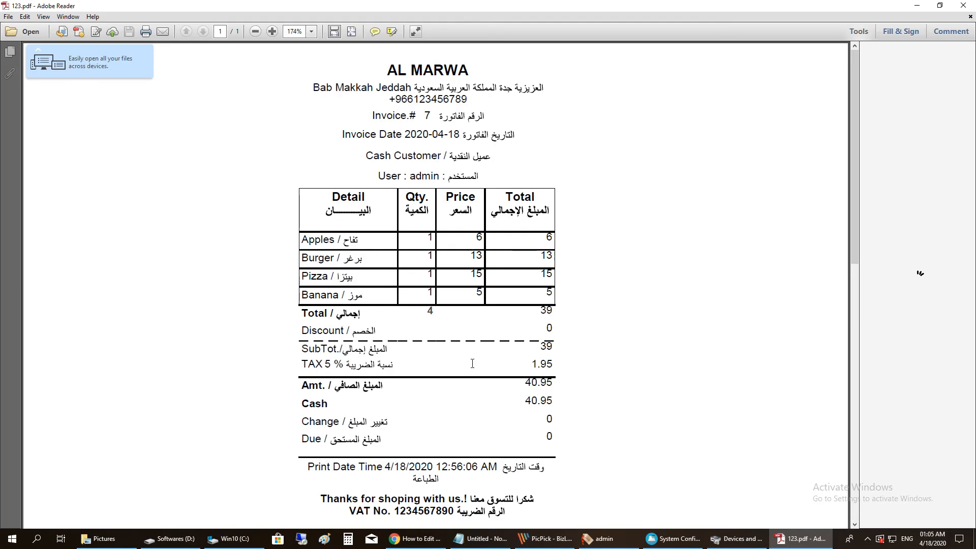
drag(328, 500, 457, 510)
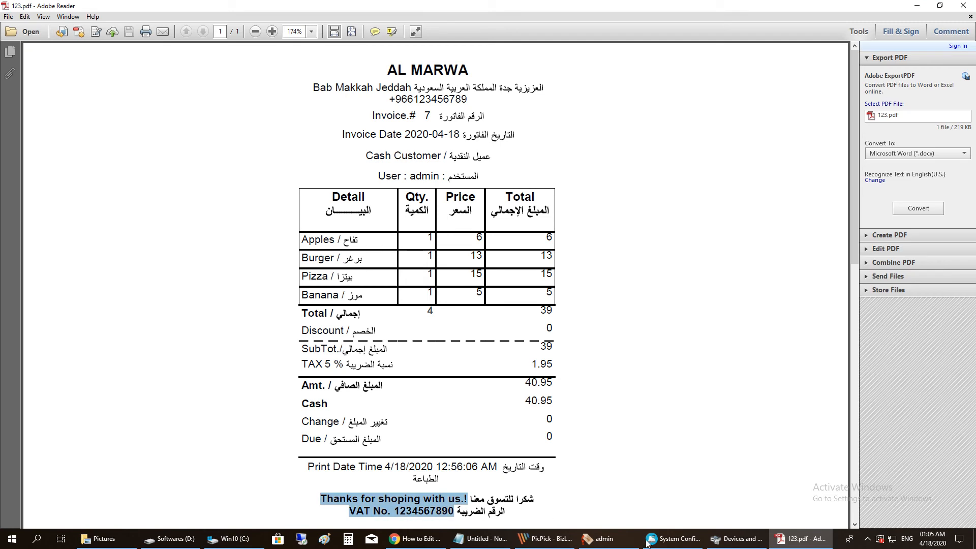
click(681, 543)
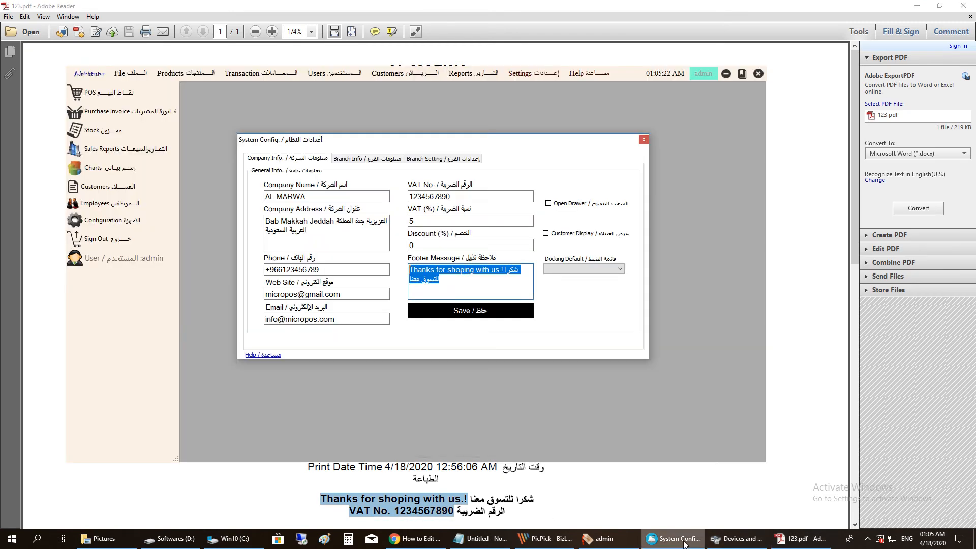
- Toggle the Open Drawer option and look over the Docking Default position choices
click(548, 204)
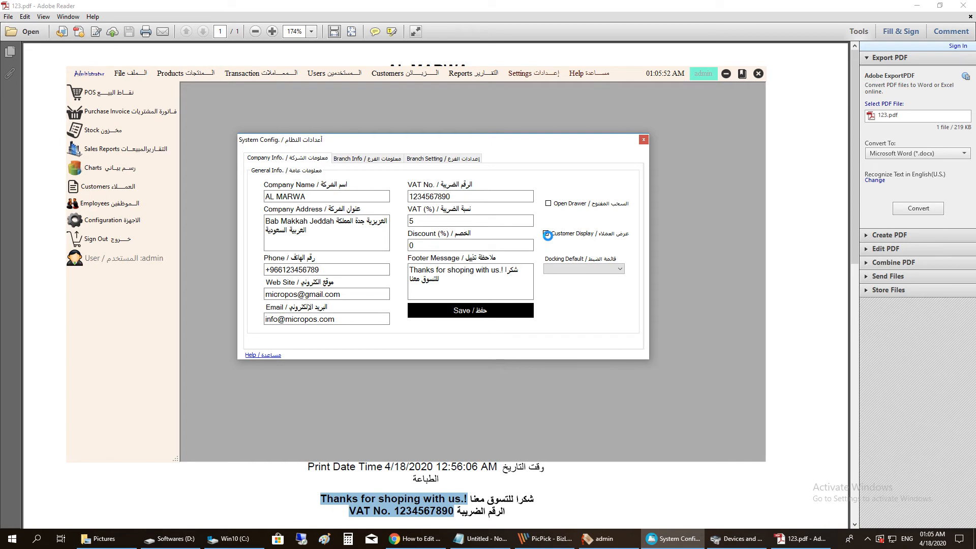
click(565, 270)
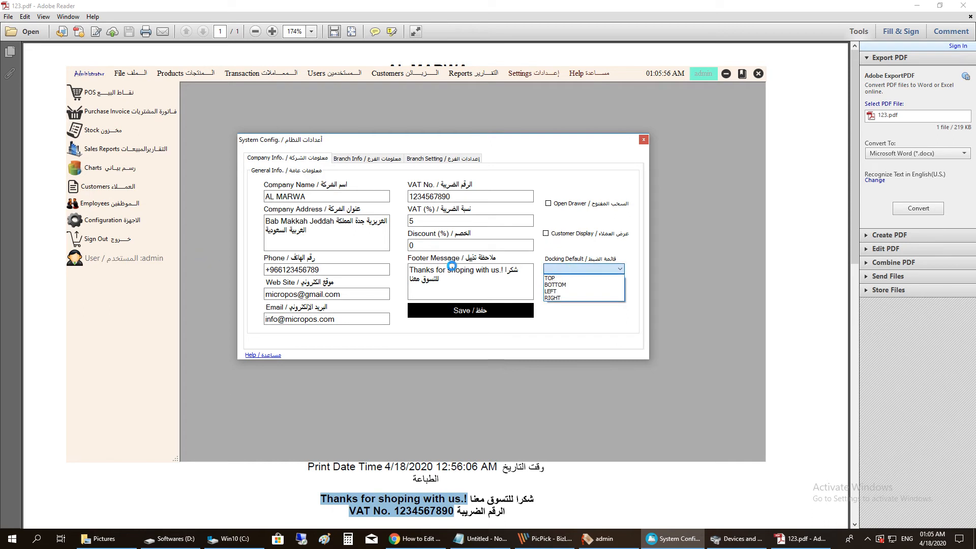
click(562, 323)
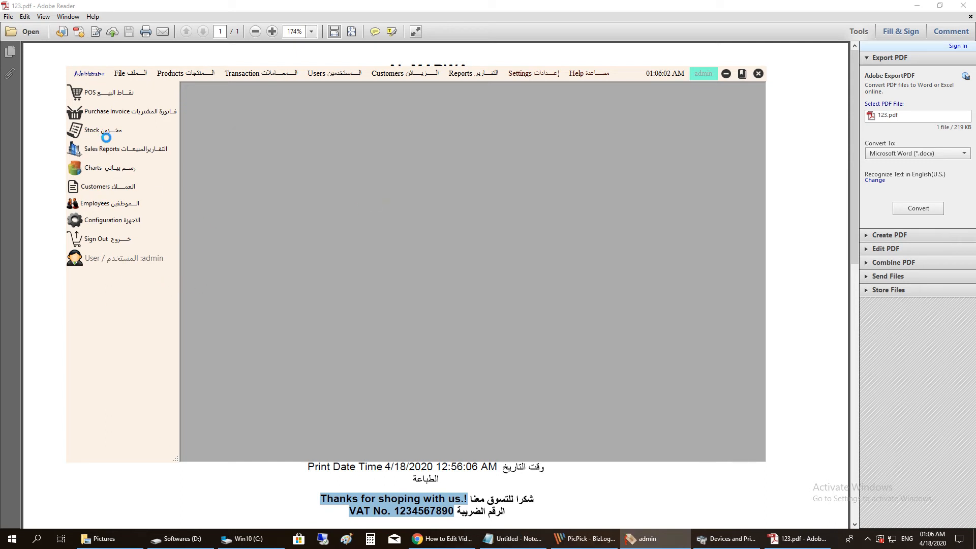
right_click(397, 213)
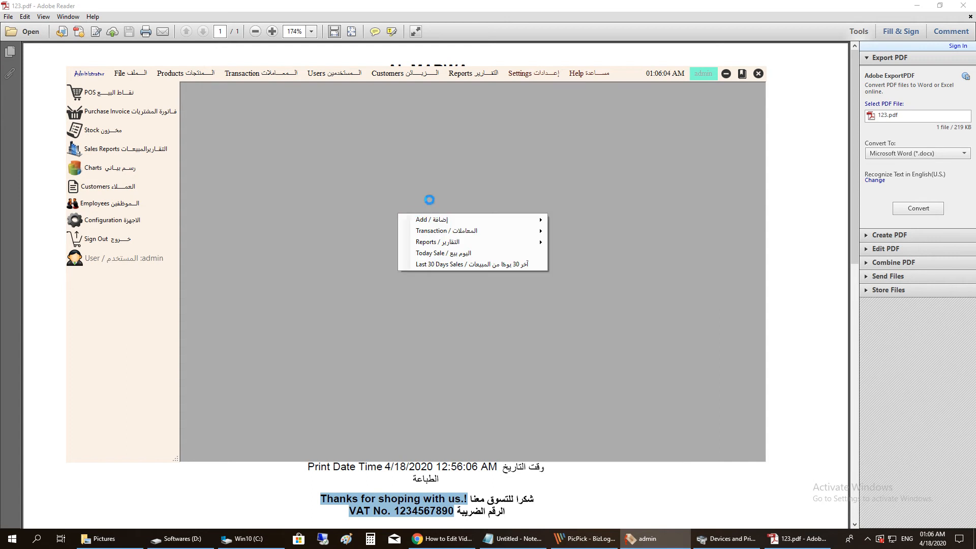
click(518, 77)
click(460, 6)
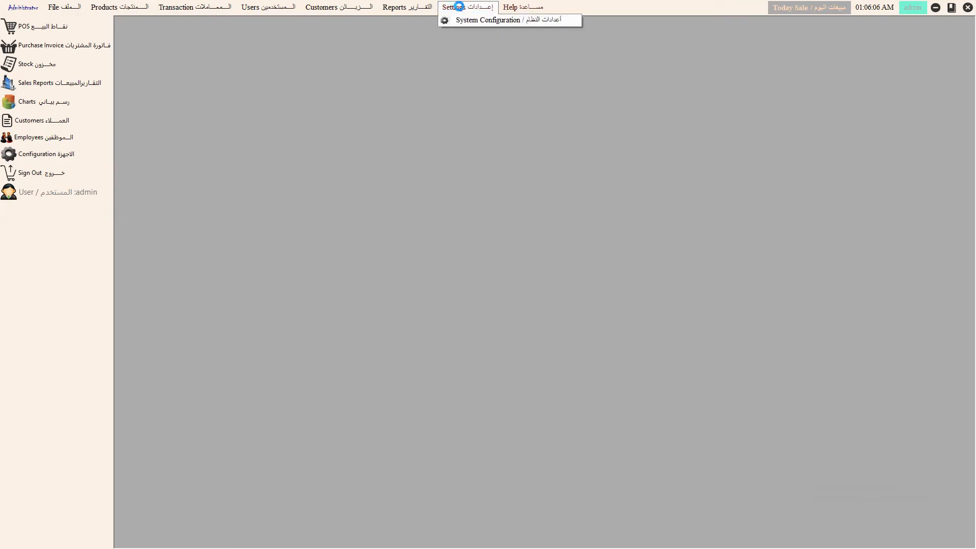
click(610, 7)
double_click(741, 6)
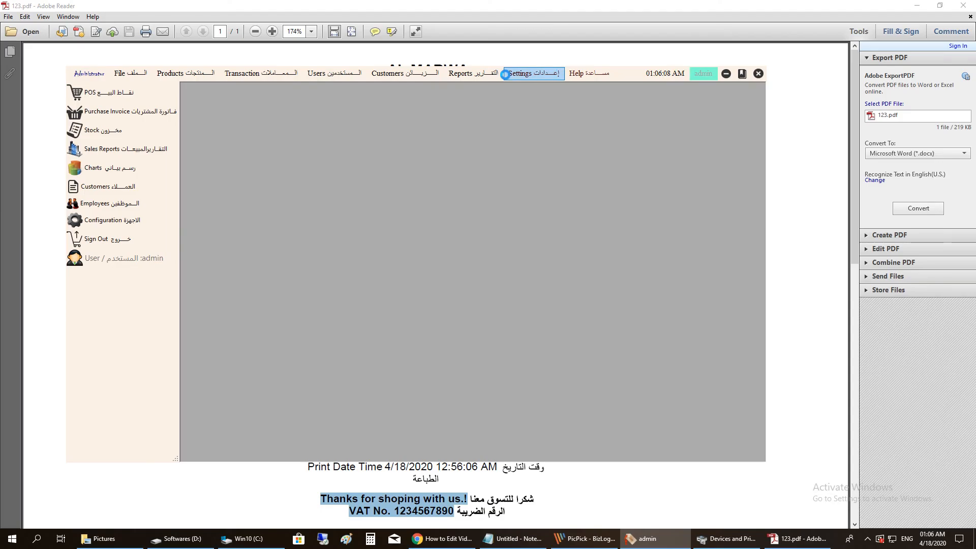
click(527, 74)
click(545, 87)
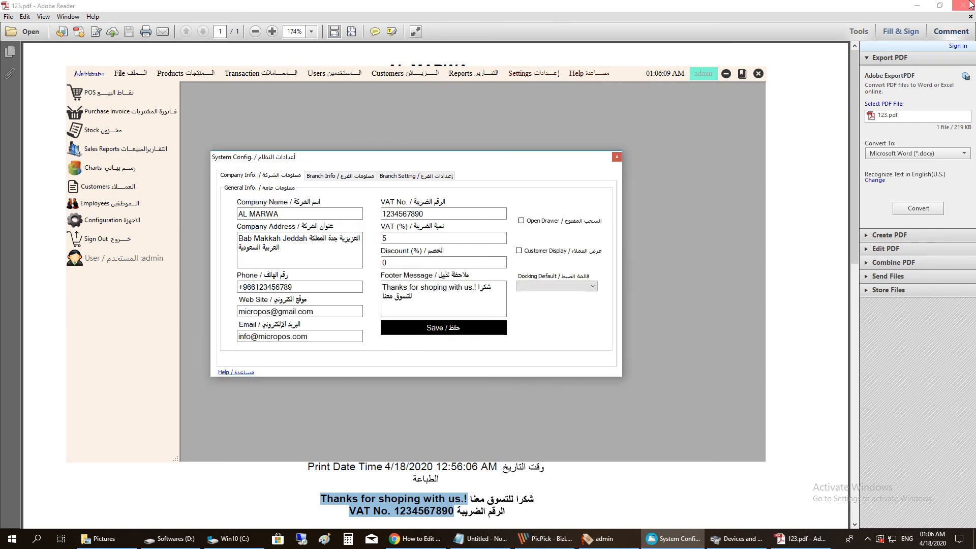
click(919, 6)
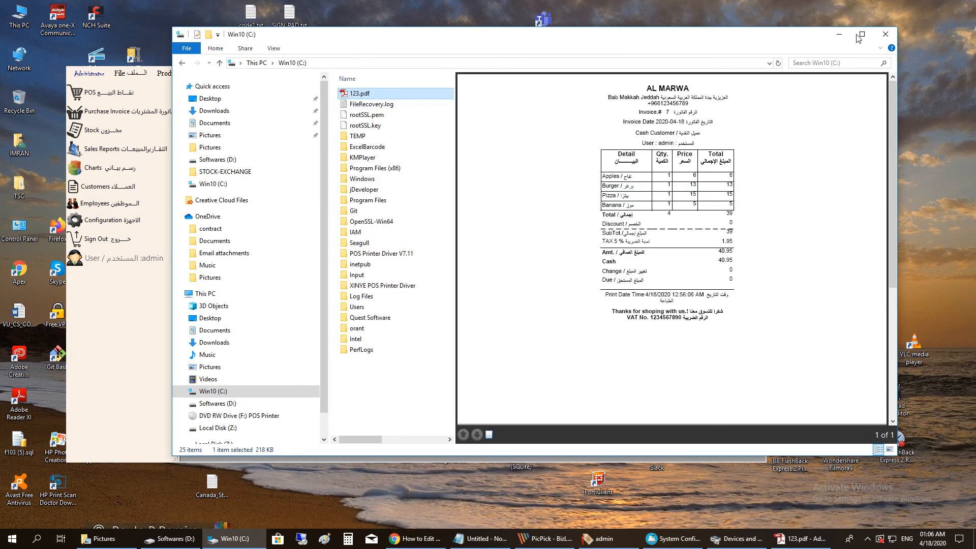
click(839, 35)
click(329, 175)
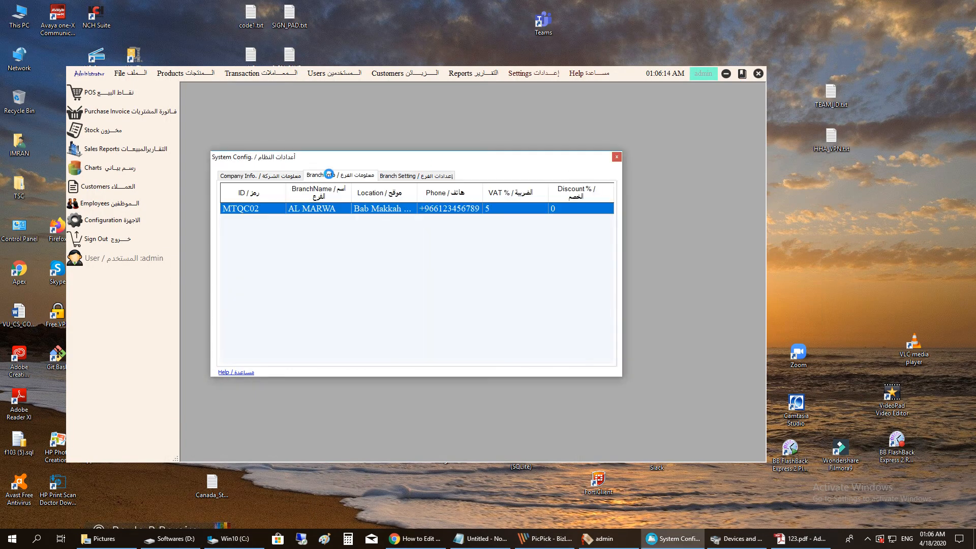
click(390, 176)
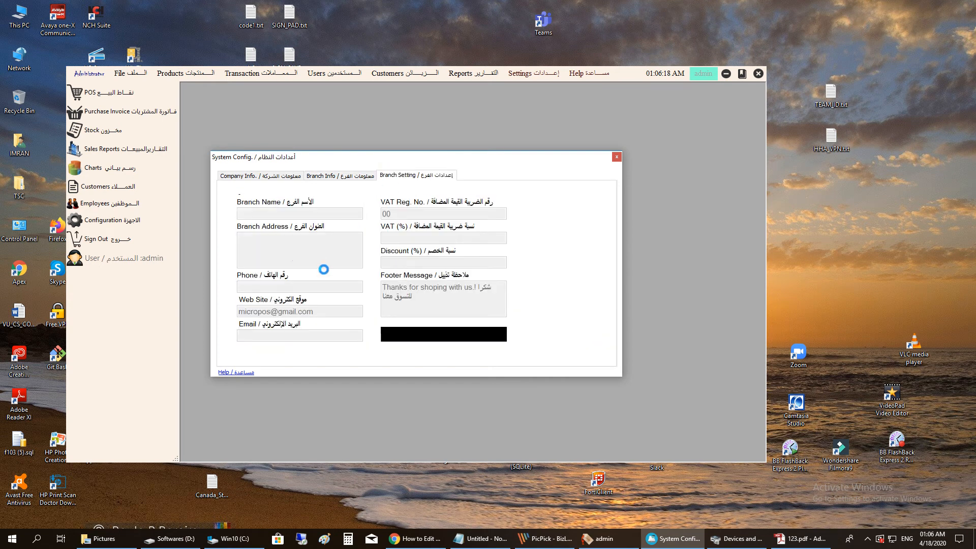
click(340, 174)
click(261, 175)
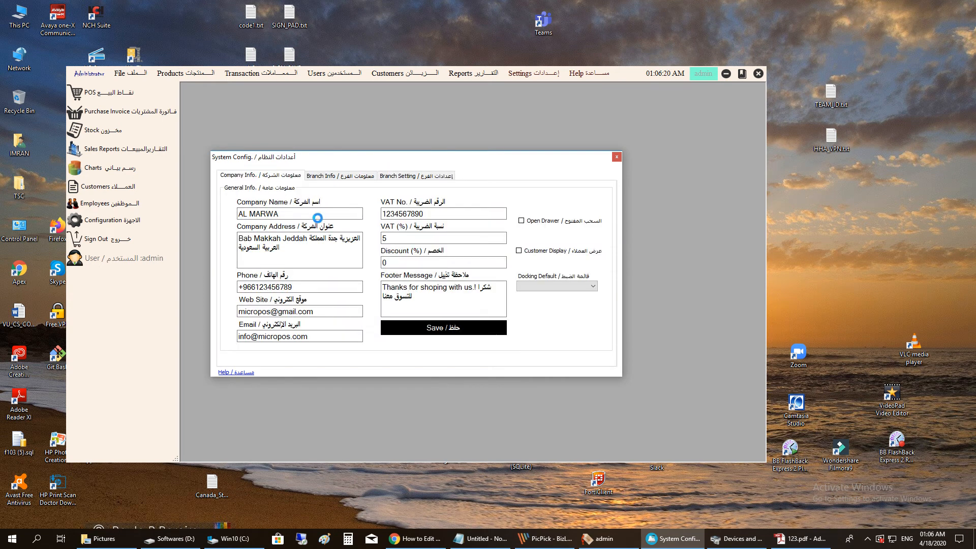
click(340, 174)
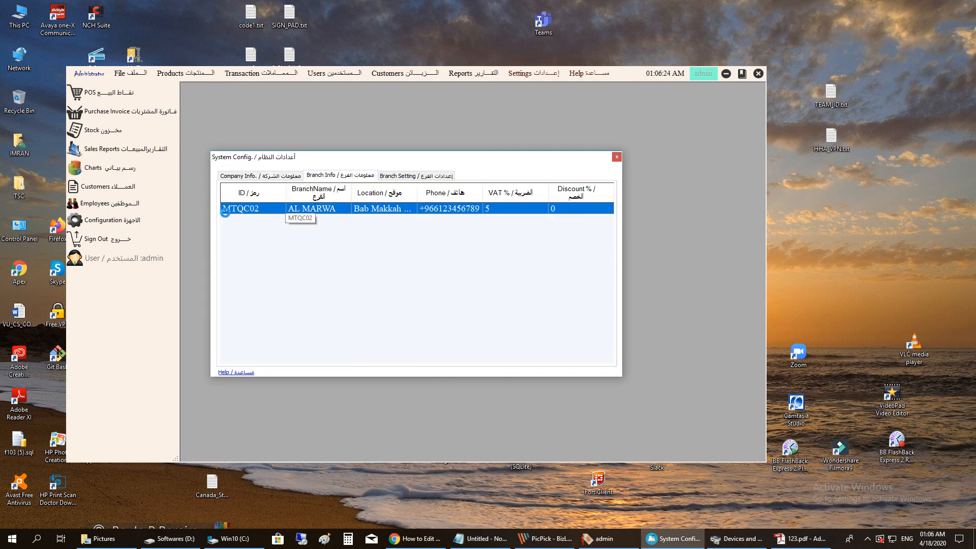
double_click(258, 210)
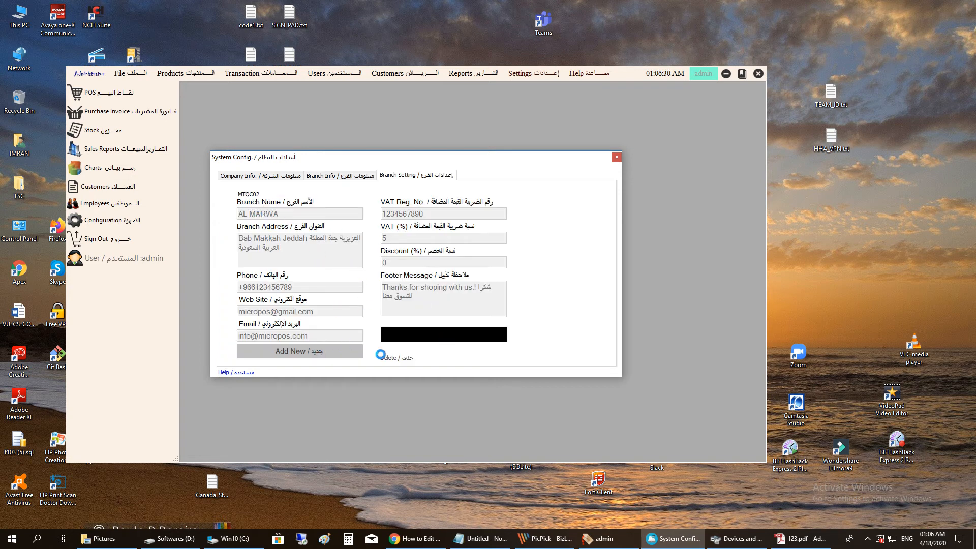
click(288, 176)
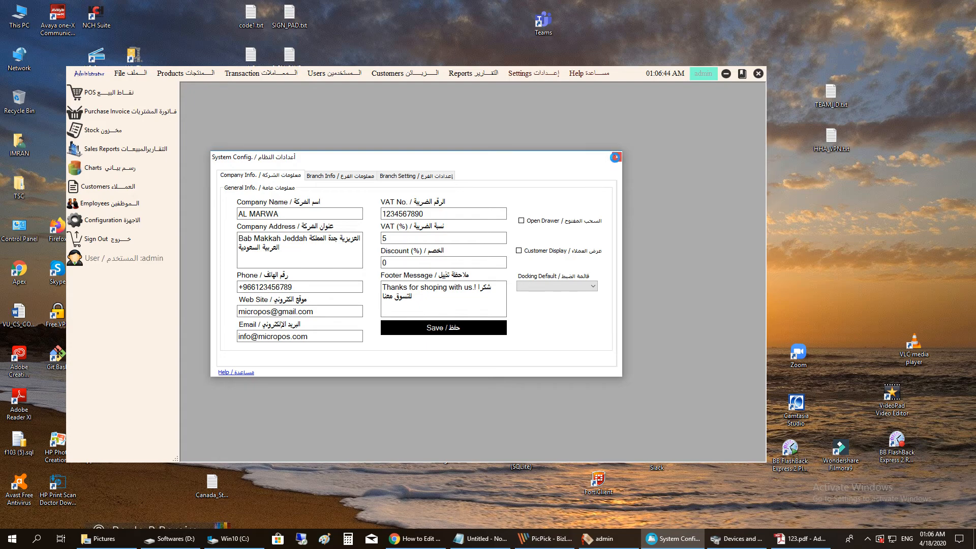
click(615, 157)
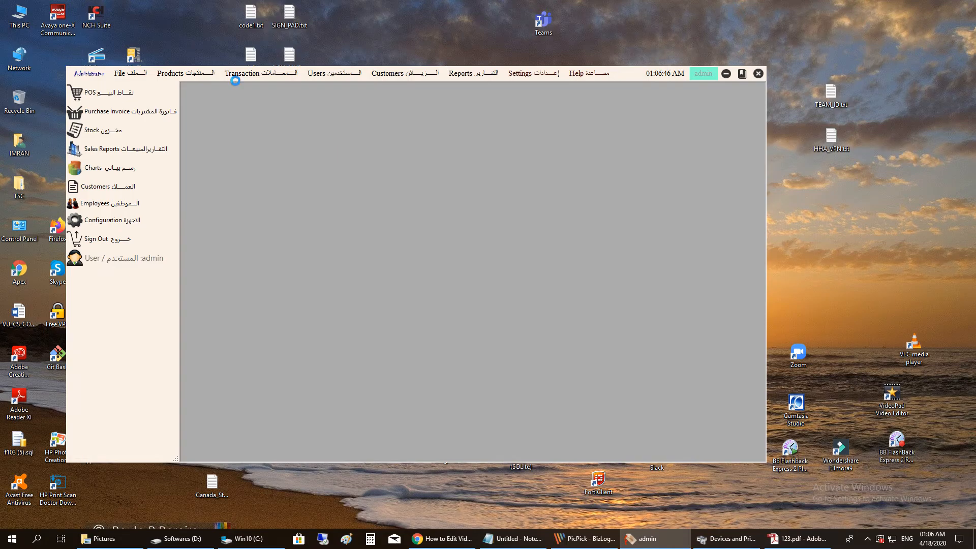
click(188, 74)
- Open the bulk-import sample items.xls, check Shopid MTQC02, and close Excel
click(201, 83)
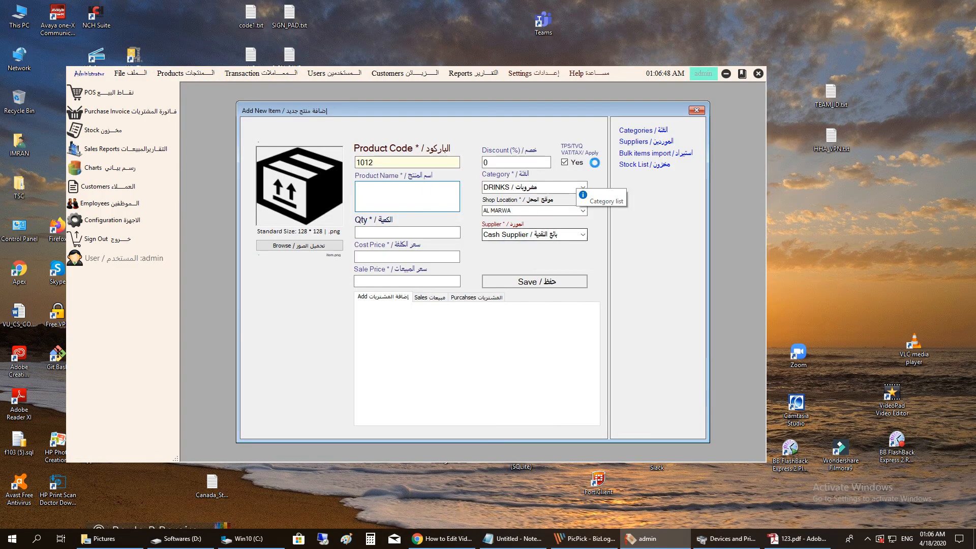
click(626, 153)
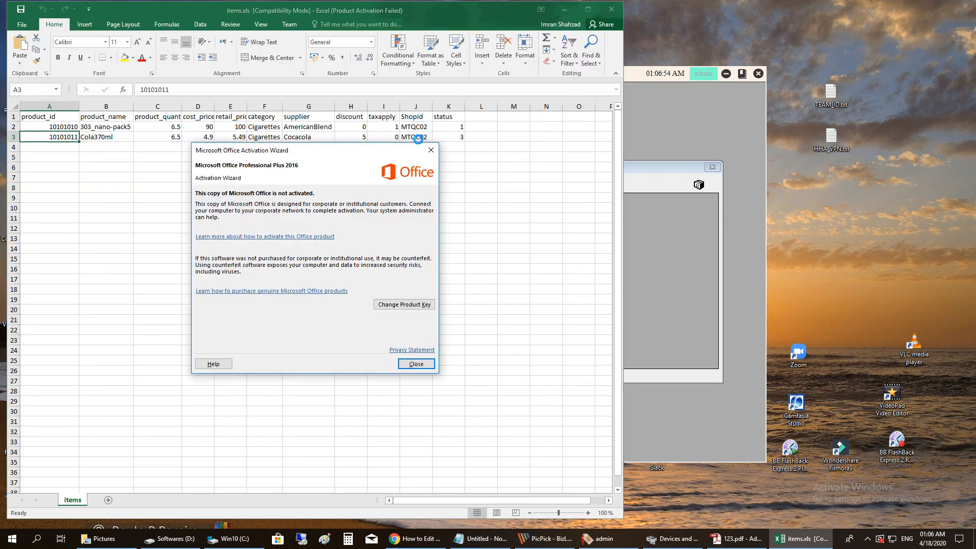
click(416, 364)
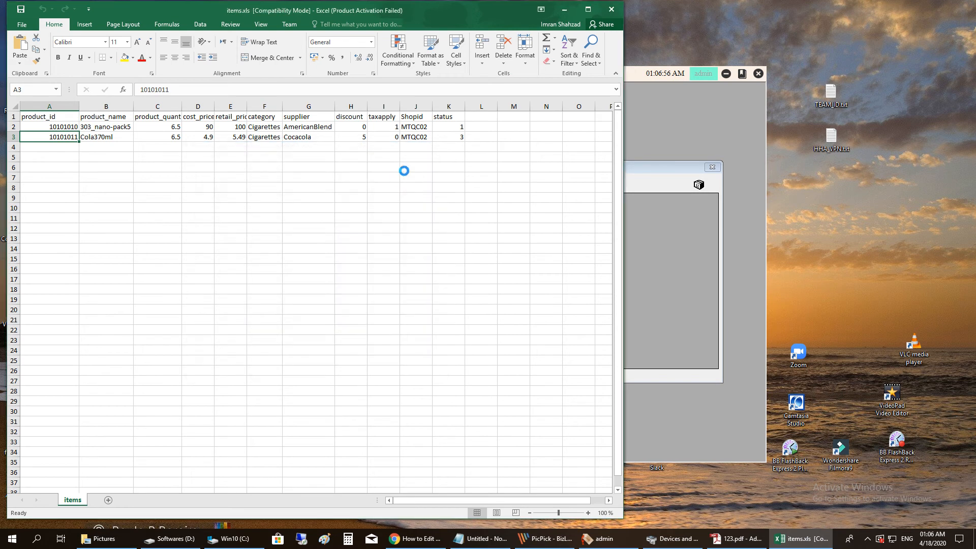
click(420, 128)
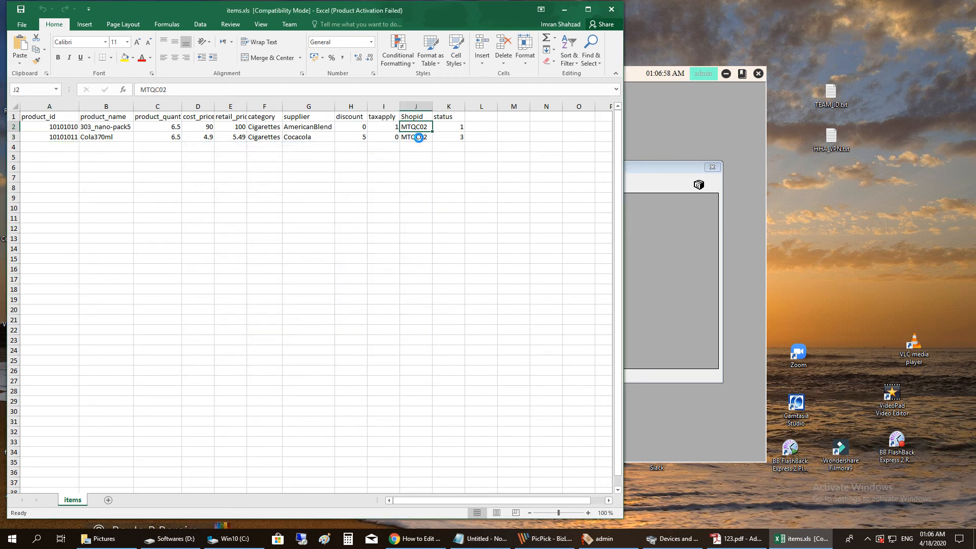
click(611, 10)
- Close Import Items and browse the Stock Items list of 11 products
click(712, 167)
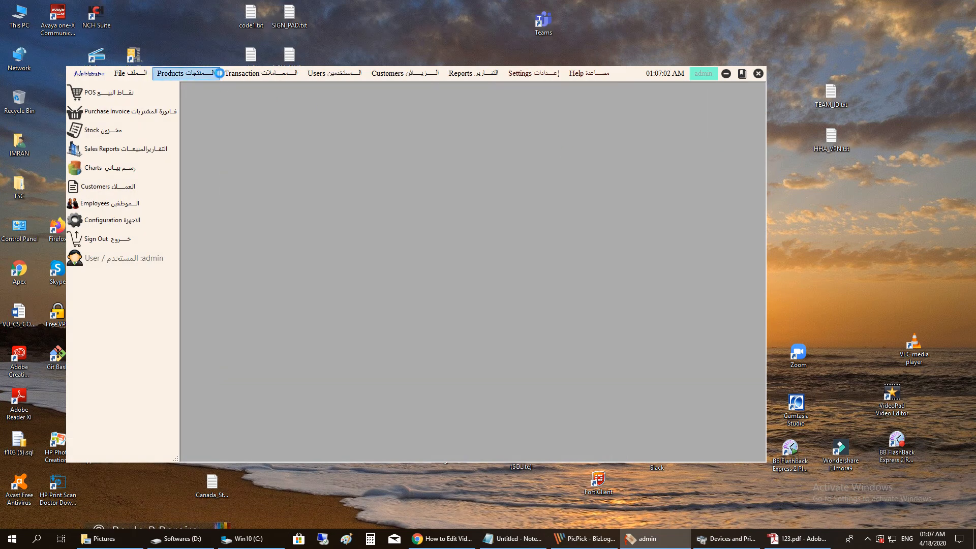
click(175, 74)
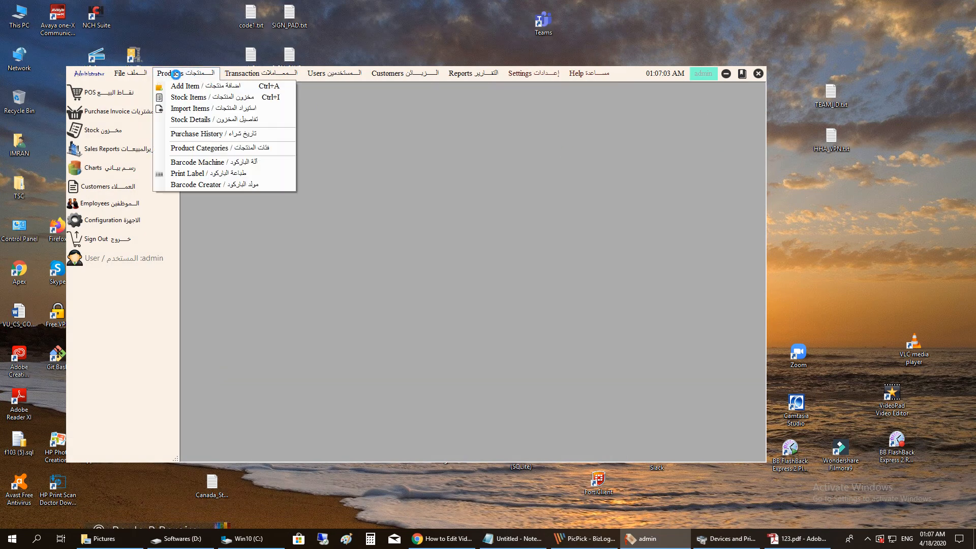
click(208, 97)
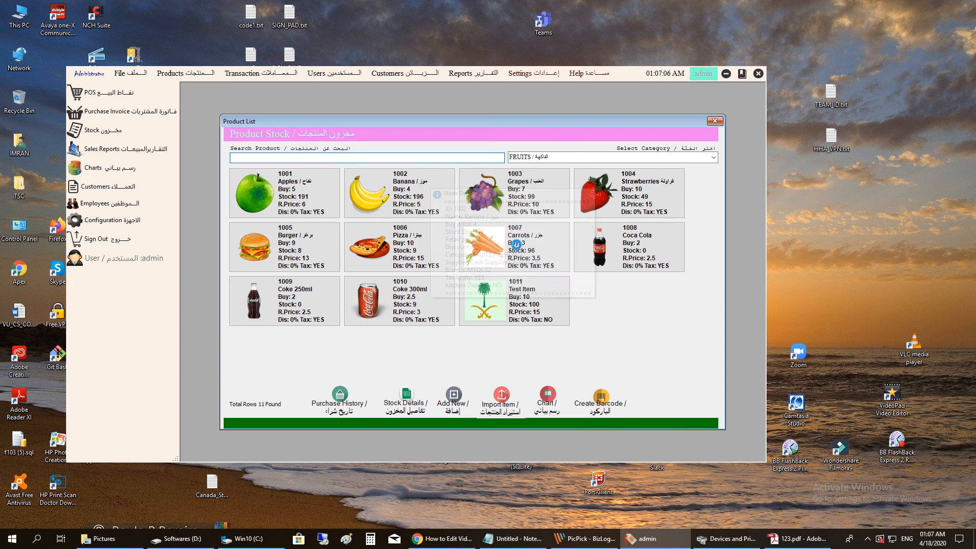
mouse_move(516, 244)
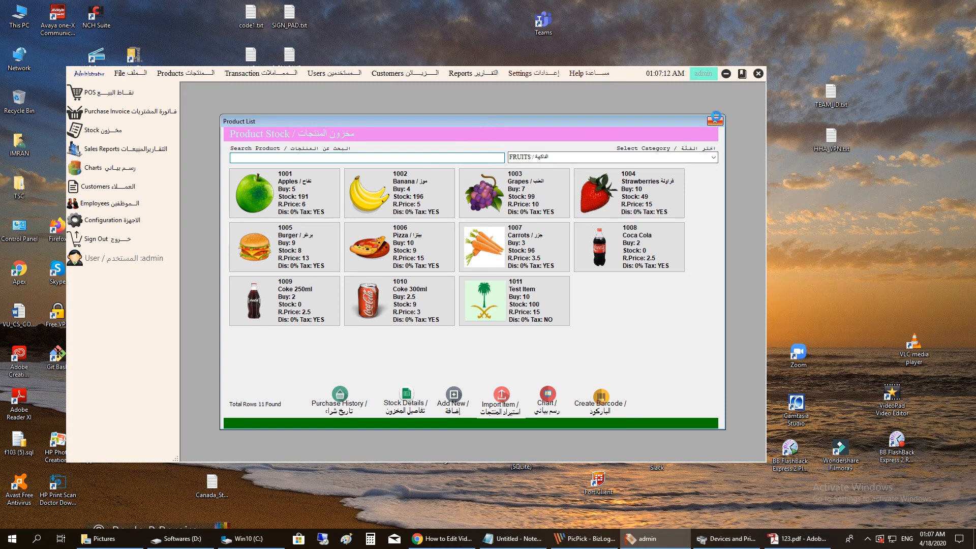
click(715, 121)
- Reopen Products > Import Items and close it again
click(192, 72)
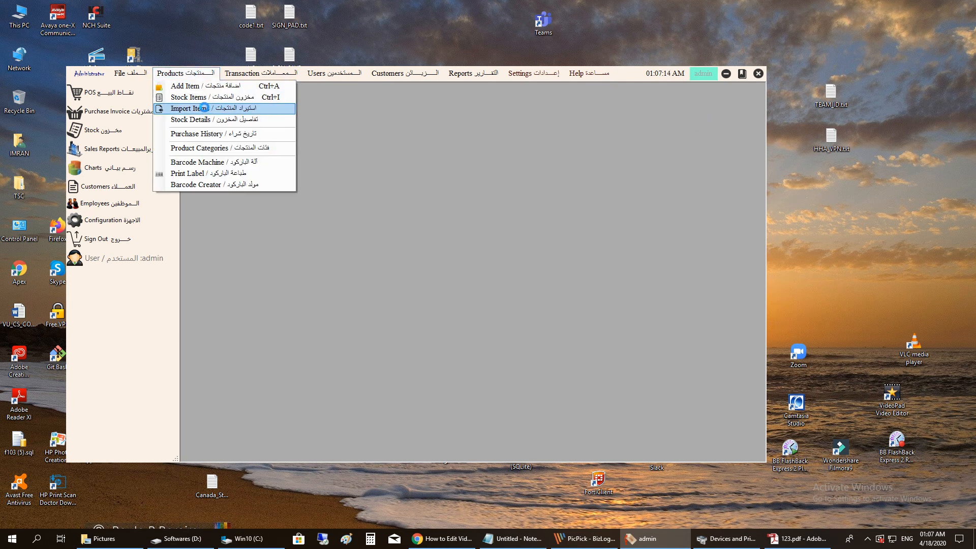
click(203, 108)
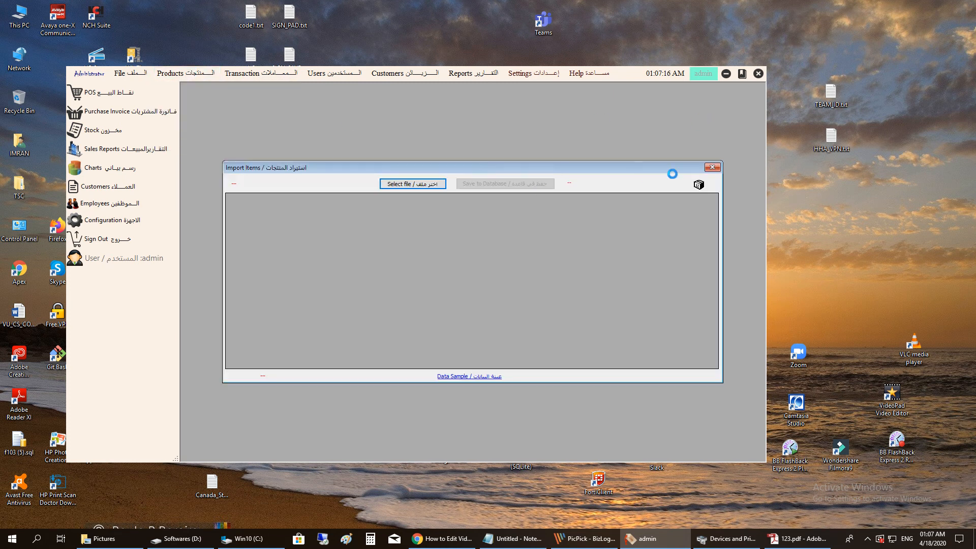
click(711, 167)
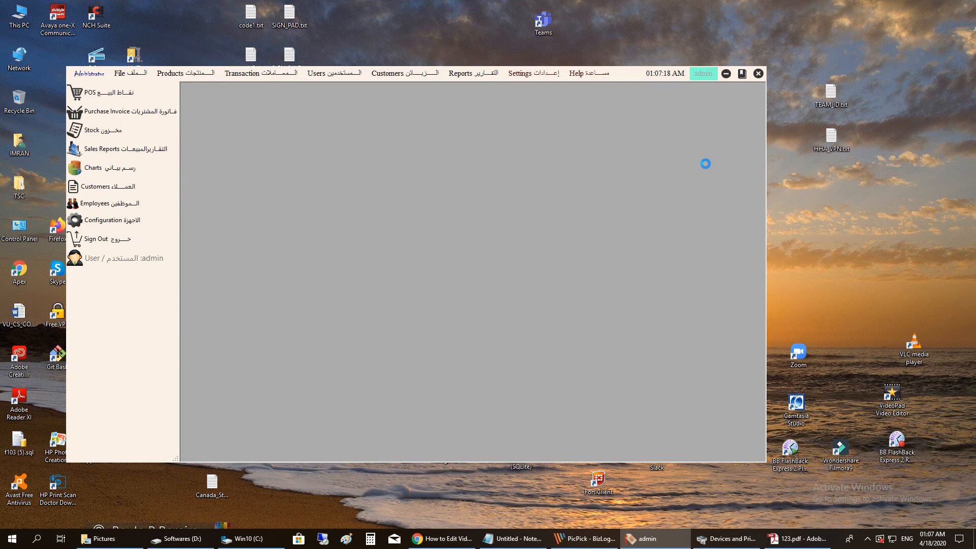
click(200, 71)
- Open Stock Details and select stock rows, including the Coke 300ml cell
click(204, 120)
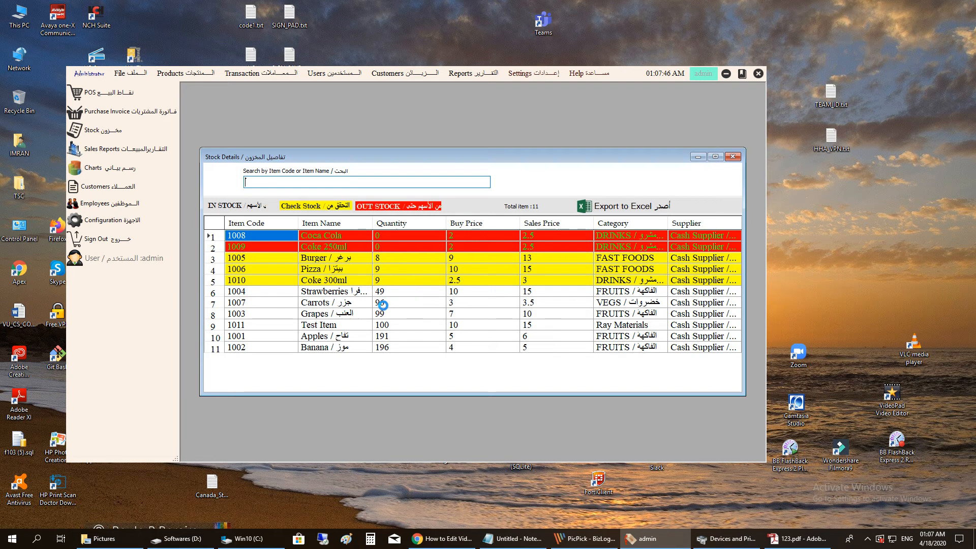
drag(261, 293, 681, 346)
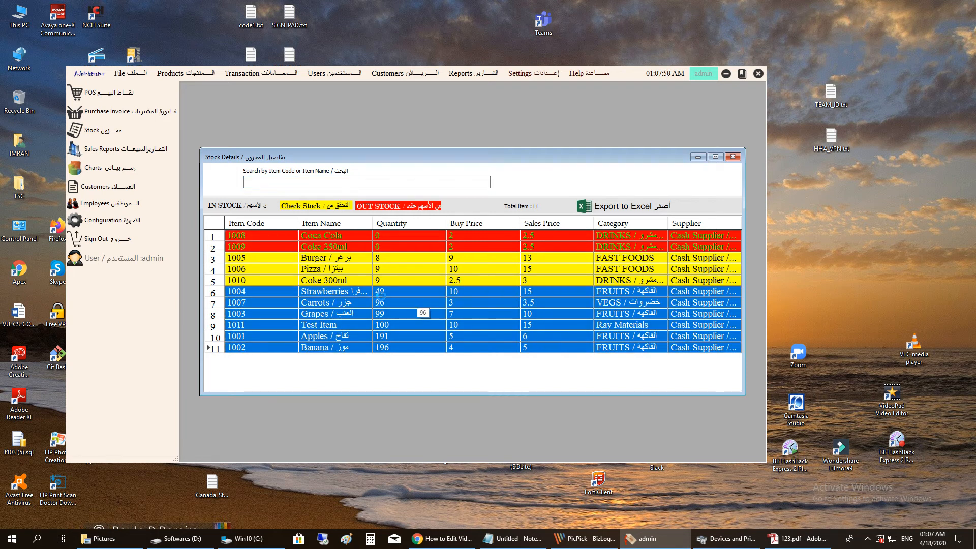
drag(245, 260, 683, 279)
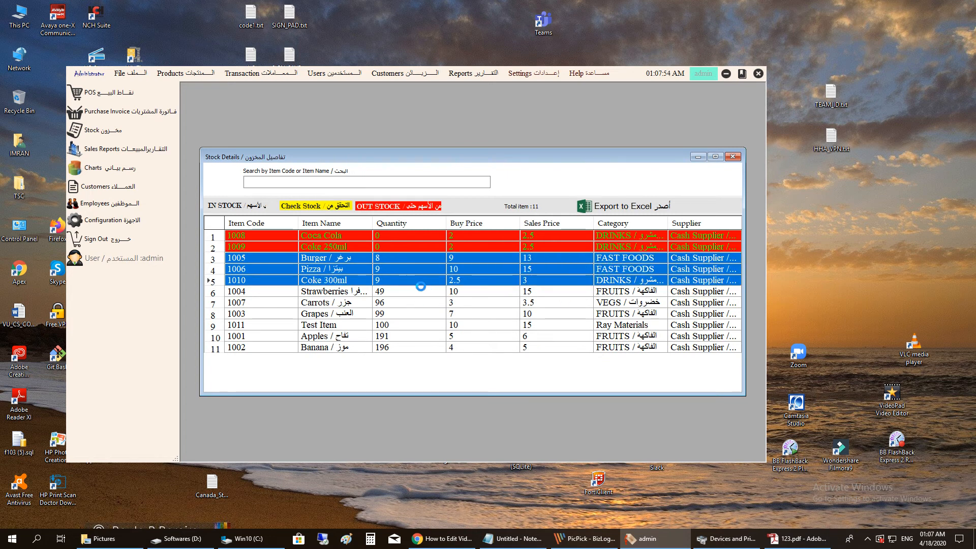
click(308, 280)
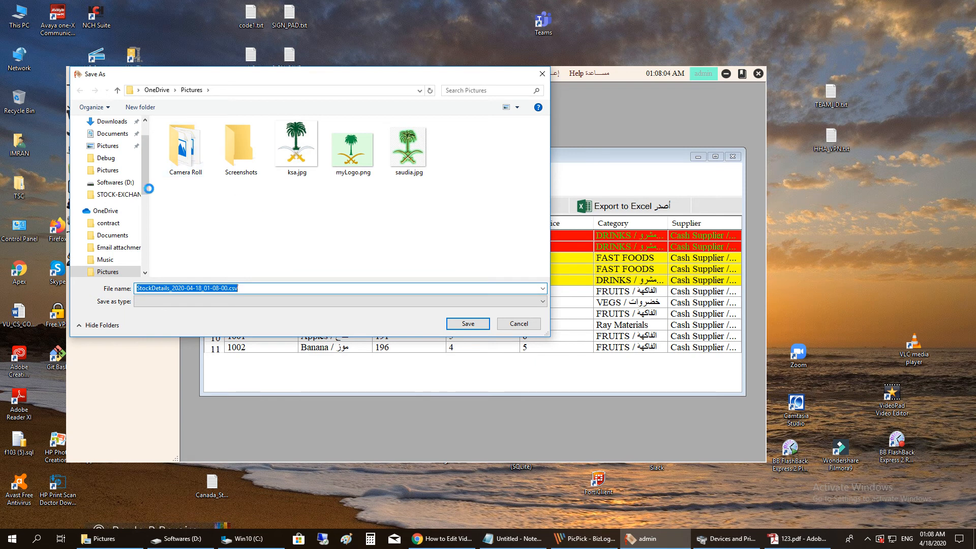
- Save the stock export as StockDetails_2020-04-18_01-08-00.csv on Softwares (D:)
drag(144, 185, 132, 242)
click(132, 246)
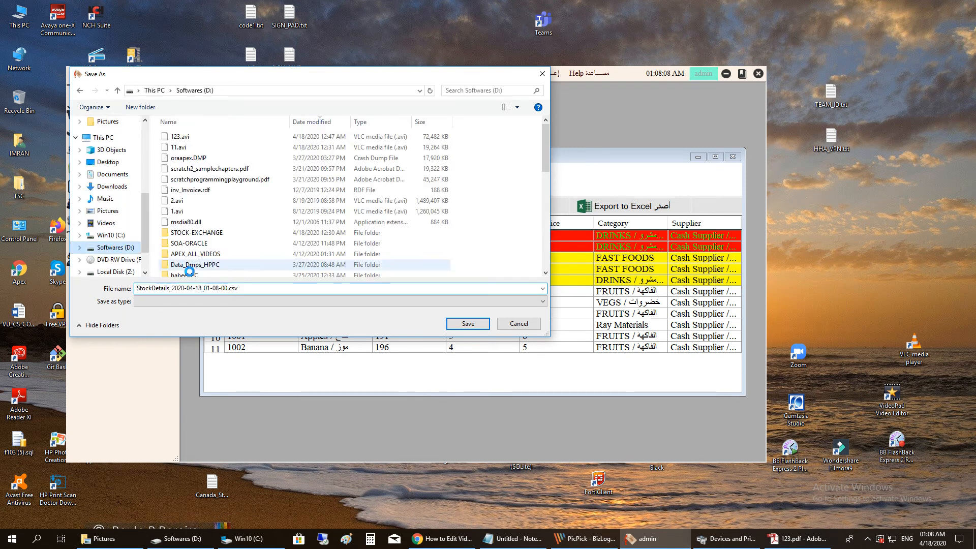
click(463, 324)
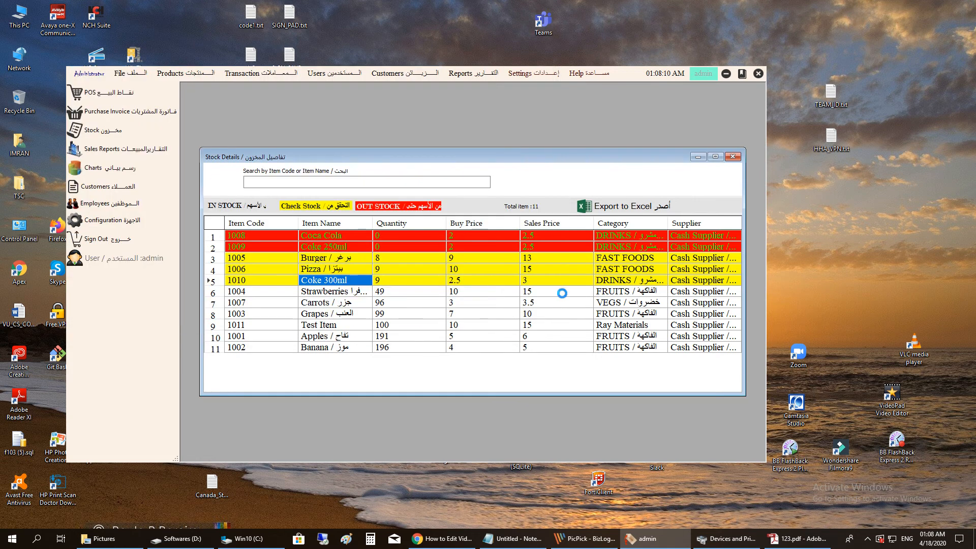
double_click(21, 17)
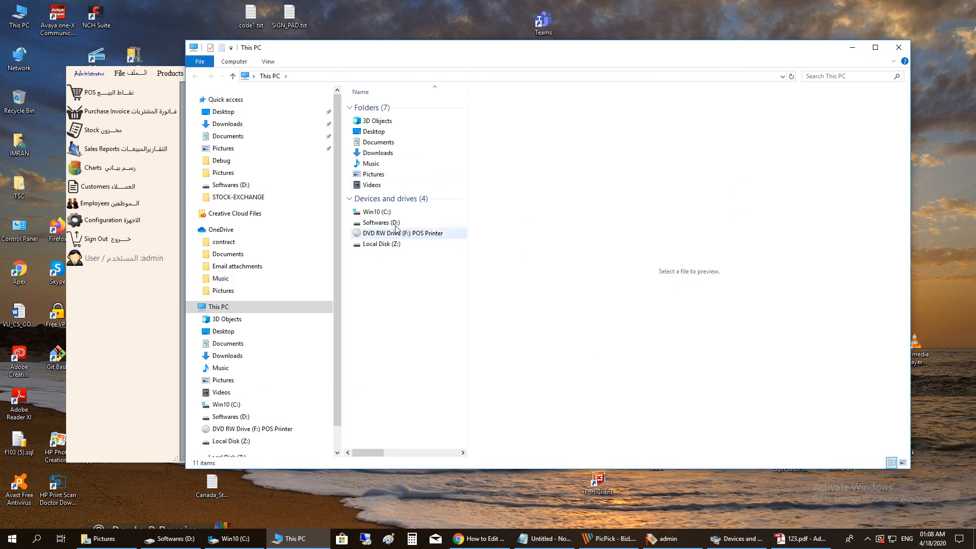
- Preview the exported stock details CSV on Softwares (D:), then close Explorer
double_click(395, 224)
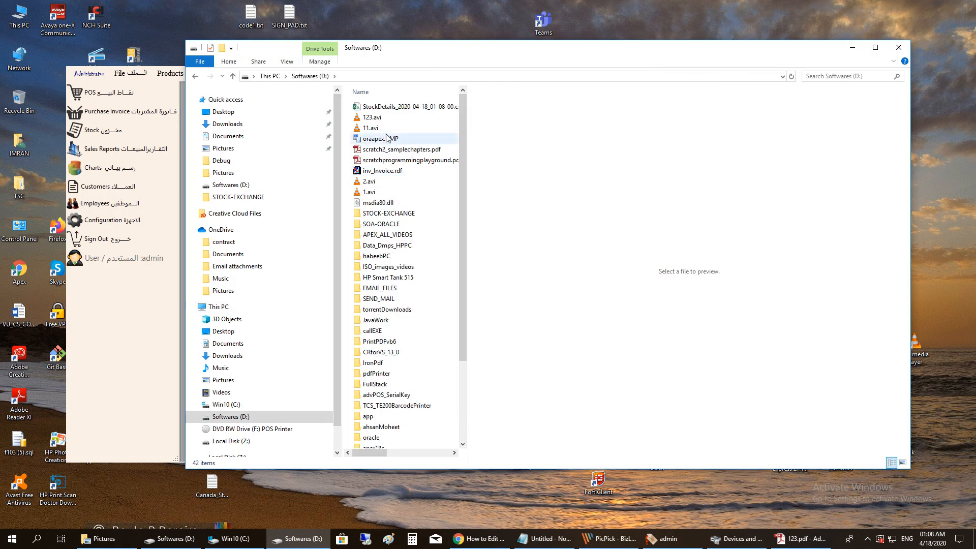
click(416, 107)
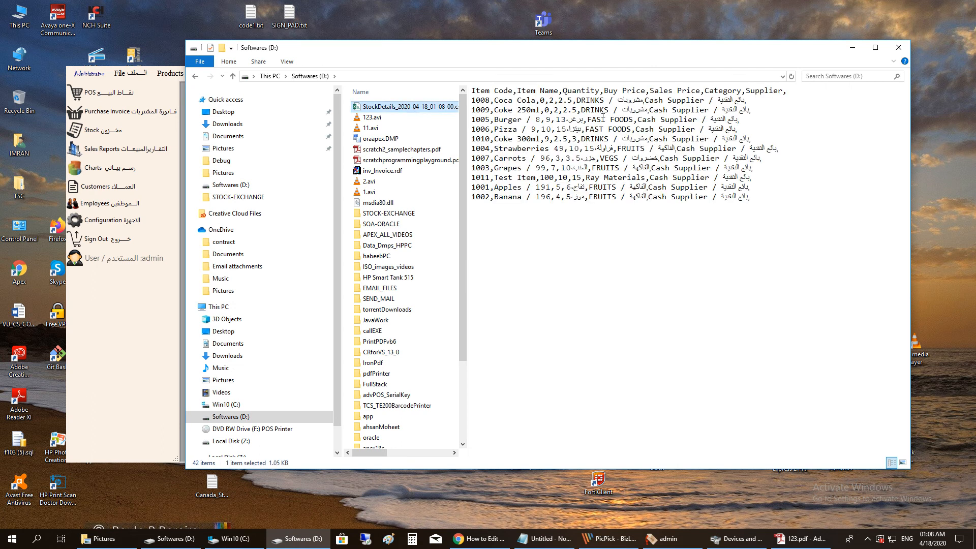
click(480, 94)
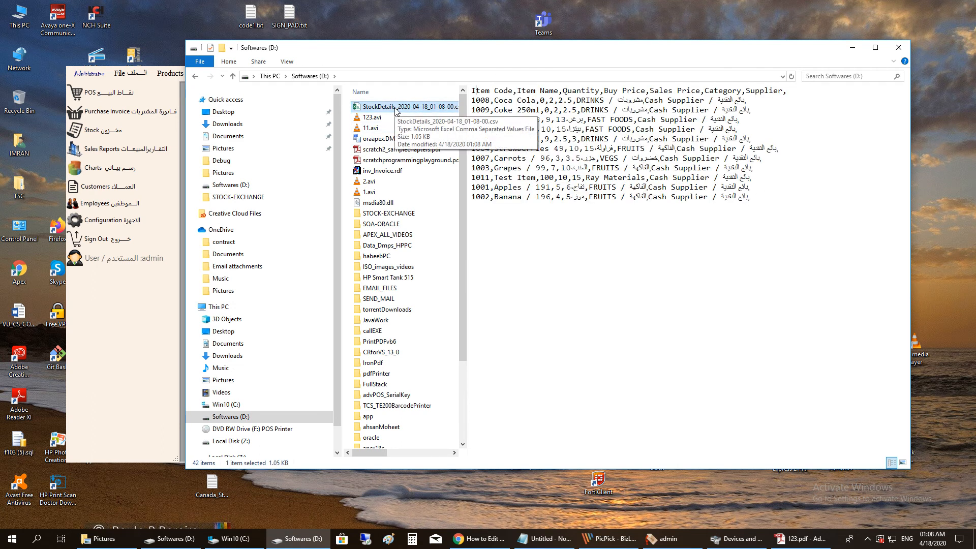
click(898, 48)
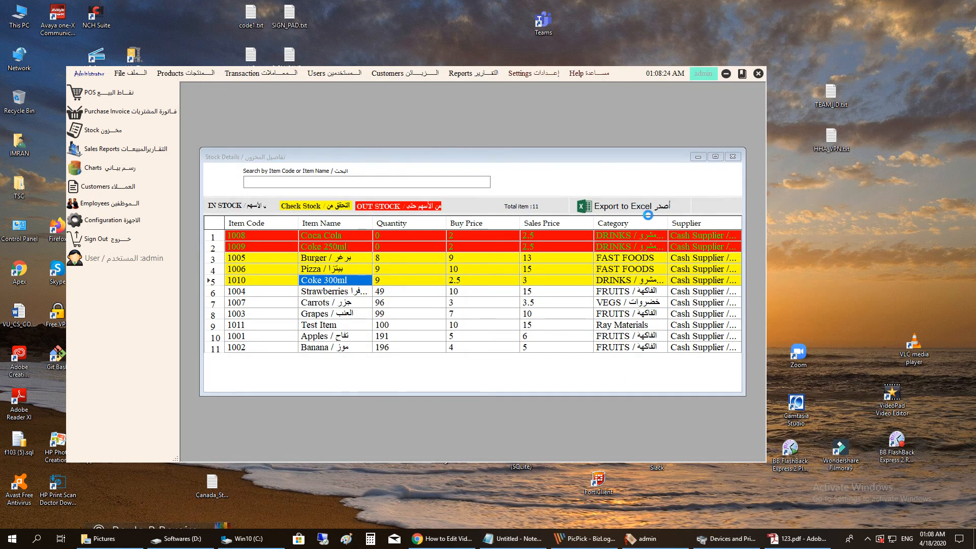
- Close Stock Details and open the Barcode Creator
click(734, 158)
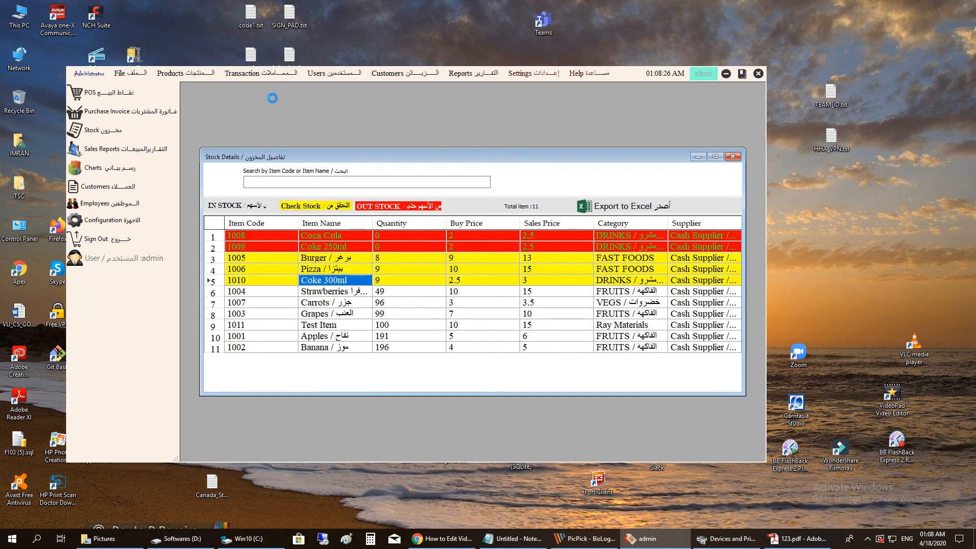
click(734, 158)
click(184, 73)
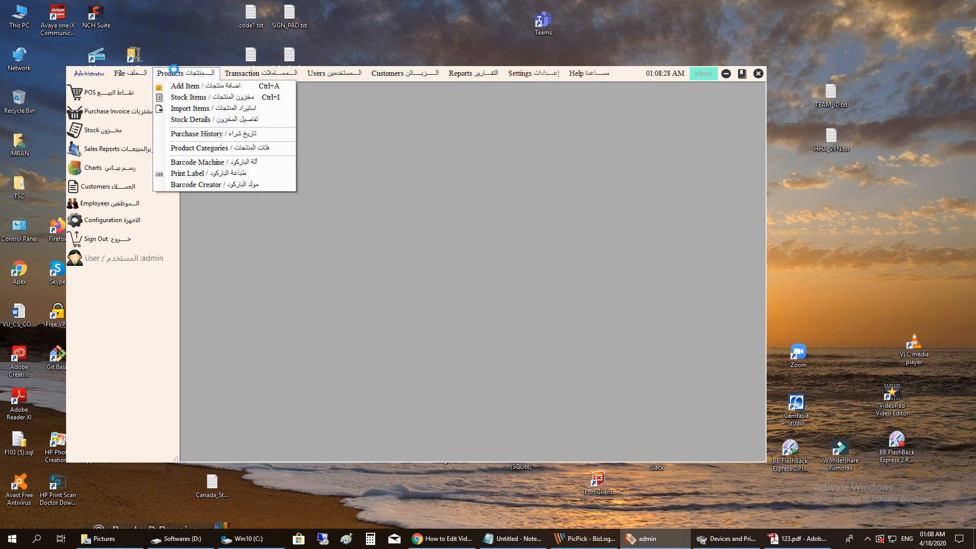
click(221, 149)
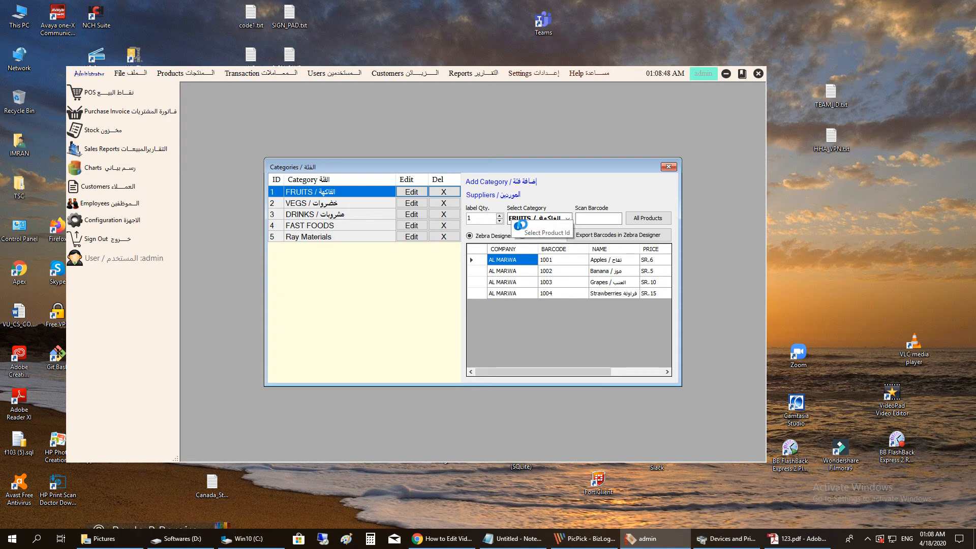
- Switch the category between VEGS and FRUITS and set label Qty. to 10
click(562, 218)
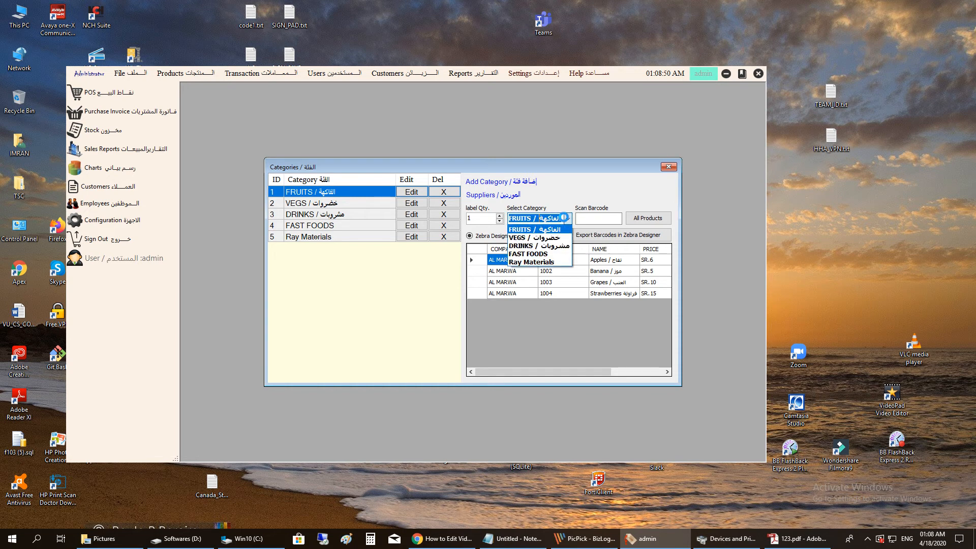
click(551, 235)
click(567, 218)
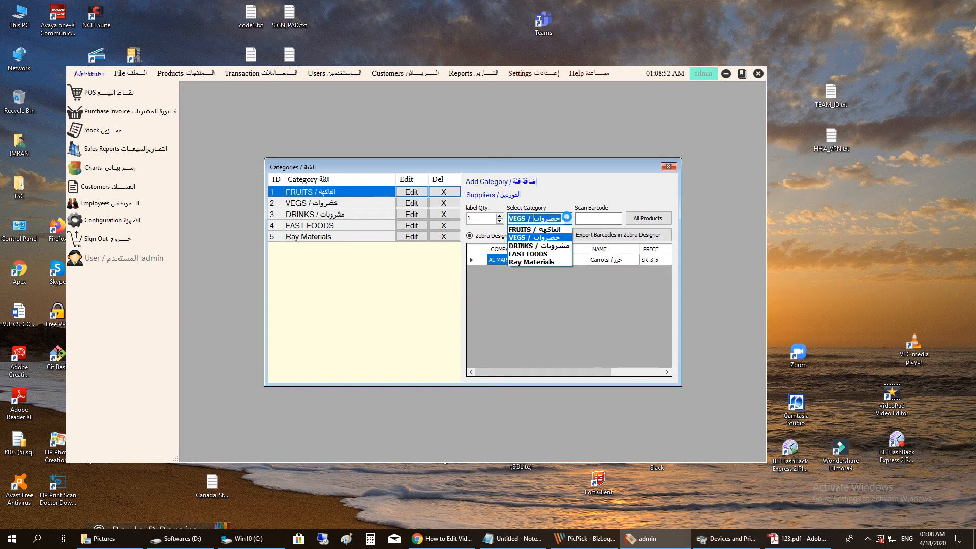
click(548, 227)
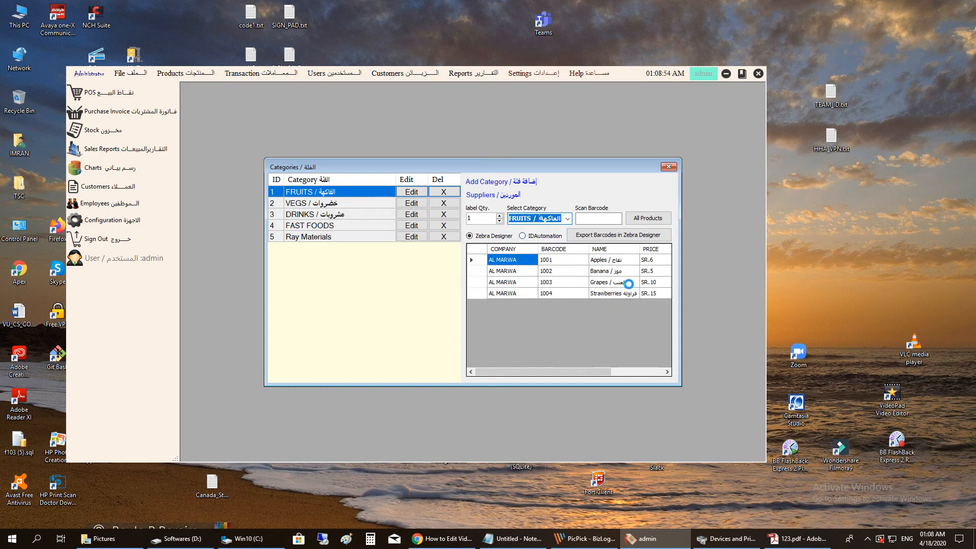
click(477, 220)
drag(478, 219, 435, 217)
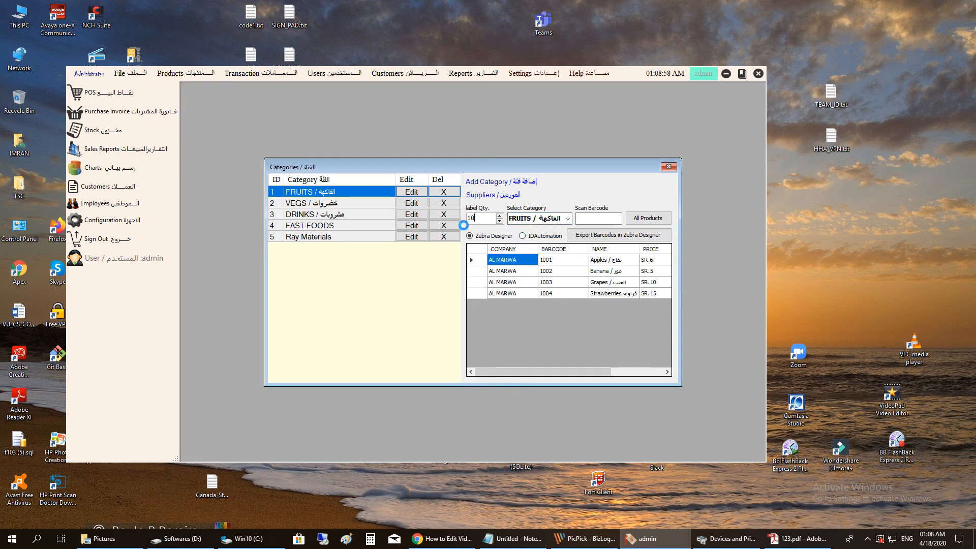
- Compare the VEGS and FRUITS label lists, ending on FRUITS barcodes 1001–1004
click(557, 219)
click(554, 236)
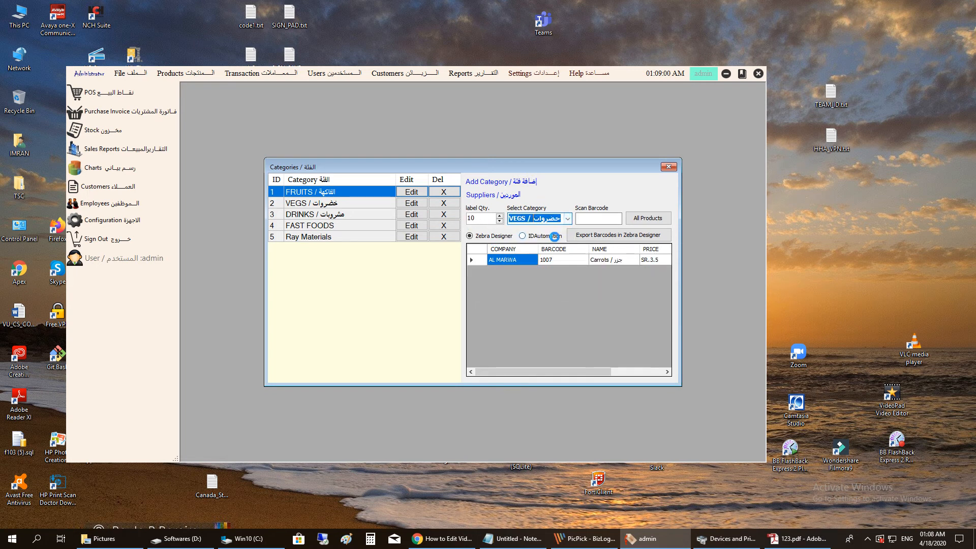
drag(595, 371, 647, 372)
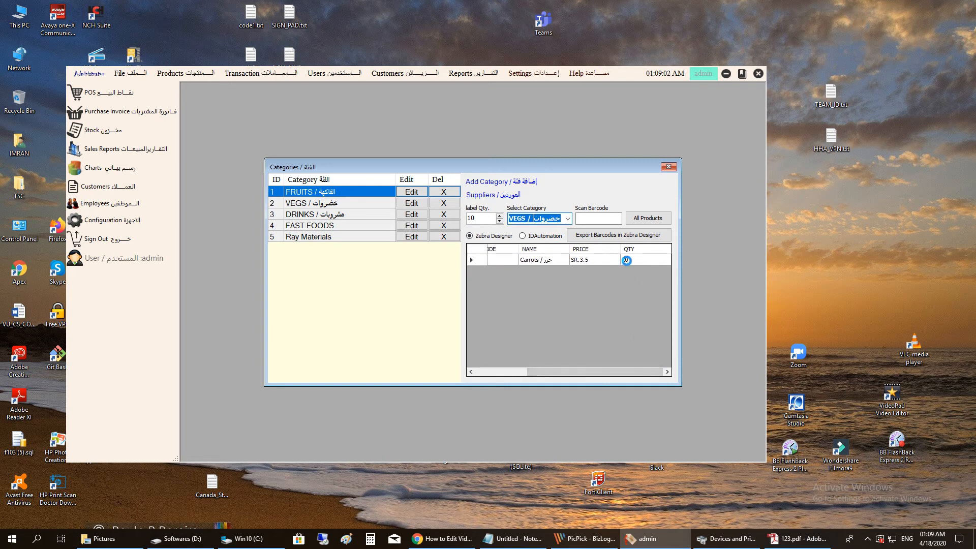
click(568, 219)
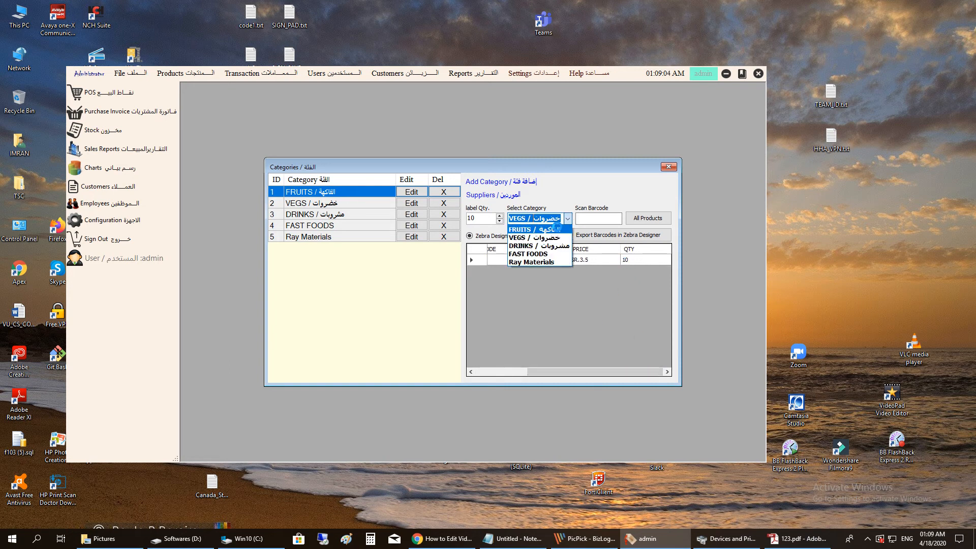
click(554, 227)
drag(610, 371, 633, 371)
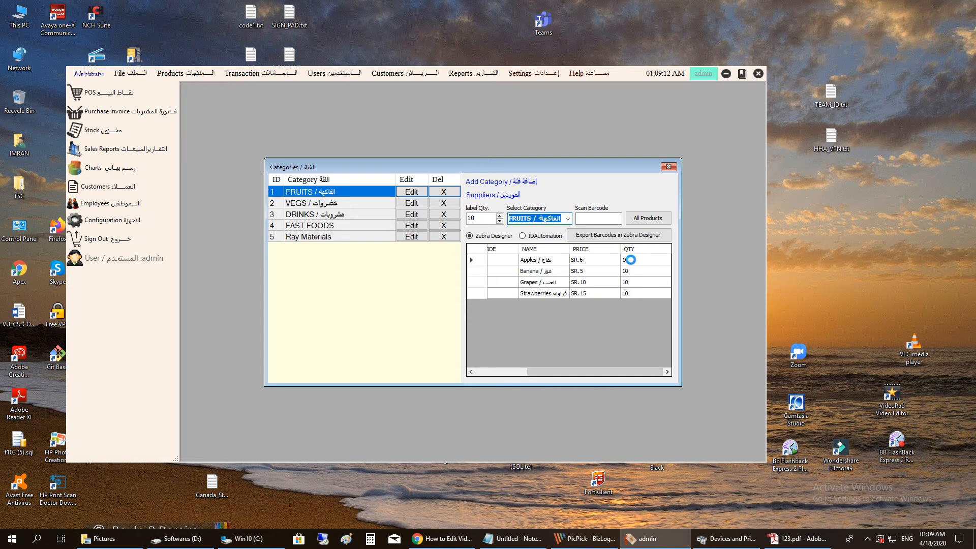
drag(599, 371, 546, 371)
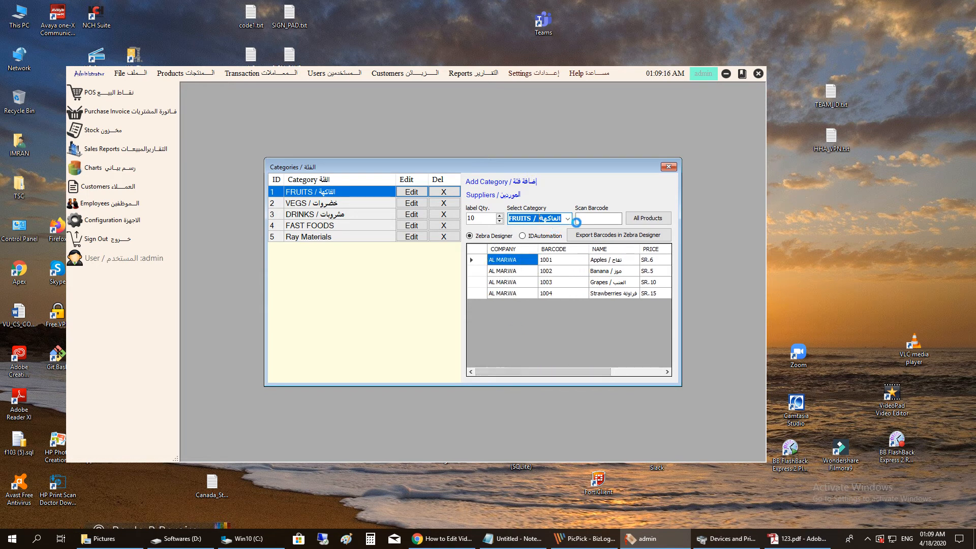
click(595, 219)
- Look up Apples by entering barcode 1001 and set the label quantity to 5
click(600, 218)
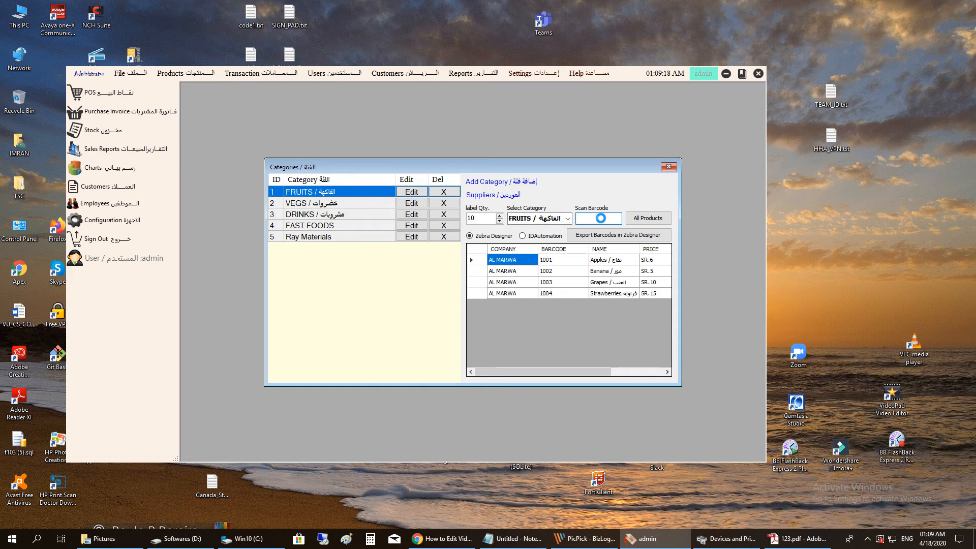
text(1001)
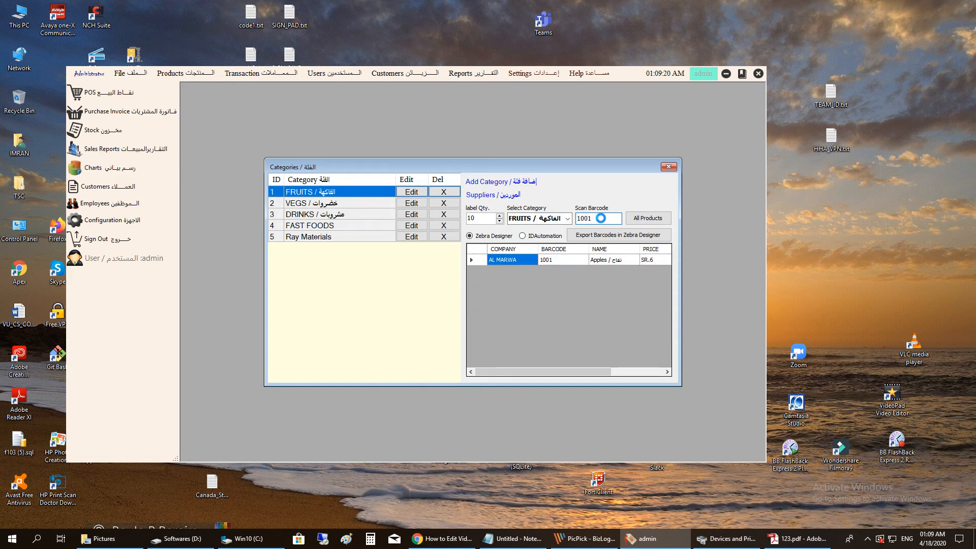
drag(601, 372, 657, 367)
drag(485, 218, 447, 220)
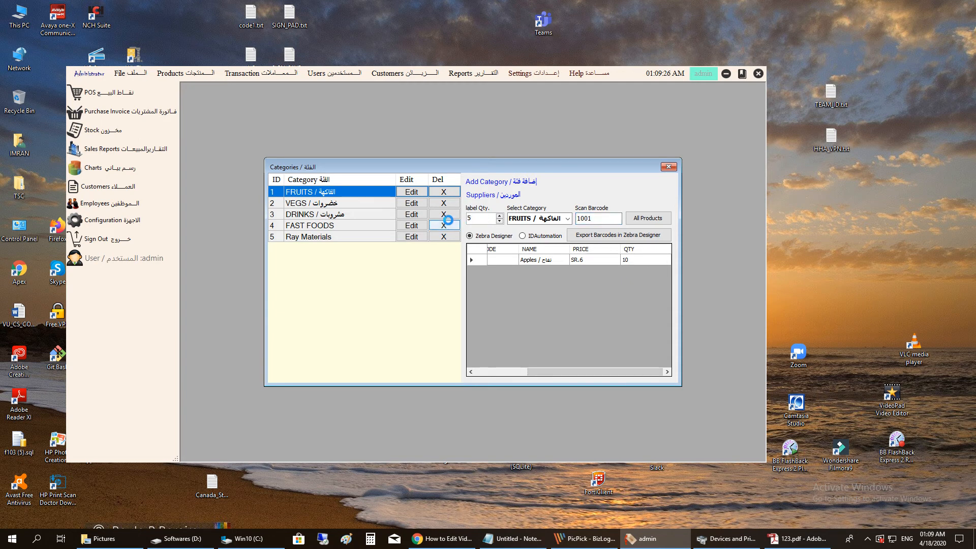
- Change the barcode to 1002 for Banana, reset label quantity to 1, keeping category FRUITS
click(600, 218)
key(BackSpace)
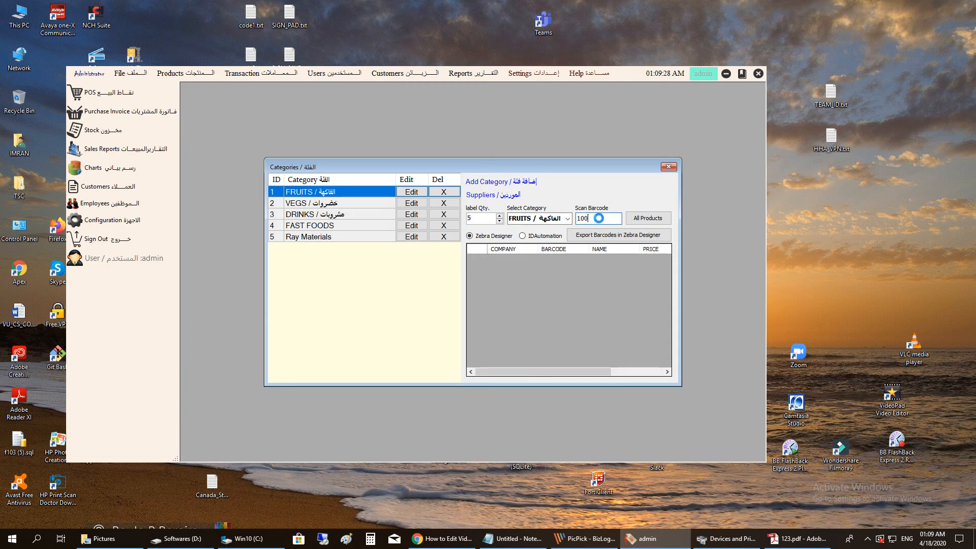
text(2)
drag(587, 371, 641, 370)
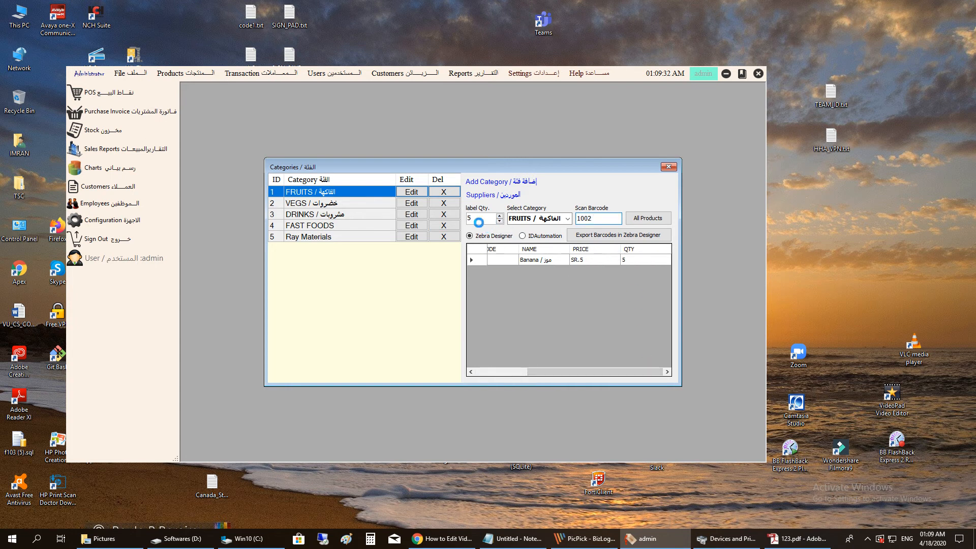
drag(492, 220, 467, 222)
text(1)
click(567, 218)
click(554, 218)
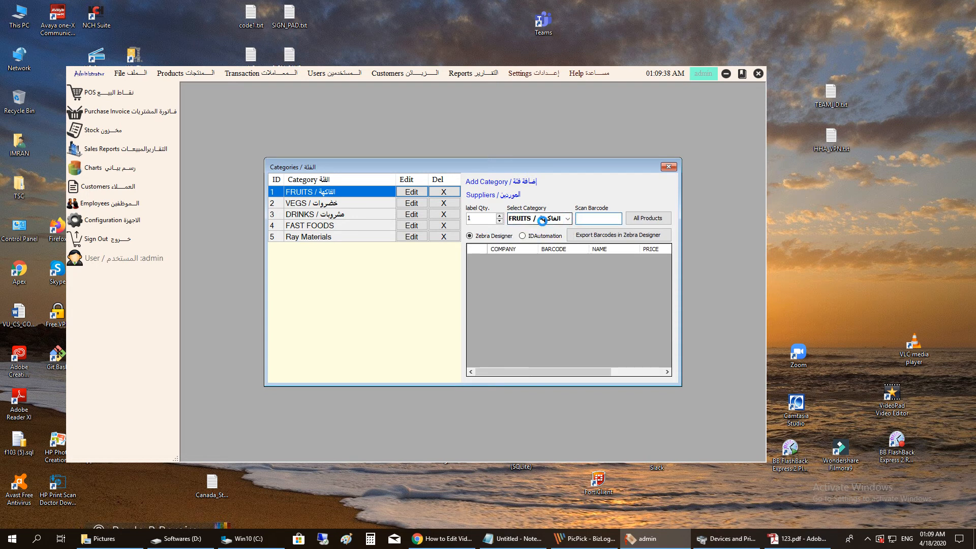
- Switch the category to VEGS and back to FRUITS, then export the four FRUITS barcodes to ZebraDesigner
click(567, 219)
click(543, 232)
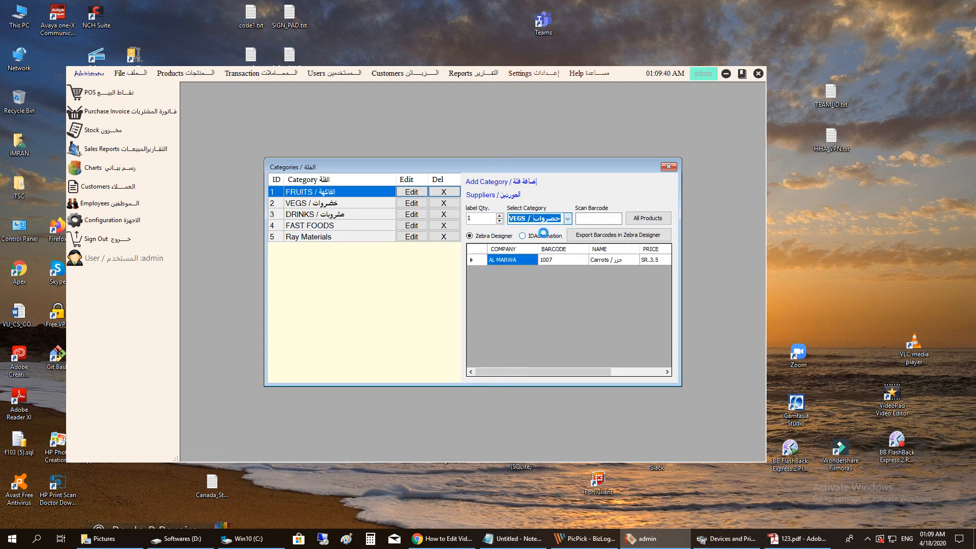
click(567, 219)
click(541, 229)
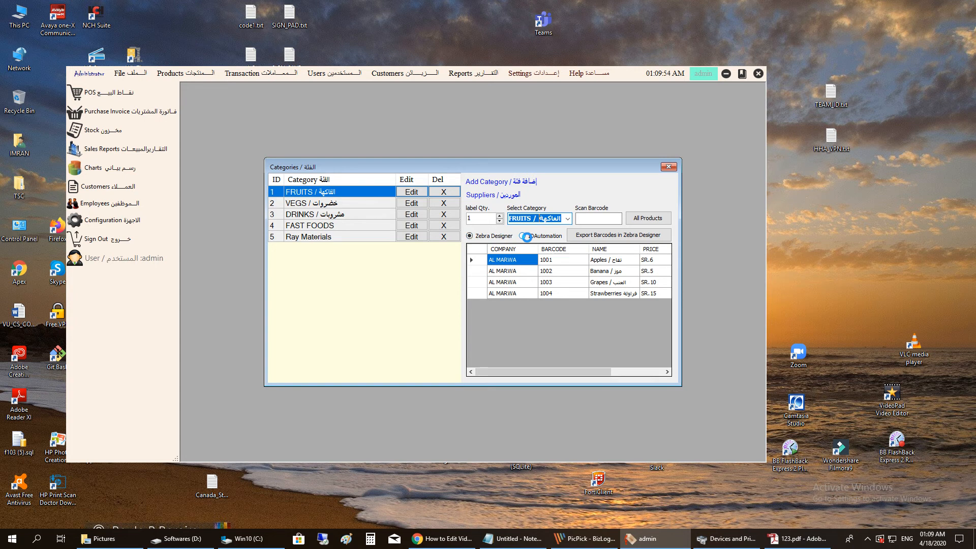
click(600, 240)
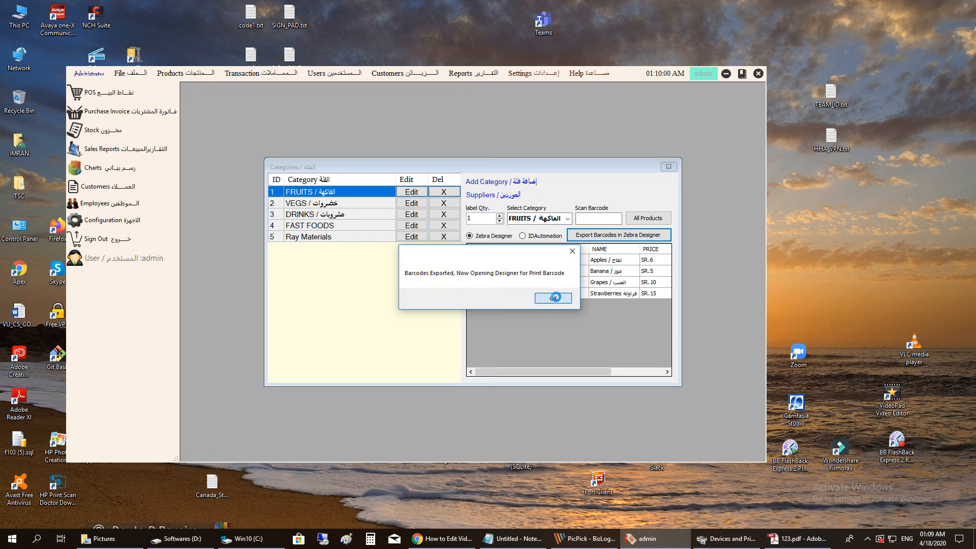
click(555, 297)
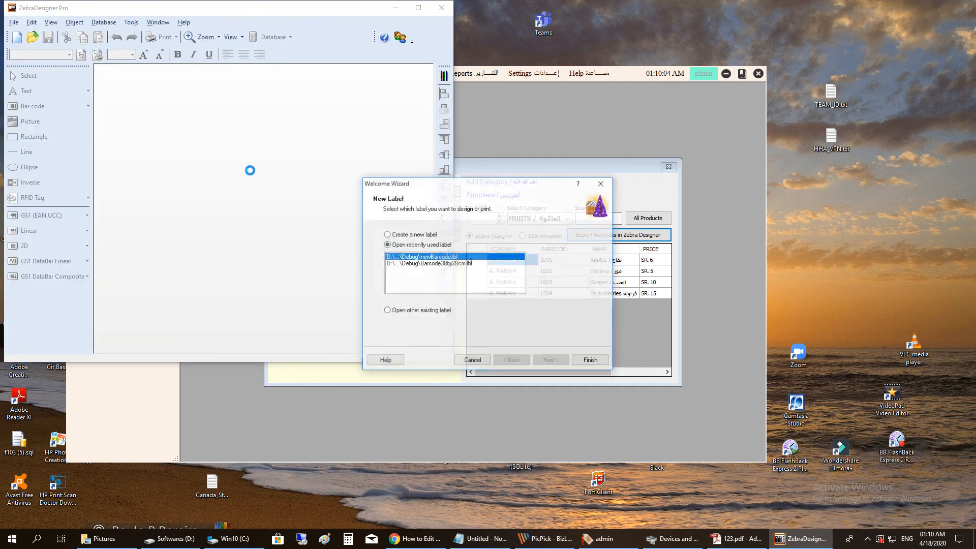
- Open newBarcode.lbl, preview its printed labels through to Strawberries, then close ZebraDesigner Pro
click(590, 361)
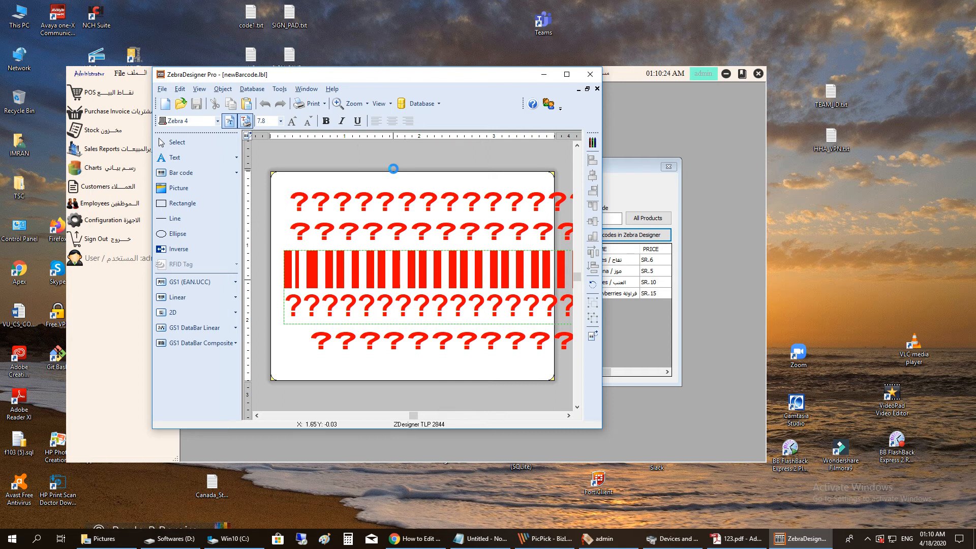
click(307, 103)
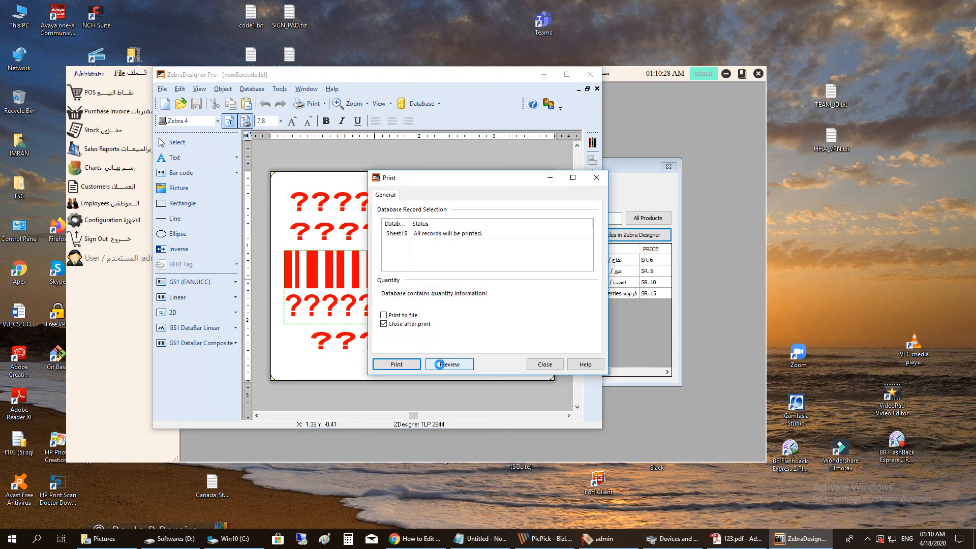
click(448, 364)
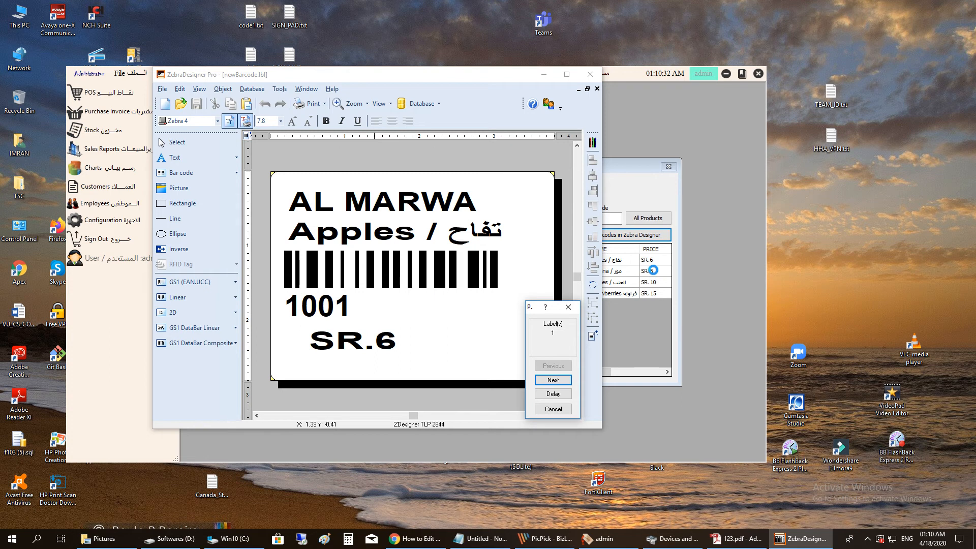
click(562, 380)
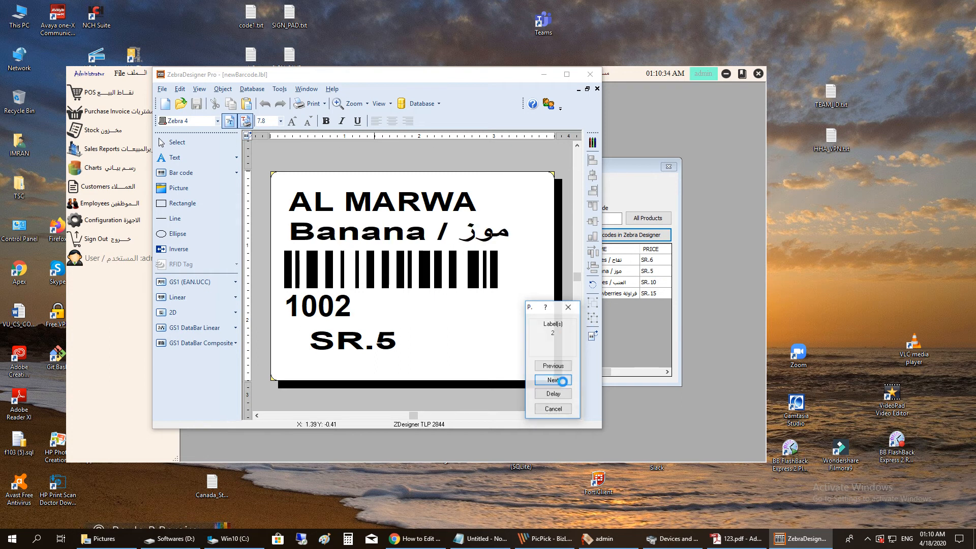
click(562, 380)
click(562, 380)
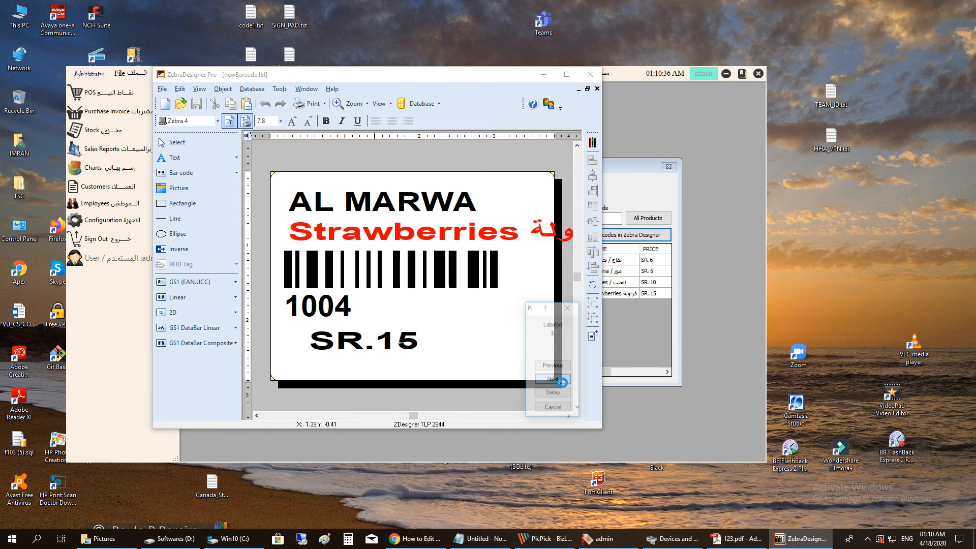
click(561, 380)
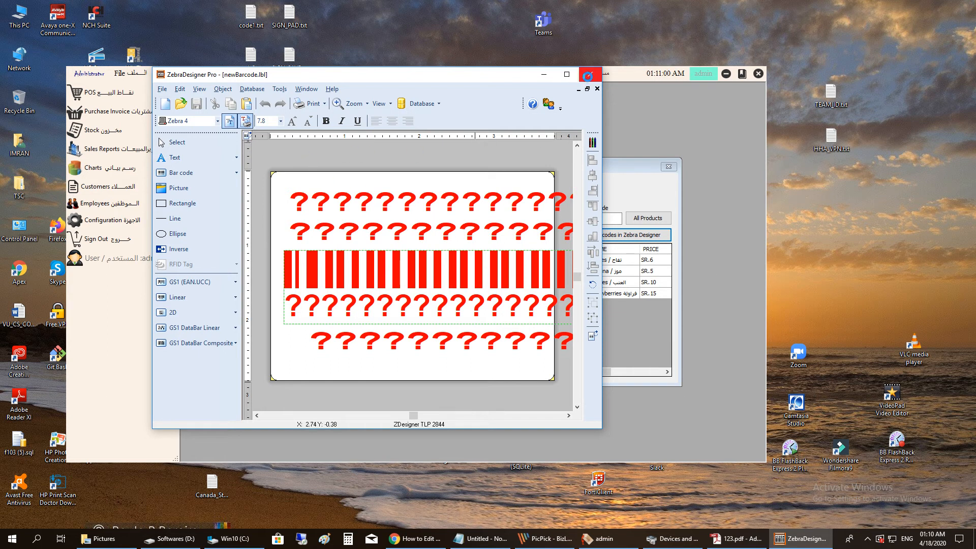
click(588, 75)
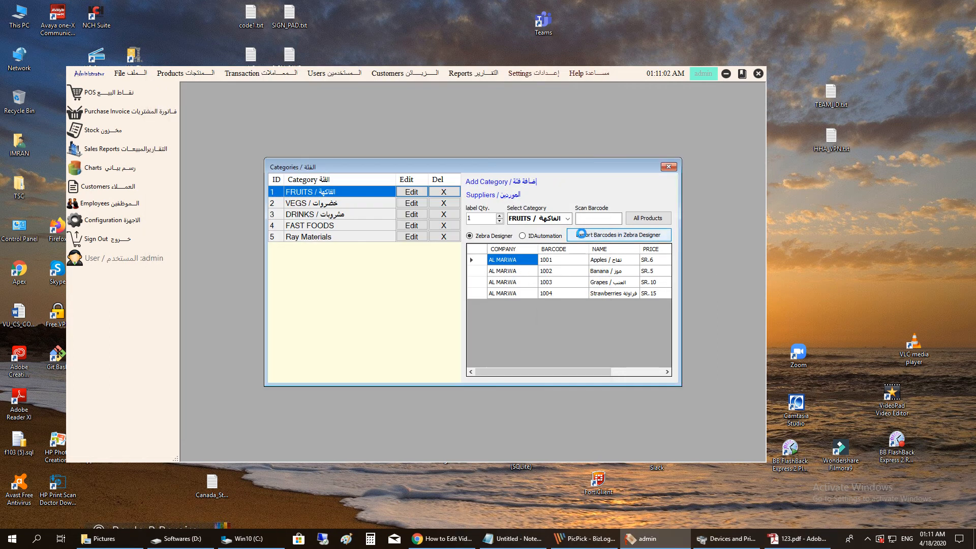
- Browse the VEGS and DRINKS (1008–1010) category barcodes, then close the Categories window
click(539, 218)
click(546, 236)
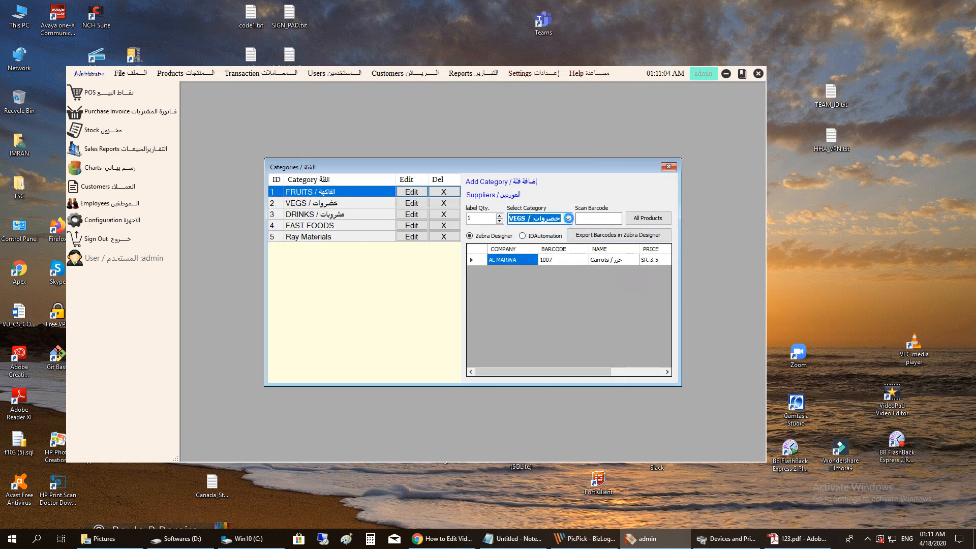
click(567, 218)
click(546, 243)
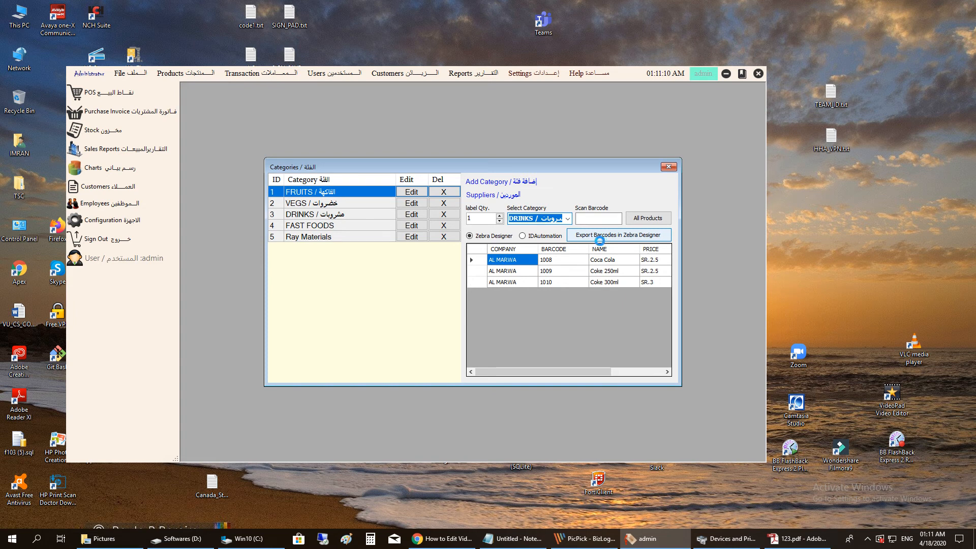
click(669, 167)
click(189, 74)
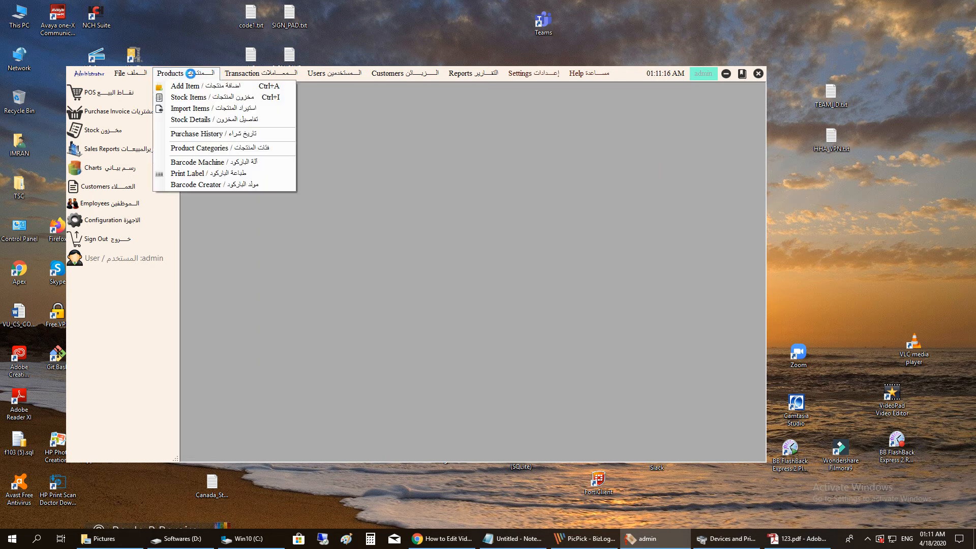
- In the Barcode Machine, keep Code128 and generate six Apples labels priced 6
click(210, 162)
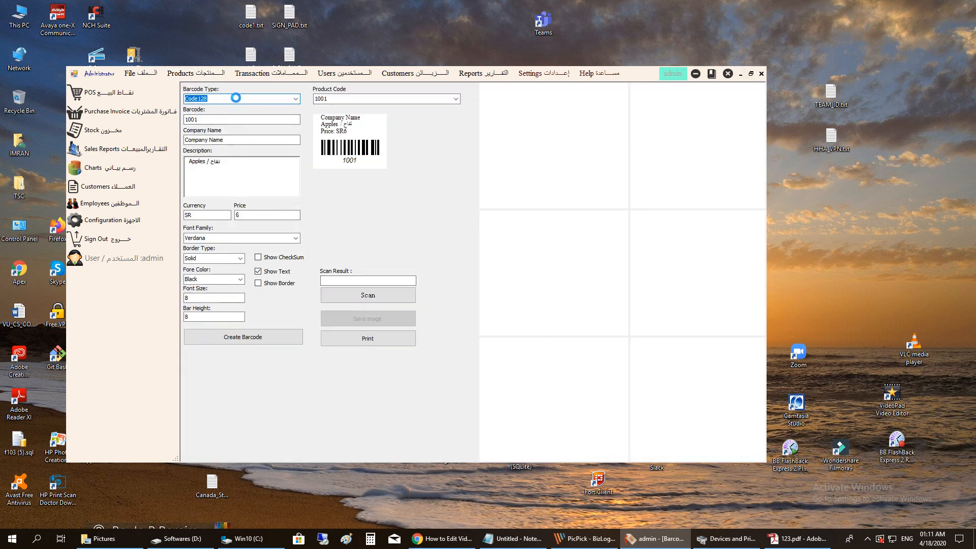
click(294, 98)
click(294, 99)
click(294, 98)
click(294, 99)
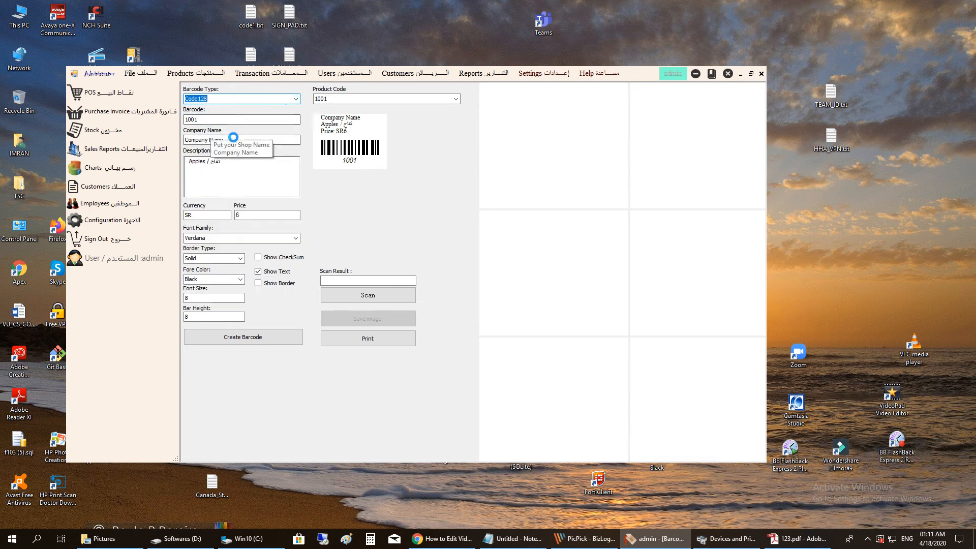
drag(250, 140, 144, 143)
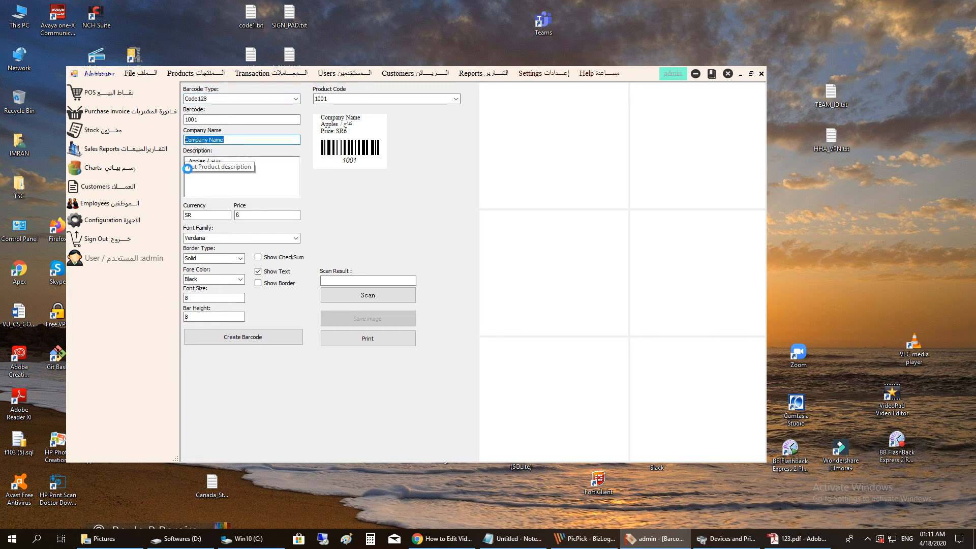
drag(230, 159, 189, 161)
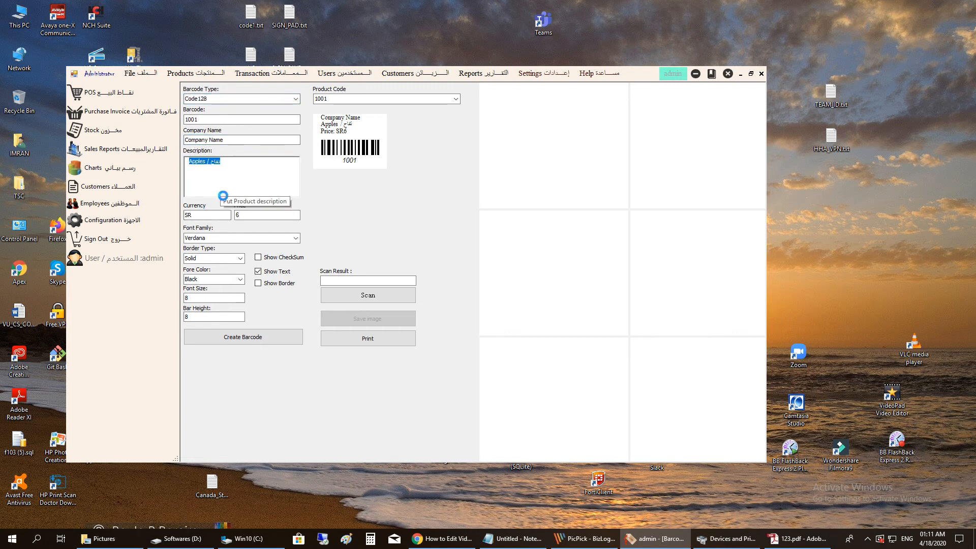
click(257, 215)
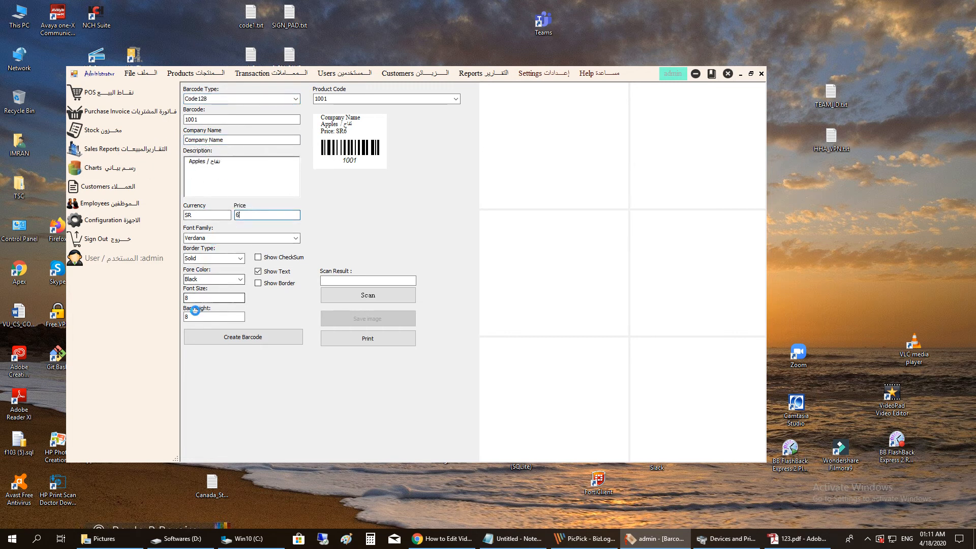
click(236, 335)
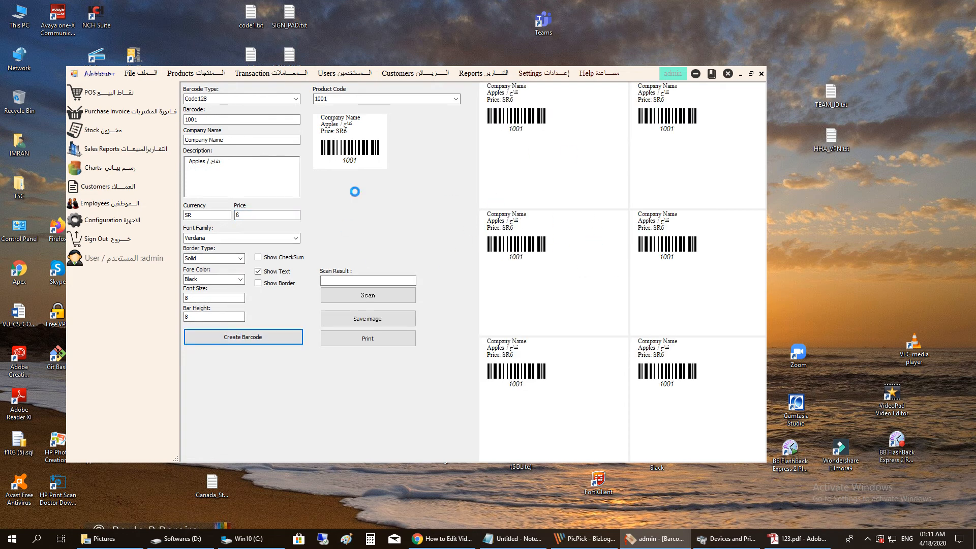
- Scan the barcode to read 1001, save it as barcodeImage.png, and close the viewer and form
click(382, 297)
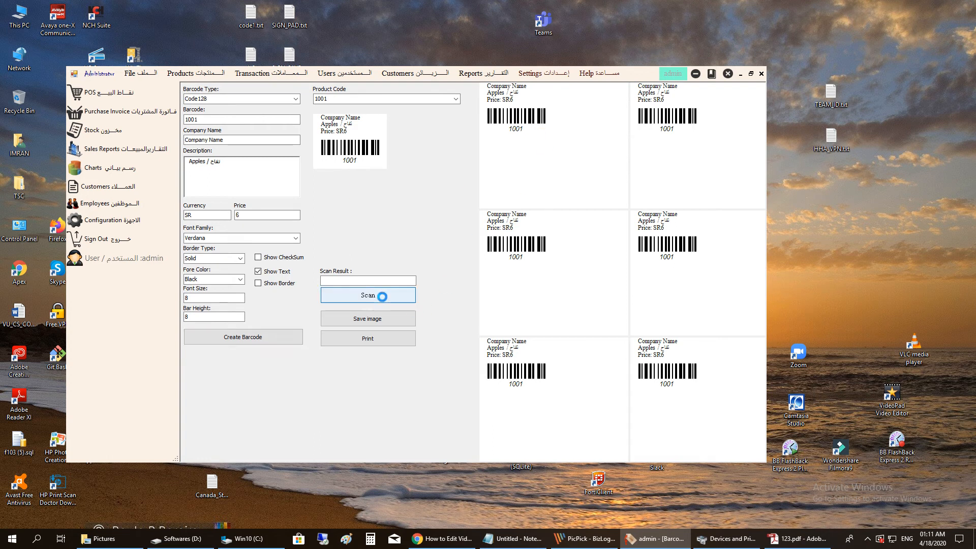
drag(346, 279, 268, 280)
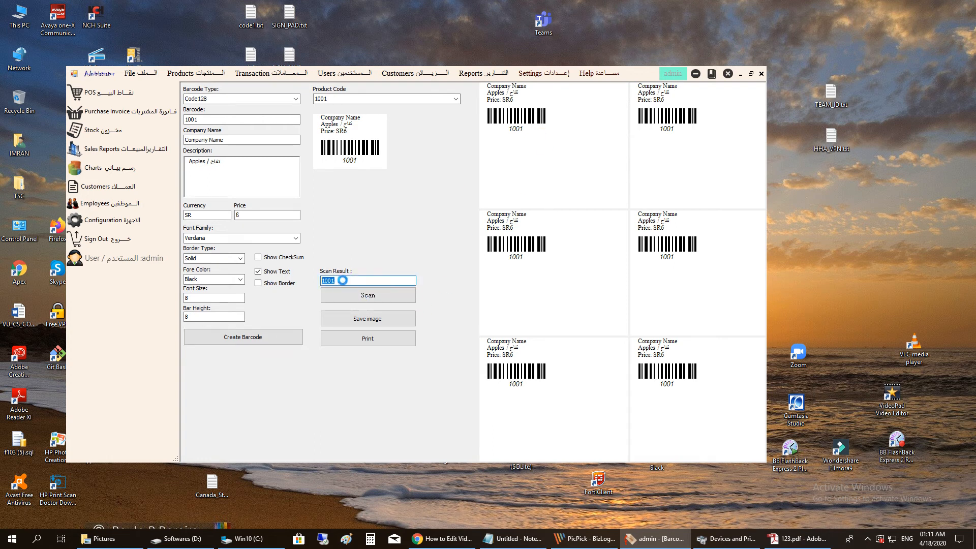
click(387, 319)
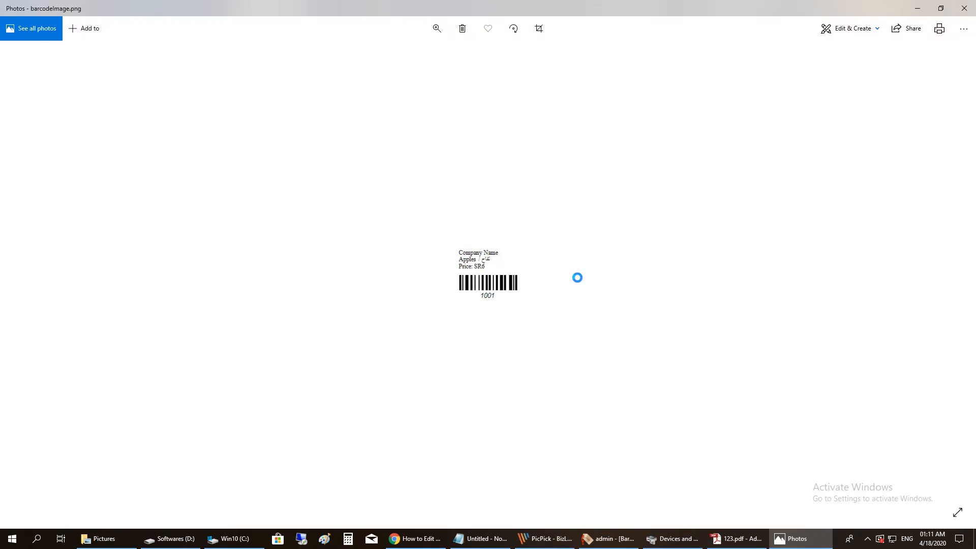
click(970, 3)
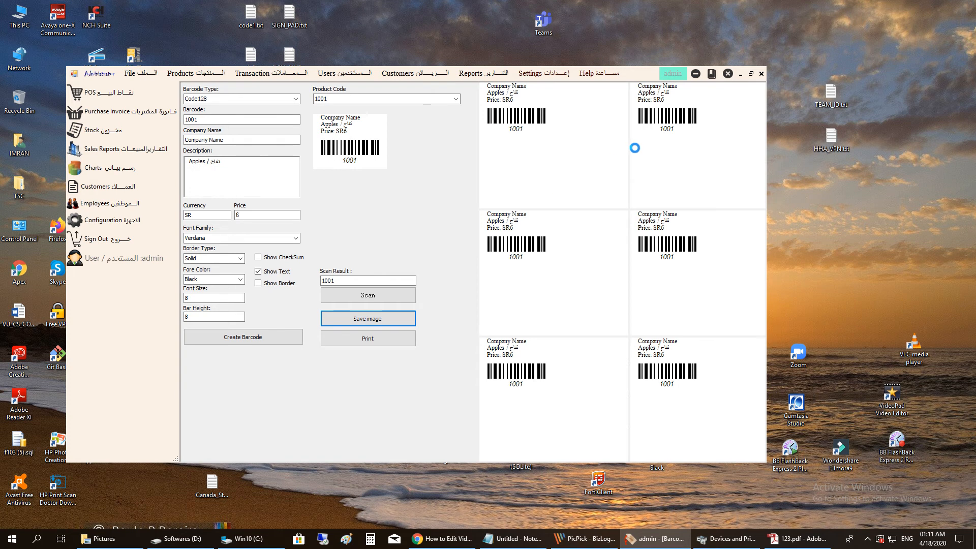
click(757, 74)
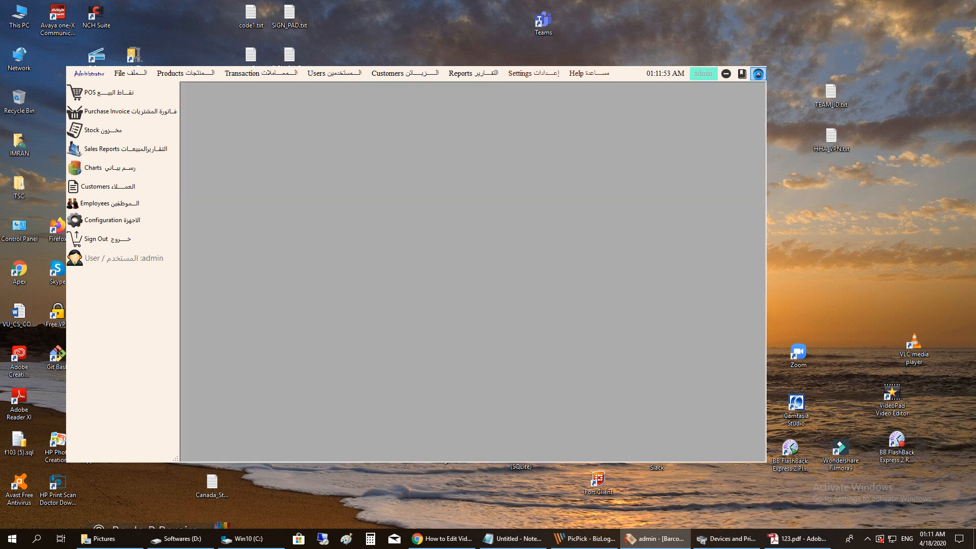
- Check the label printing window, close it, and open the EAN-13 Barcode Creator
click(197, 72)
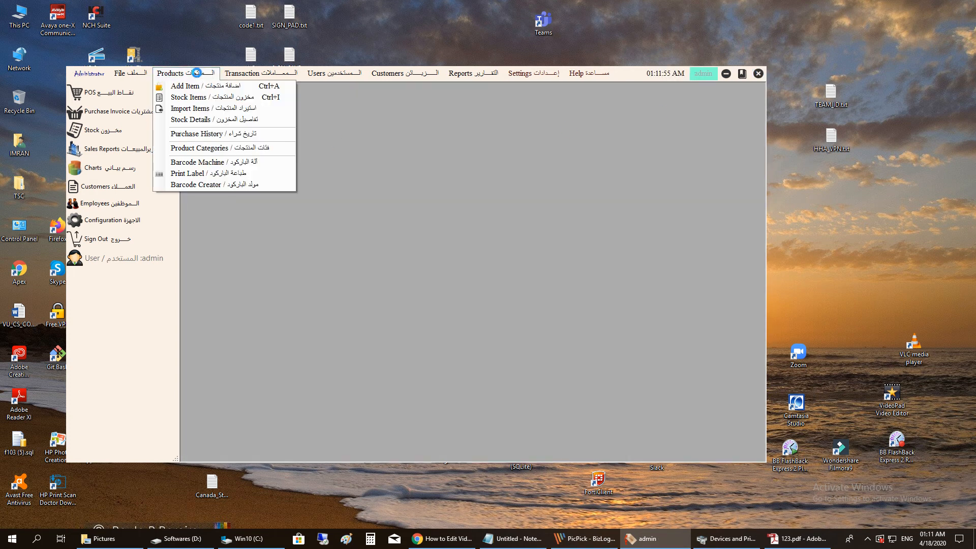
click(197, 173)
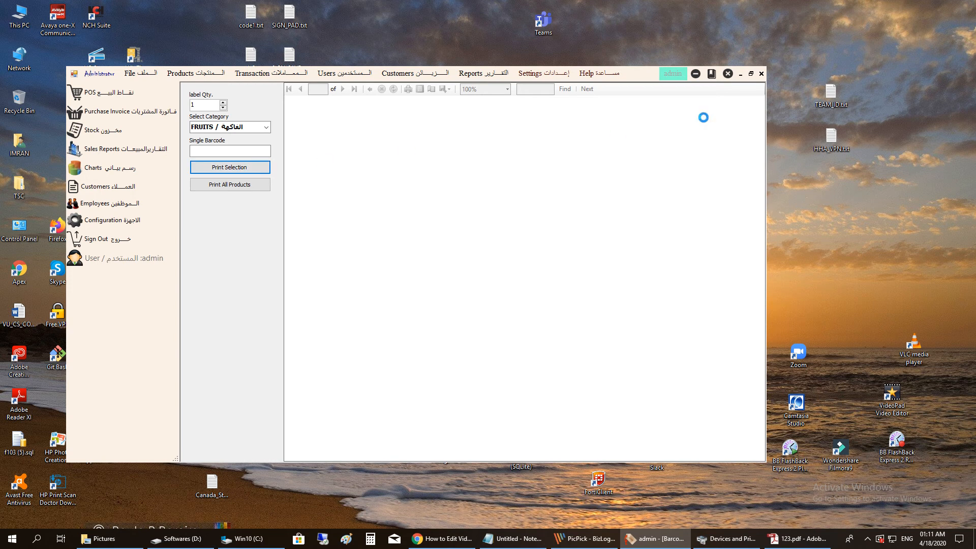
click(759, 74)
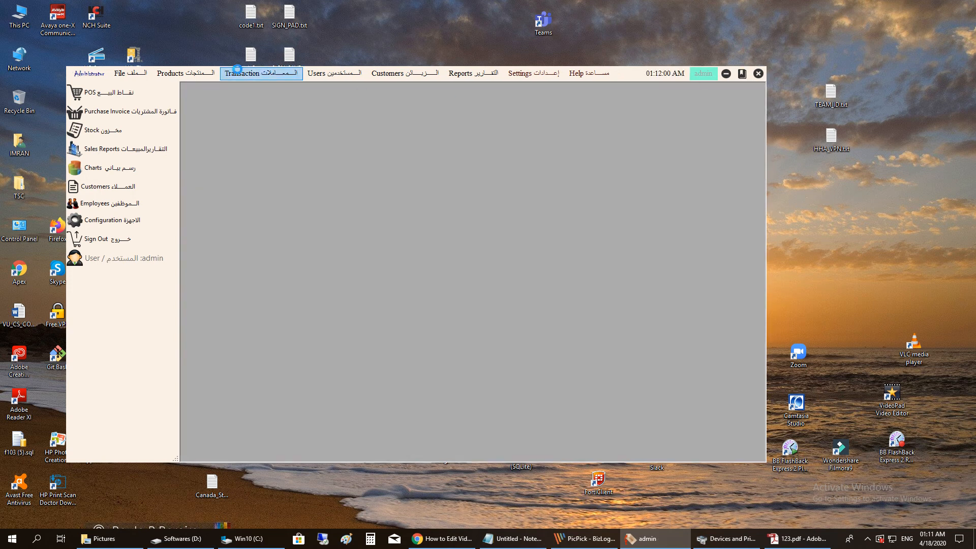
click(193, 74)
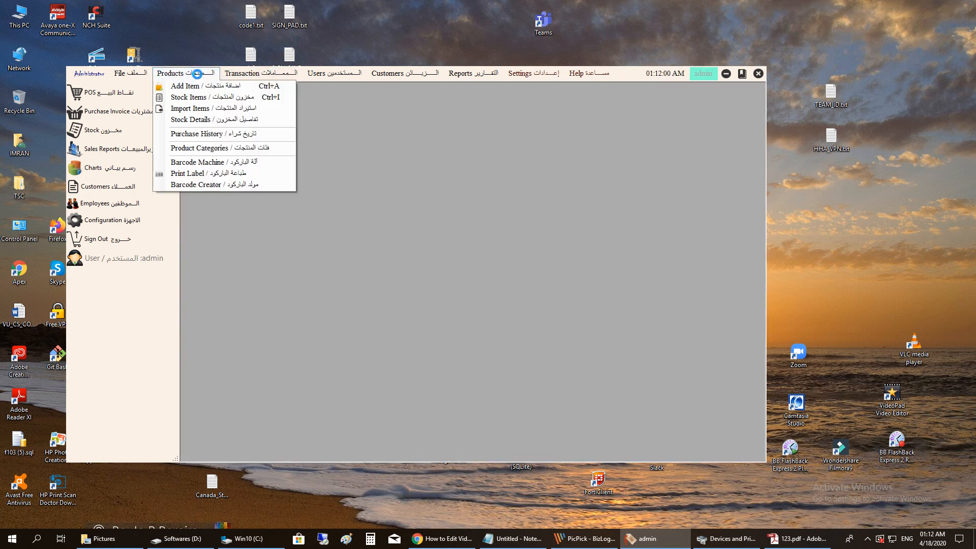
click(217, 185)
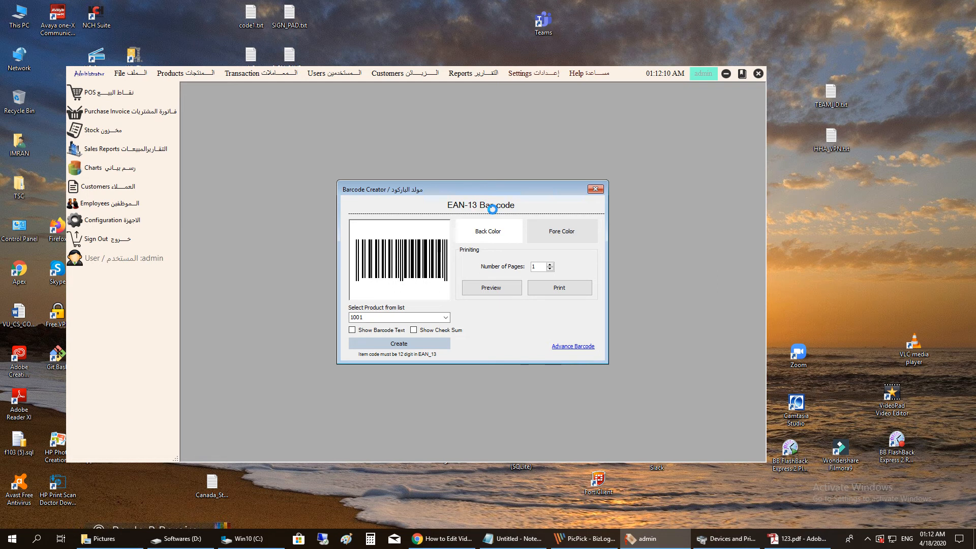
click(365, 330)
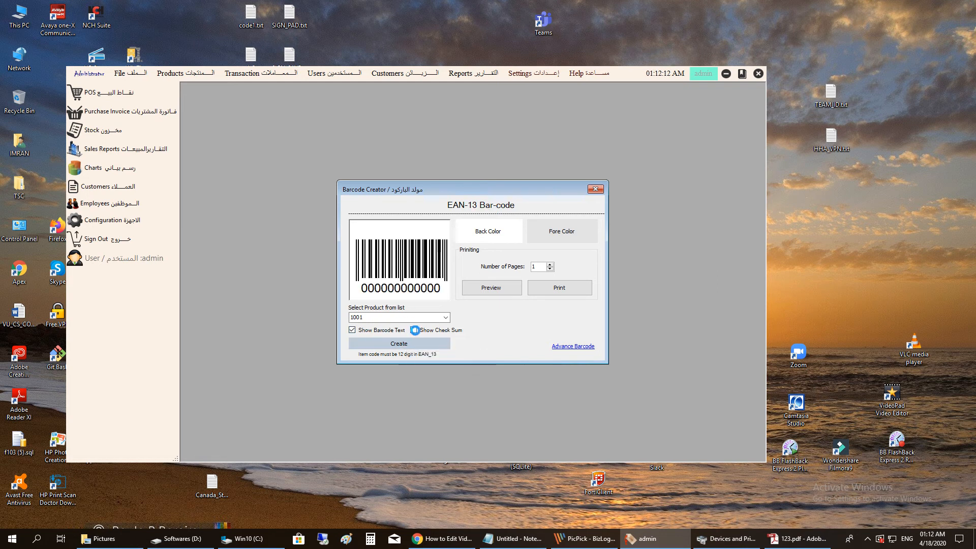
click(424, 330)
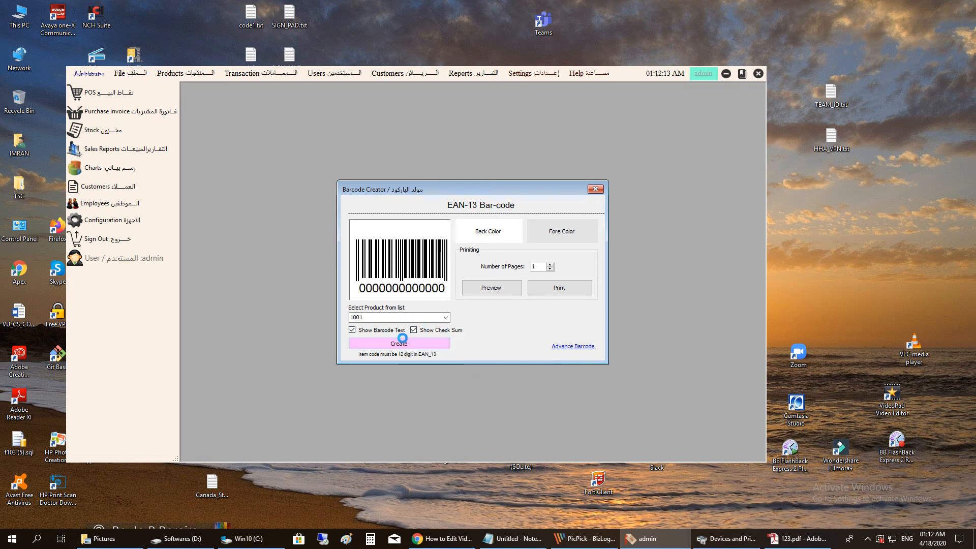
double_click(381, 315)
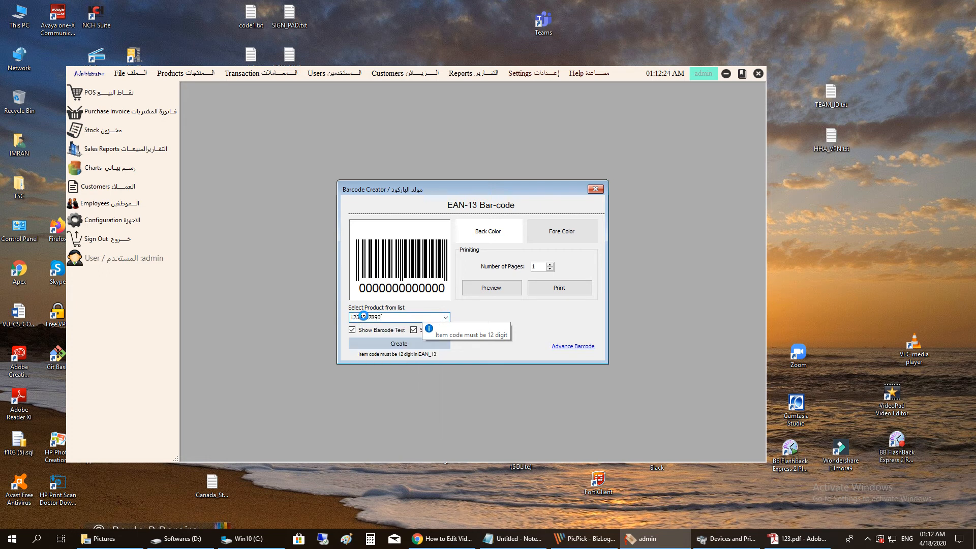
click(395, 344)
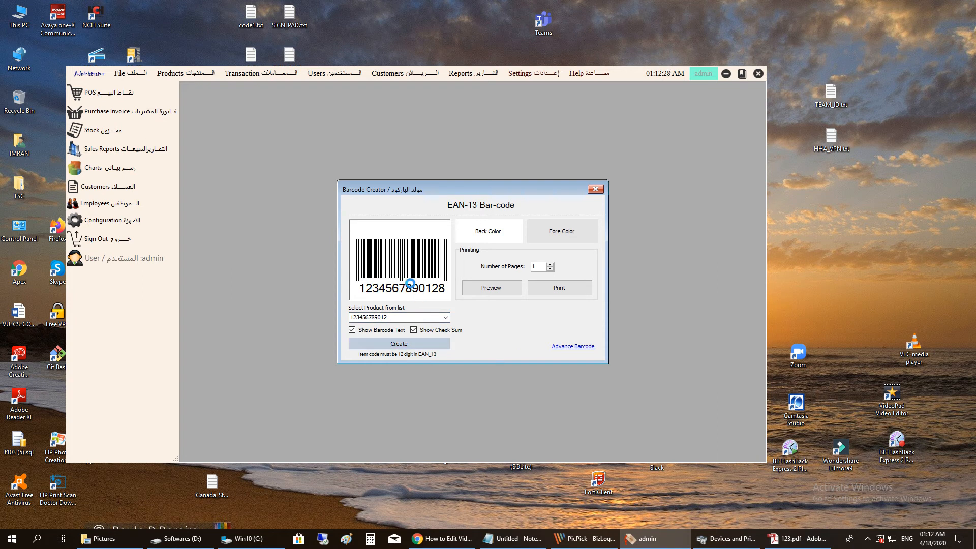
click(468, 288)
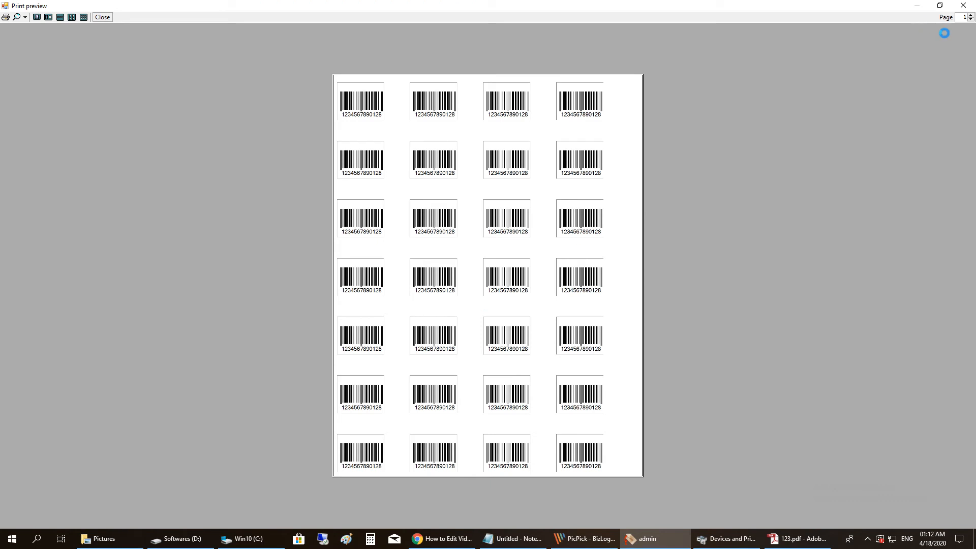
click(963, 5)
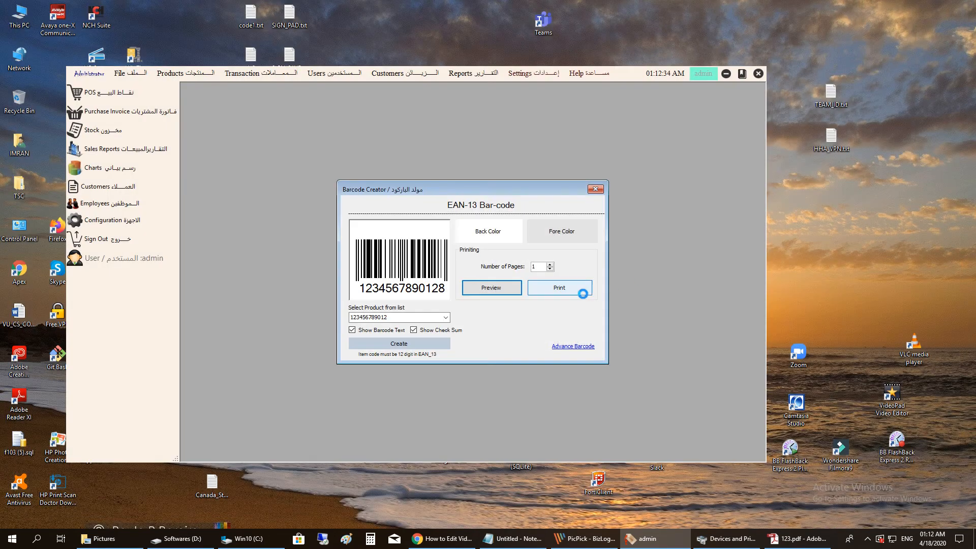
click(569, 350)
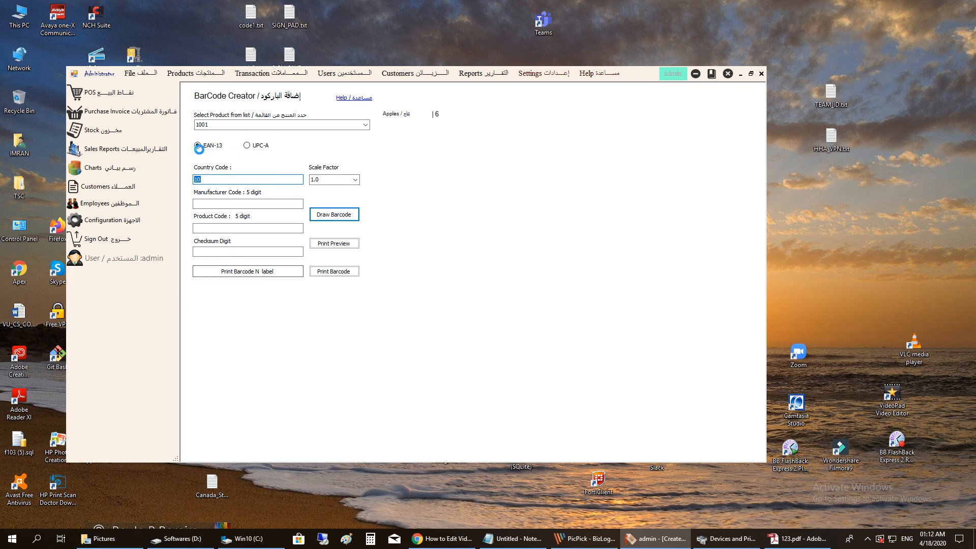
click(350, 214)
click(526, 298)
mouse_move(224, 204)
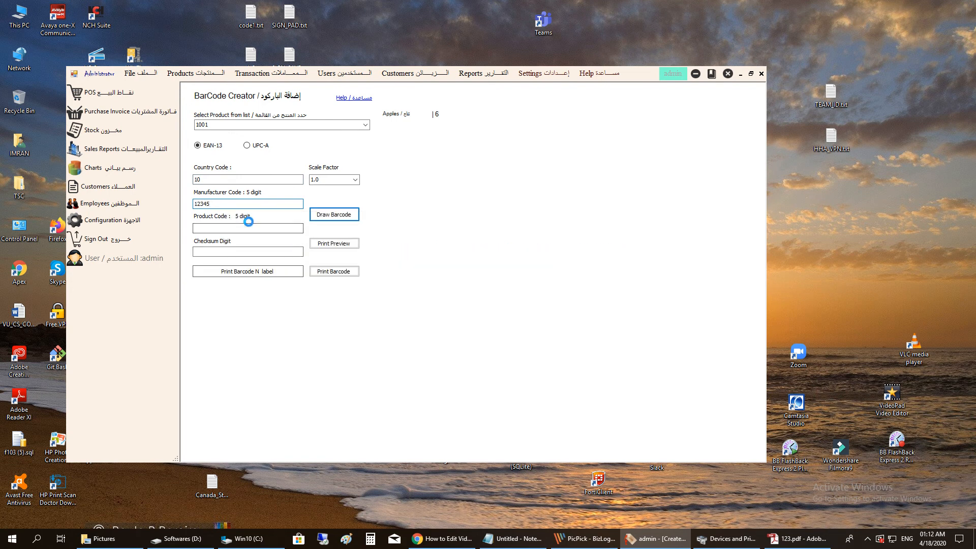
click(233, 229)
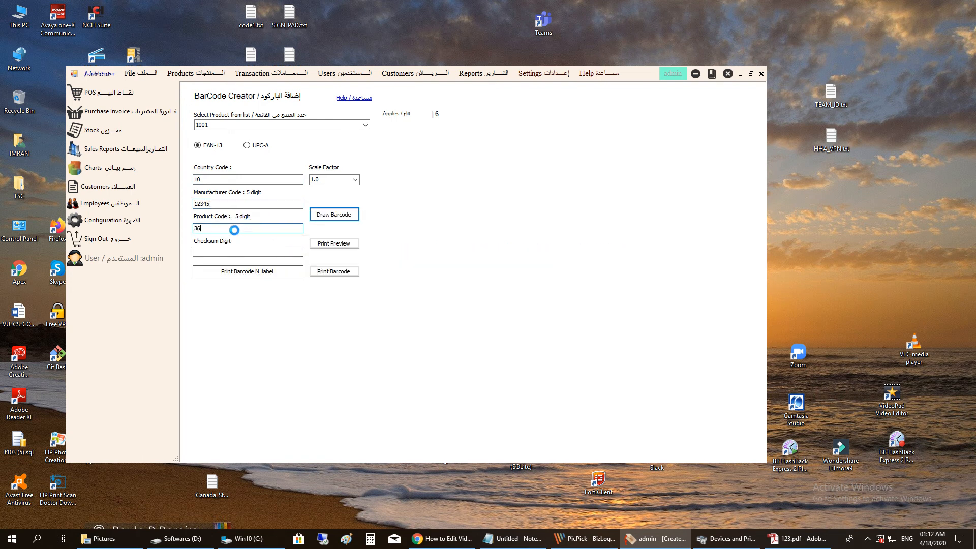
click(210, 249)
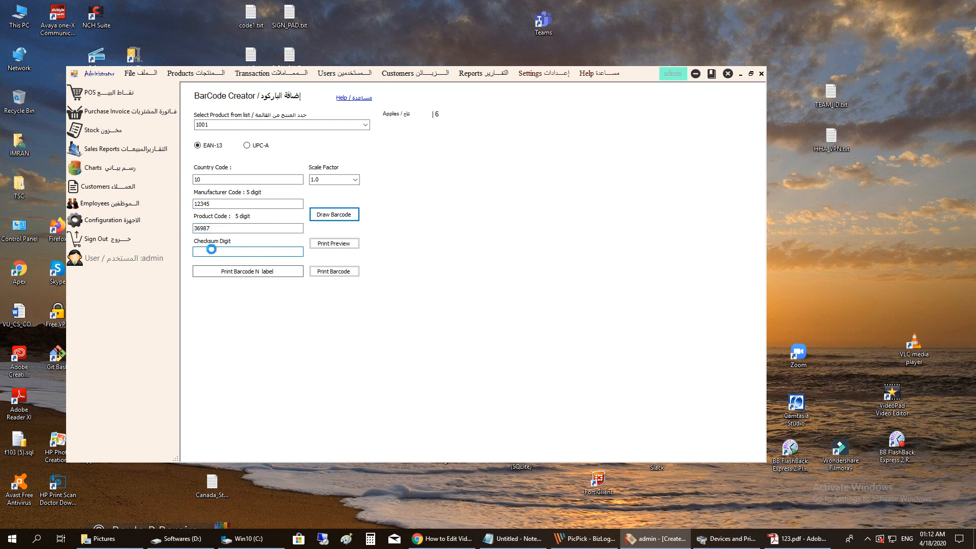
text(1)
click(349, 215)
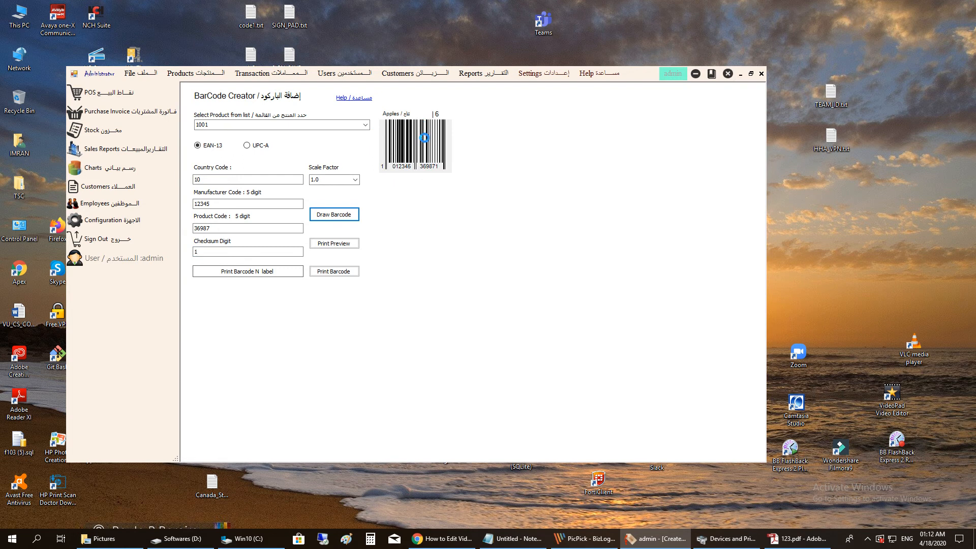
click(349, 244)
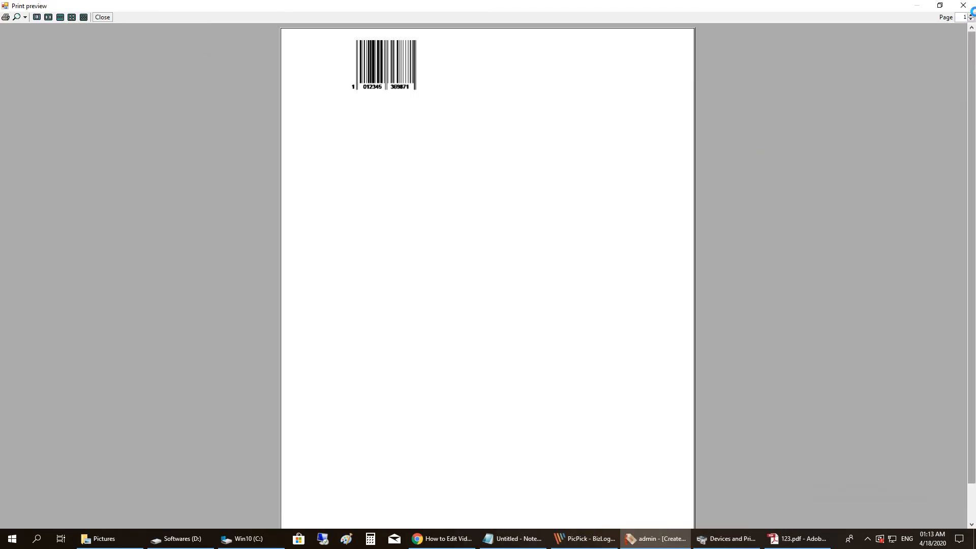
click(963, 5)
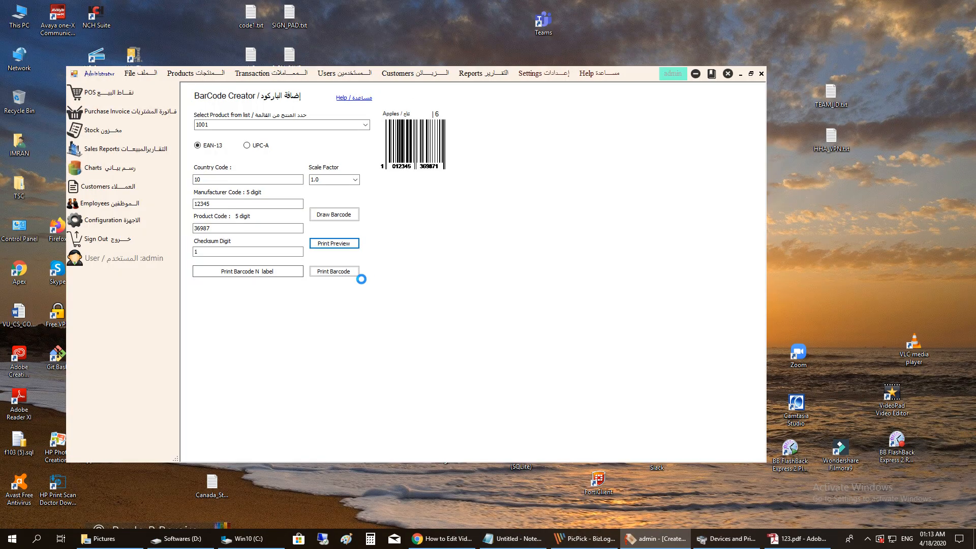
click(761, 74)
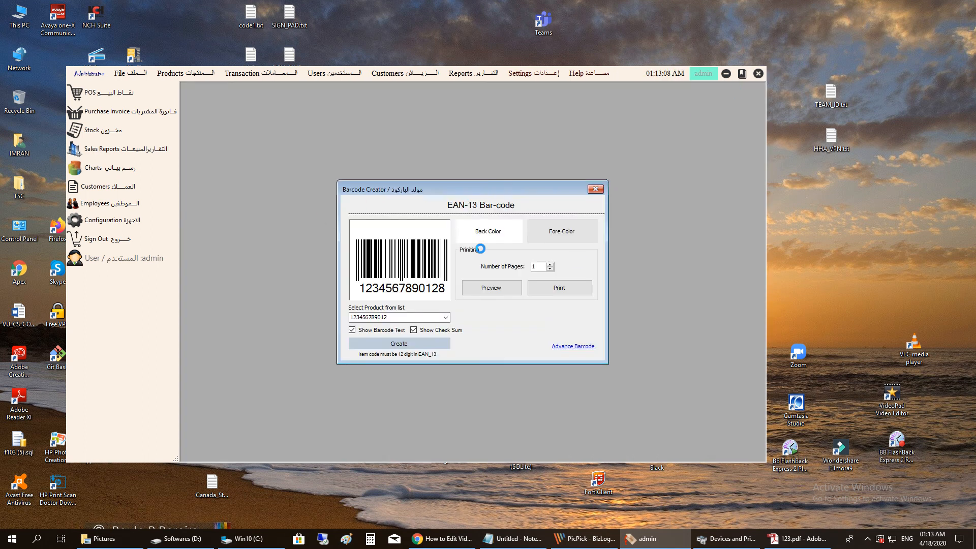
- Close the EAN-13 creator, then open and close the POS sales terminal
click(601, 191)
click(194, 74)
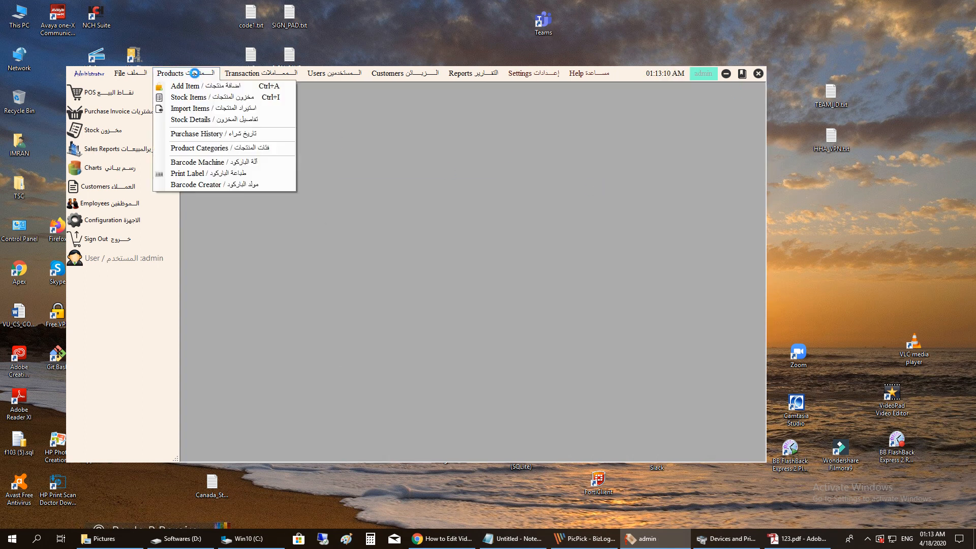
click(248, 73)
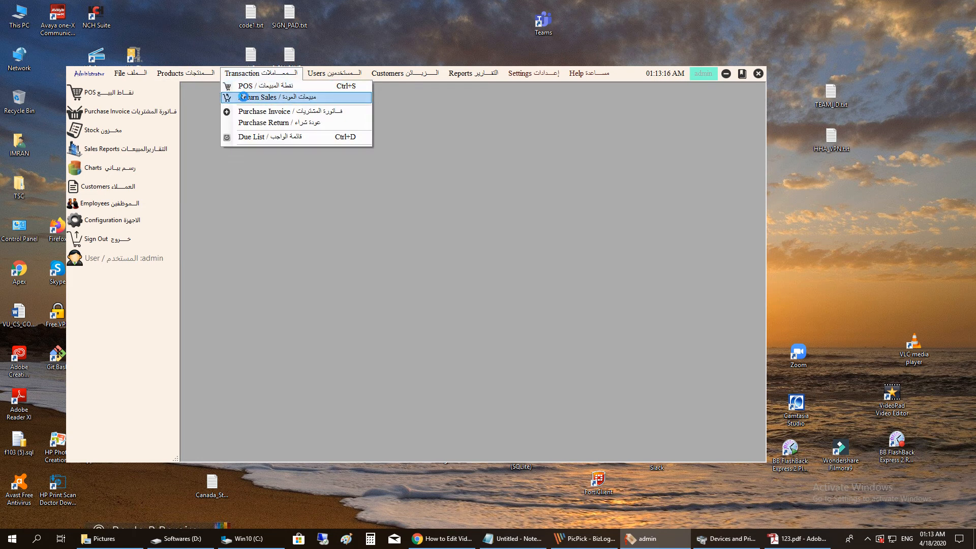
click(246, 86)
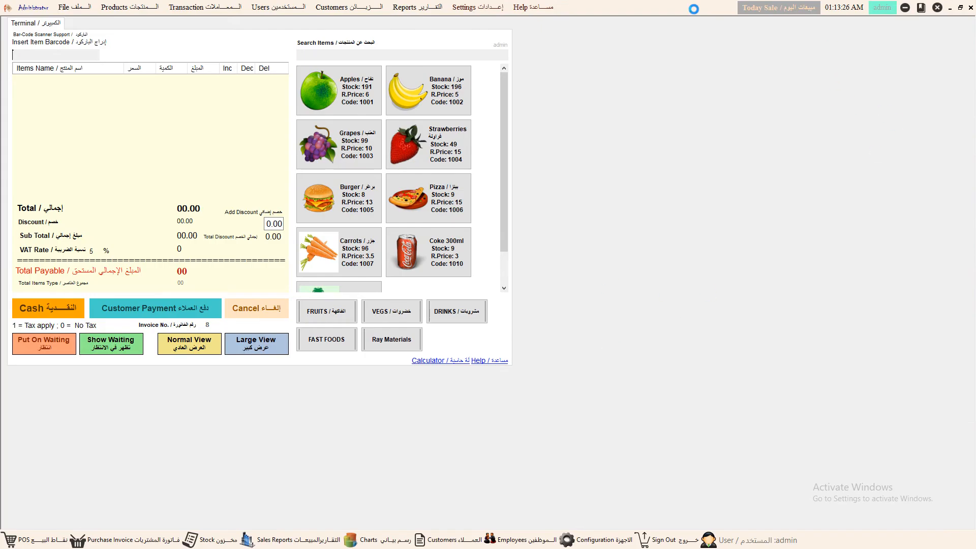
click(960, 8)
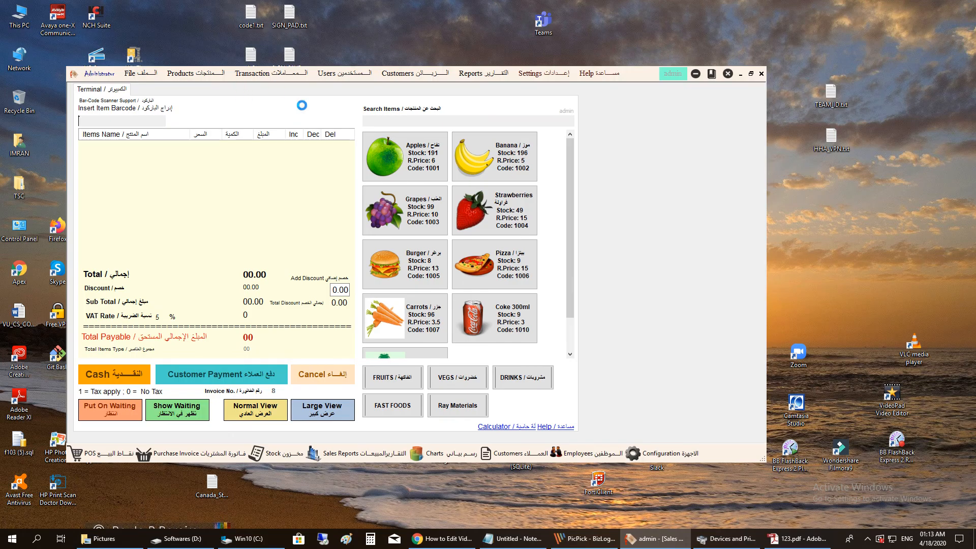
click(760, 74)
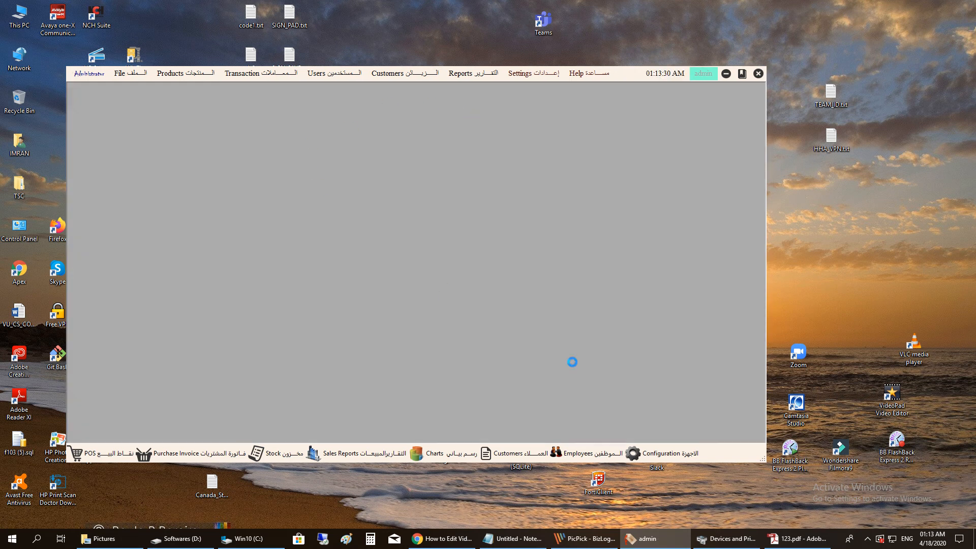
- Dock the shortcut toolbar Top, Left, Right, Bottom, and finally back to Left
right_click(728, 450)
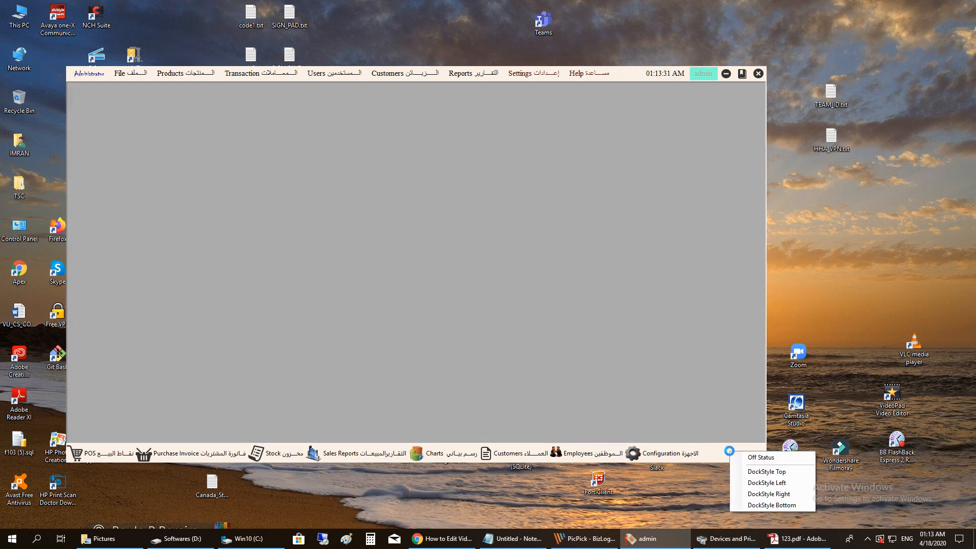
click(756, 473)
right_click(723, 100)
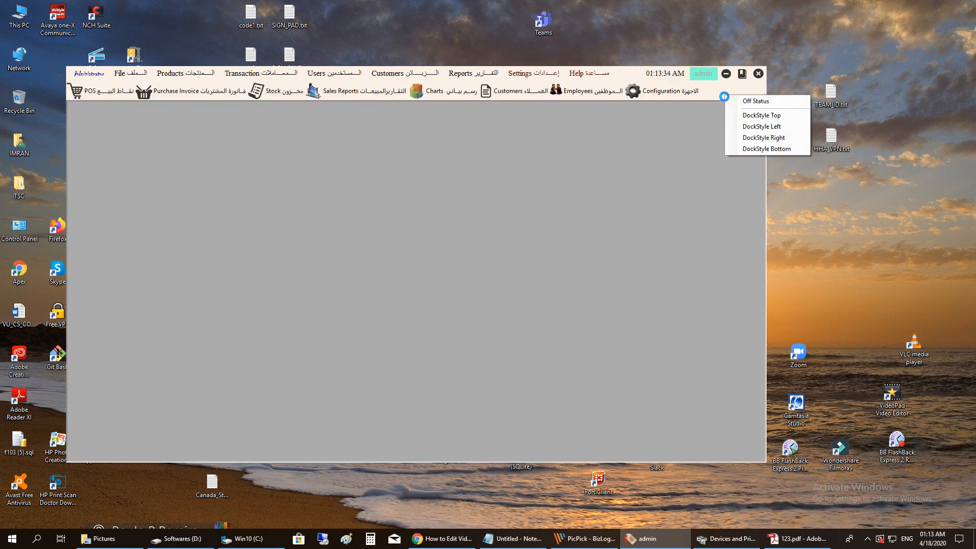
click(755, 120)
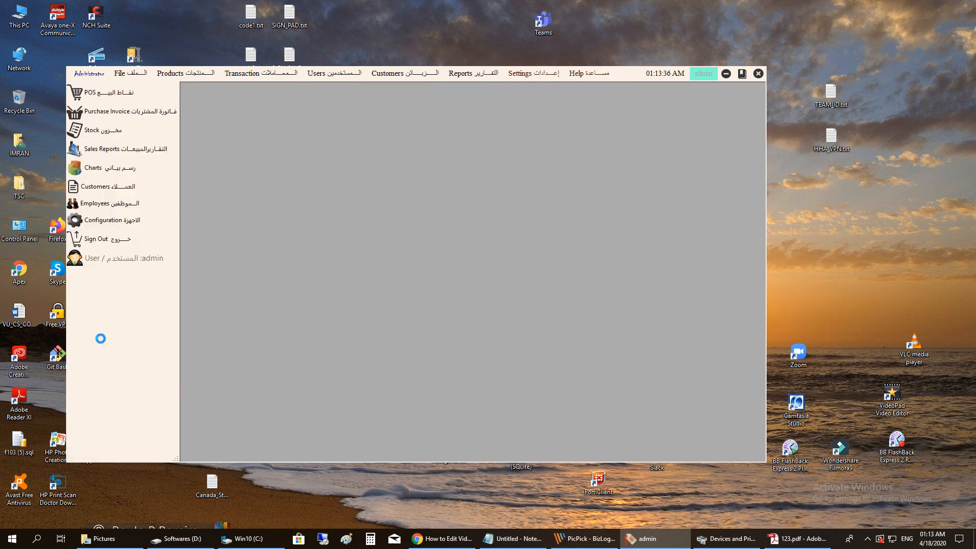
right_click(100, 337)
click(167, 379)
right_click(689, 359)
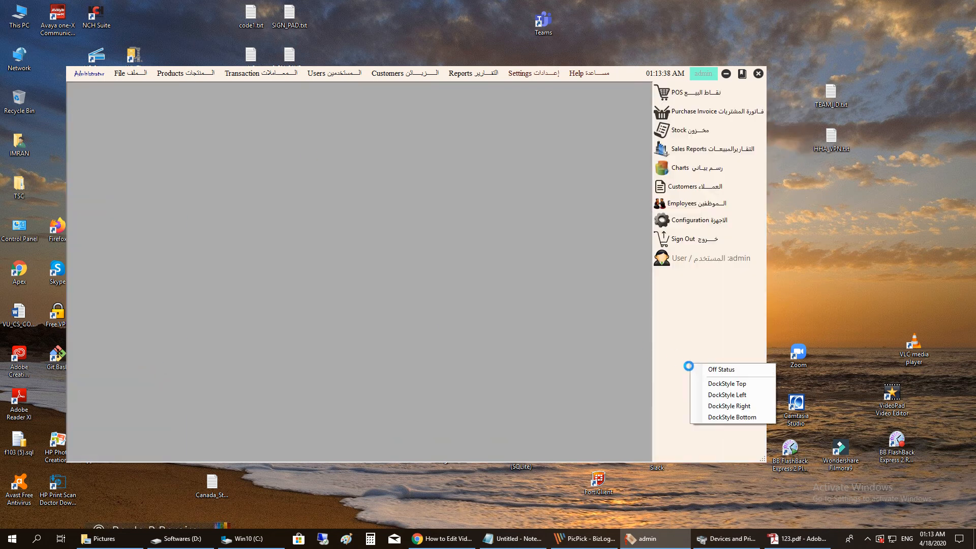
click(703, 416)
right_click(719, 454)
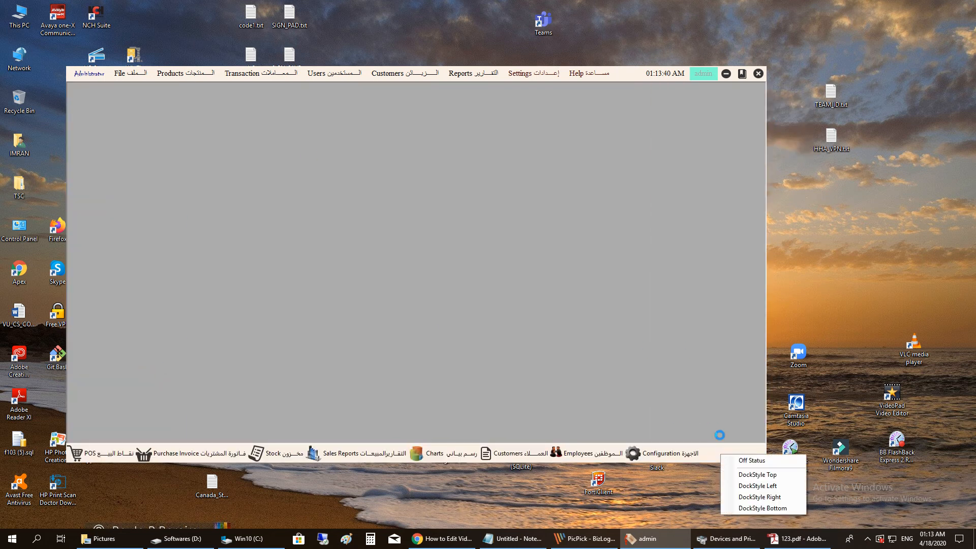
click(757, 485)
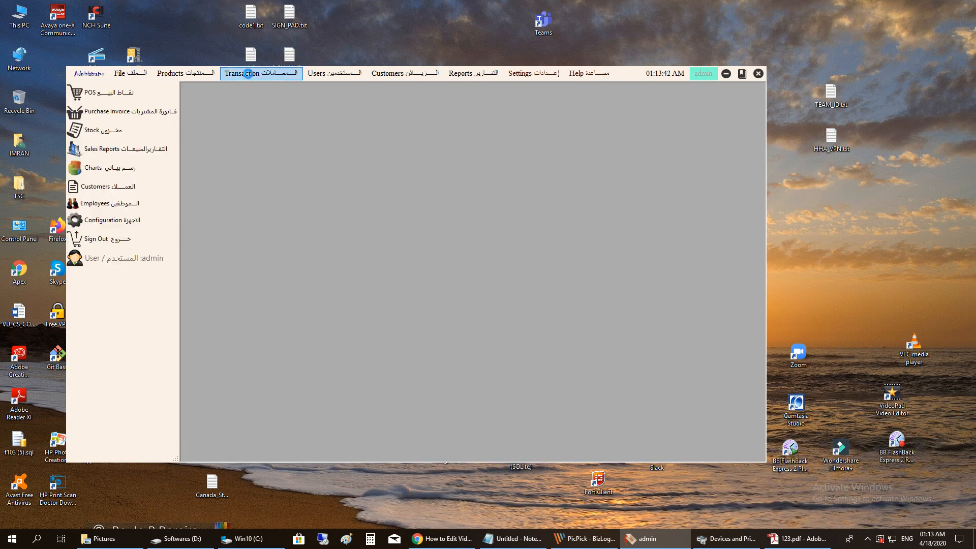
click(259, 74)
- Open the empty Sales Return form from Transaction, then launch This PC from the desktop
click(261, 98)
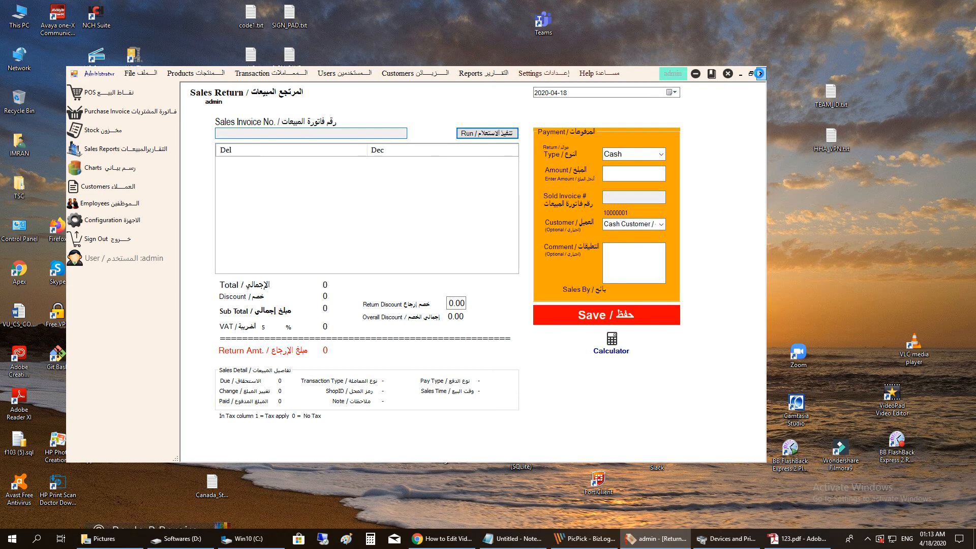
double_click(19, 14)
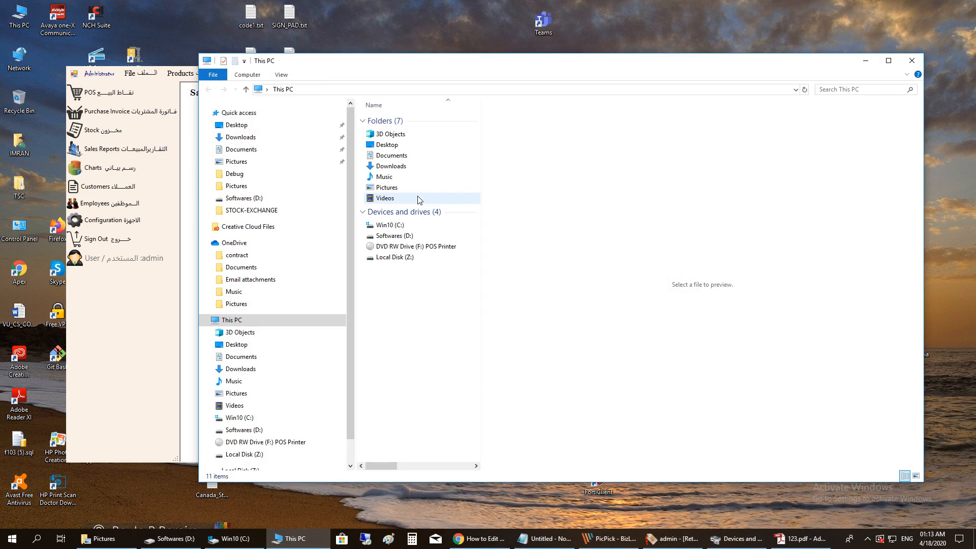
- Go from Softwares (D:) to Win10 (C:) and select 123.pdf to preview the AL MARWA receipt
double_click(394, 236)
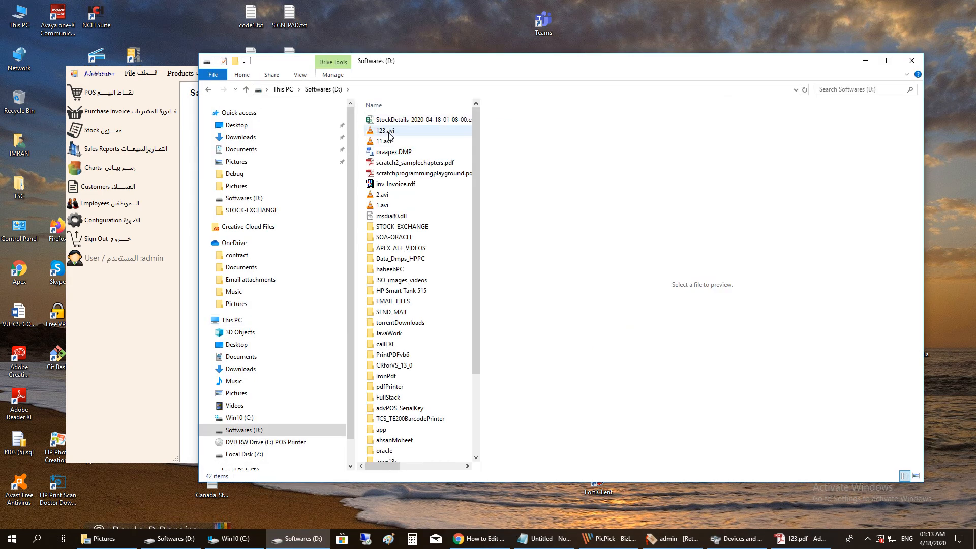
click(249, 418)
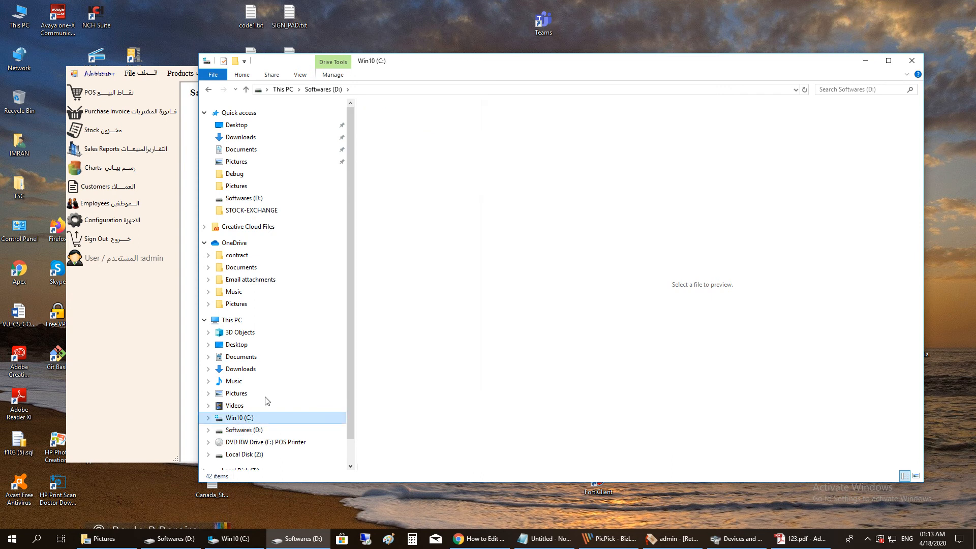
click(385, 119)
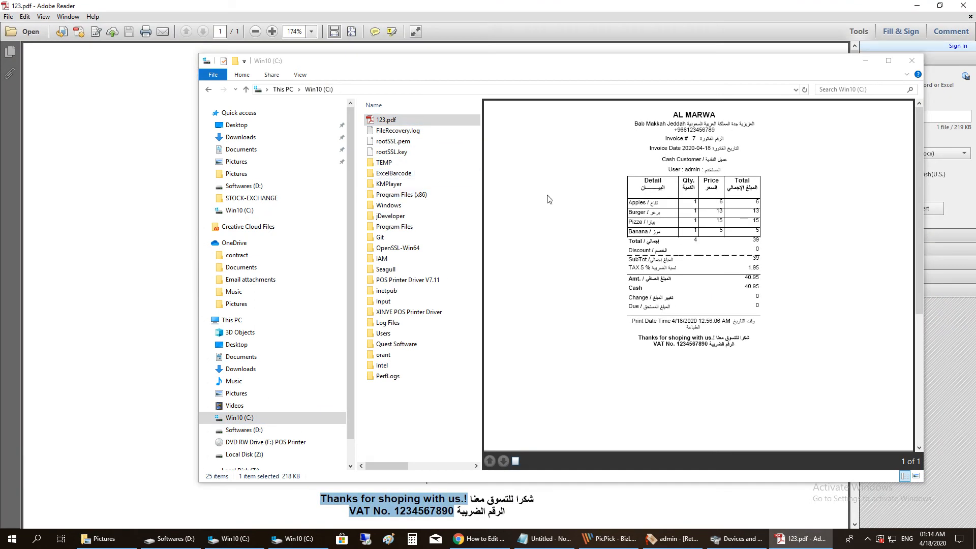
- Close File Explorer, review the invoice 7 receipt (40.95) in 123.pdf, then close Adobe Reader
click(912, 60)
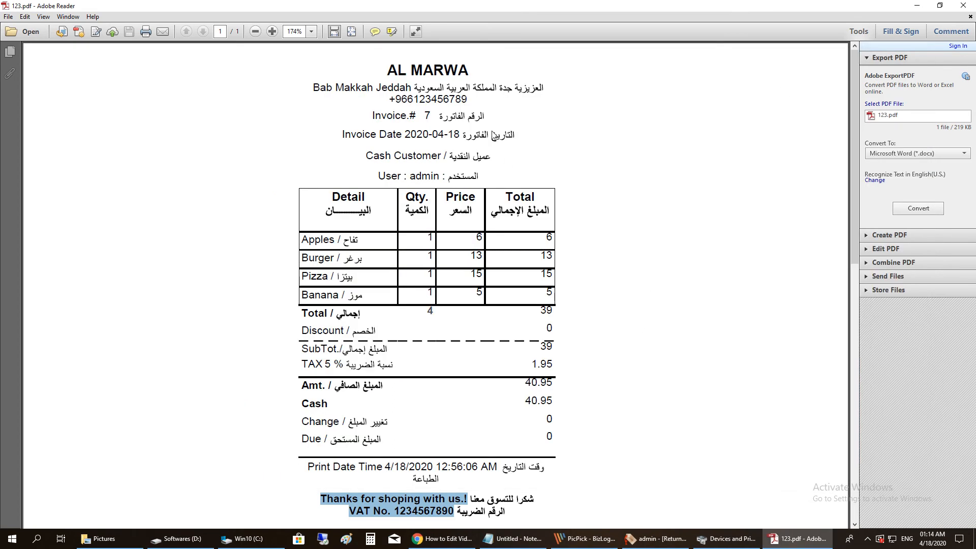
click(963, 5)
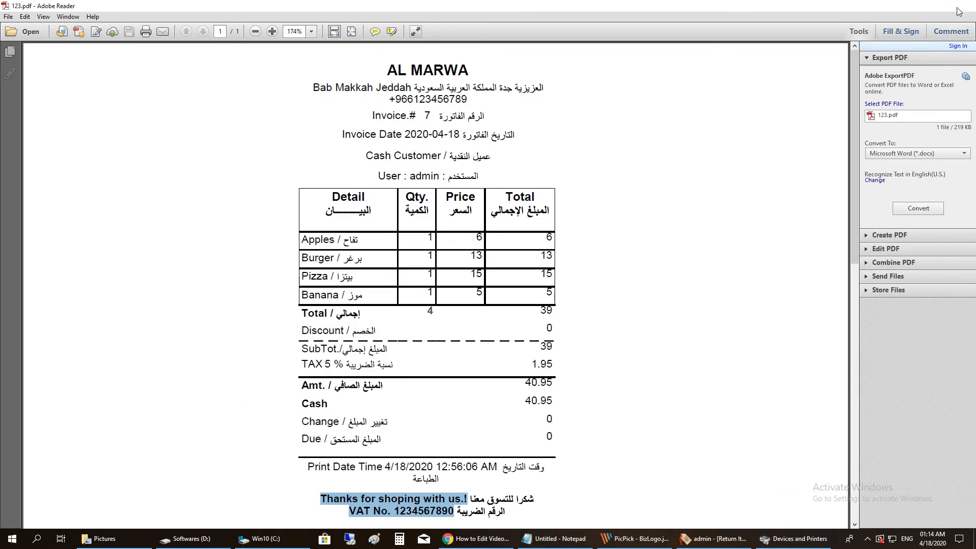
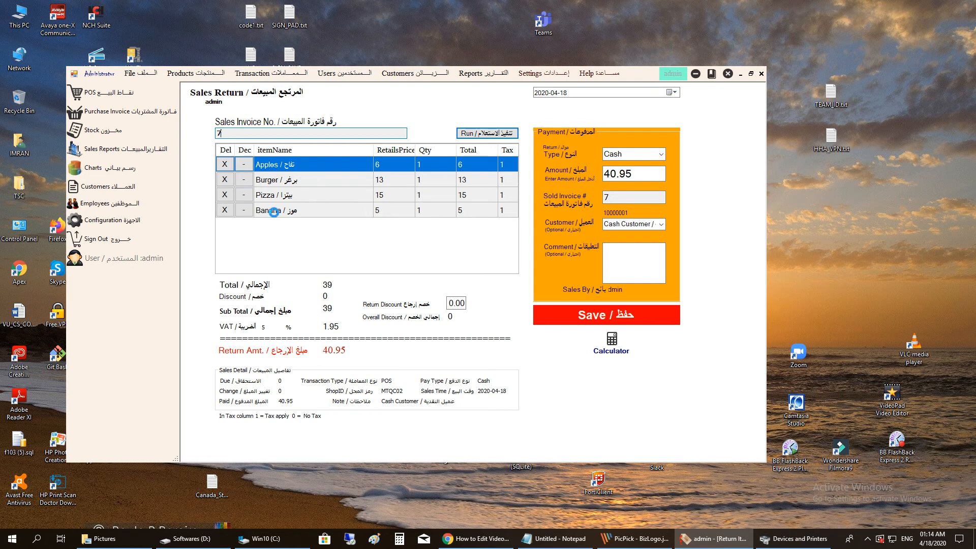
- Remove the Banana, Pizza and Burger rows from invoice 7's return
click(224, 210)
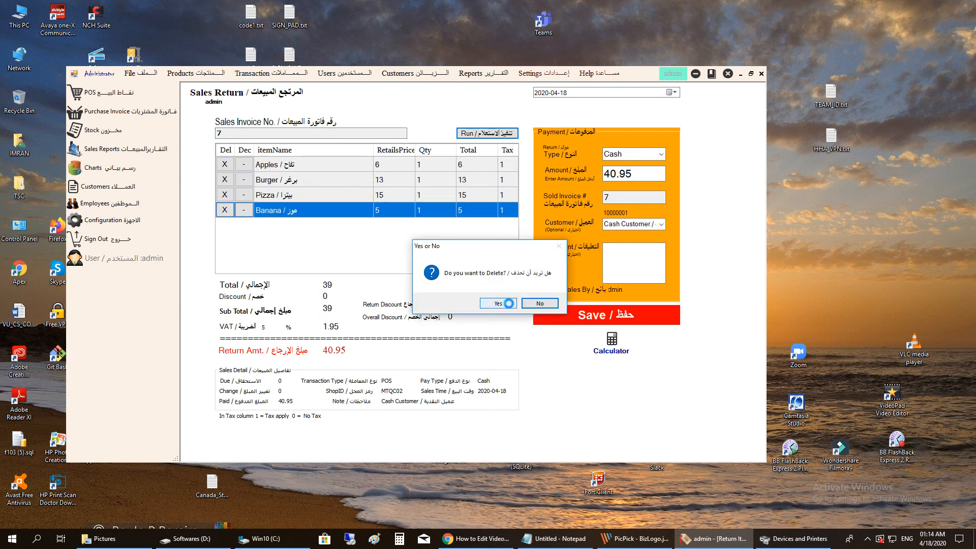
click(508, 304)
click(224, 194)
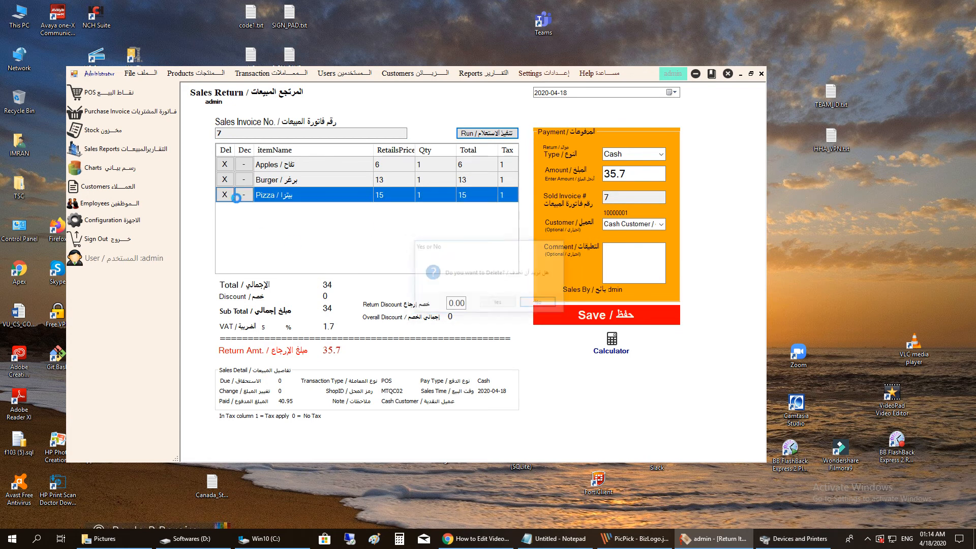
click(493, 301)
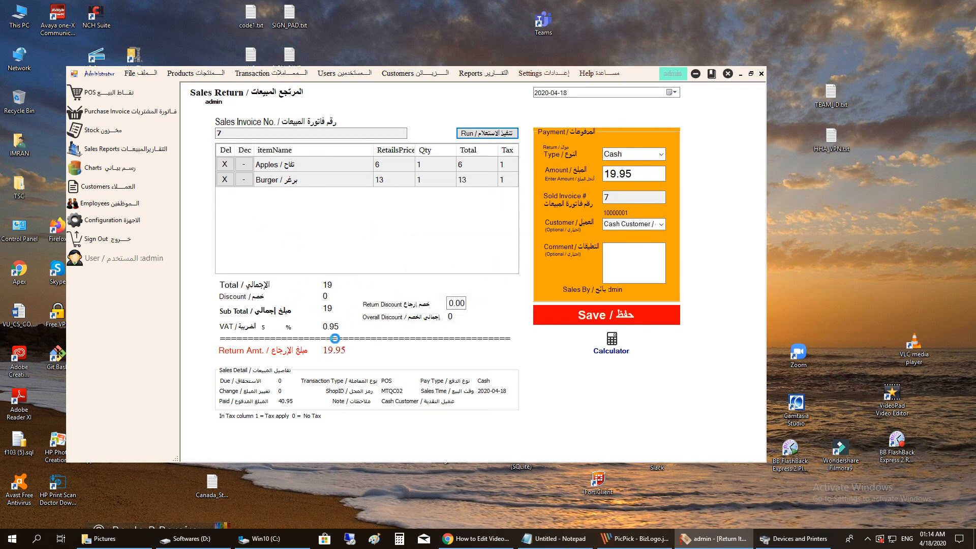
click(225, 179)
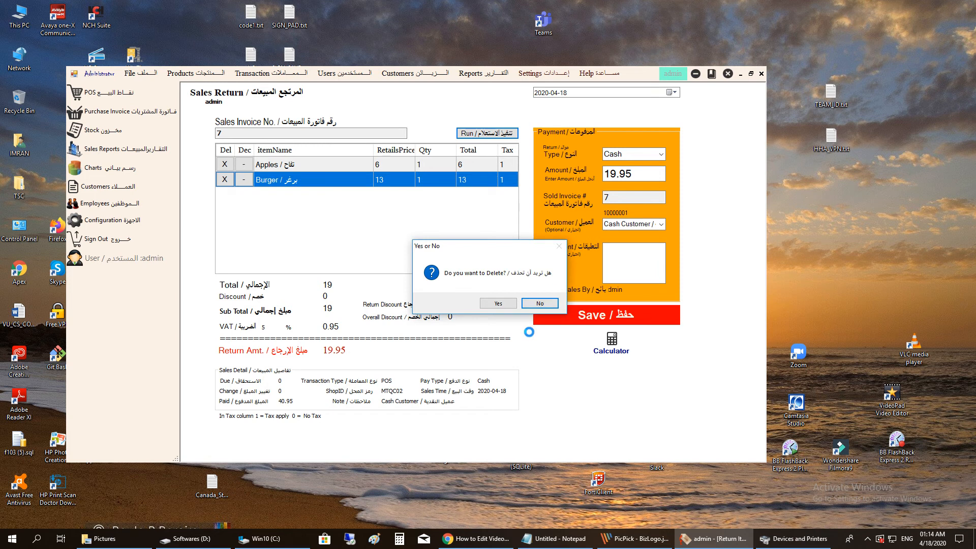
click(489, 303)
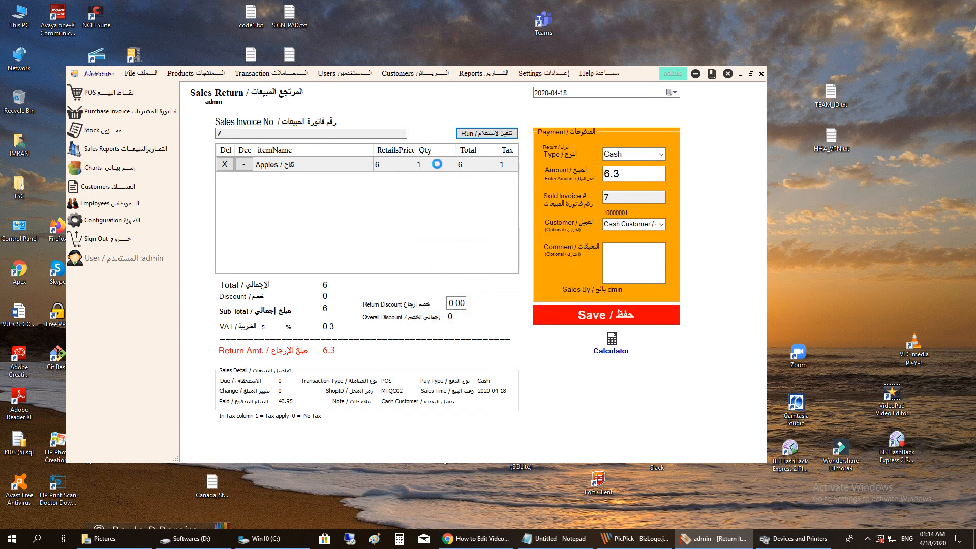
- Edit the Apples quantity, comment 'apples are retuned', and save the return without printing
click(421, 164)
click(425, 163)
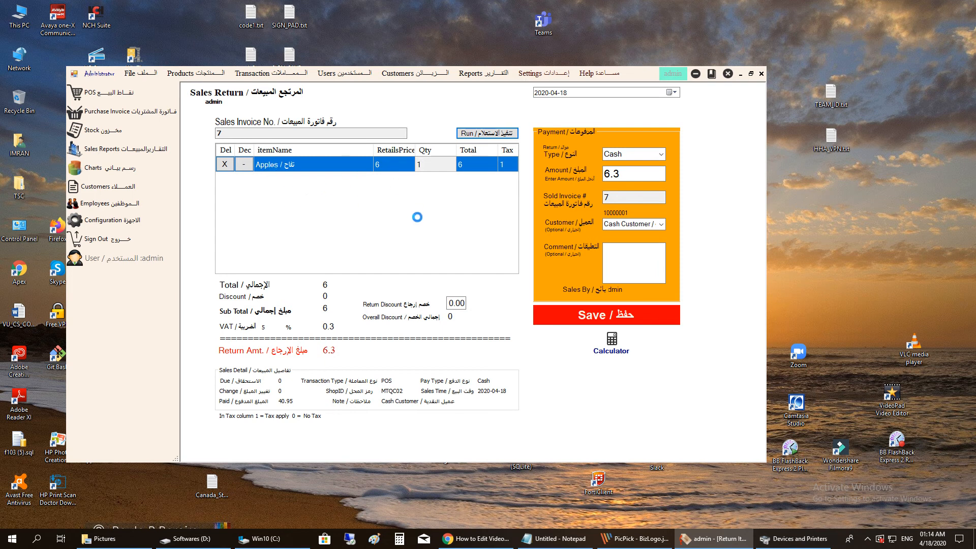
key(Return)
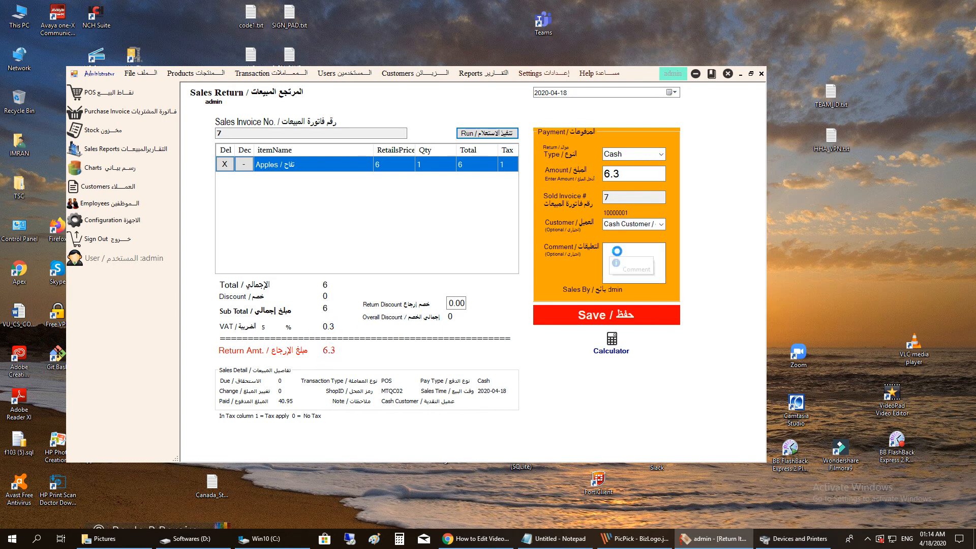
click(631, 257)
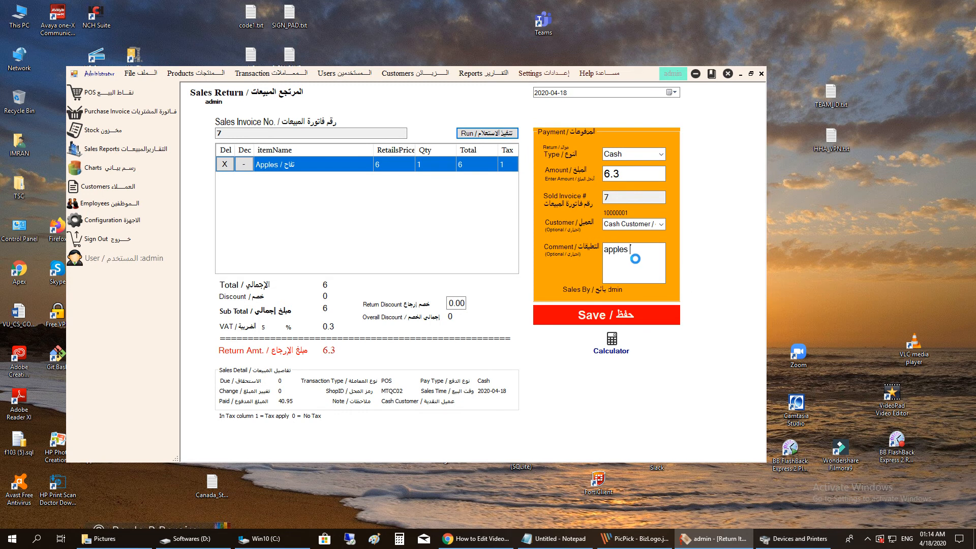
text(apples are retuned)
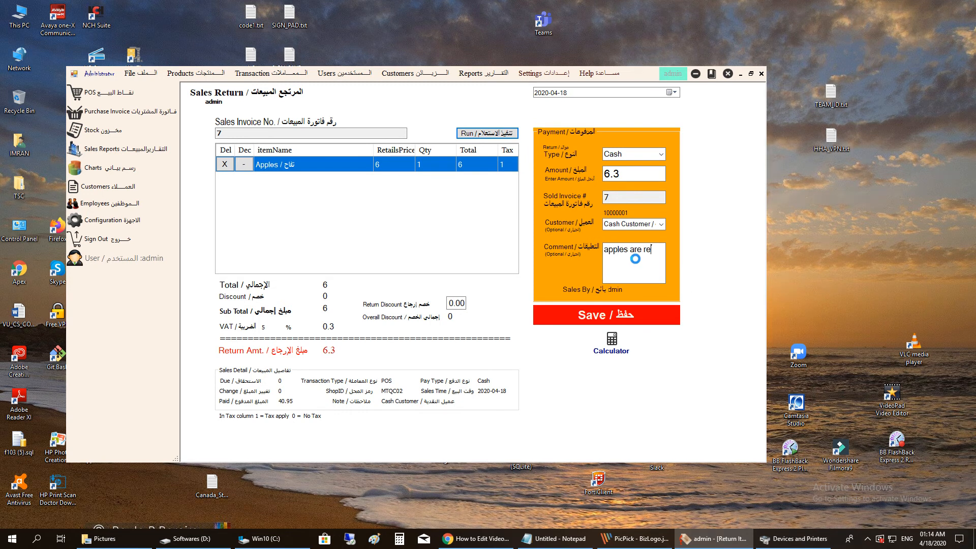
click(605, 311)
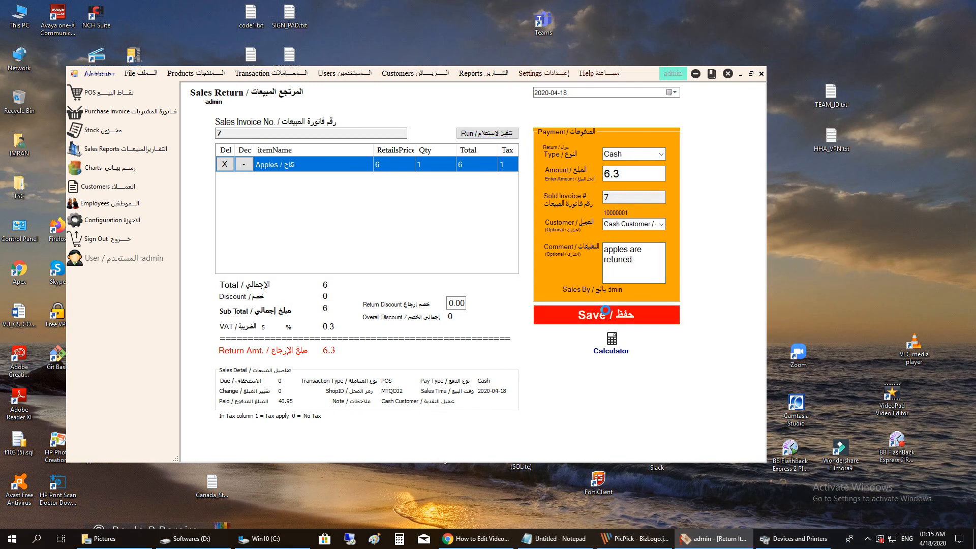
click(485, 302)
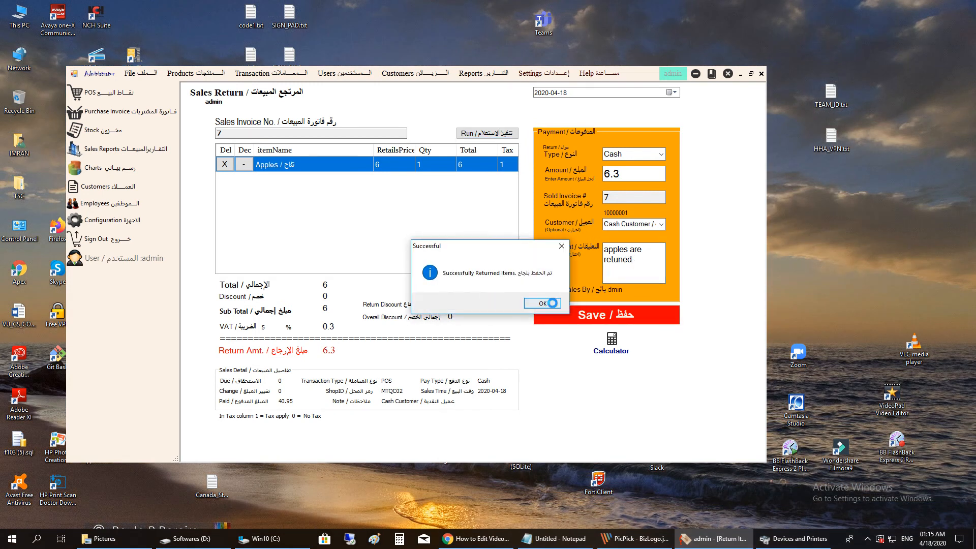
click(551, 303)
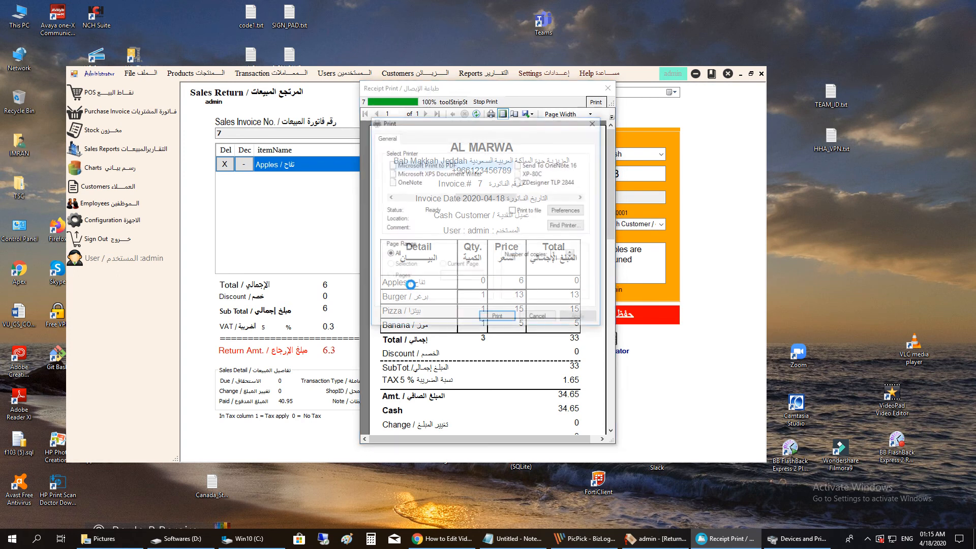
click(533, 316)
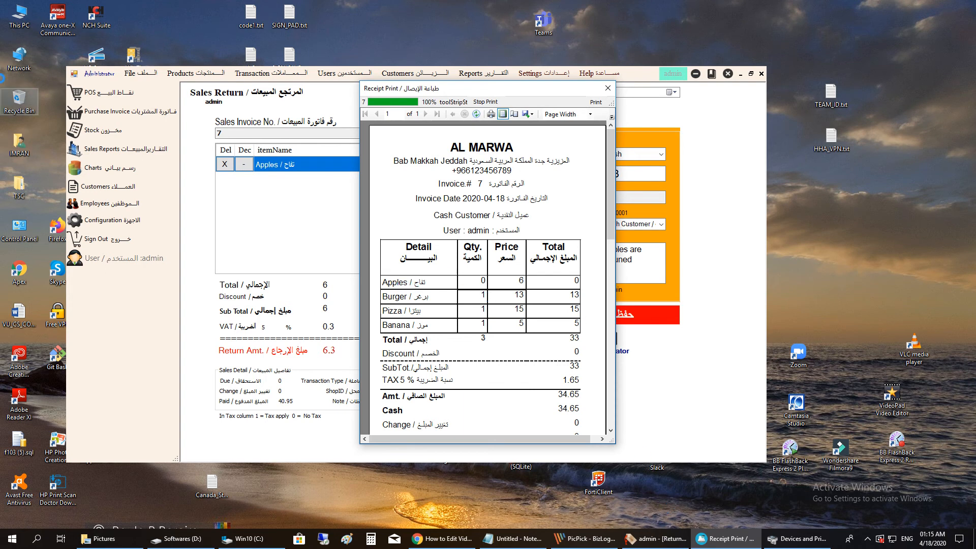
- Open the 123.pdf receipt from Win10 (C:) in Adobe Reader
double_click(20, 17)
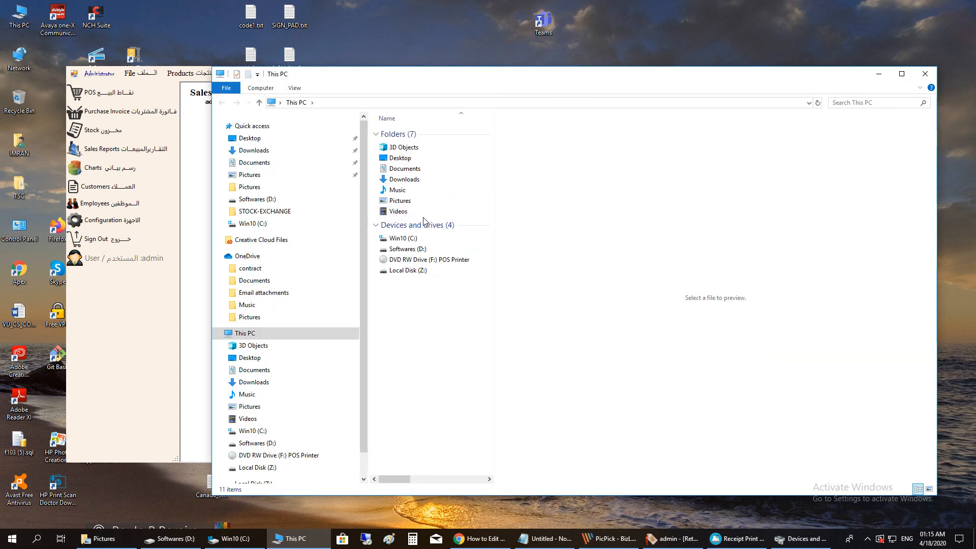
double_click(419, 248)
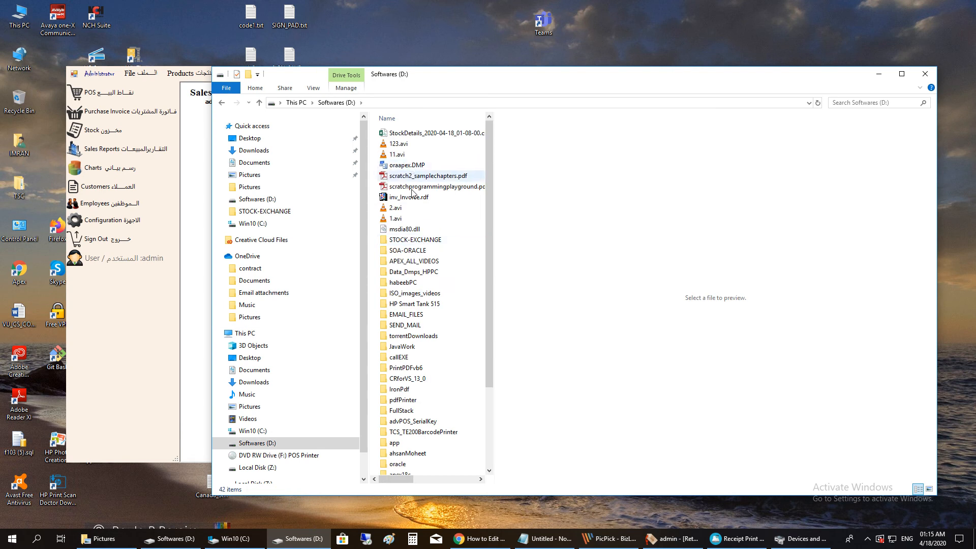
key(alt+Left)
double_click(427, 242)
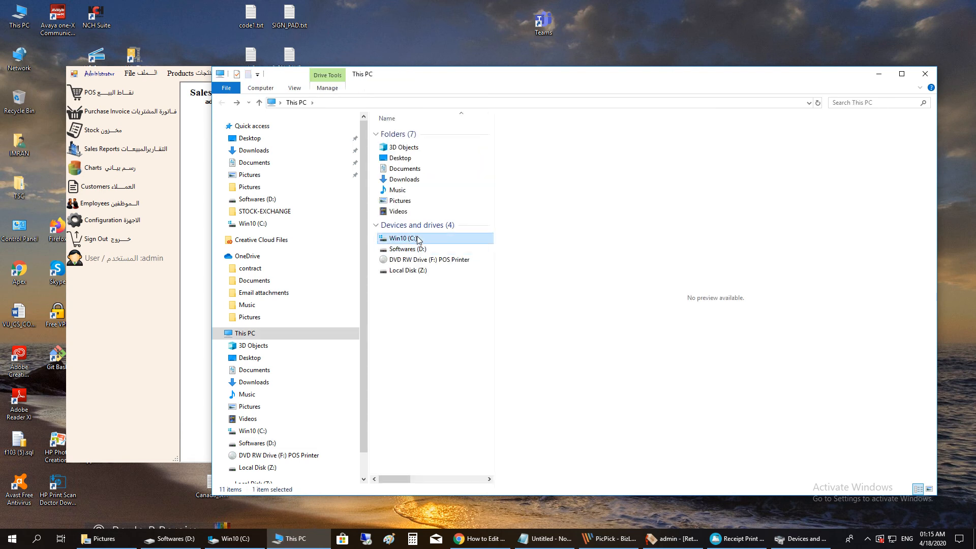
key(Down)
key(Return)
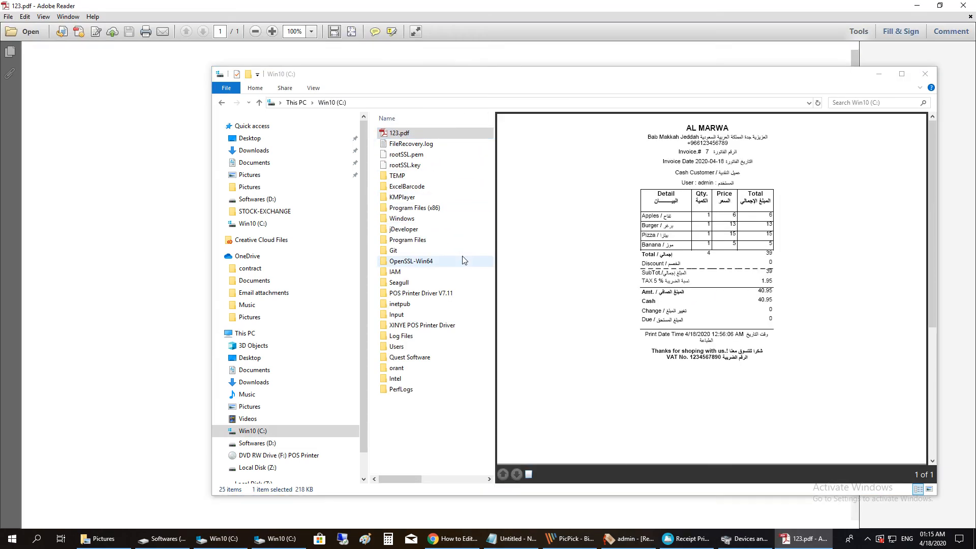
- Close Explorer, restore Adobe Reader and snap it to the right half of the screen
click(925, 74)
click(940, 9)
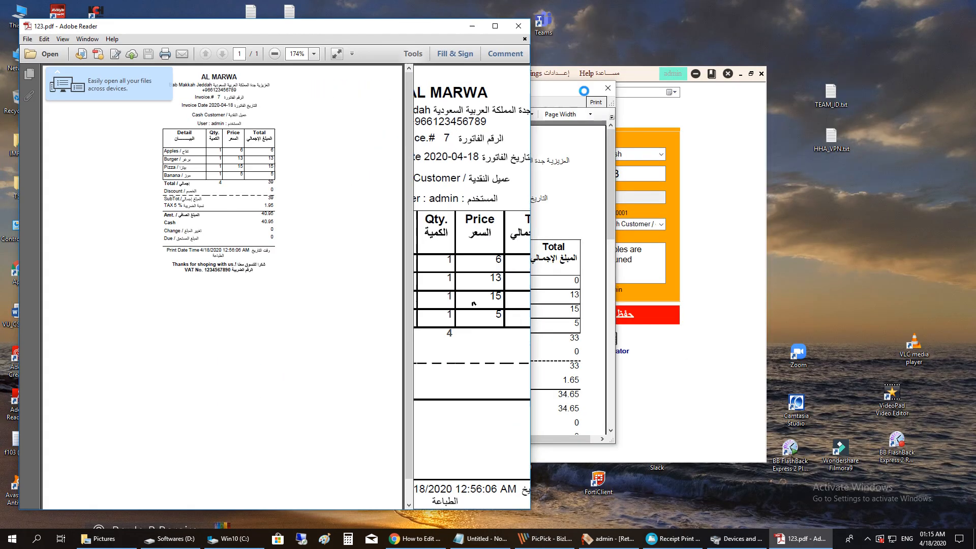
click(412, 54)
drag(453, 26, 974, 142)
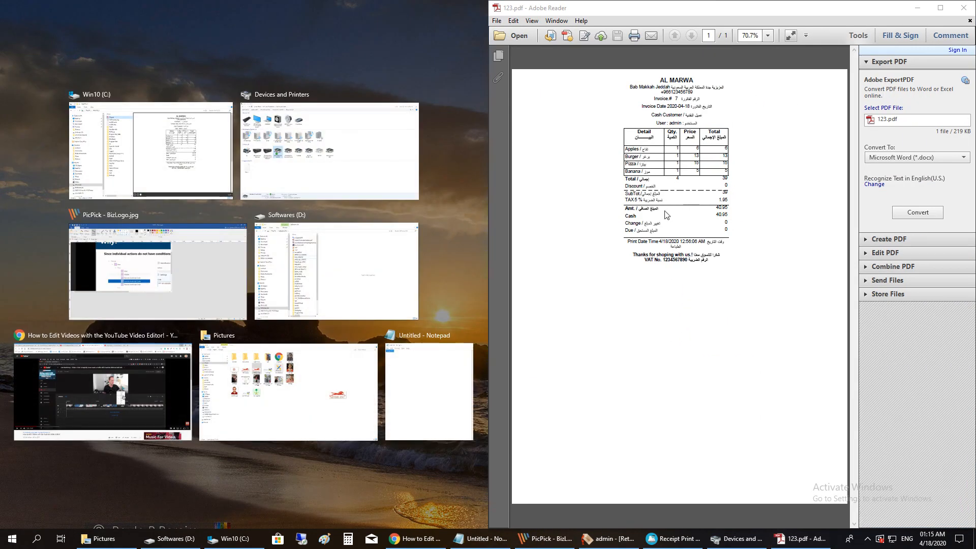
click(847, 13)
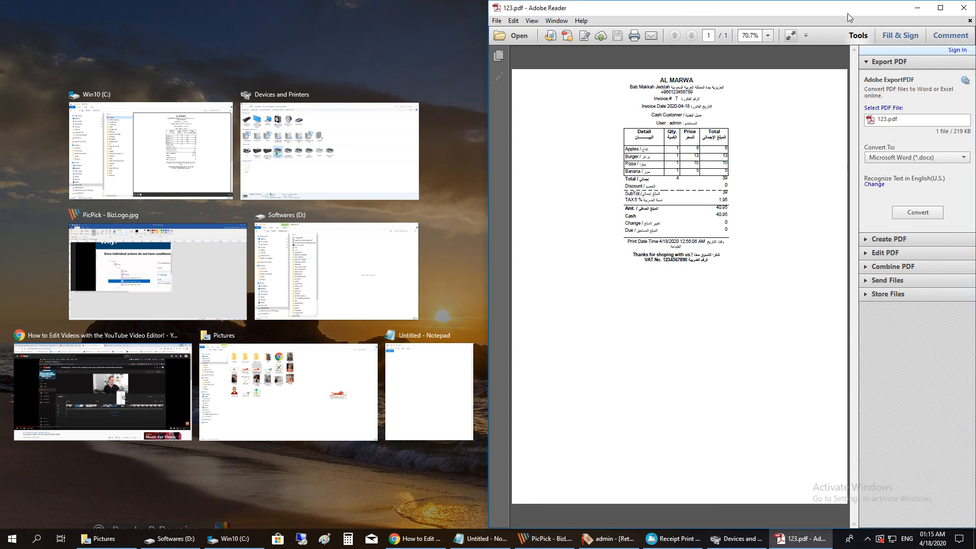
- Unsnap Reader into a floating window at 150% zoom and move it to the right edge
drag(705, 16, 588, 218)
scroll(573, 367, up, 3)
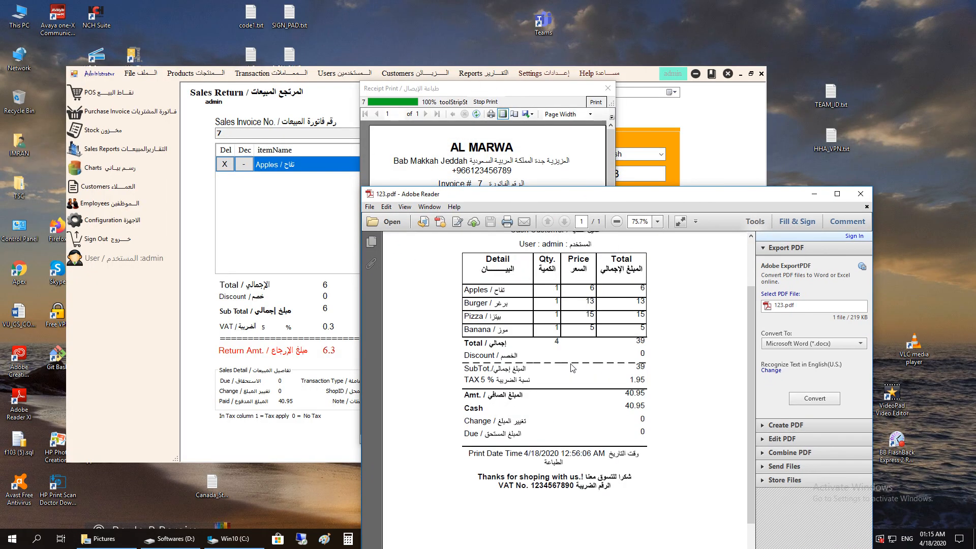
drag(535, 206, 488, 222)
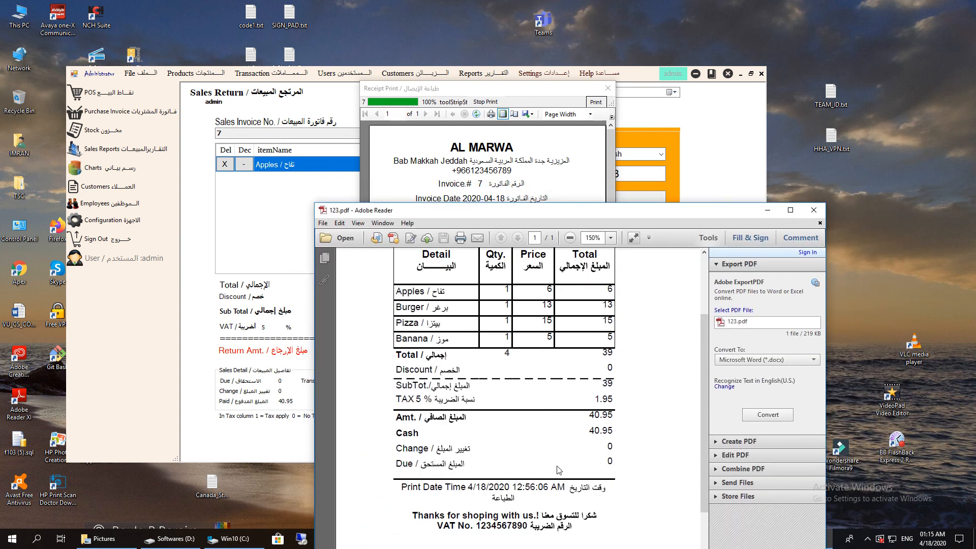
drag(553, 212, 905, 204)
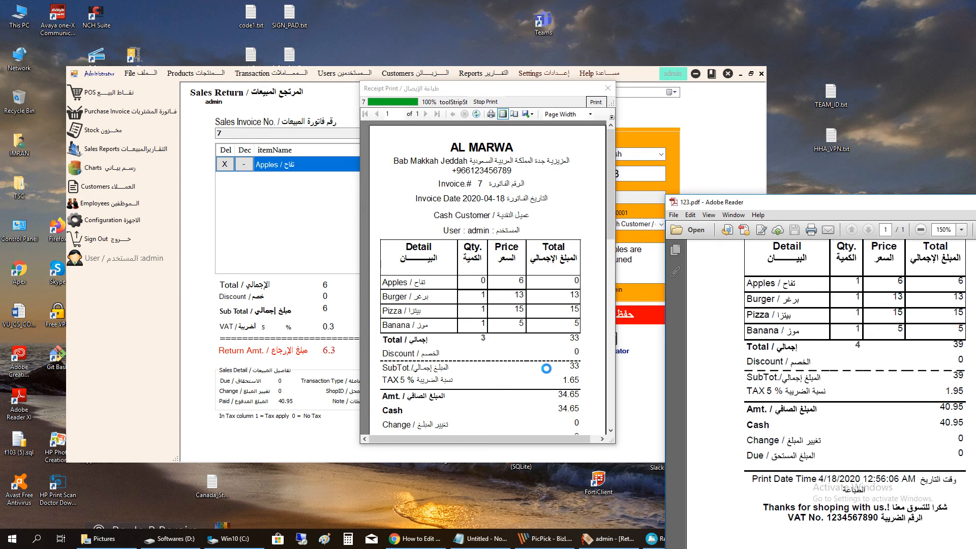
- Load invoice 7 for return and remove the Banana and Burger rows, keeping only Pizza
click(608, 88)
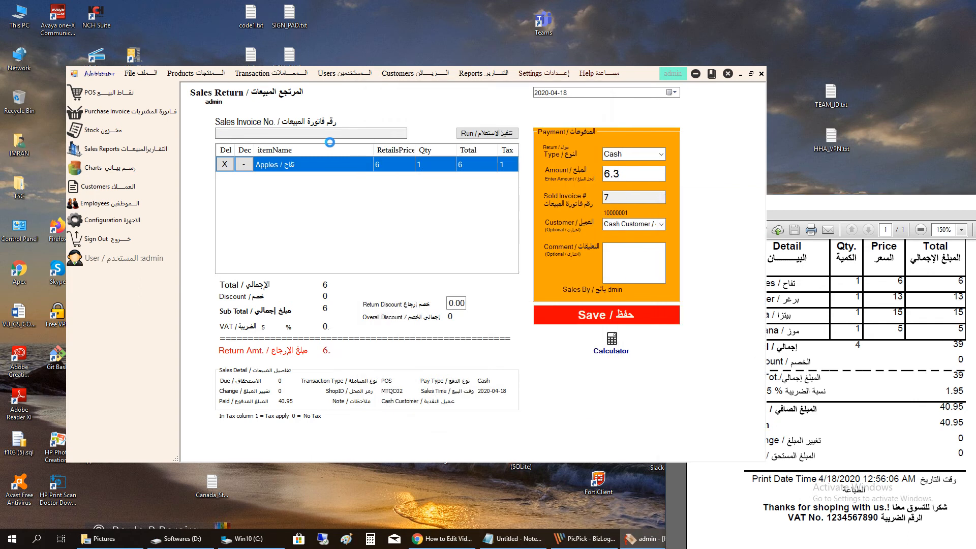
text(7)
key(Return)
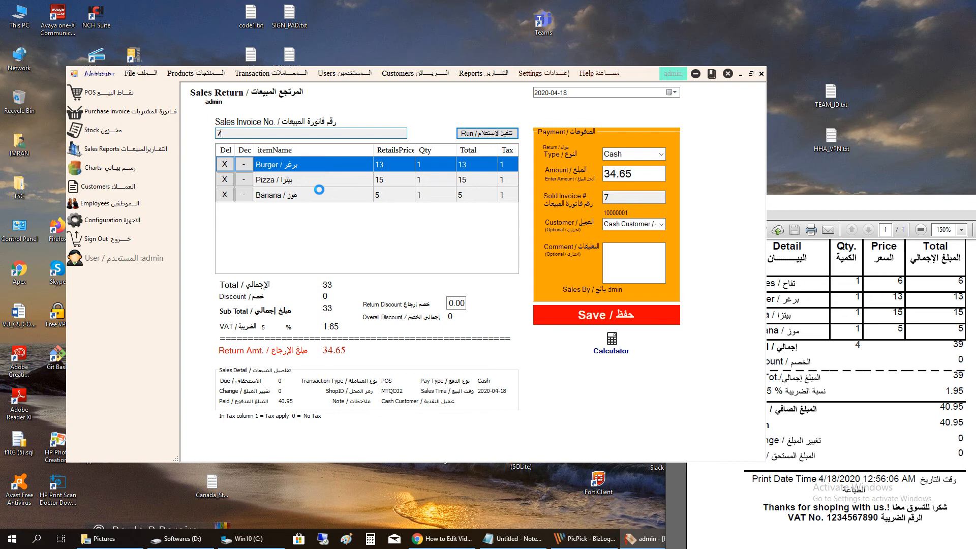
click(224, 195)
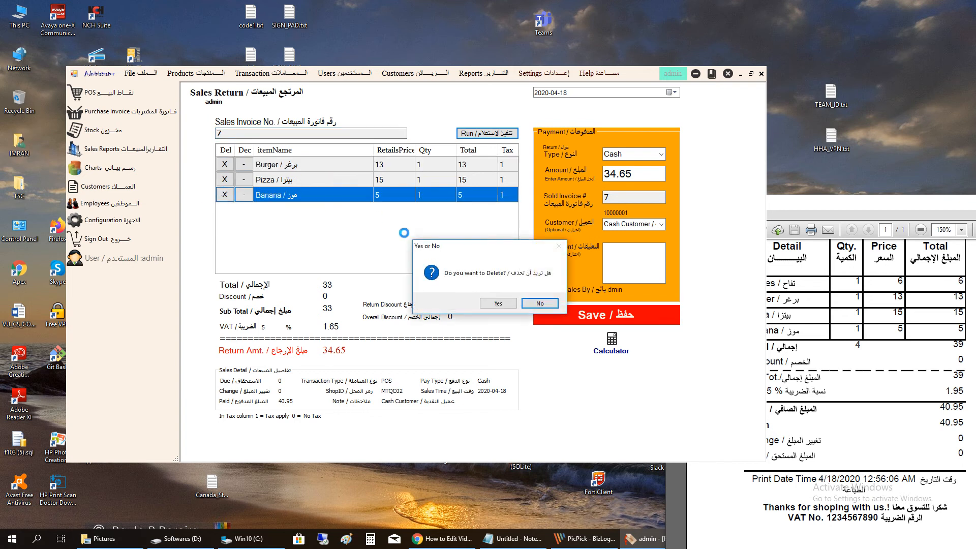
click(490, 302)
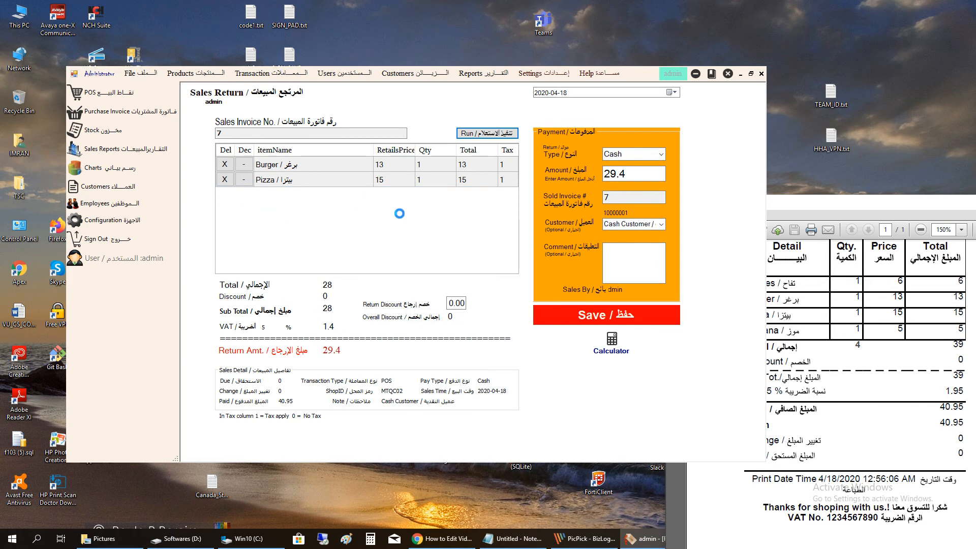
click(224, 164)
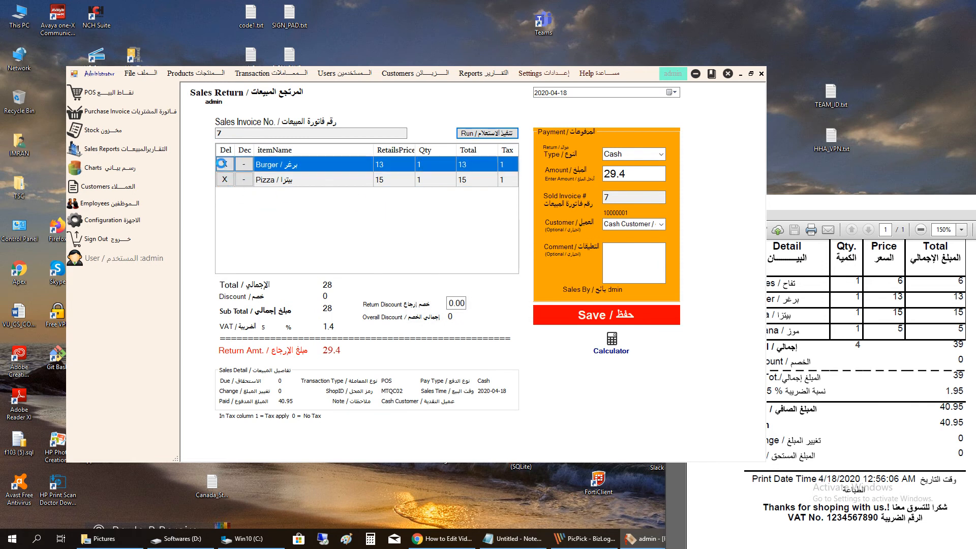
click(491, 303)
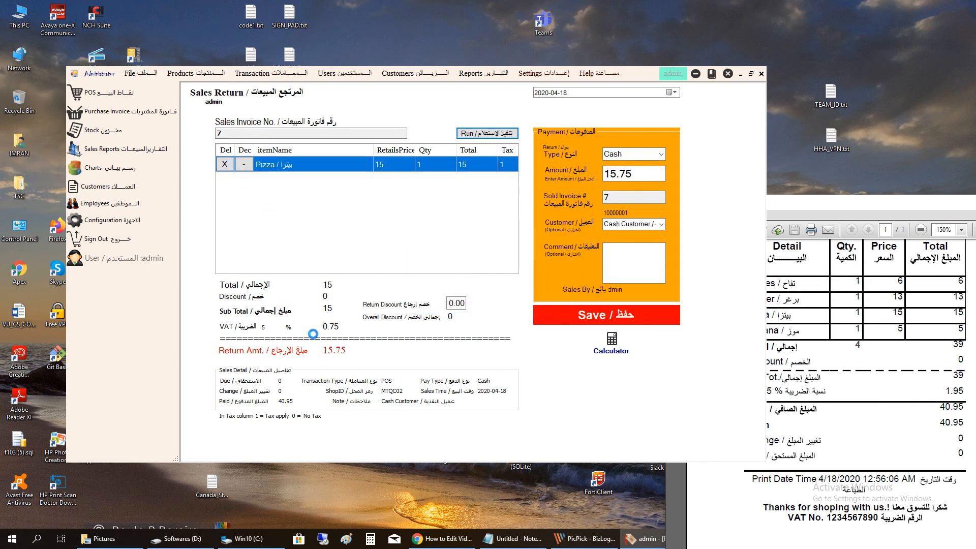
- Save the pizza return and print the updated invoice 7 receipt showing 18.9 net
click(620, 315)
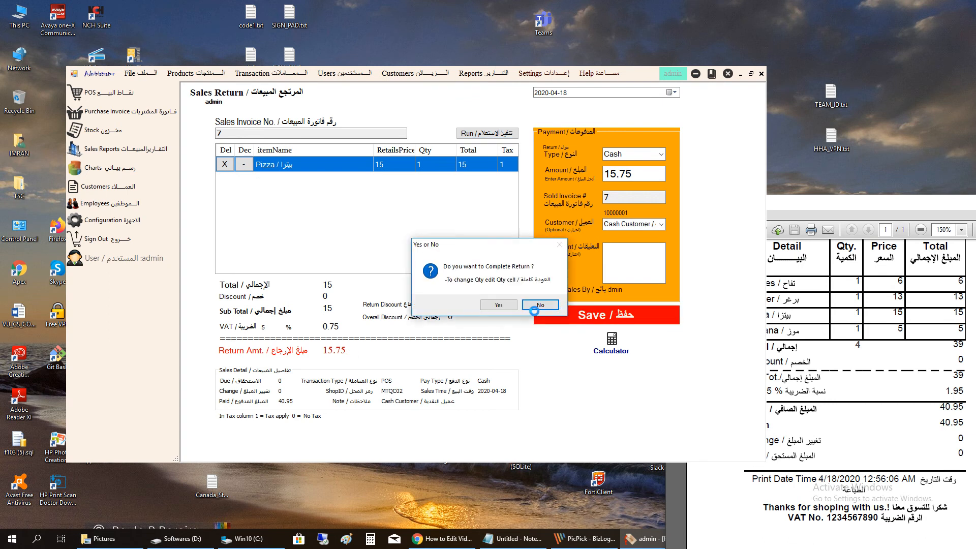
click(499, 304)
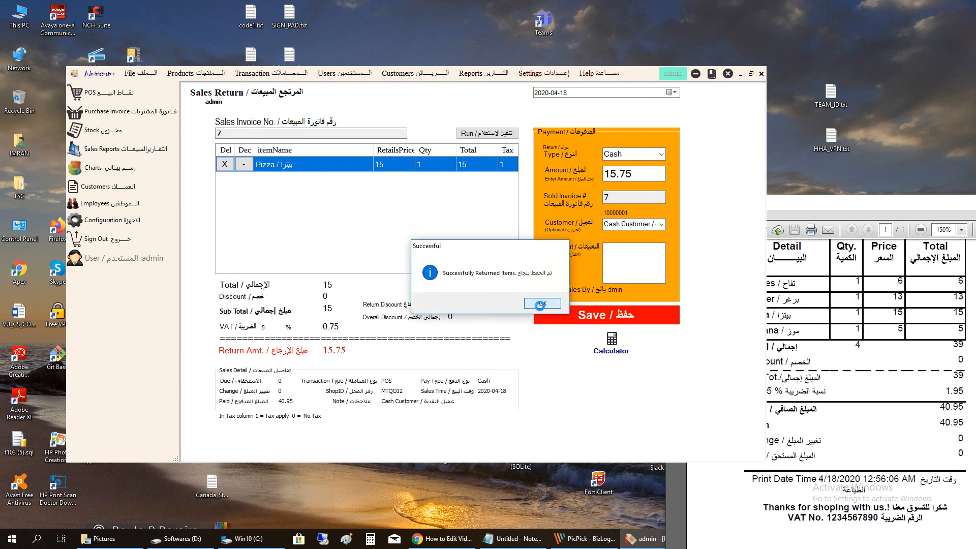
click(539, 305)
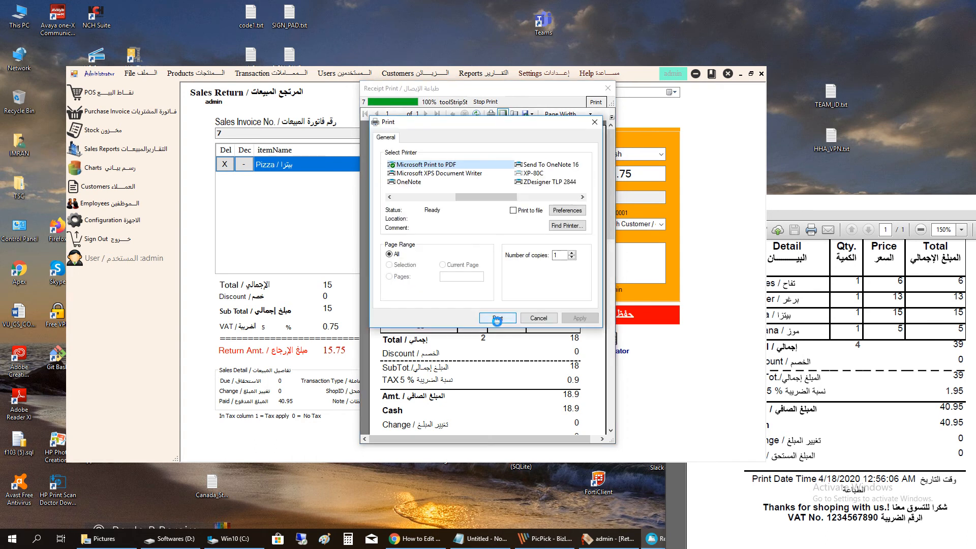
click(539, 318)
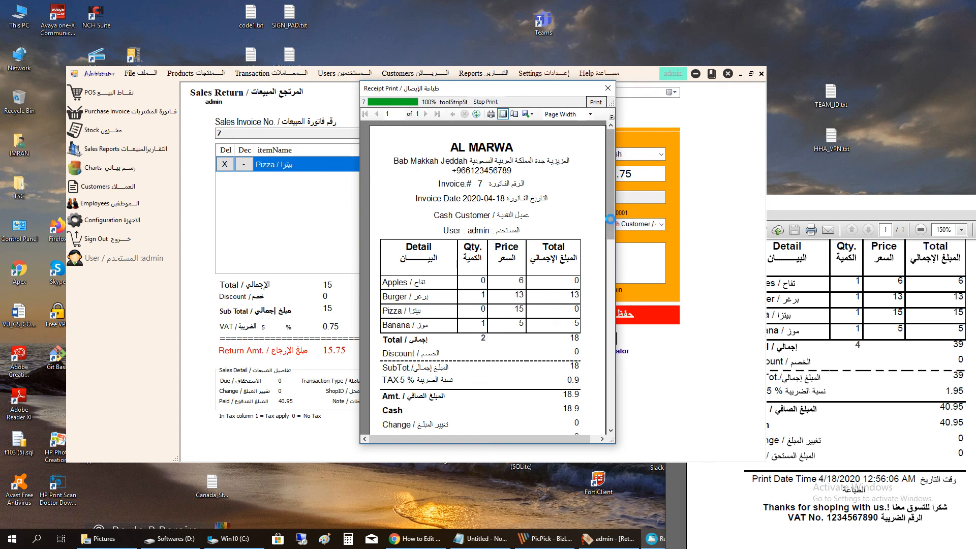
scroll(563, 304, down, 3)
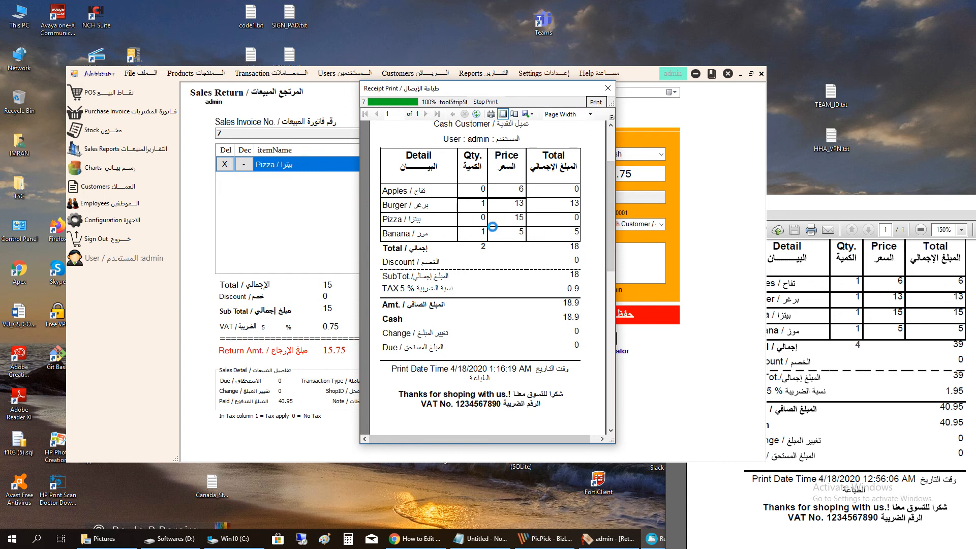
scroll(492, 226, up, 2)
click(607, 88)
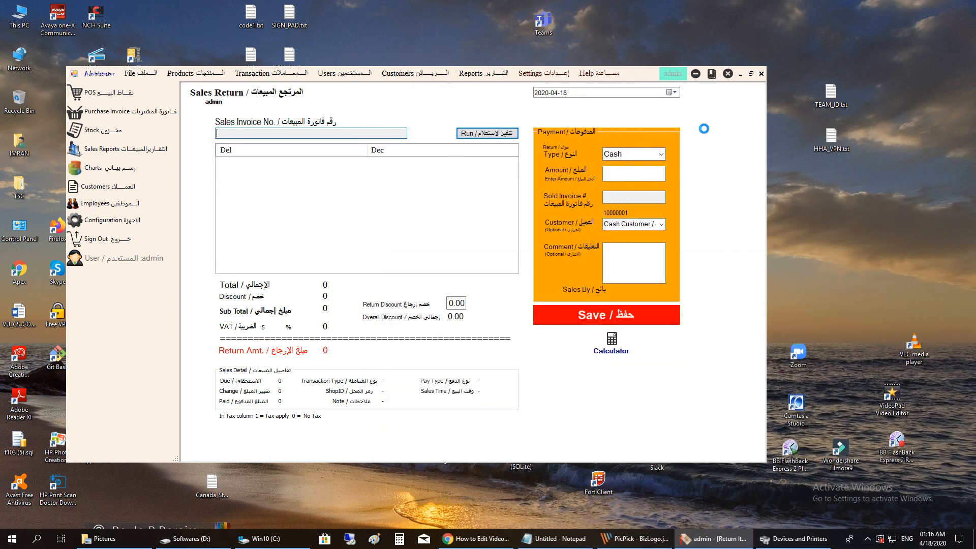
- Close the Sales Return form and briefly review the Transaction Due List
click(759, 73)
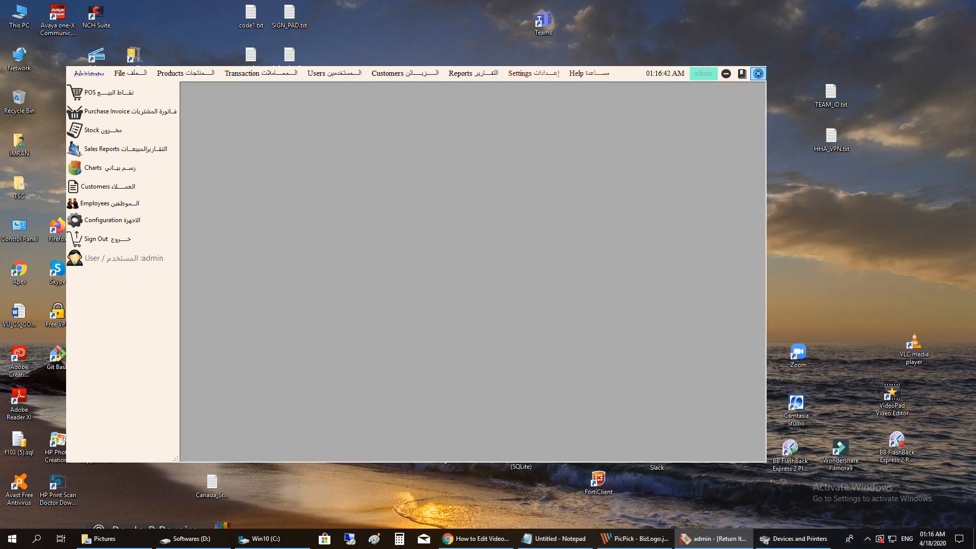
click(250, 74)
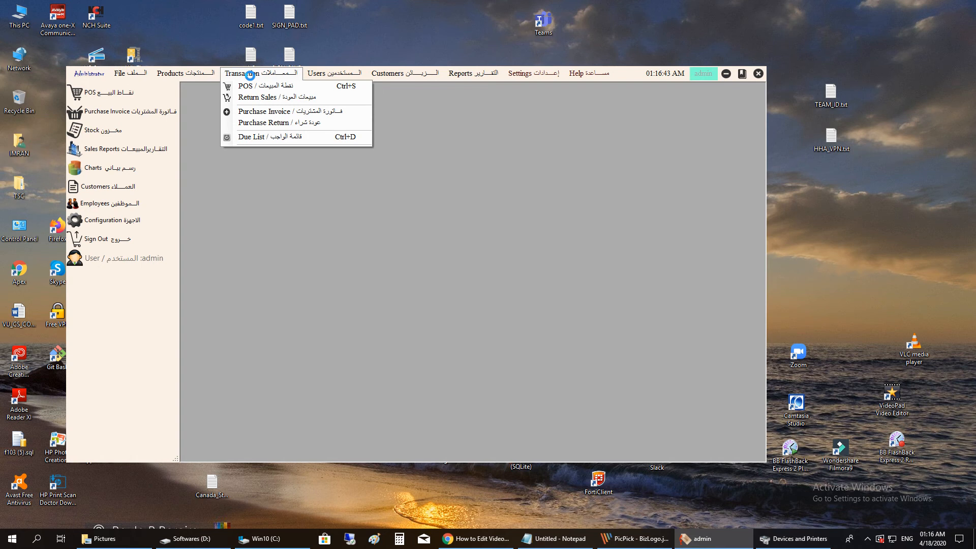
click(261, 136)
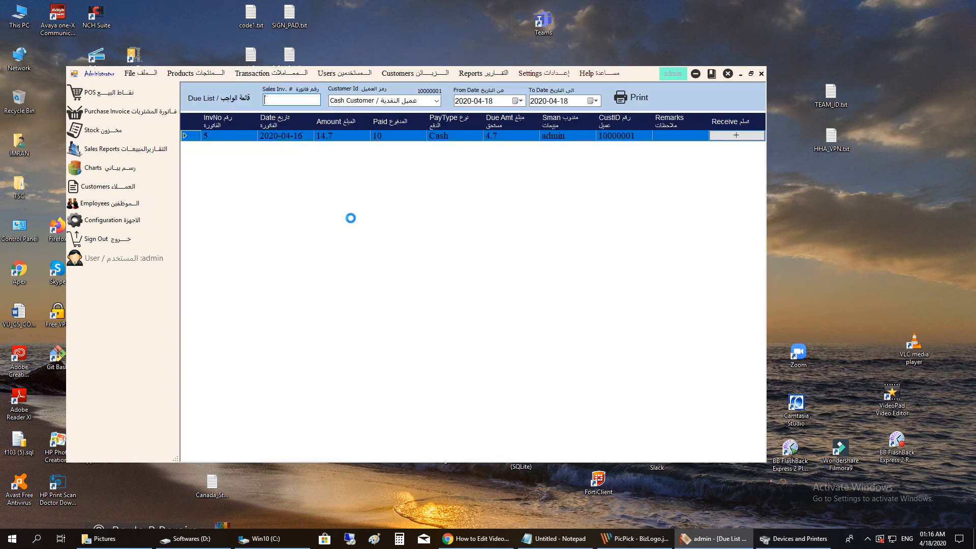
click(761, 74)
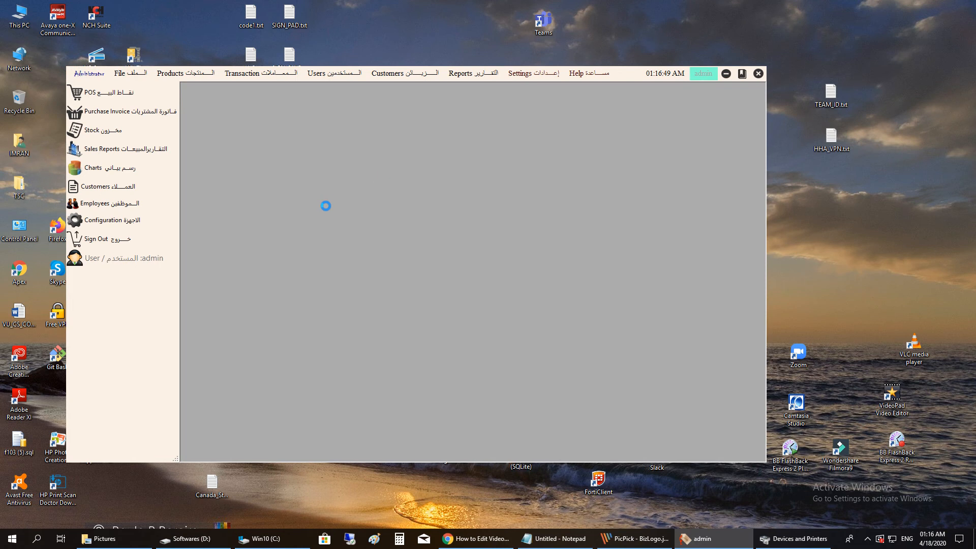
click(113, 92)
- Add Apples, Banana, Grapes, Strawberries, Pizza and Burger to the sale, totalling 67.2
click(529, 174)
click(608, 158)
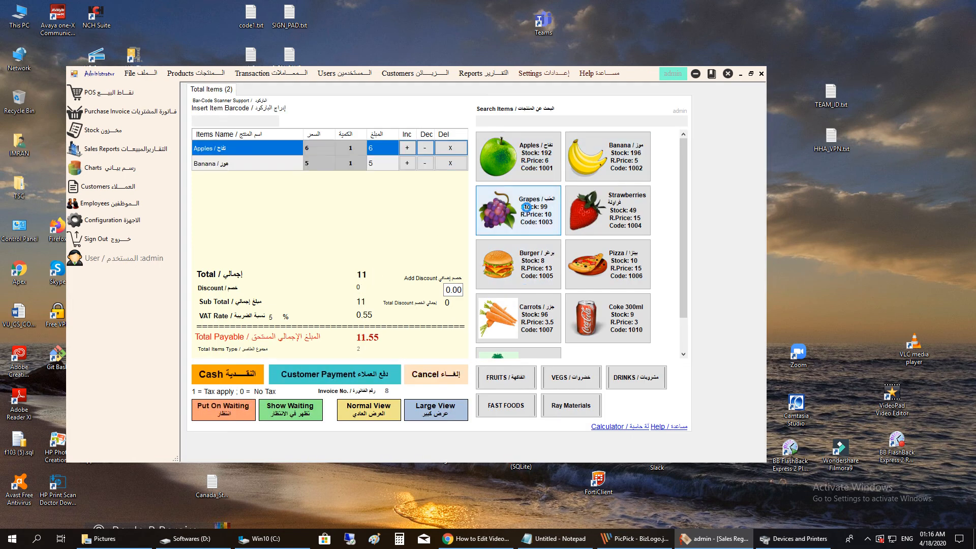
click(518, 211)
click(607, 211)
click(607, 264)
click(542, 253)
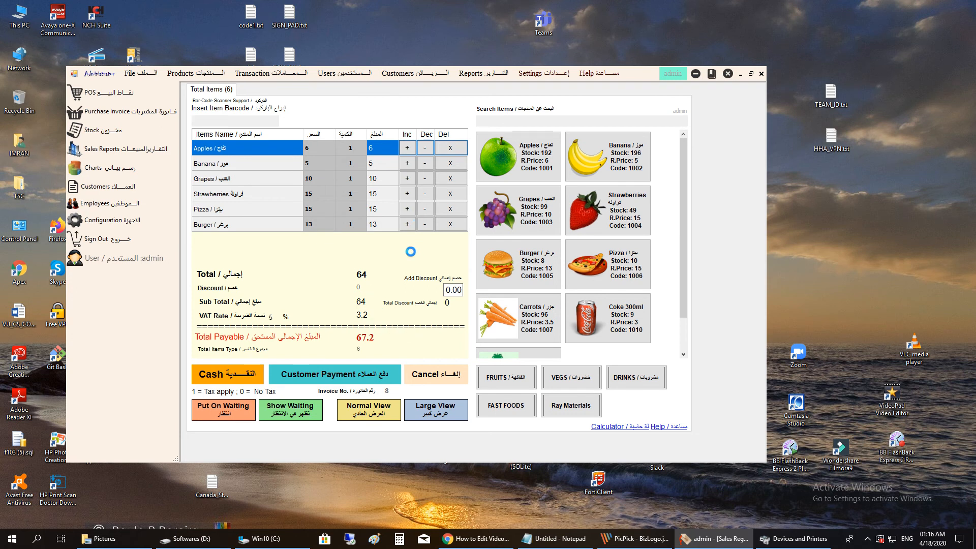
- Take a Cash payment of 50 from a registered customer and save the sale only, leaving 17.2 due
click(308, 380)
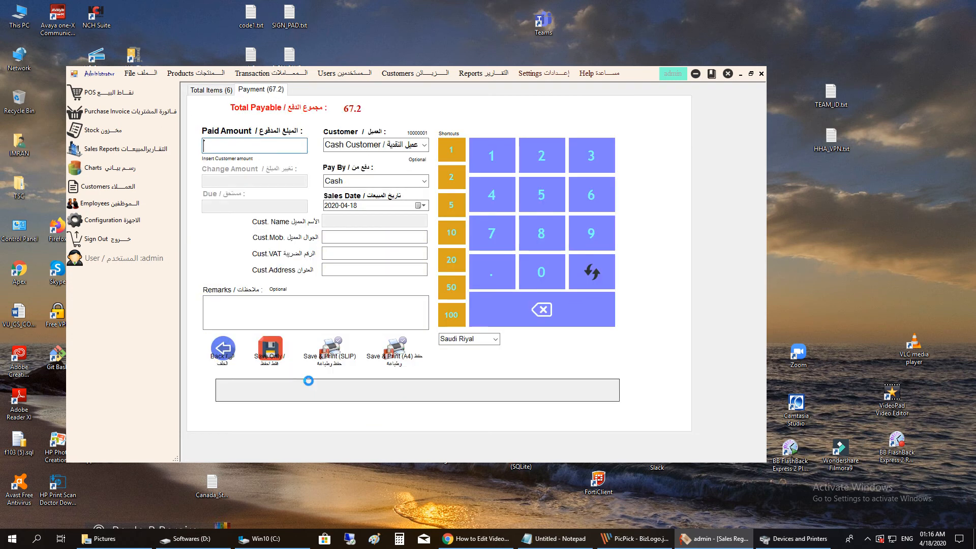
click(423, 181)
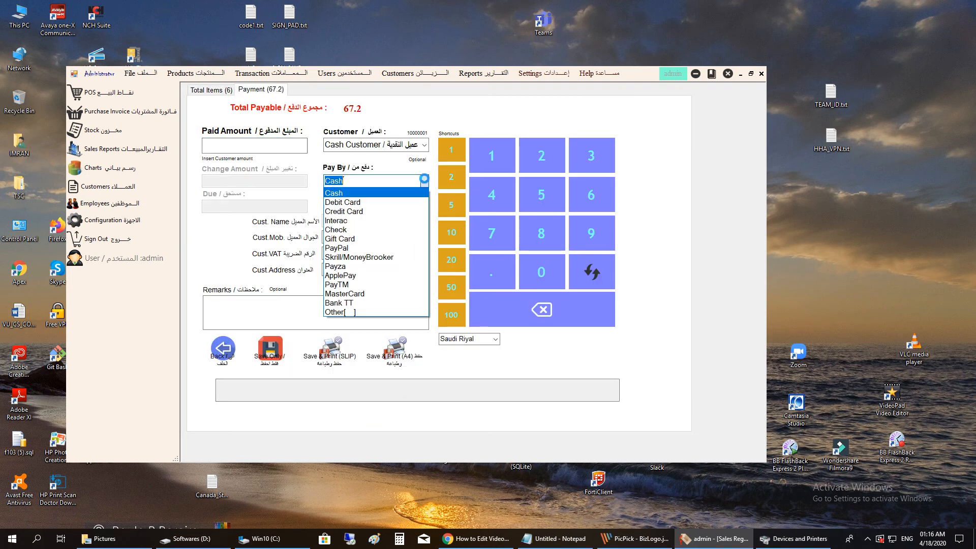
click(423, 181)
click(422, 148)
click(356, 170)
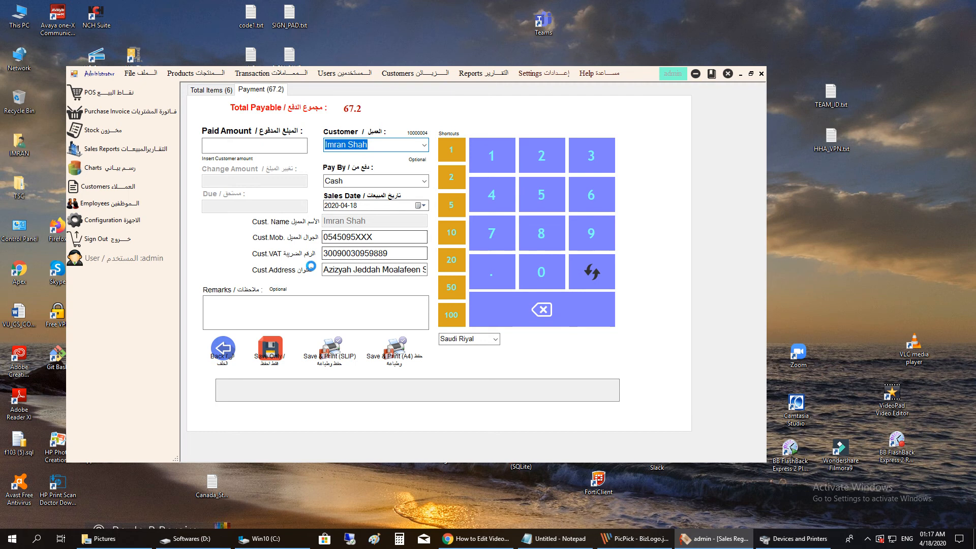
click(272, 146)
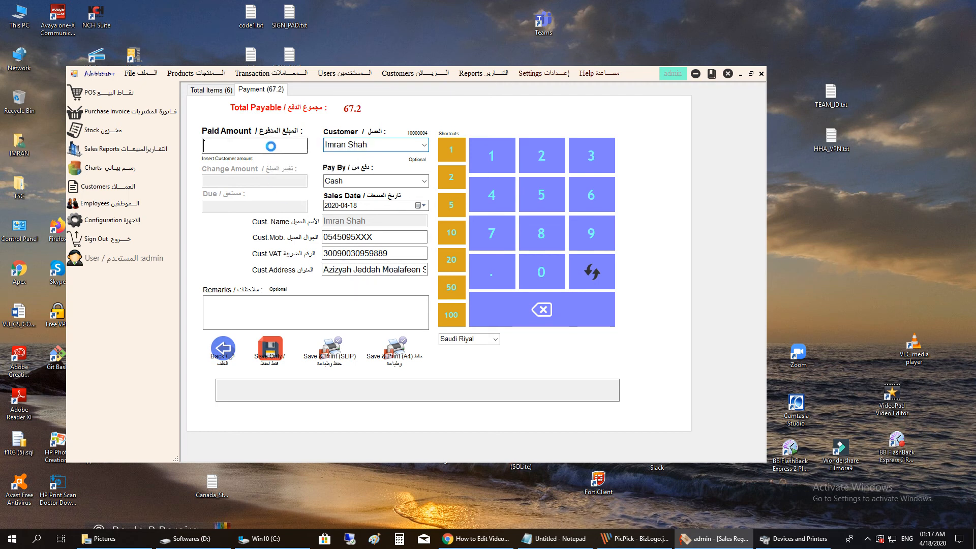
text(50)
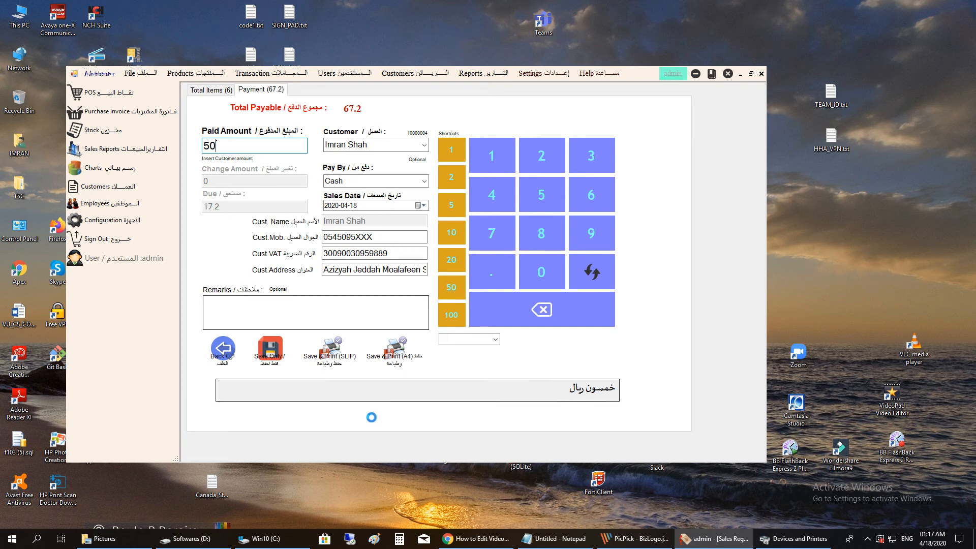
click(270, 351)
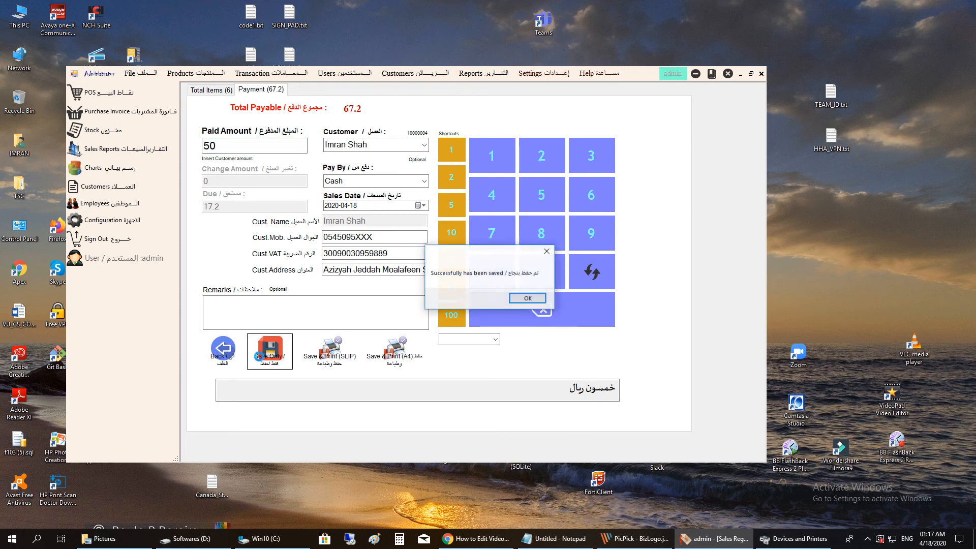
click(528, 302)
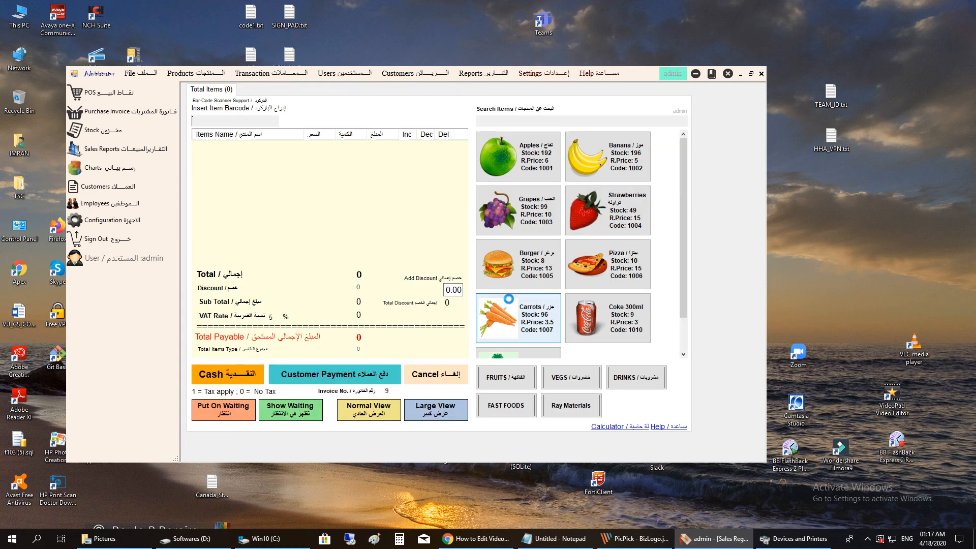
click(760, 74)
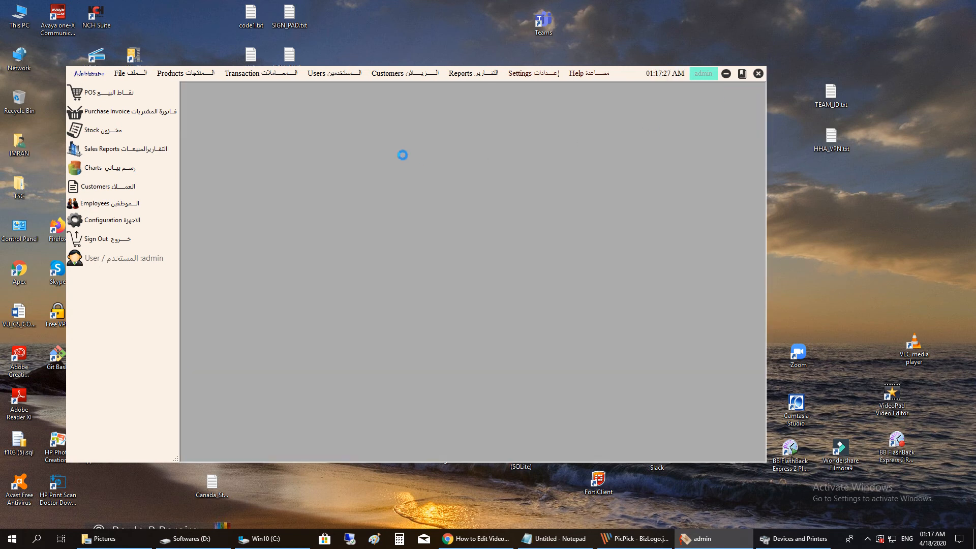
click(272, 73)
click(266, 135)
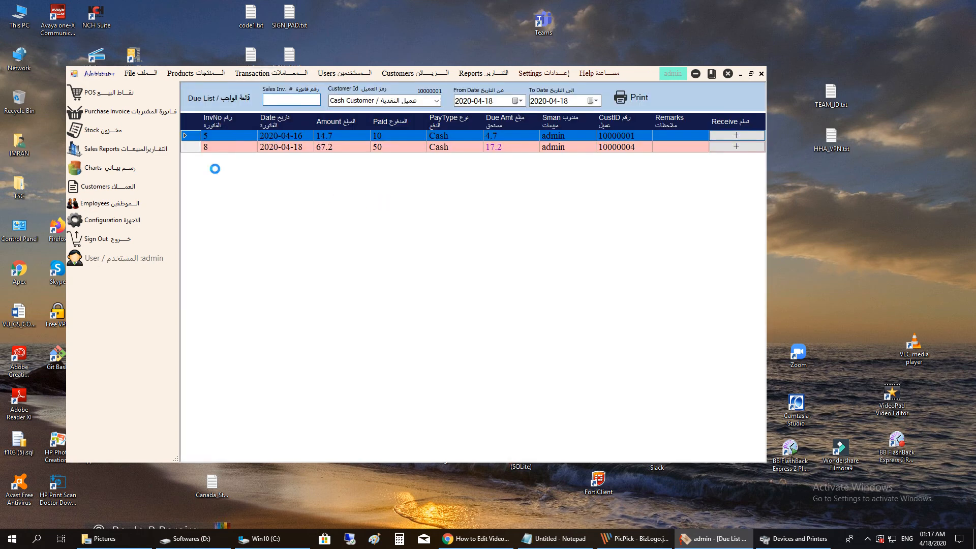
double_click(224, 147)
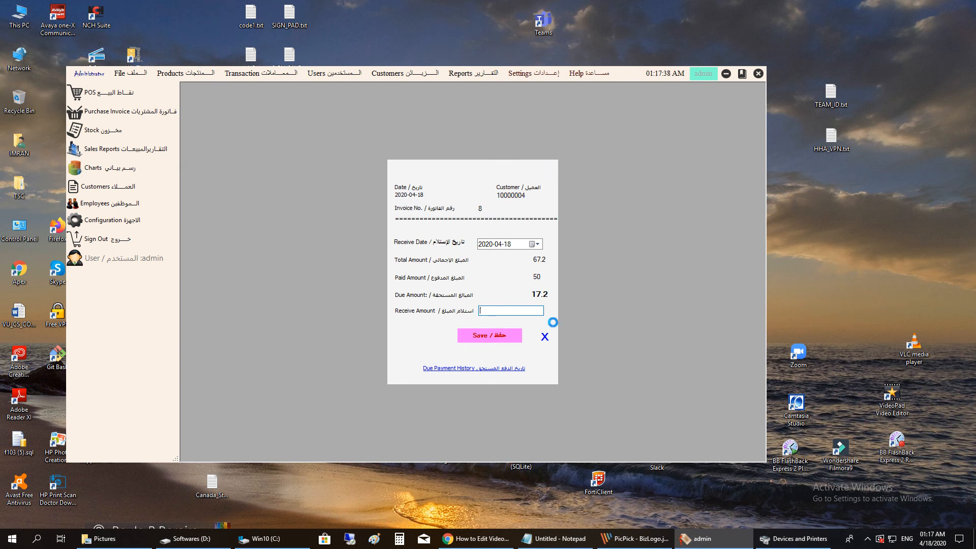
key(Escape)
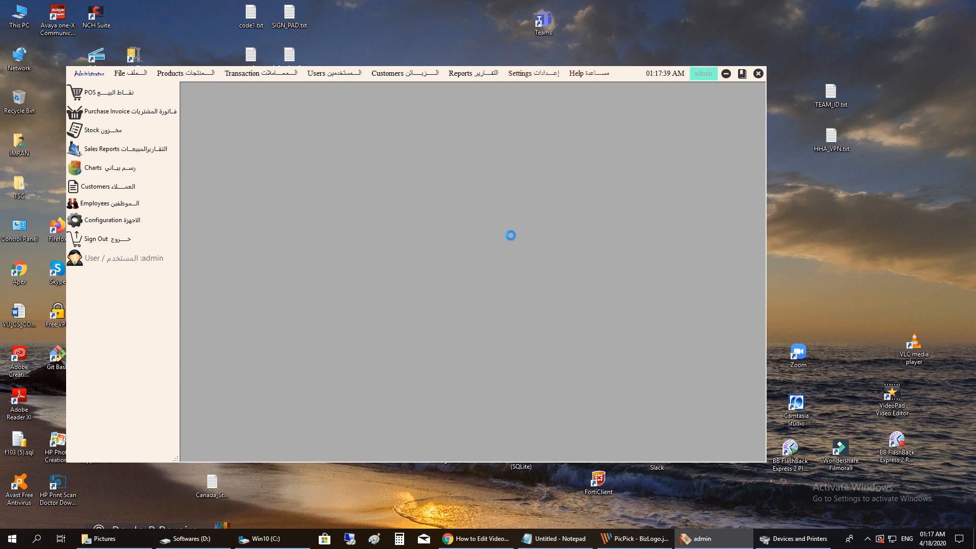
- Open the Sales Purchase Reports dialog, dated 2020-03-19 to 2020-04-18, from the Reports menu
click(457, 72)
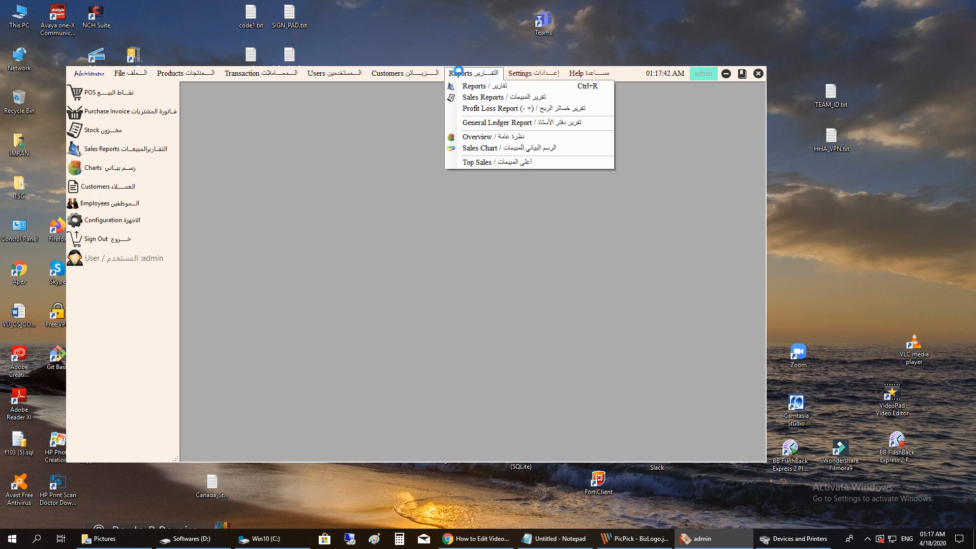
mouse_move(335, 72)
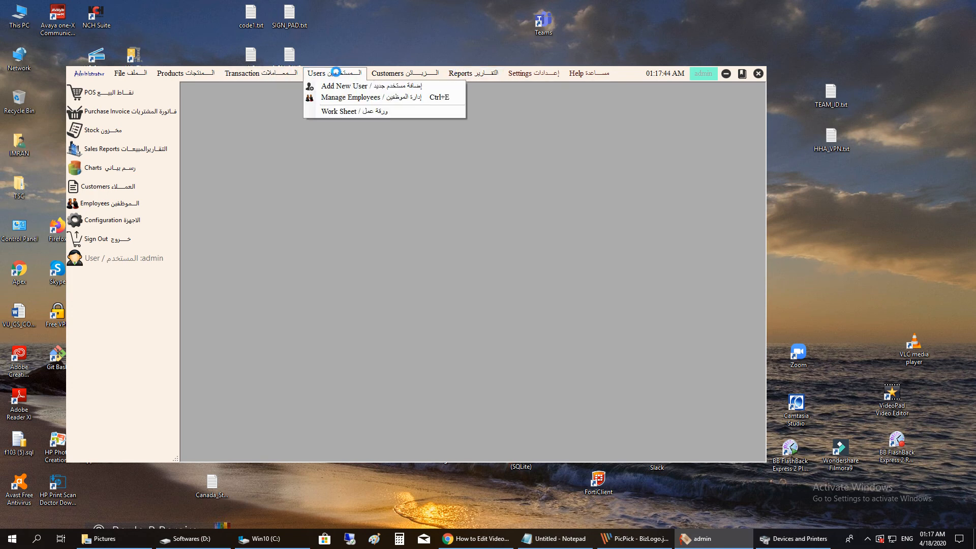
mouse_move(273, 77)
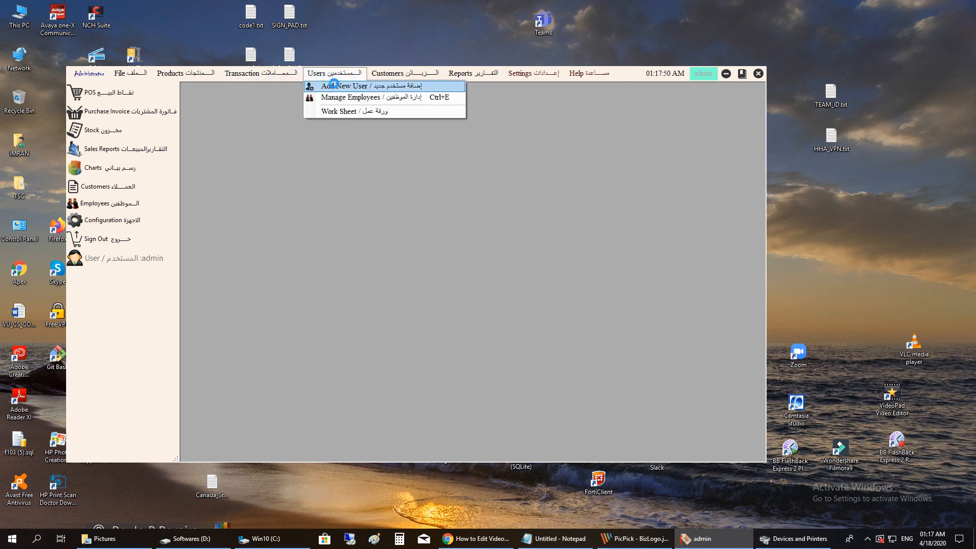
mouse_move(385, 74)
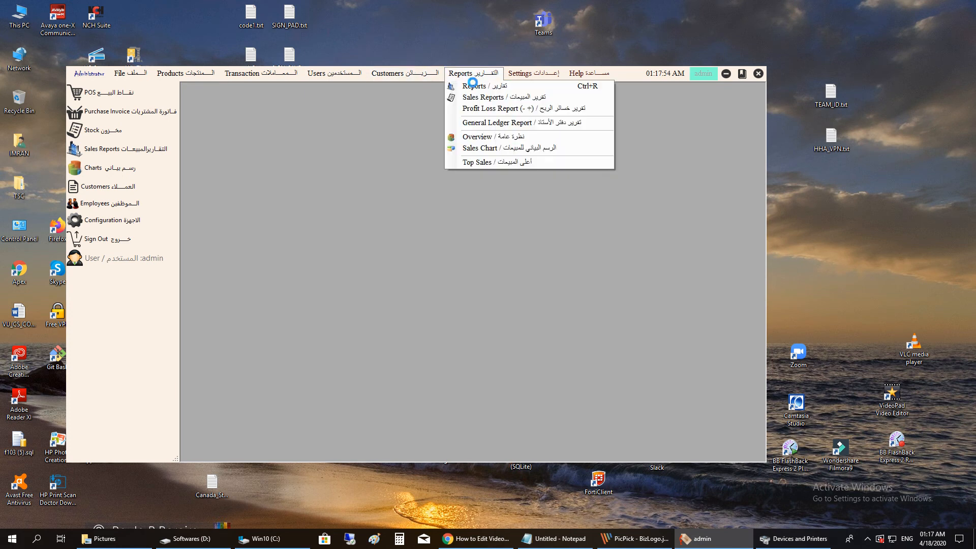
click(478, 88)
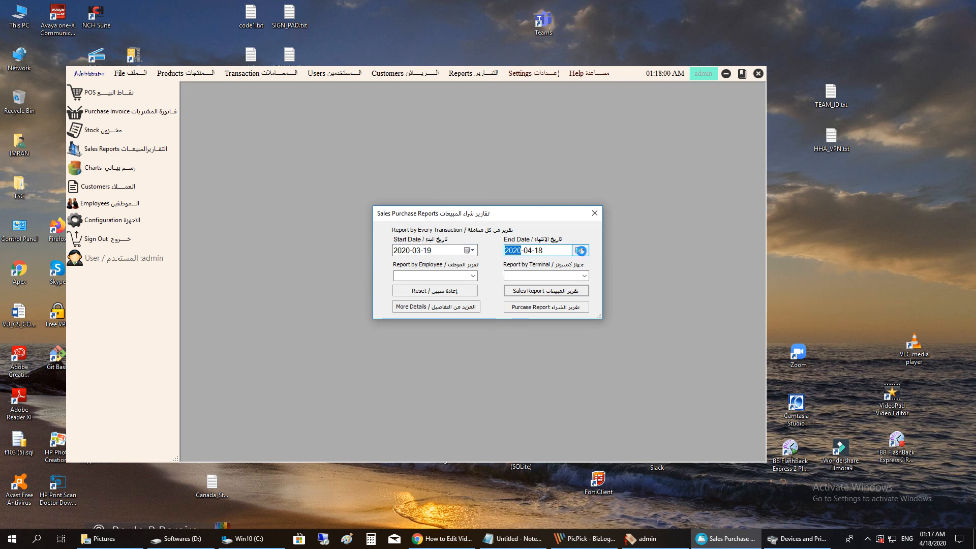
- Run the Sales Report for 2020-04-18 only, listing invoices 6–8 totalling 129.15
click(542, 289)
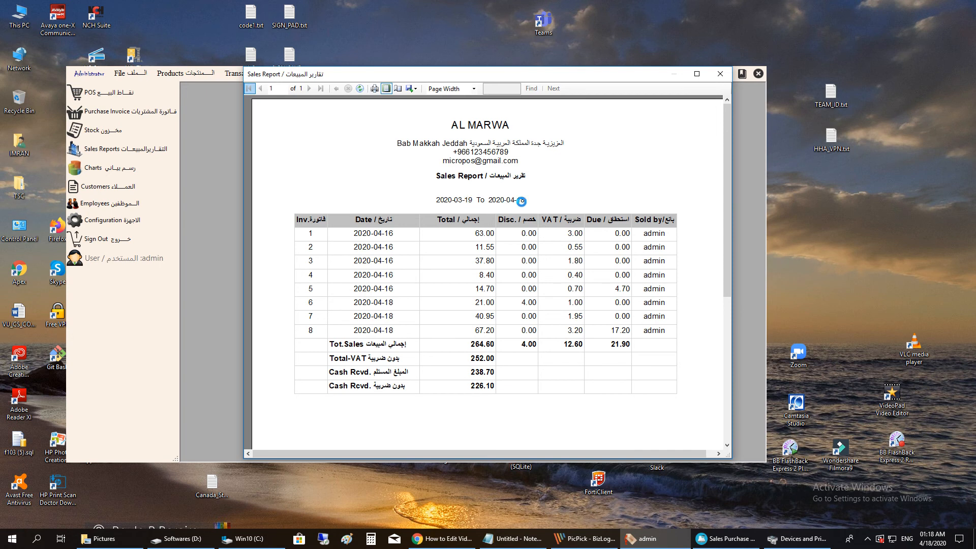
click(721, 73)
click(468, 250)
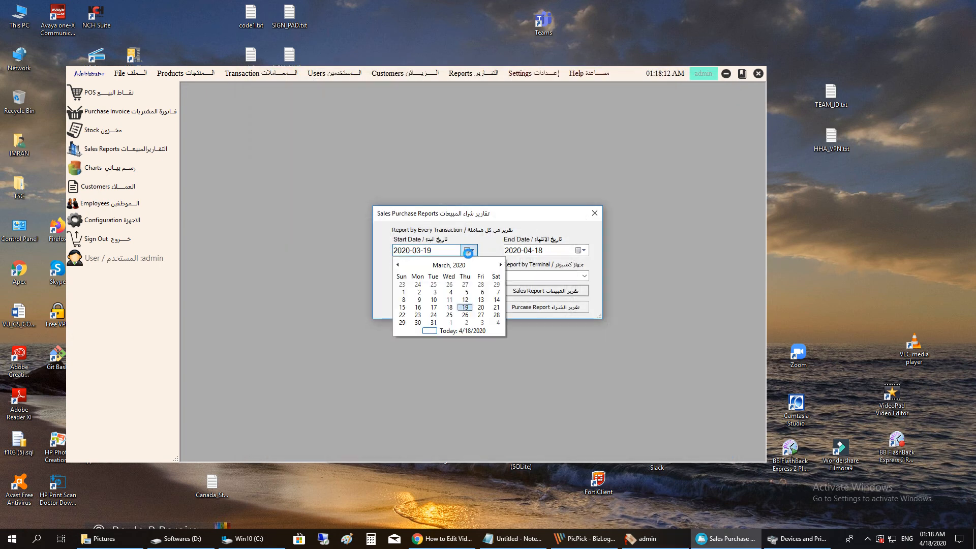
click(437, 331)
click(581, 250)
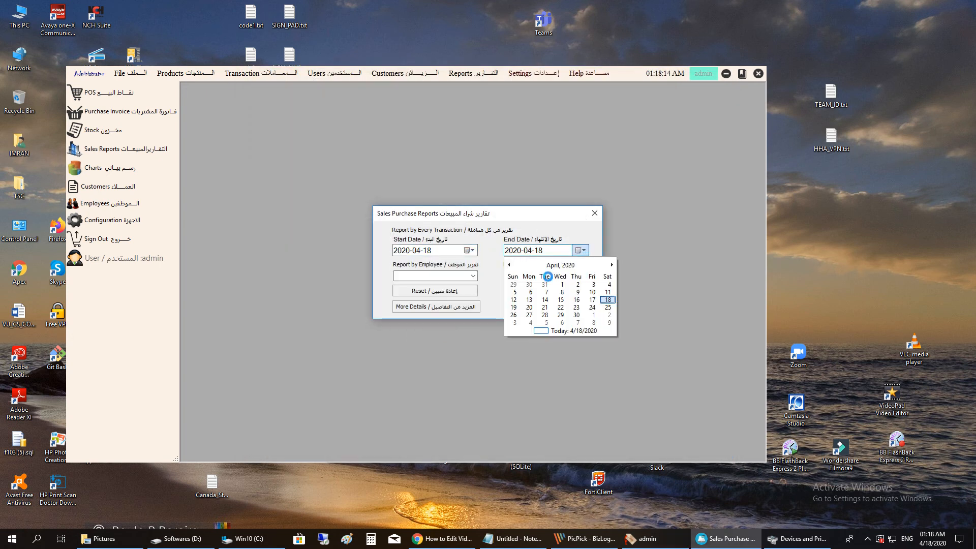
click(543, 332)
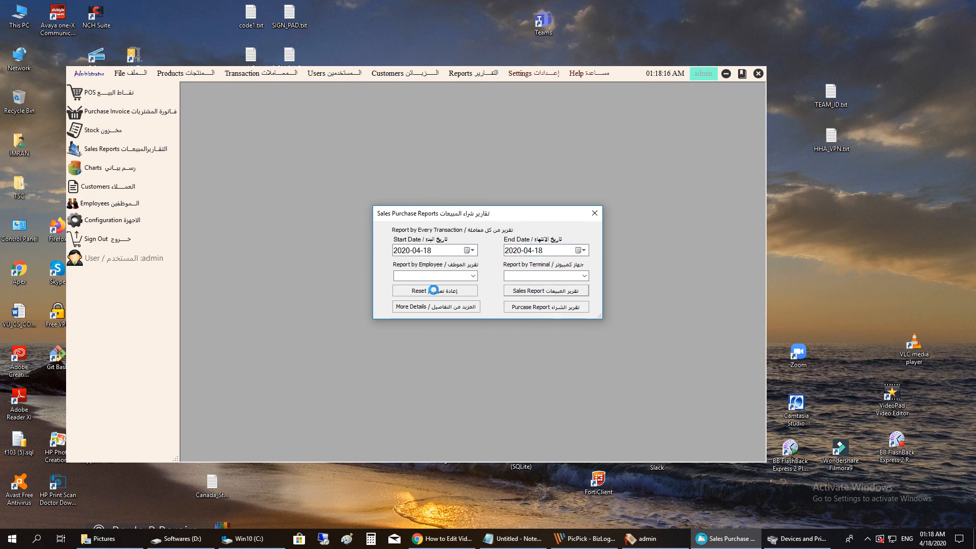
click(433, 290)
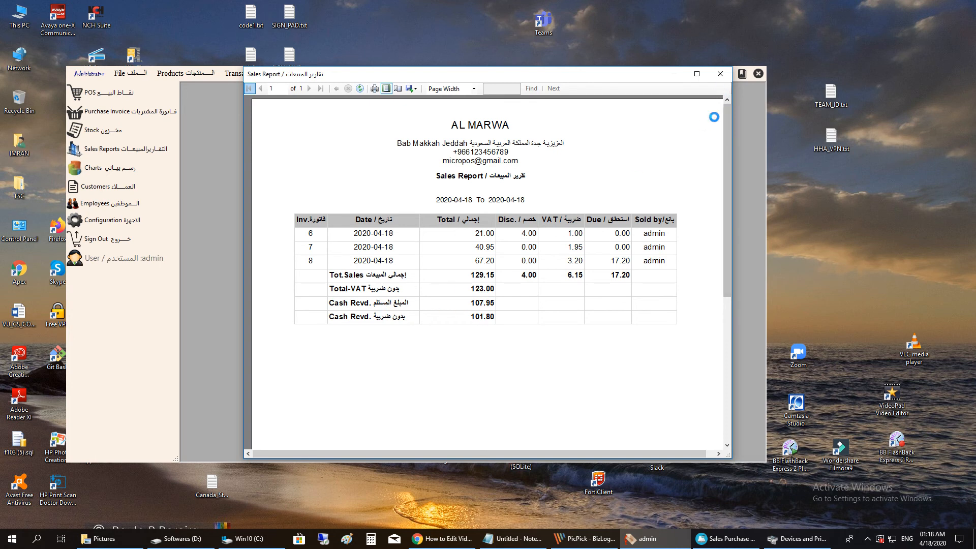
click(711, 76)
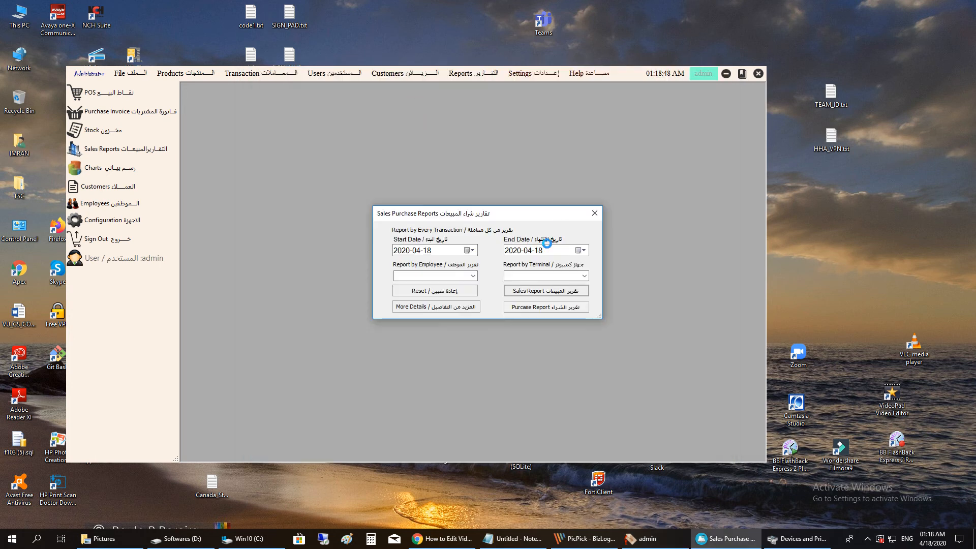
- Run the Purchase Report for 2020-04-01 to 2020-04-18, showing one 425.25 cash-supplier purchase
click(517, 307)
click(523, 307)
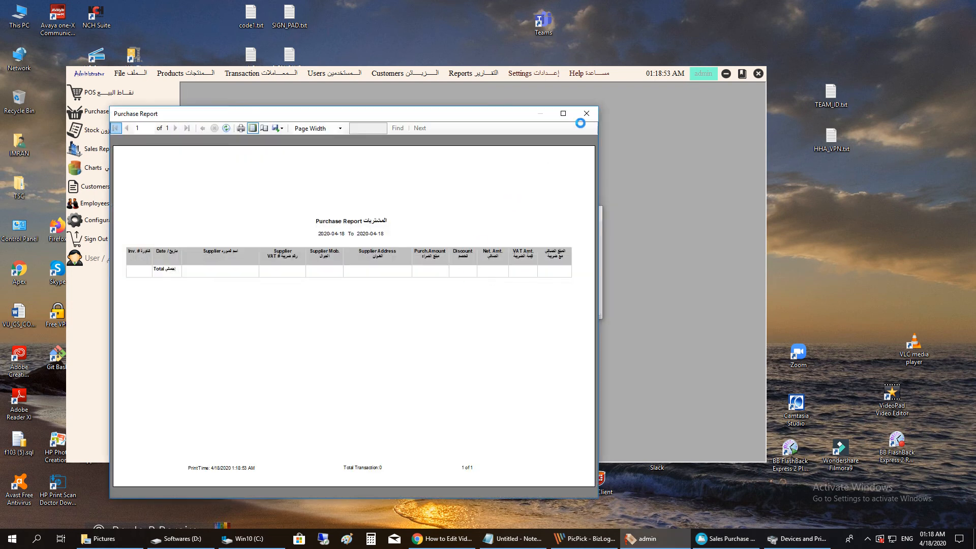
click(582, 111)
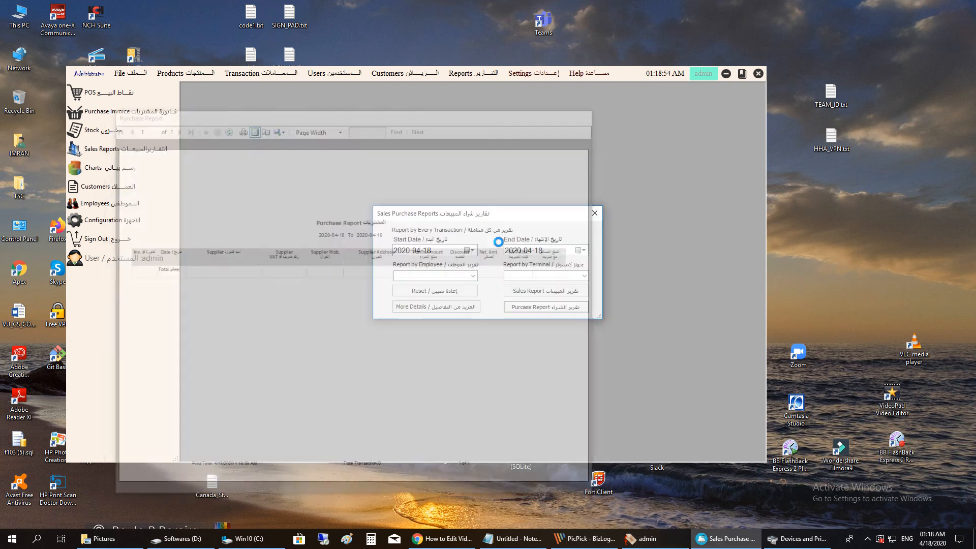
click(465, 250)
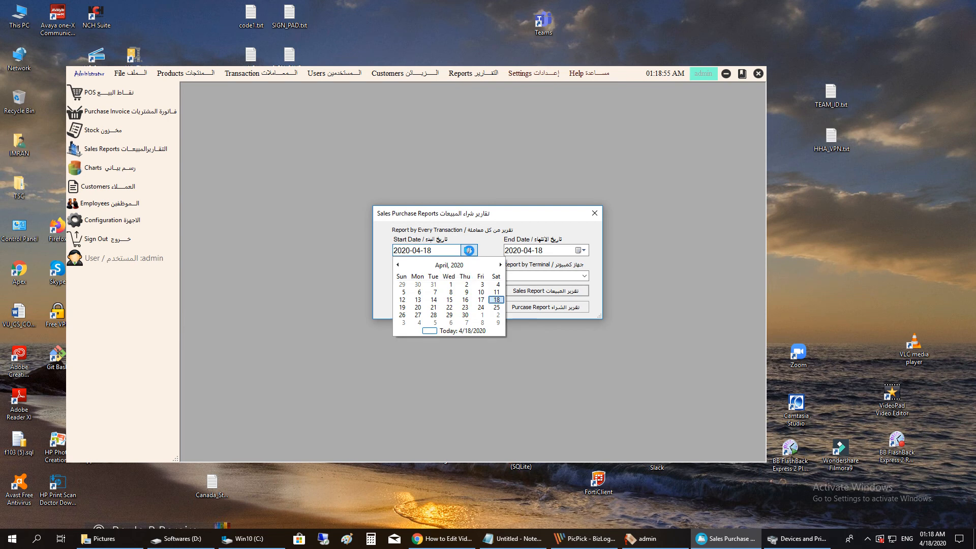
click(449, 284)
click(519, 305)
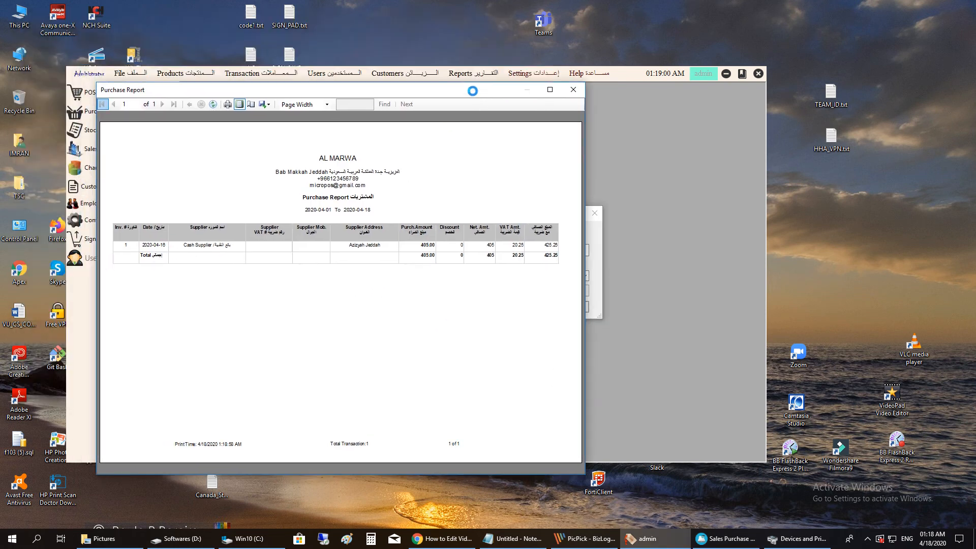
click(637, 114)
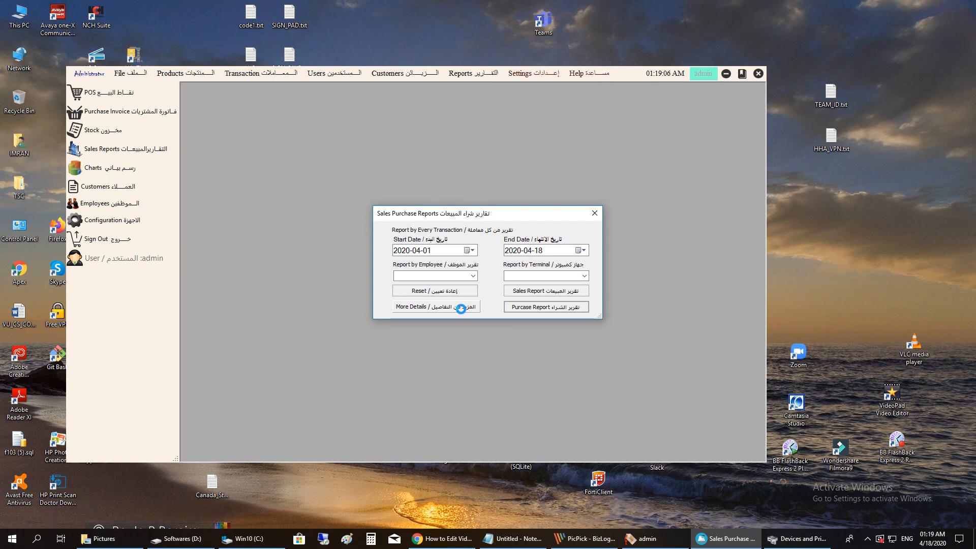
- Open the More Details sales report in a small window, then close it
click(460, 307)
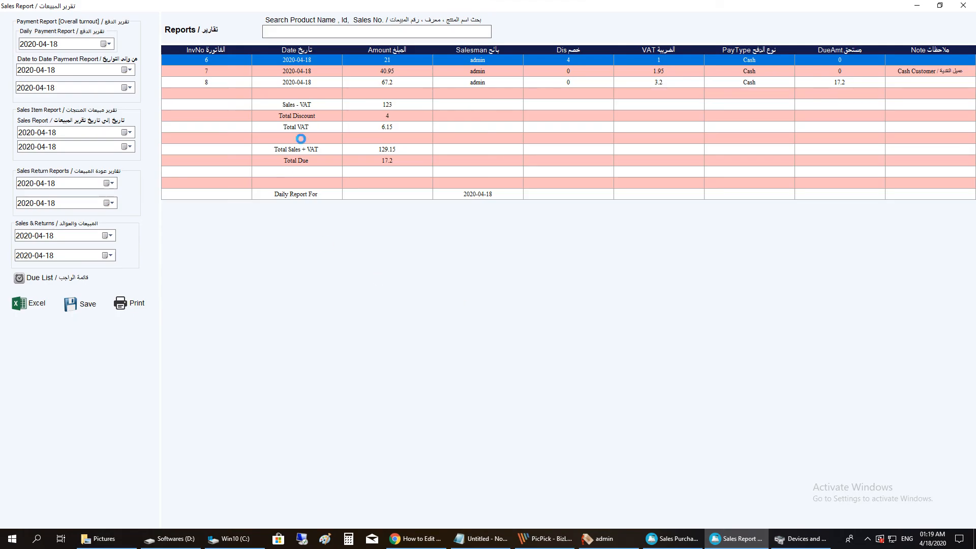
click(939, 6)
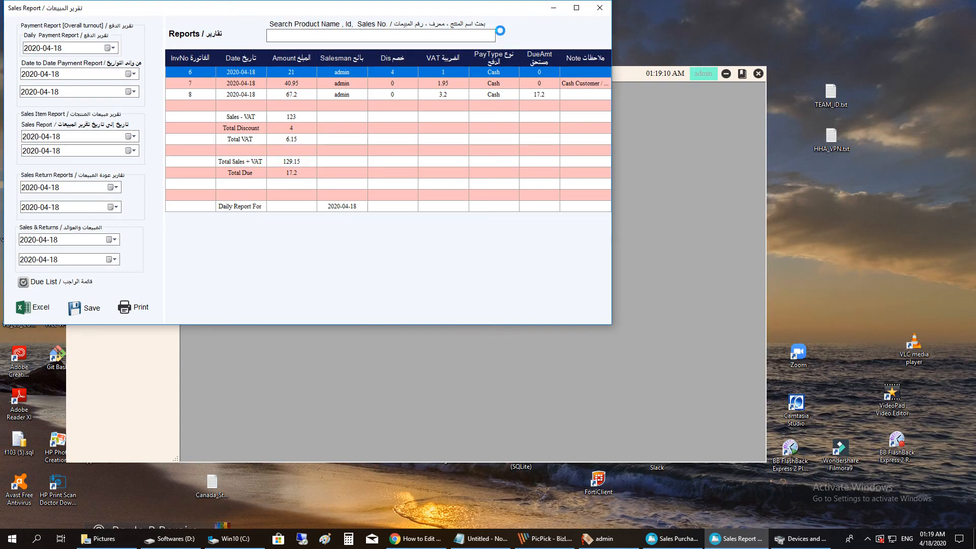
drag(501, 19, 674, 125)
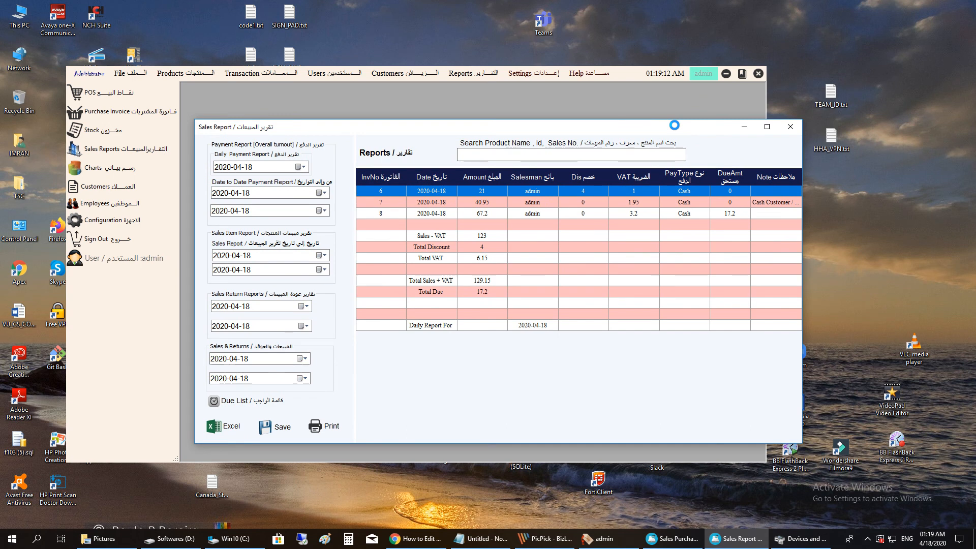
click(790, 127)
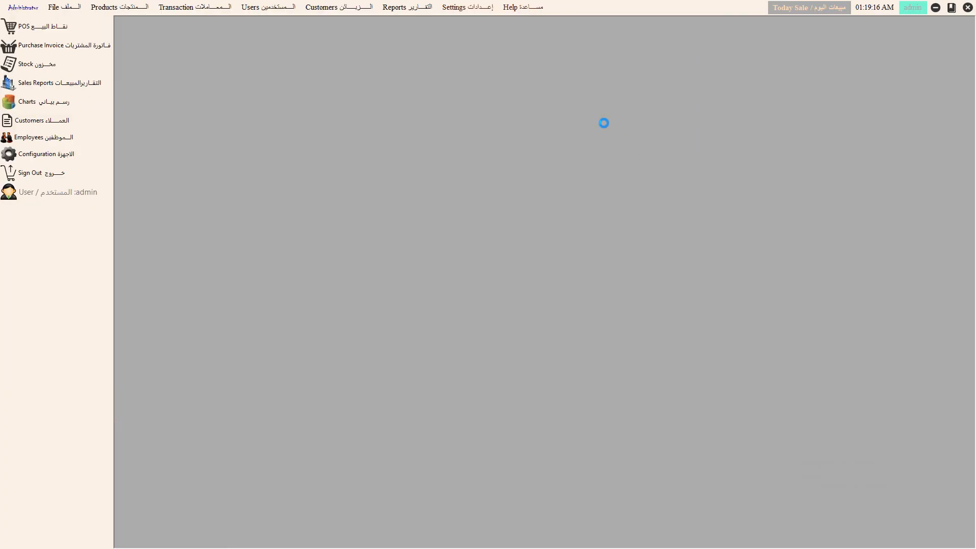
- Reopen More Details full screen via Reports and search for invoice 8
click(406, 7)
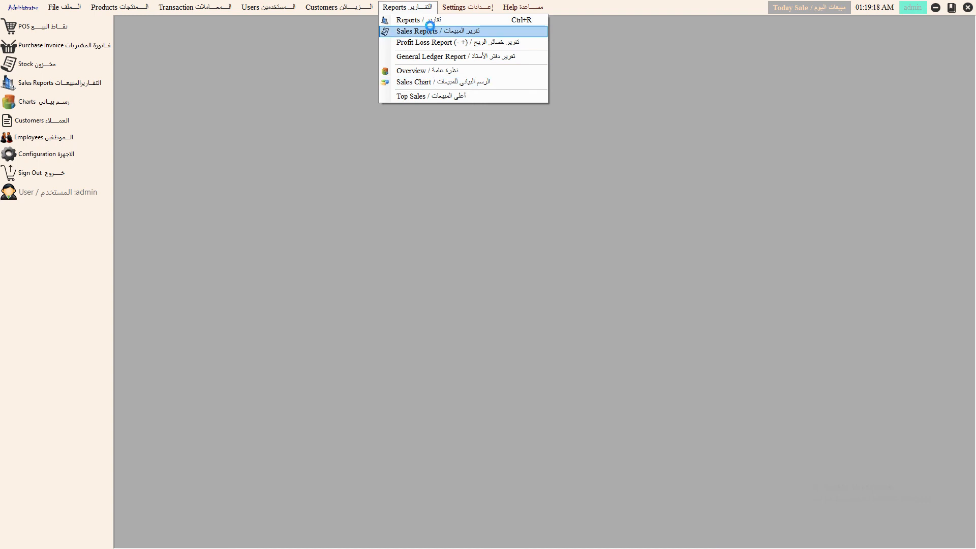
click(415, 31)
click(415, 307)
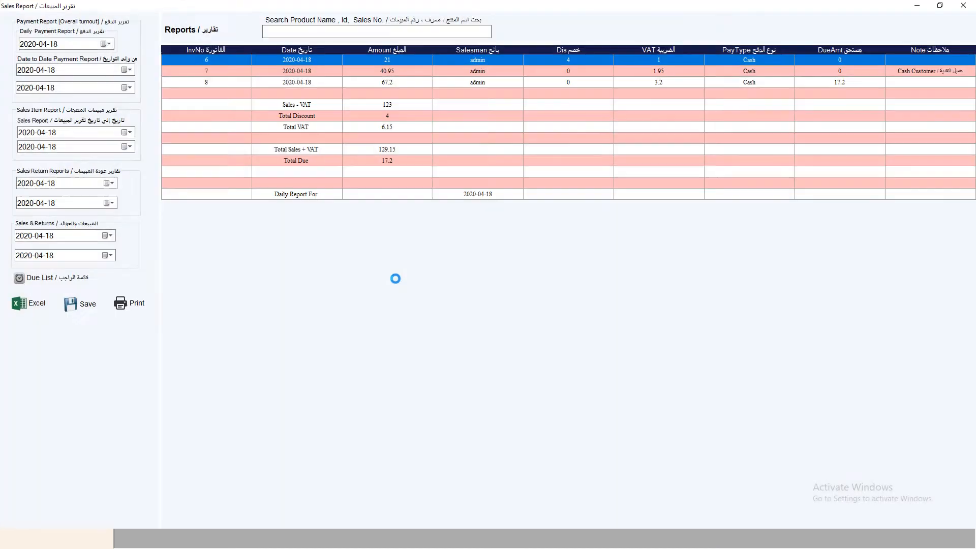
click(283, 31)
text(8)
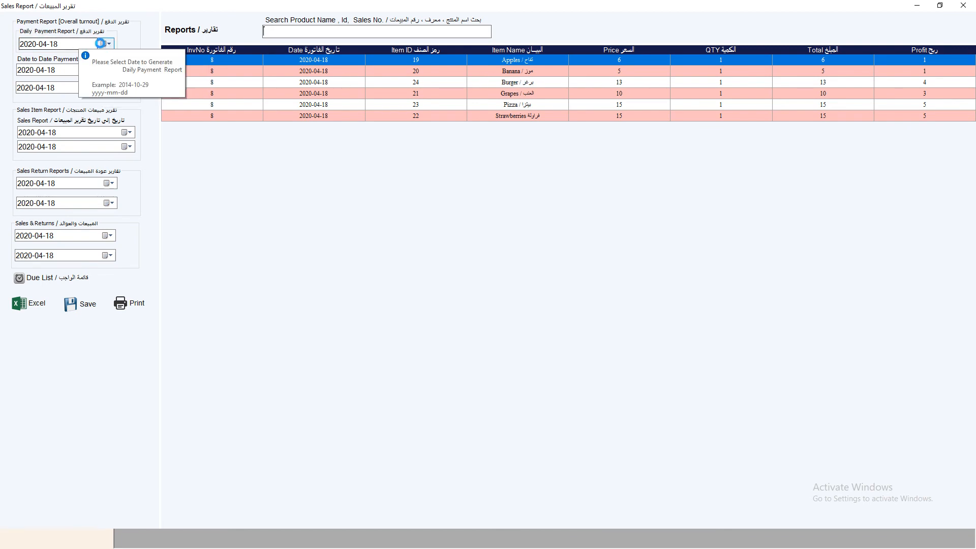
- Show the Daily Payment and Date to Date Payment reports for 2020-04-18
click(106, 44)
click(60, 122)
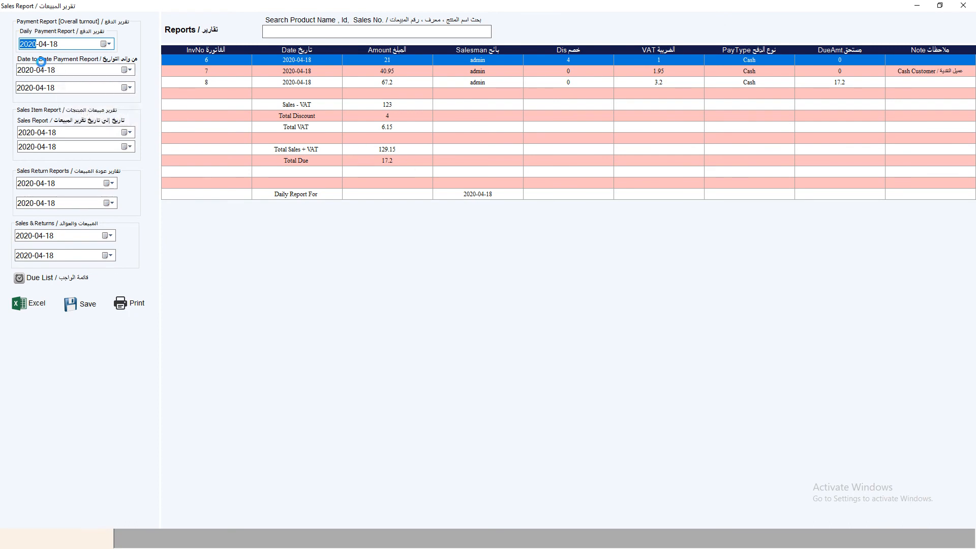
click(129, 69)
click(59, 150)
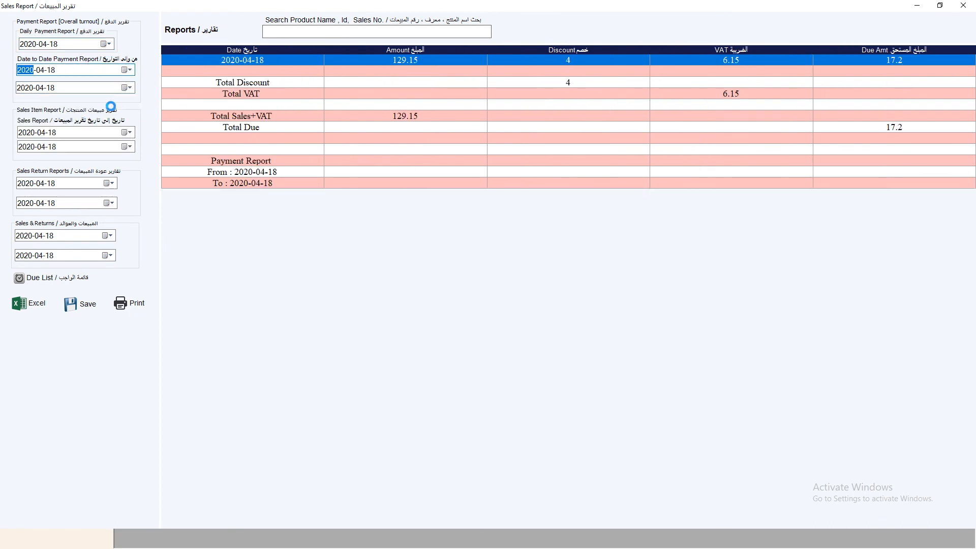
click(130, 87)
click(57, 167)
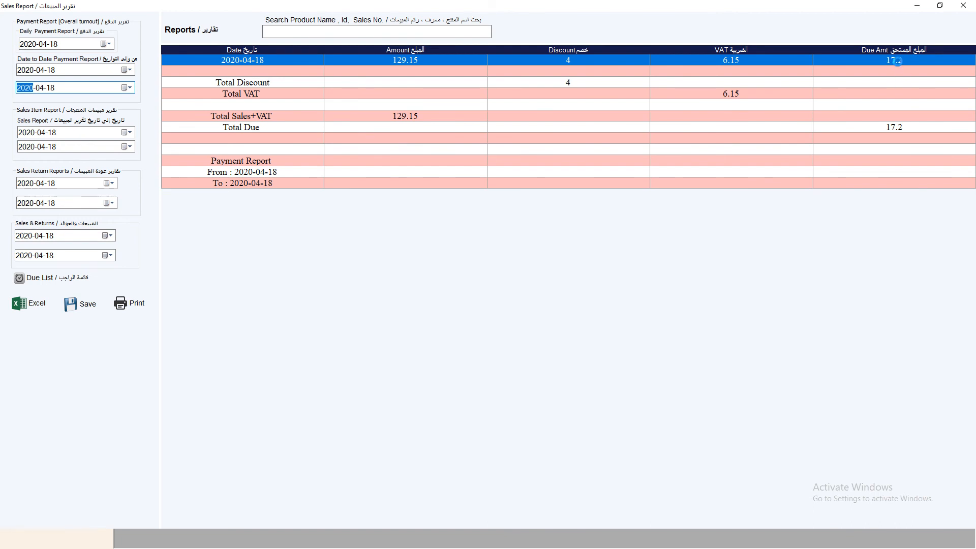
- Show the Sales Item Report for 2020-04-18, giving a total profit of 30
click(132, 132)
click(76, 212)
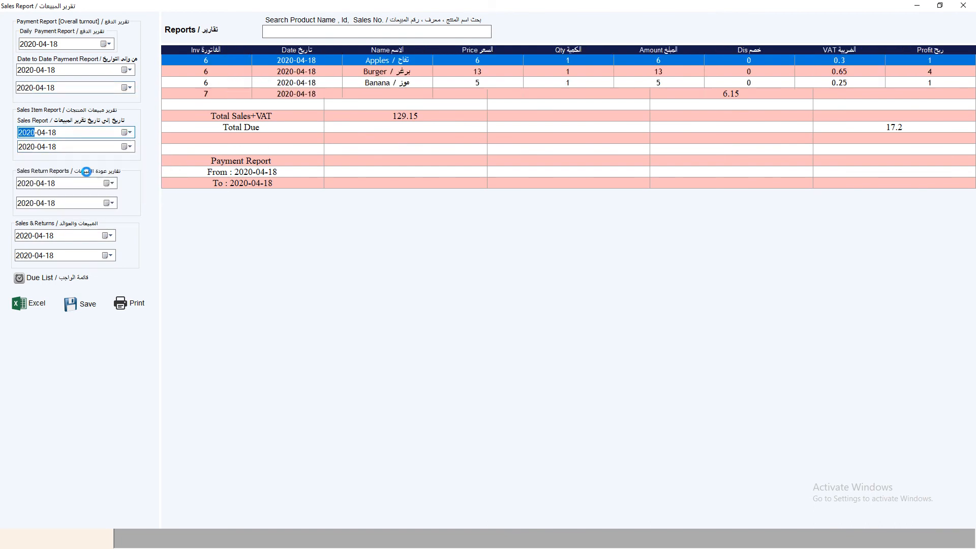
click(130, 147)
click(57, 225)
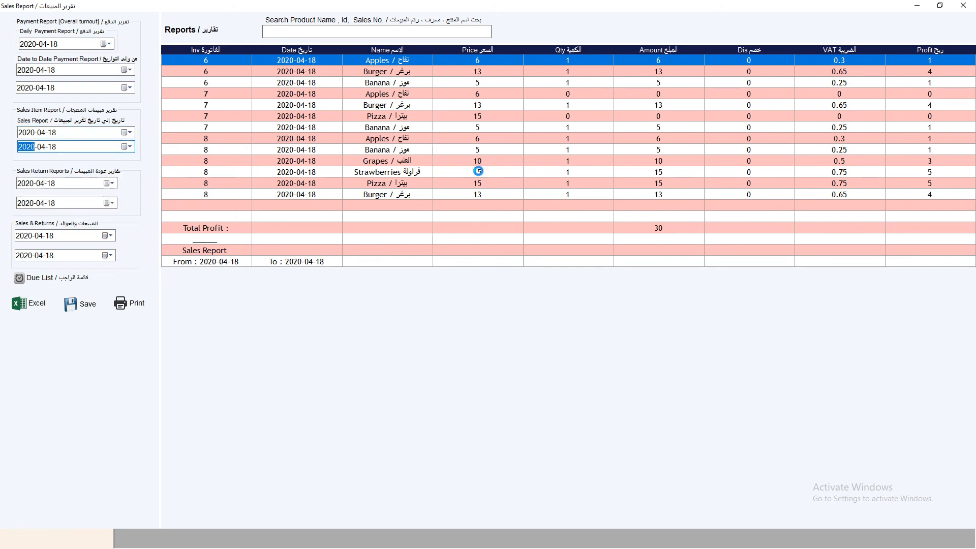
- Set the sales return report's start and end dates both to today, 2020-04-18
click(110, 183)
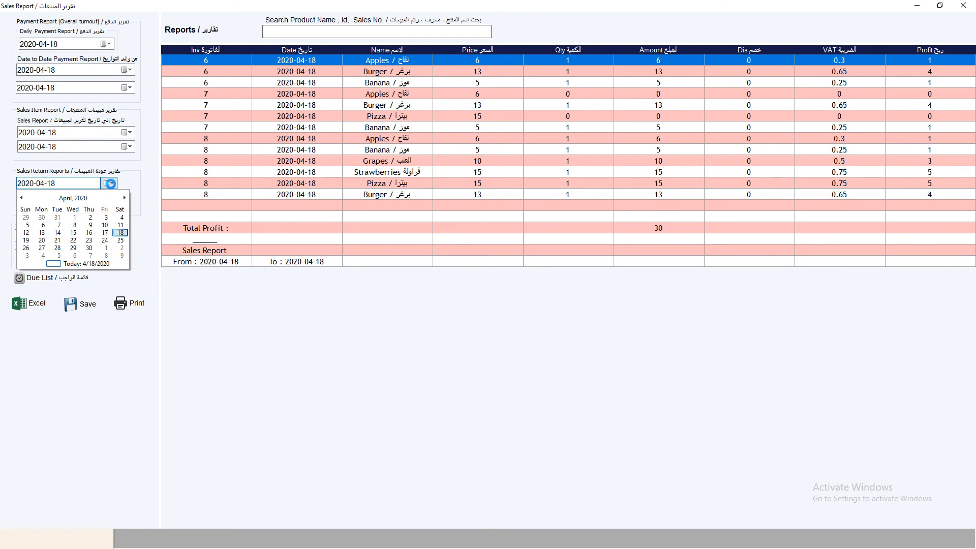
click(58, 264)
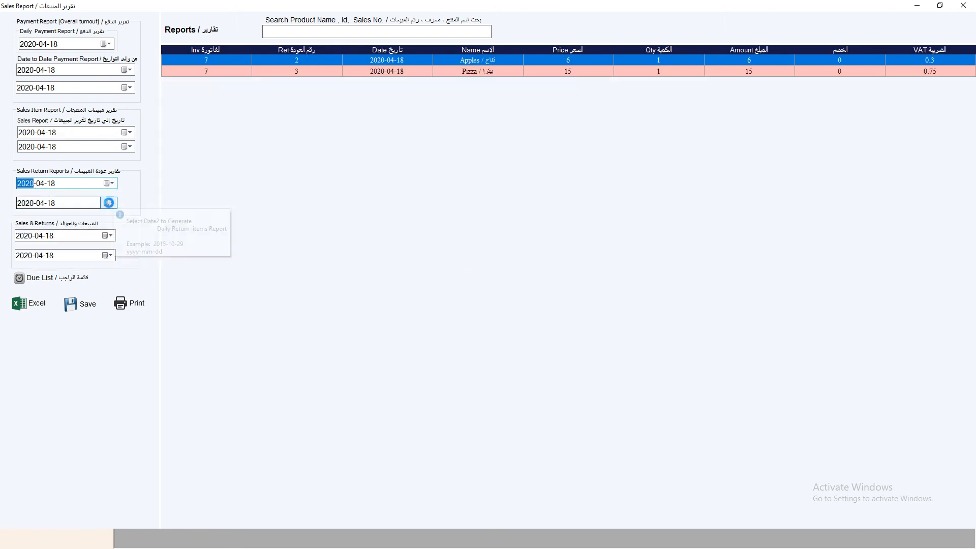
click(108, 203)
click(50, 281)
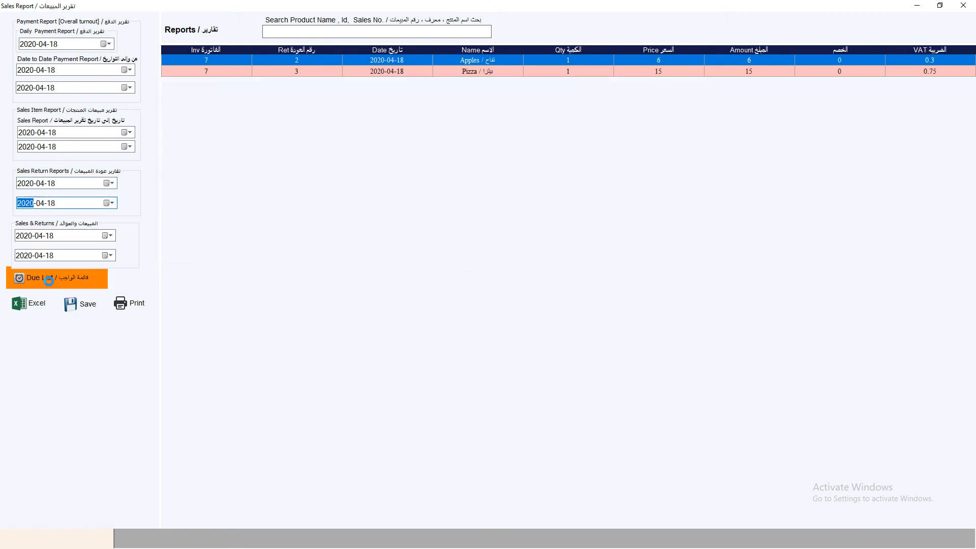
click(110, 182)
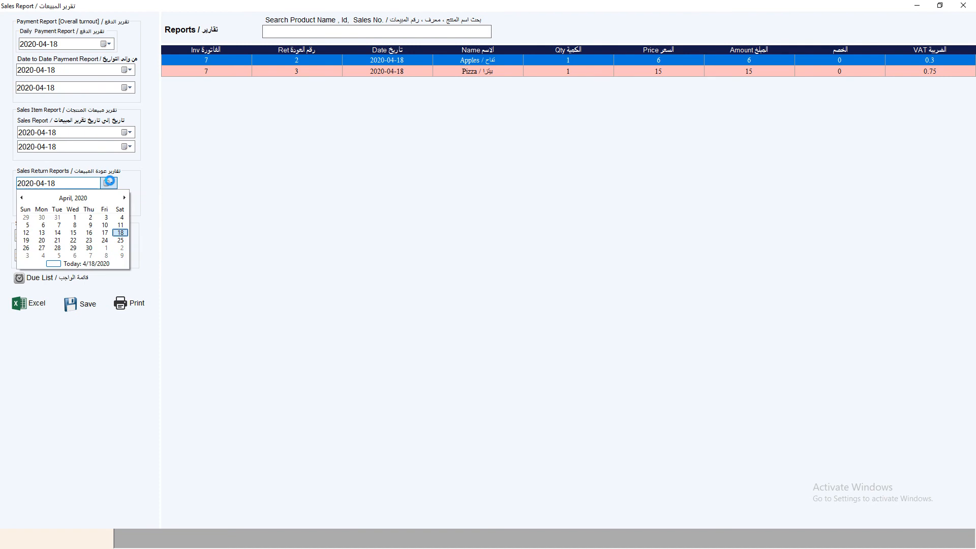
click(75, 215)
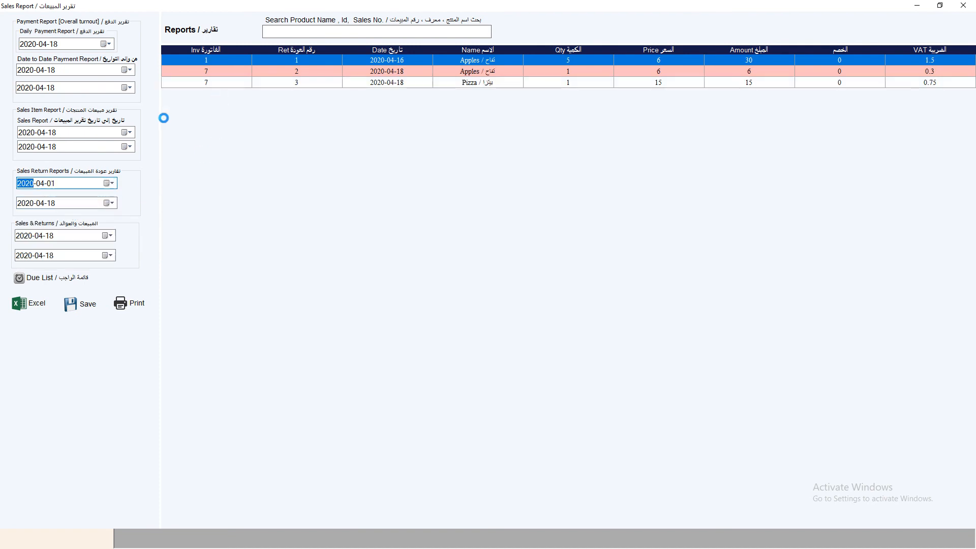
click(118, 182)
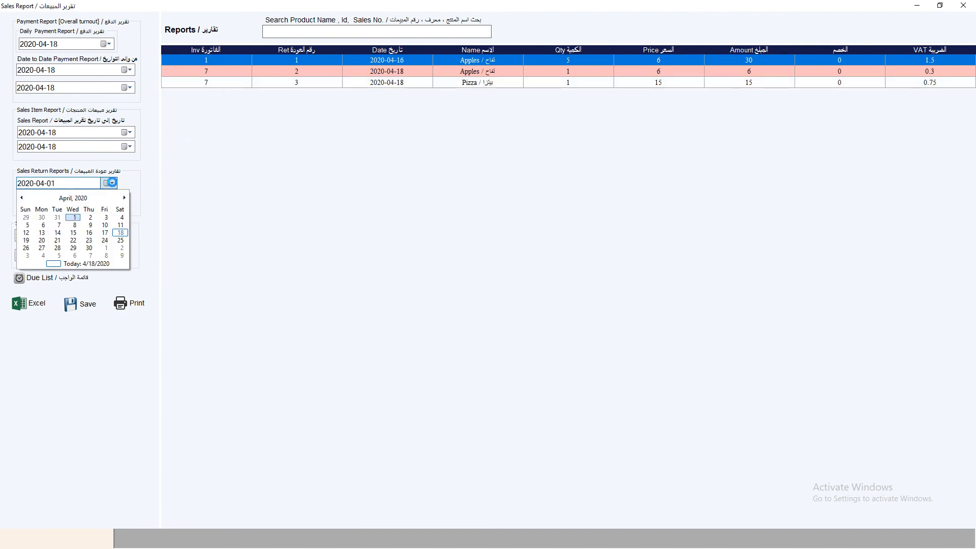
click(60, 264)
click(105, 203)
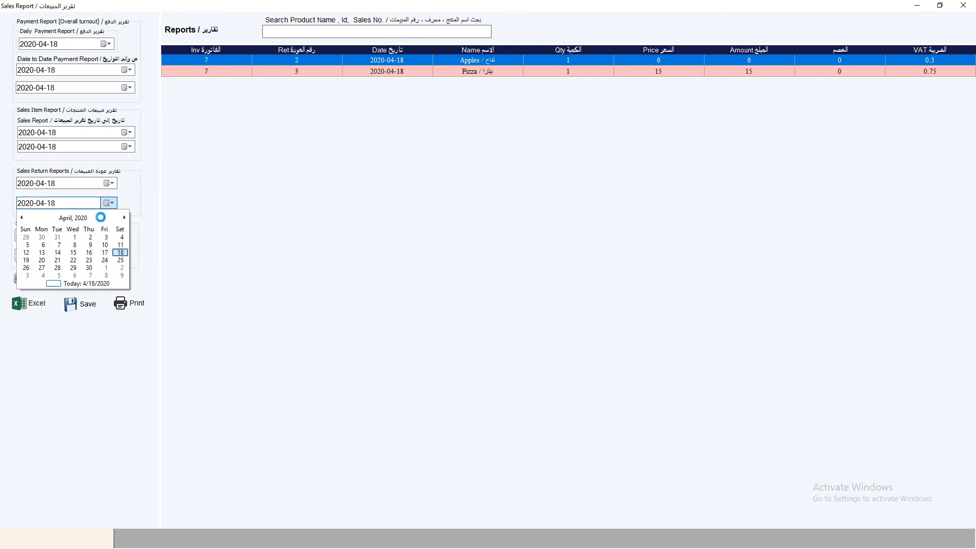
click(59, 283)
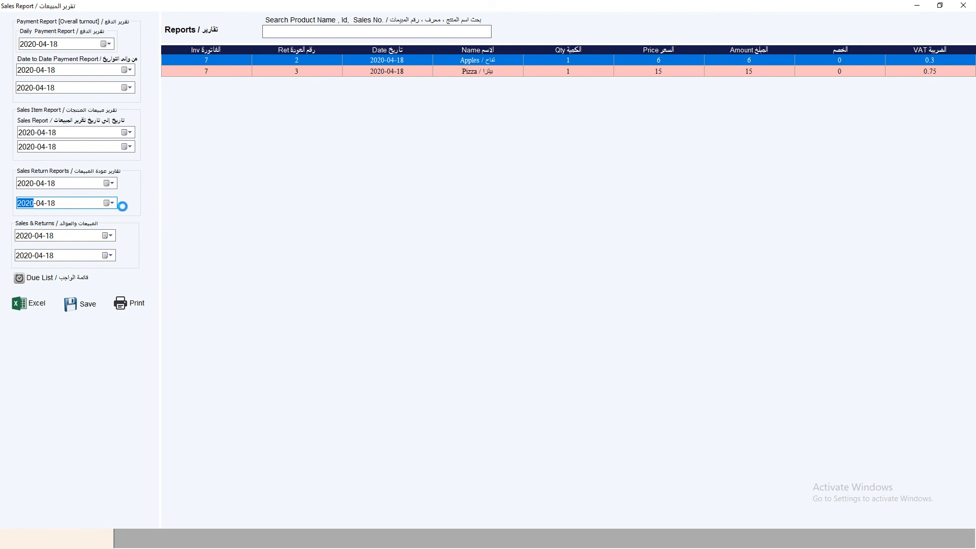
- Set the Sales & Returns start and end dates to today, 2020-04-18
click(108, 234)
click(55, 314)
click(107, 255)
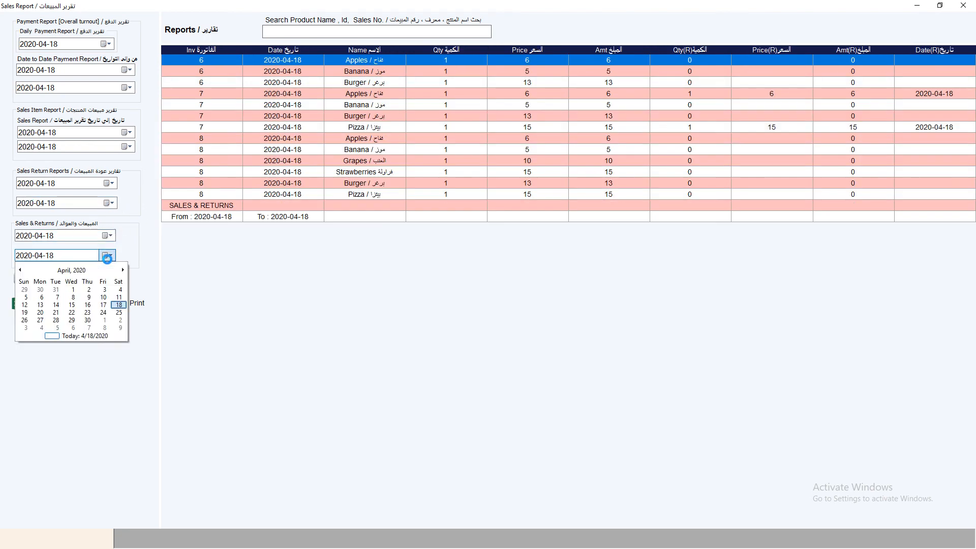
click(53, 336)
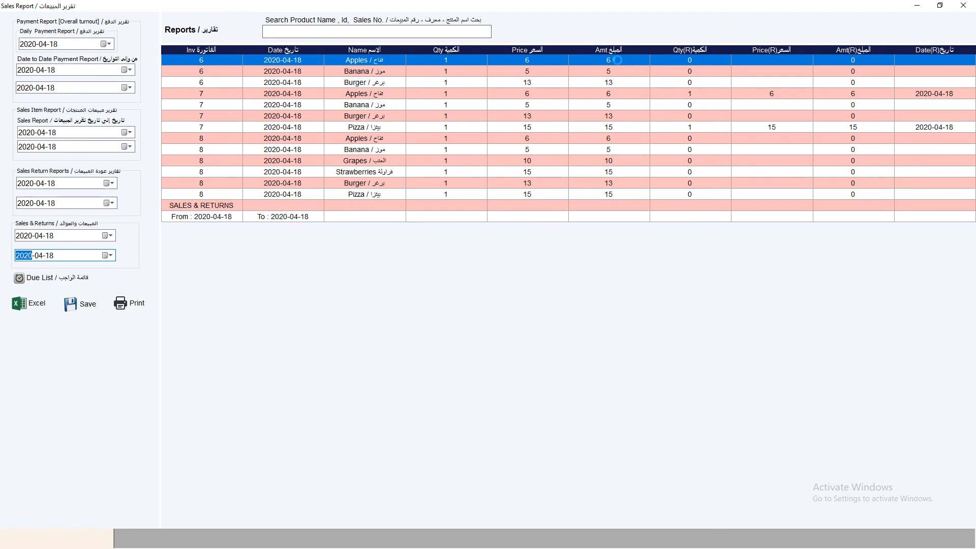
- Select the invoice 7 Apples and Pizza return rows in the report grid
click(696, 94)
click(692, 127)
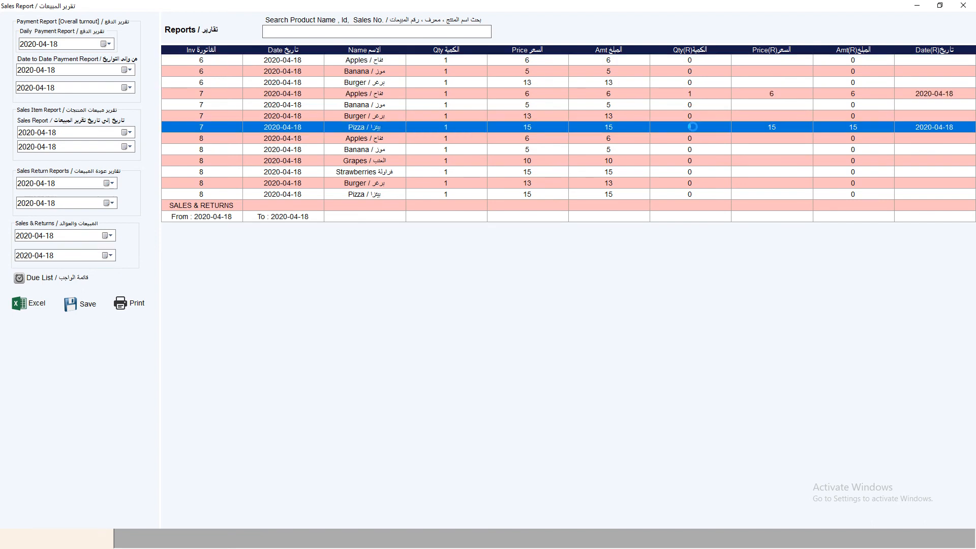
click(695, 94)
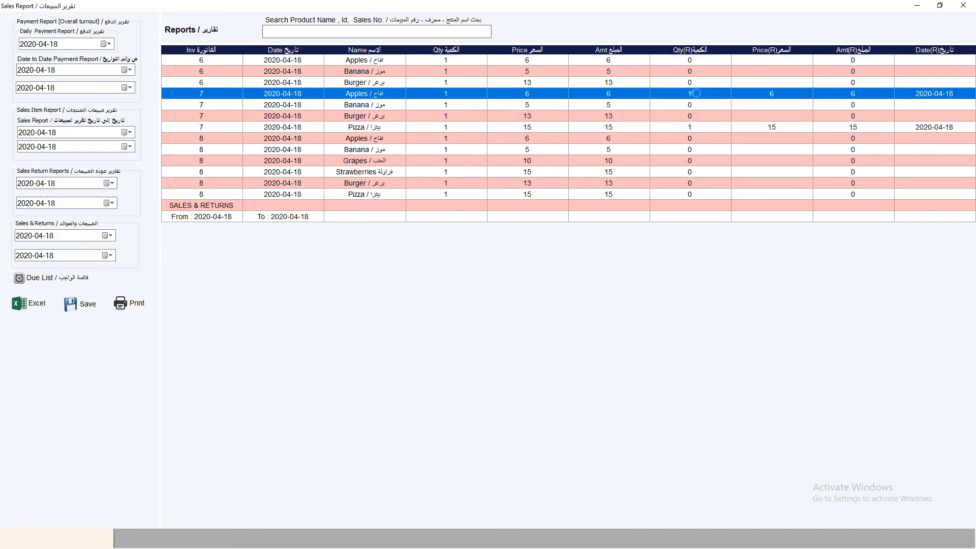
- Select invoice 6's Apples, Banana and Burger rows and export the report to Excel
click(459, 63)
click(458, 74)
click(457, 83)
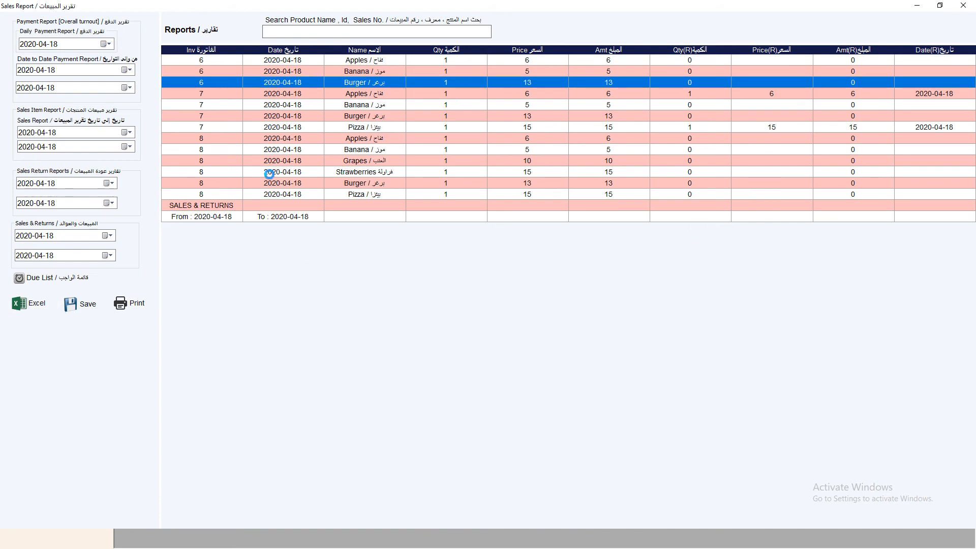
click(29, 303)
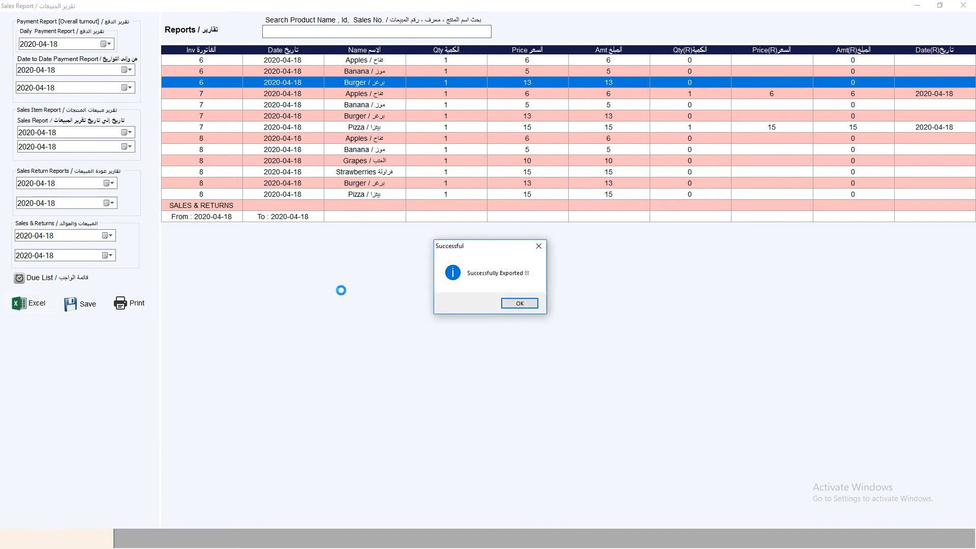
click(518, 302)
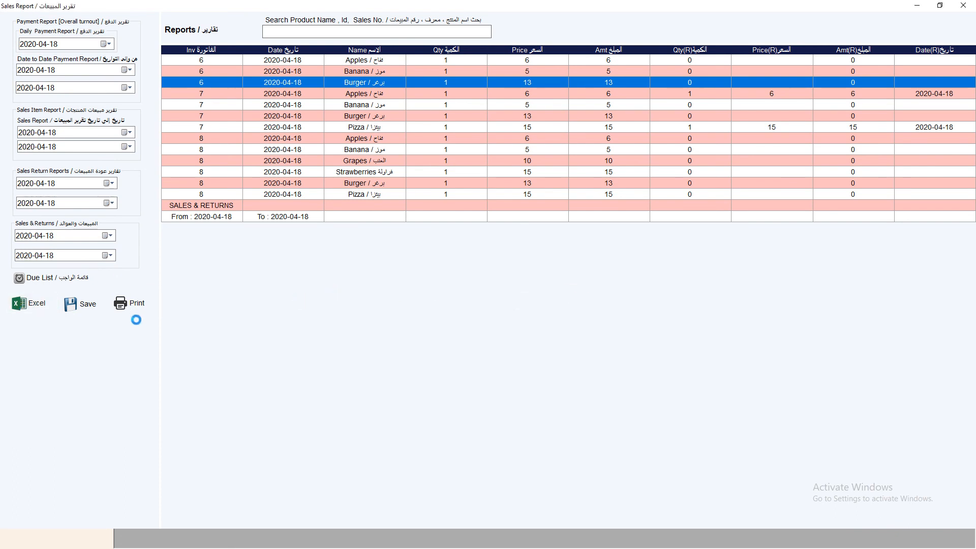
- Cancel the report's Save and Print dialogs, then bring up the Due List
click(81, 308)
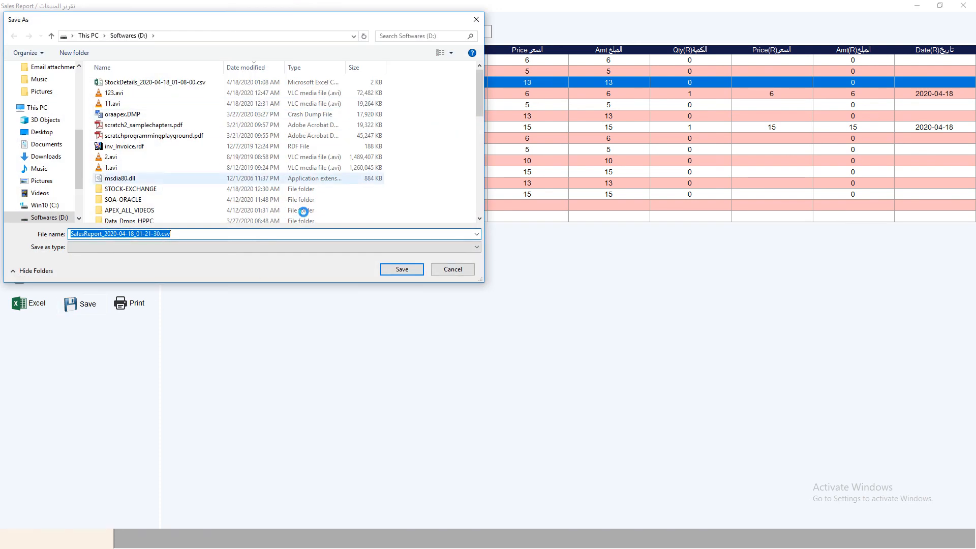
click(453, 269)
click(128, 304)
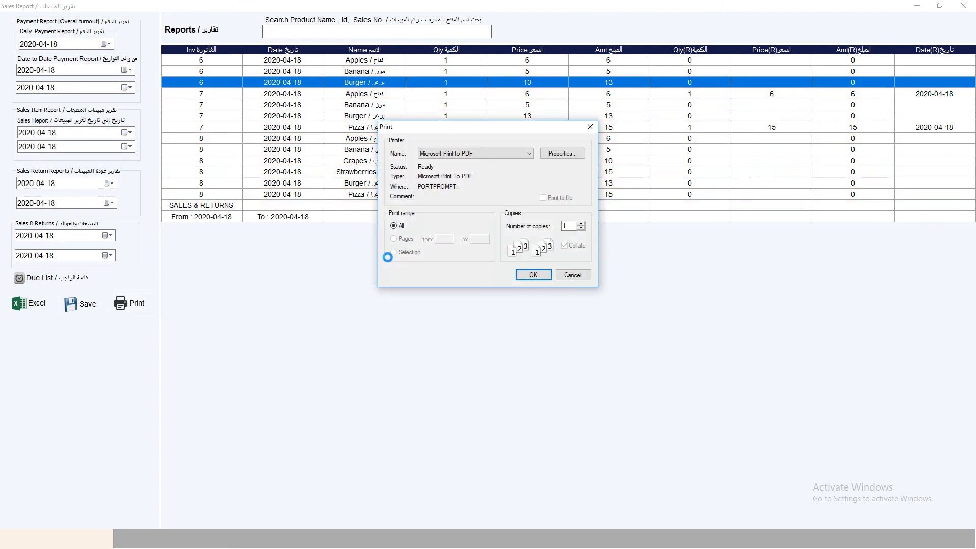
click(573, 275)
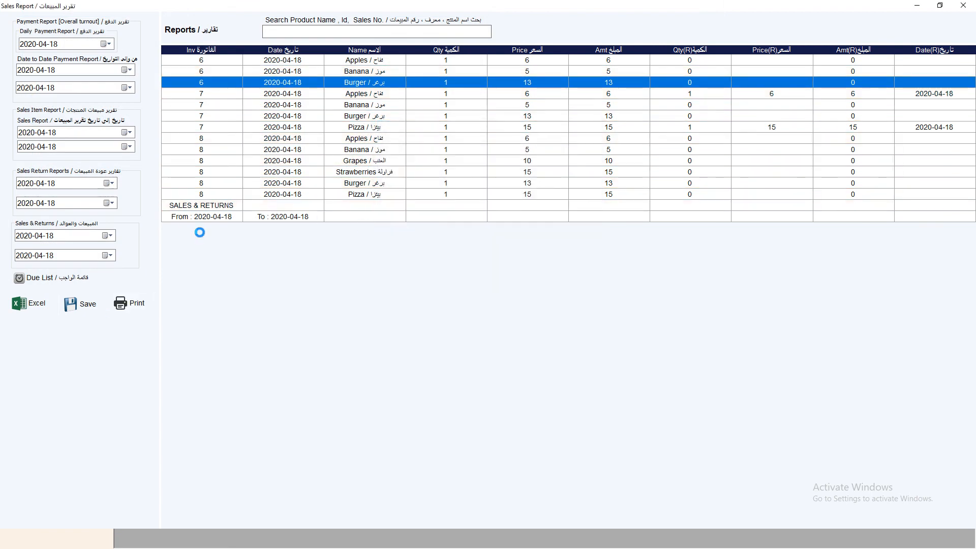
click(55, 277)
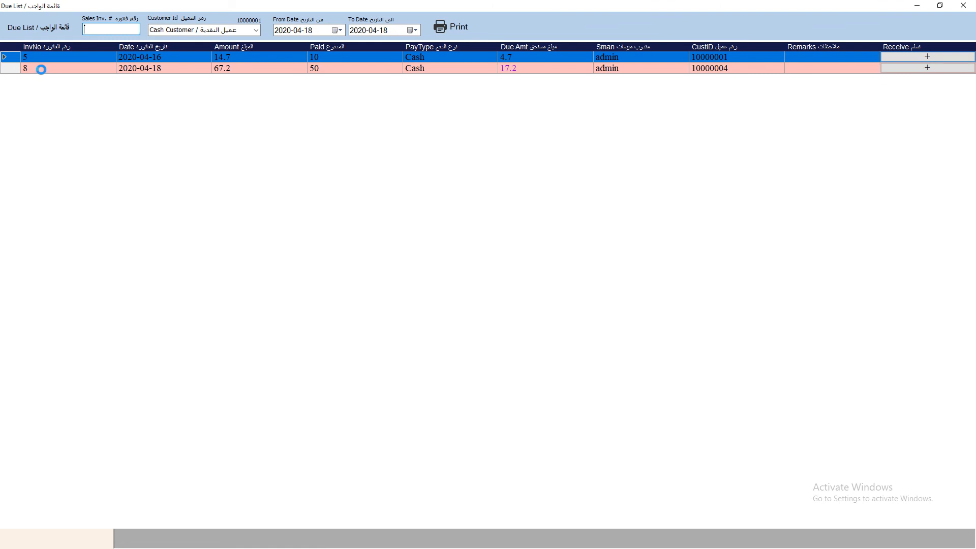
- Close the due list and sales report, then reopen the Due List from Transaction
key(Escape)
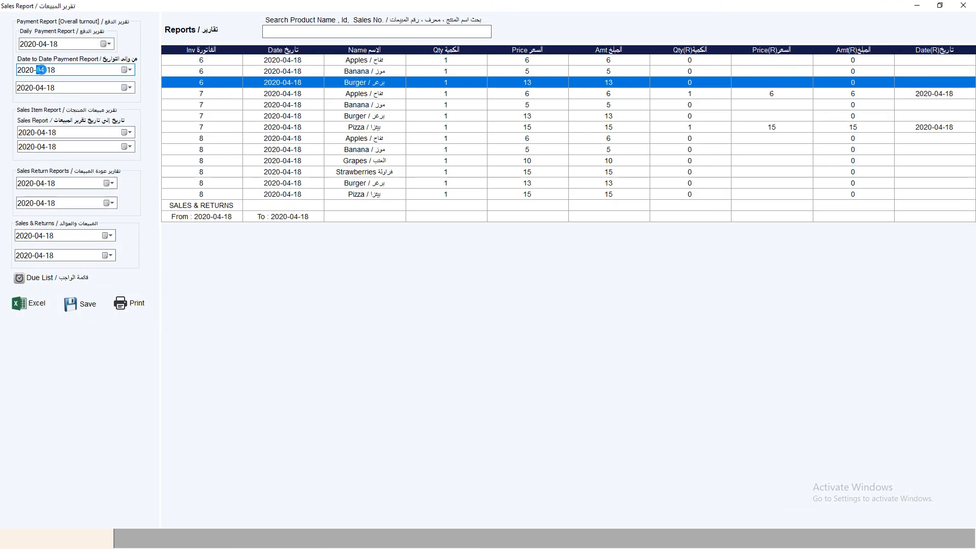
click(965, 8)
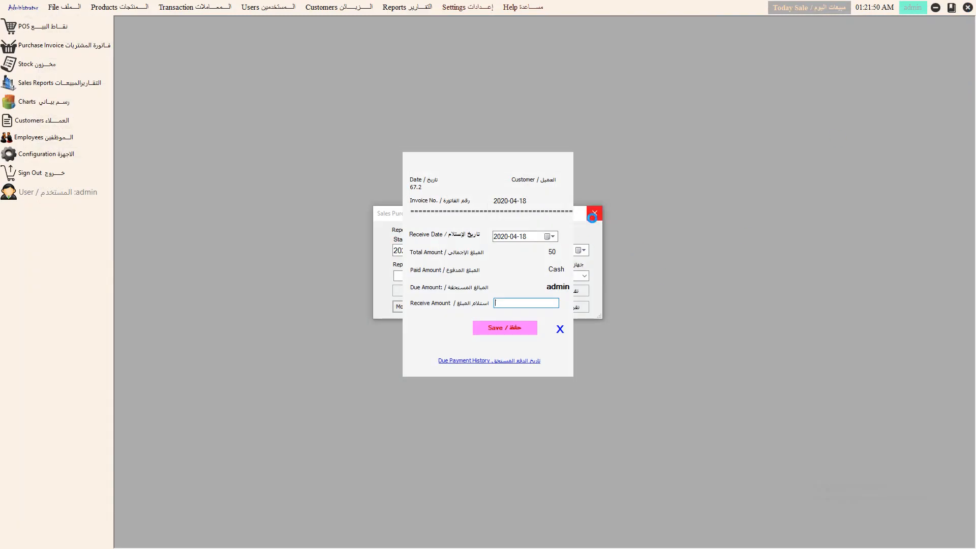
click(594, 212)
click(259, 7)
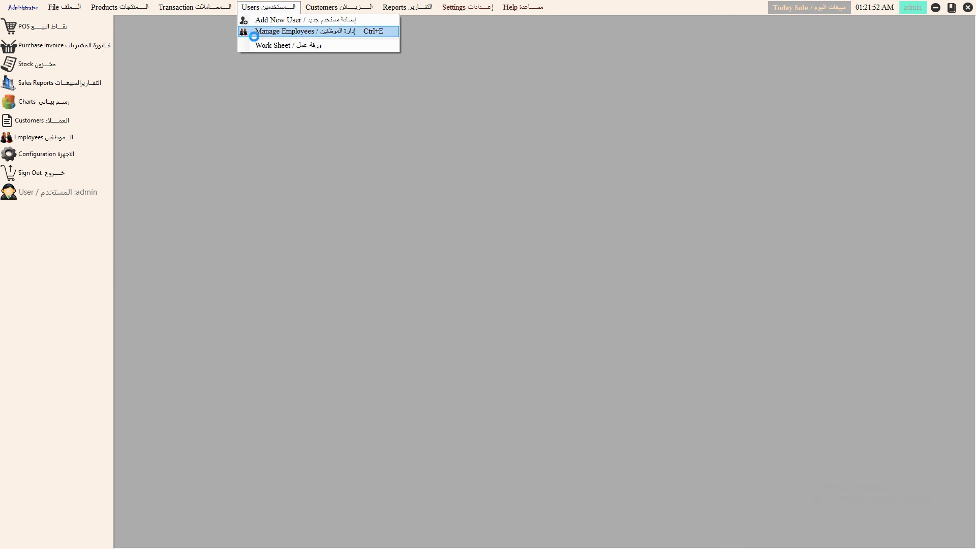
mouse_move(198, 7)
click(206, 74)
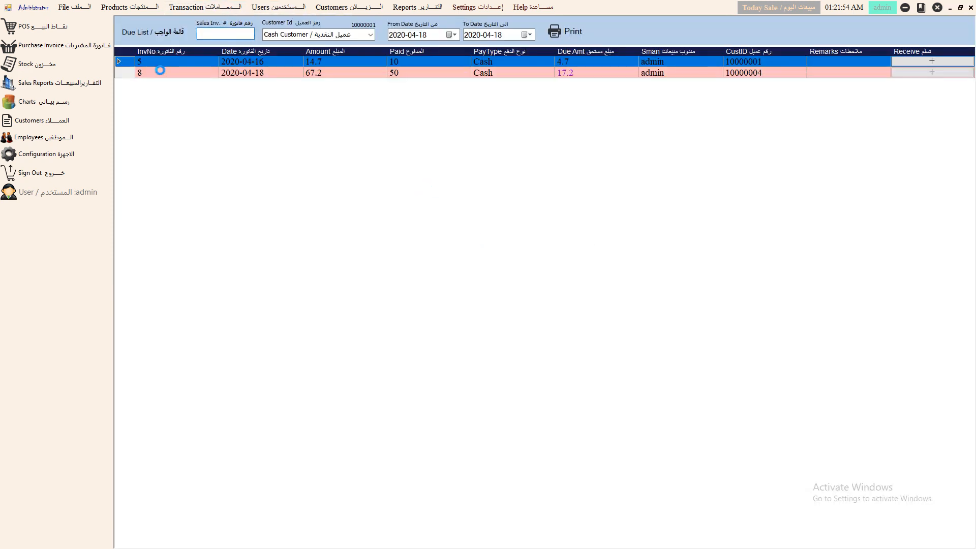
- Record the 17.2 payment received on invoice 8 and close the due list
double_click(143, 77)
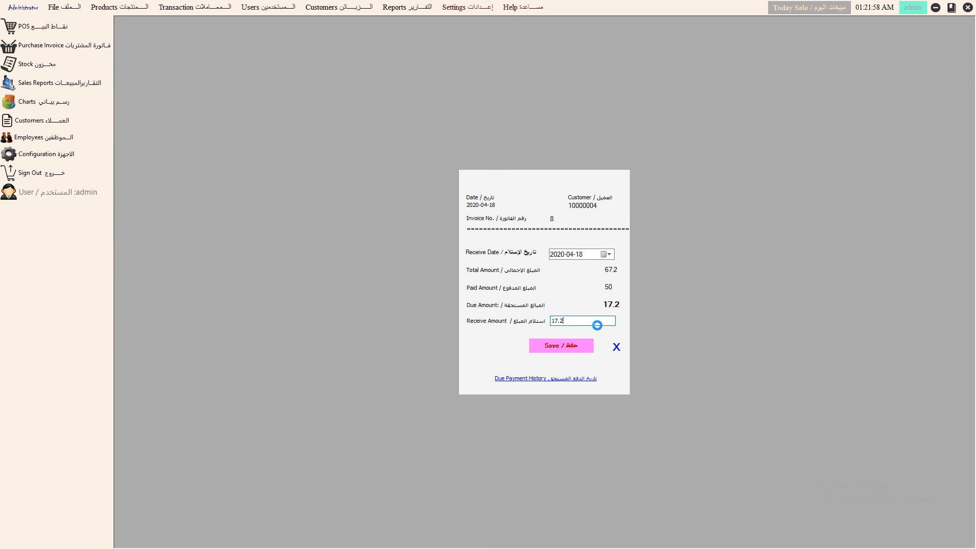
click(559, 346)
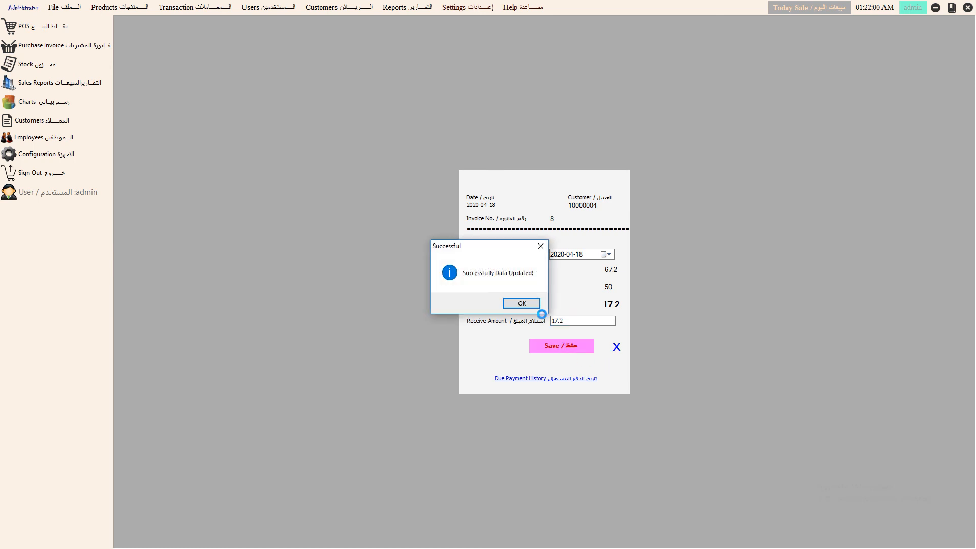
click(533, 303)
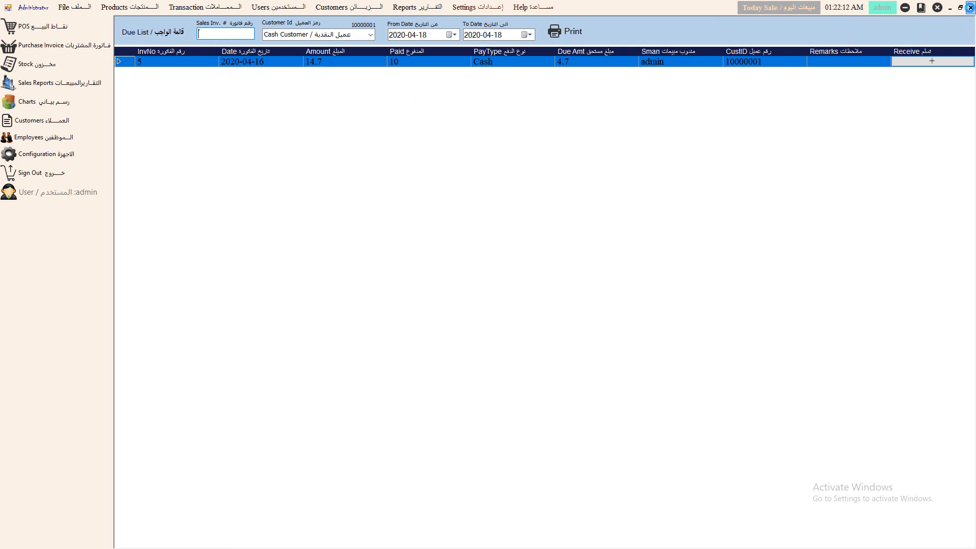
click(969, 7)
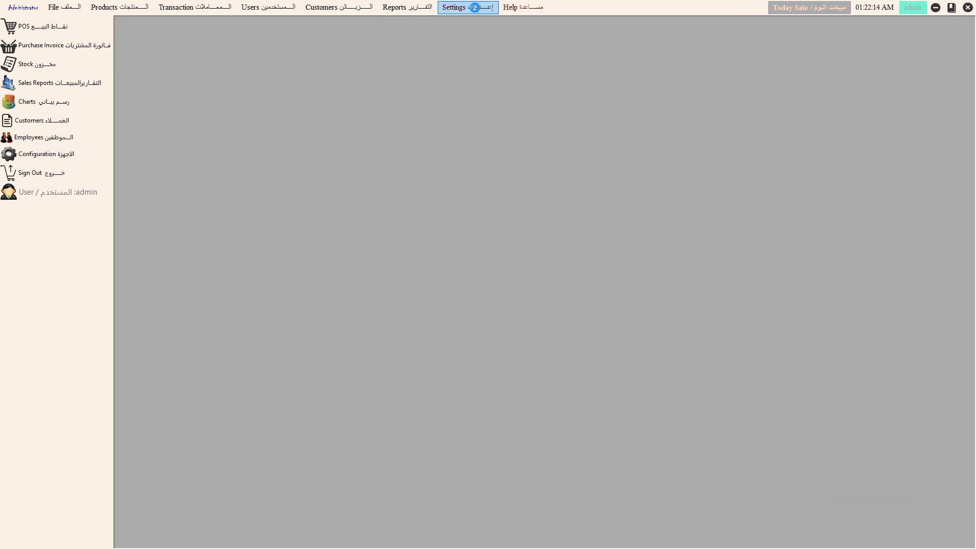
- Open the sales and profit overview charts showing sales for April 2020
click(403, 8)
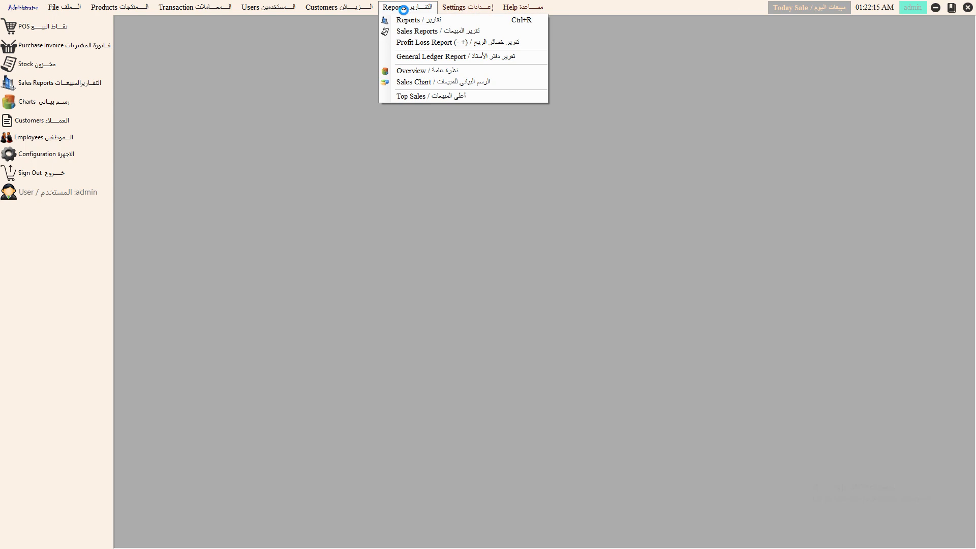
click(414, 70)
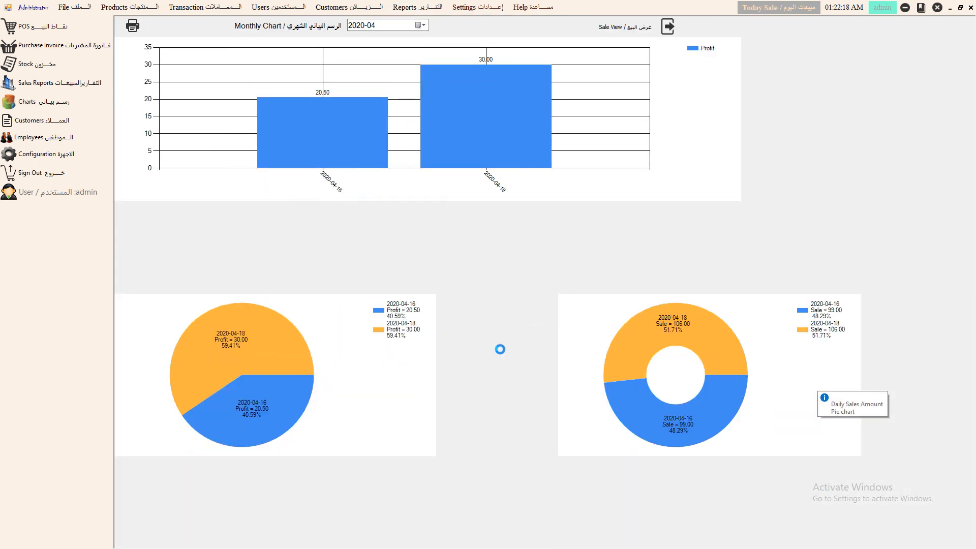
click(667, 28)
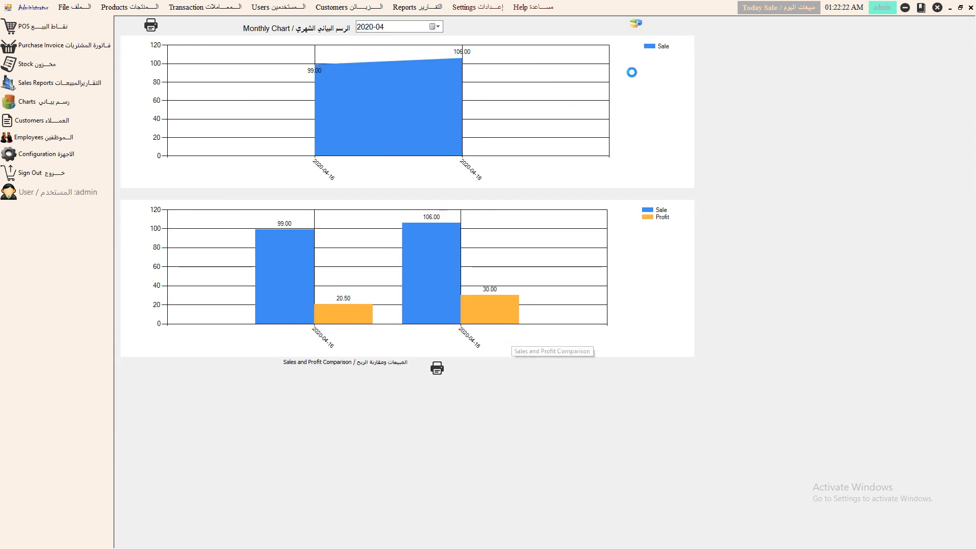
click(377, 26)
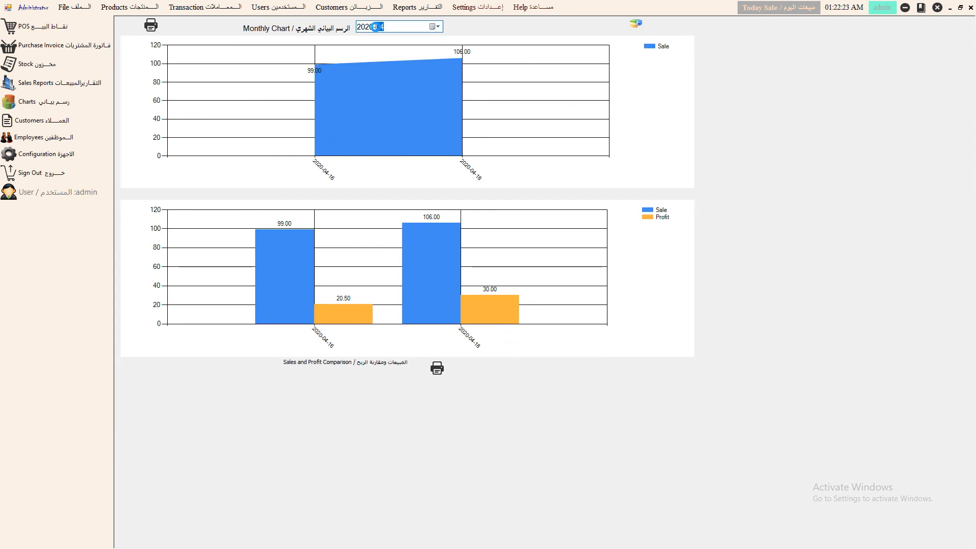
click(435, 26)
click(436, 27)
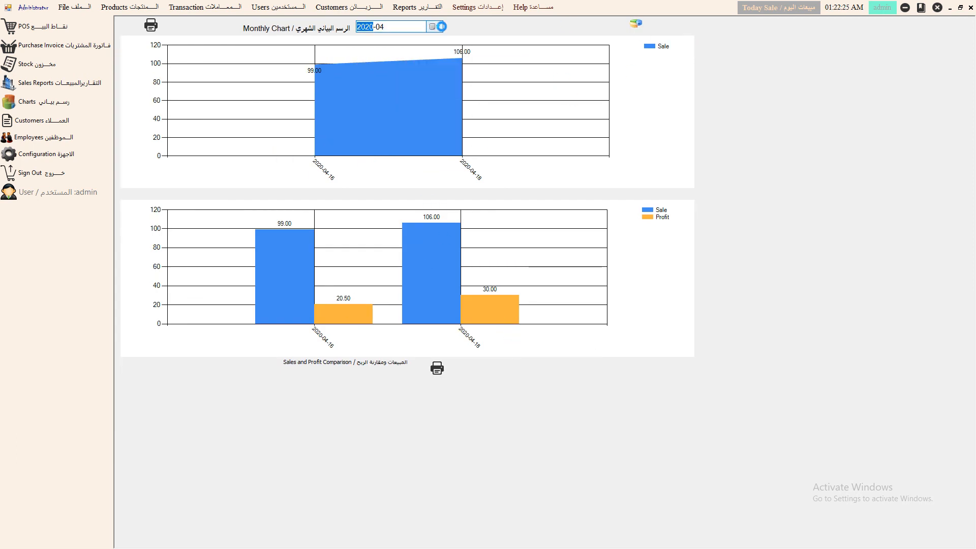
- Open the sales chart report, then the top selling items report
click(409, 6)
click(441, 80)
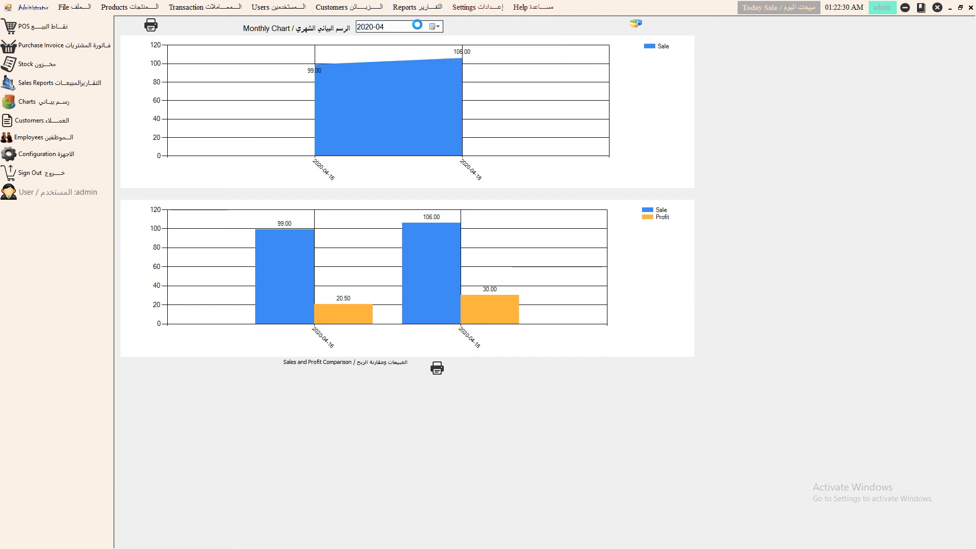
click(410, 7)
click(443, 96)
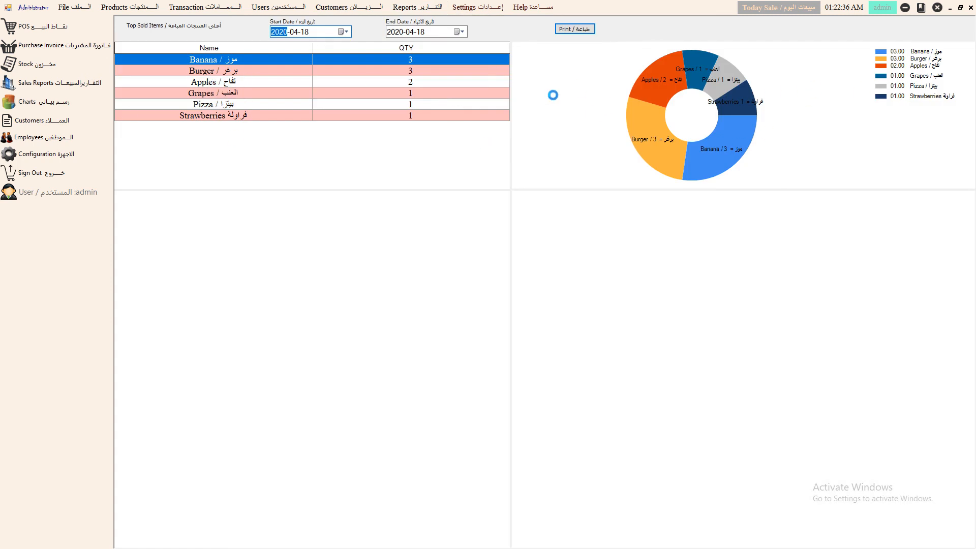
- Preview printing the top sold items, then close the preview, the report and the monthly chart
click(571, 29)
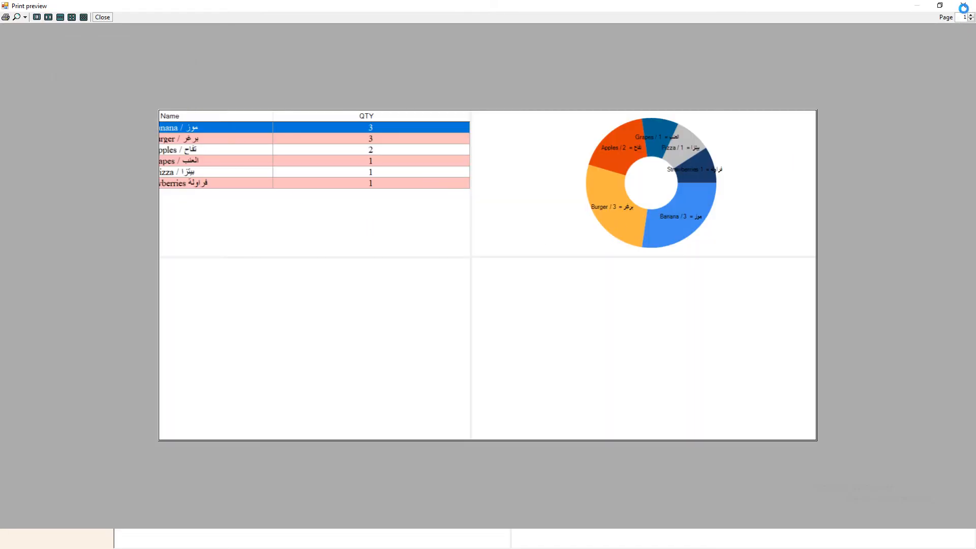
click(963, 8)
click(970, 8)
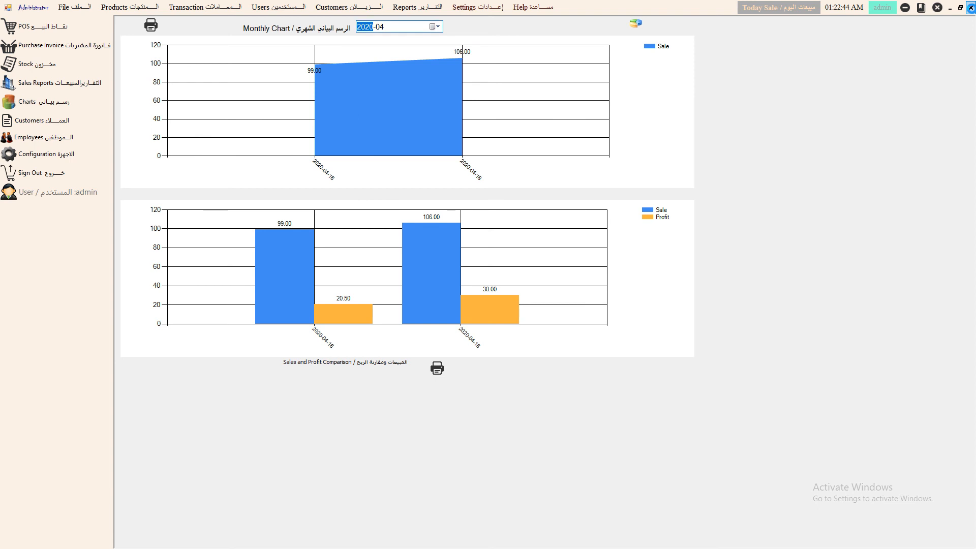
click(970, 8)
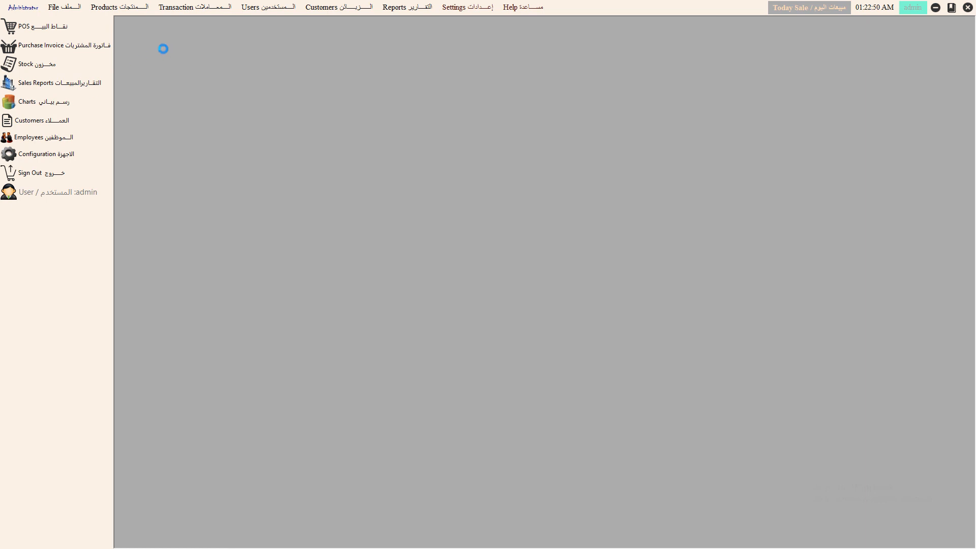
- Open the customer list and Cash Customer's record, keeping its type as Customer
click(138, 7)
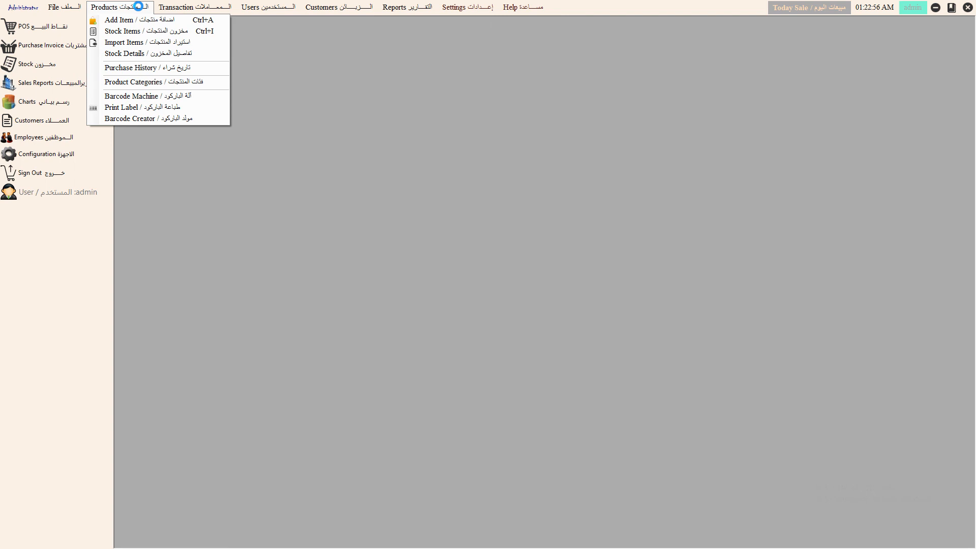
click(42, 115)
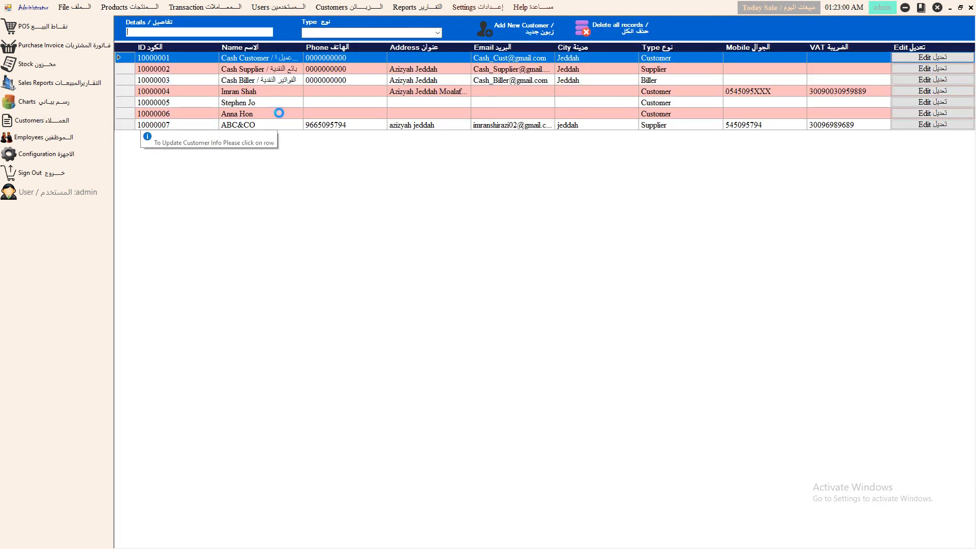
click(915, 58)
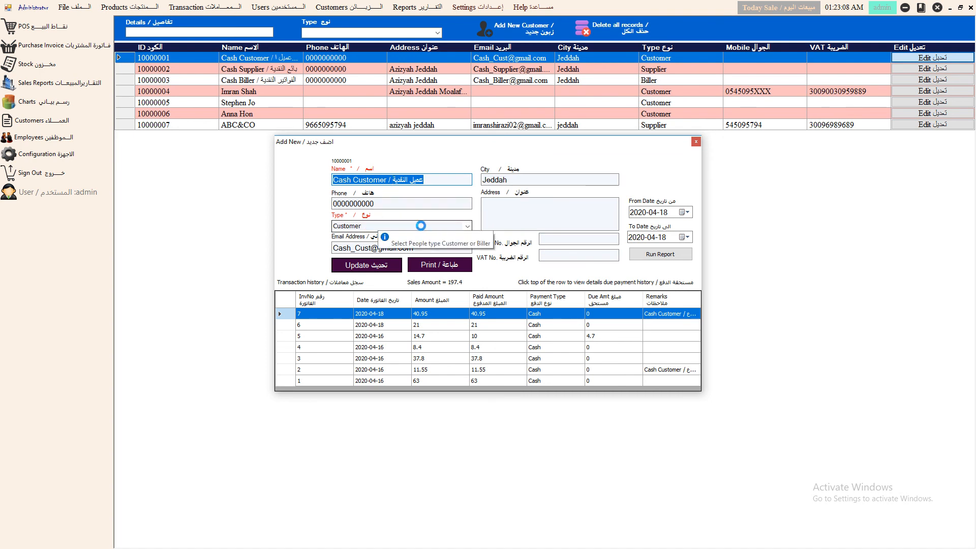
click(466, 227)
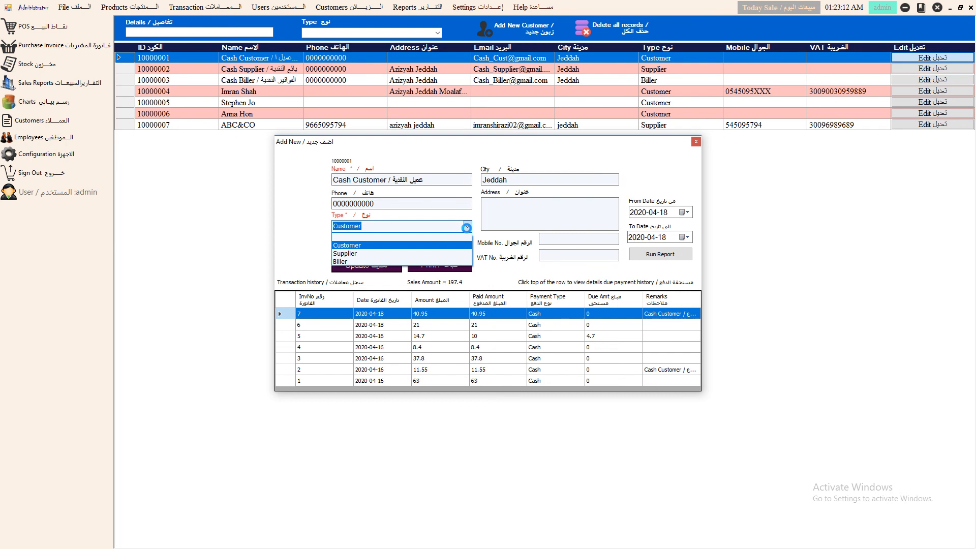
click(356, 245)
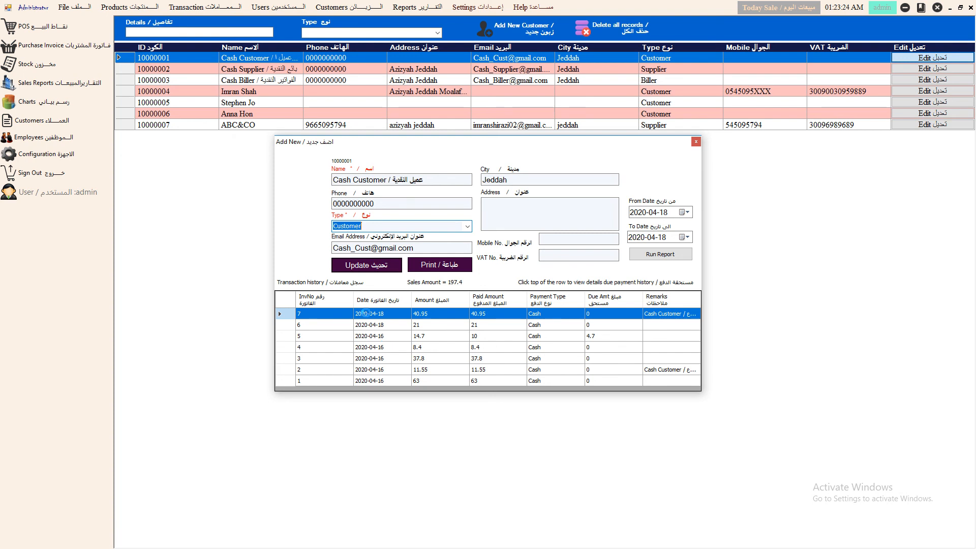
- Set the record's history report to start on 2020-04-01 and pick an end date
click(684, 212)
click(677, 245)
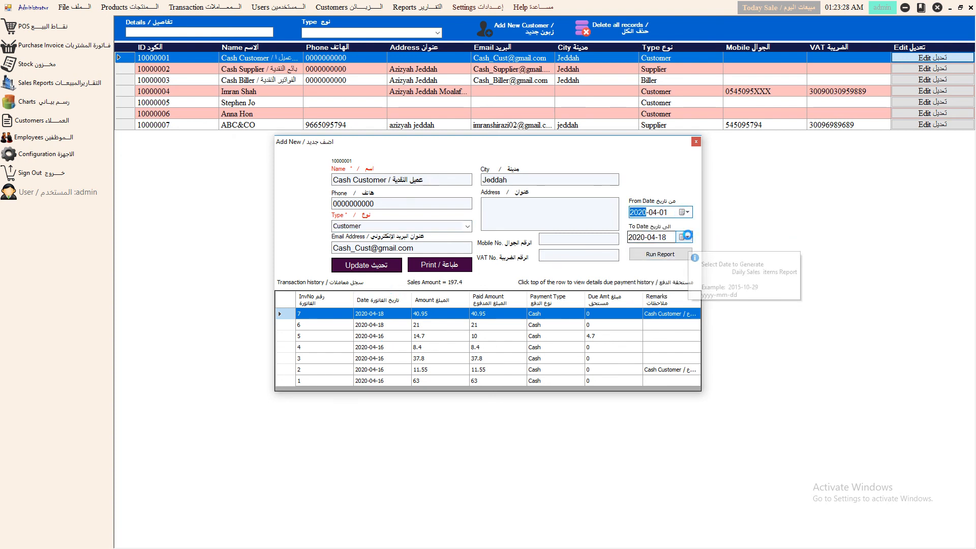
click(687, 237)
click(671, 325)
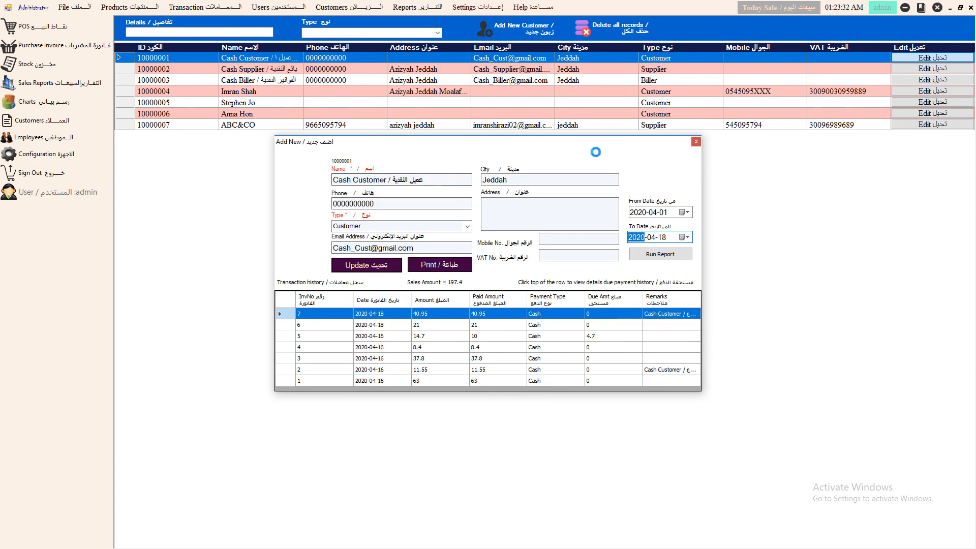
- View the Cash Supplier and Cash Biller records, then reopen Cash Customer's record
click(695, 141)
double_click(162, 69)
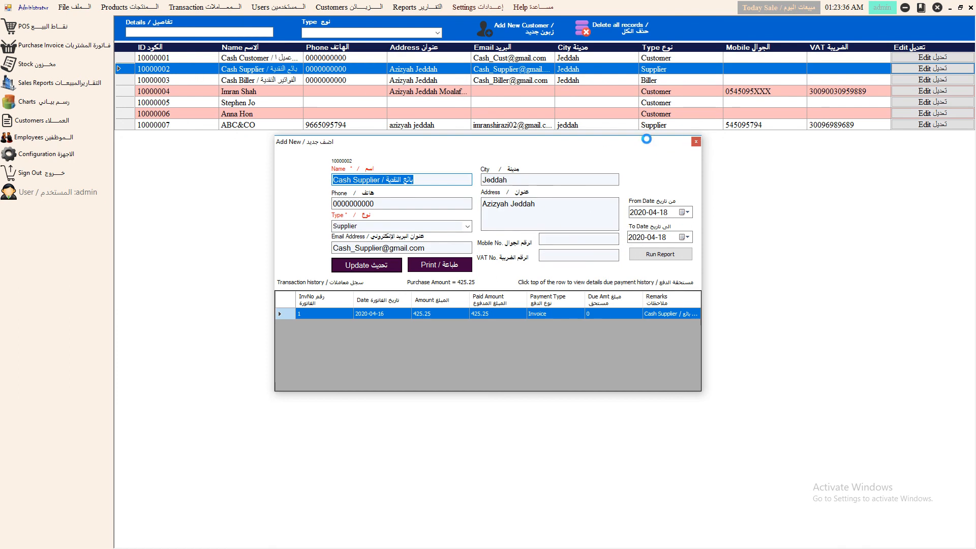
click(696, 142)
click(146, 78)
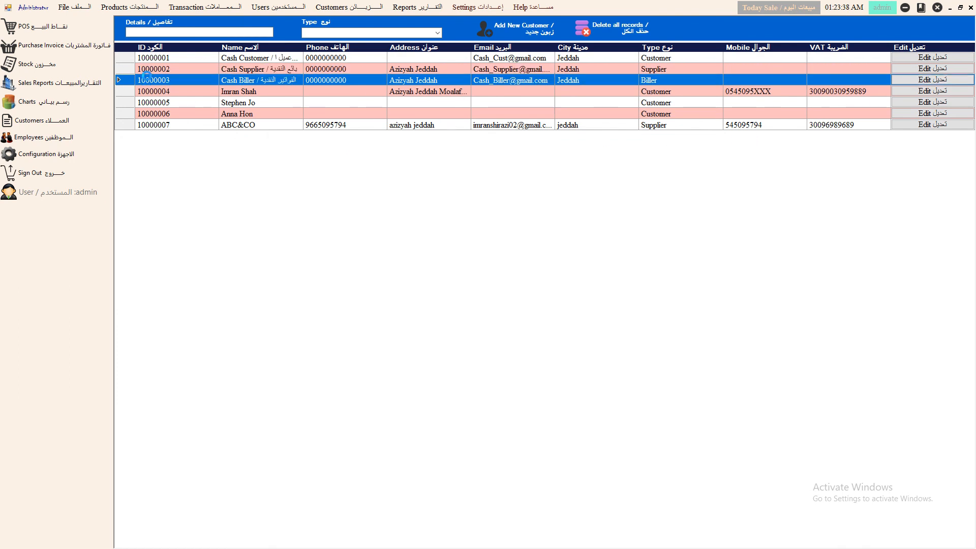
click(695, 141)
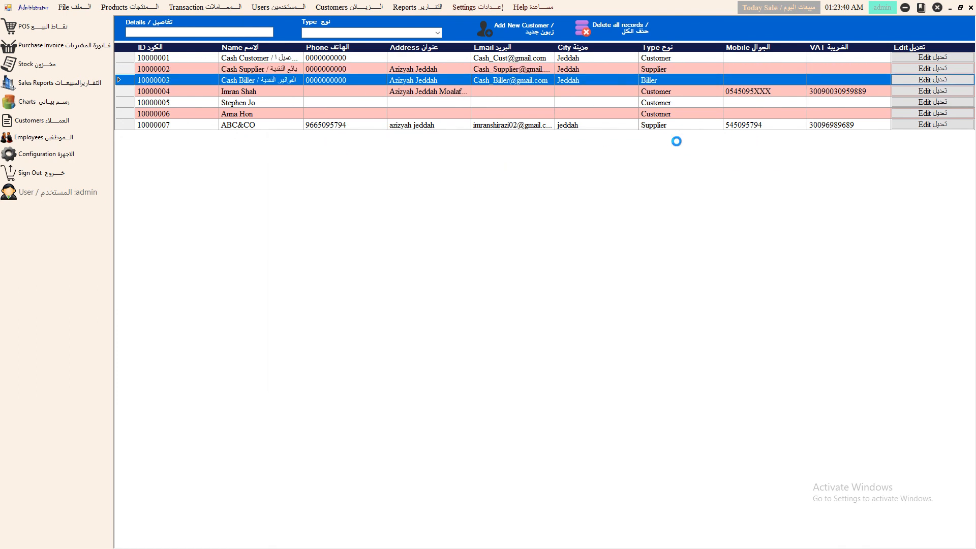
- Enter new customer NEW CUSTOMER with a phone number, type Customer and city JEDDAH
click(148, 57)
click(696, 141)
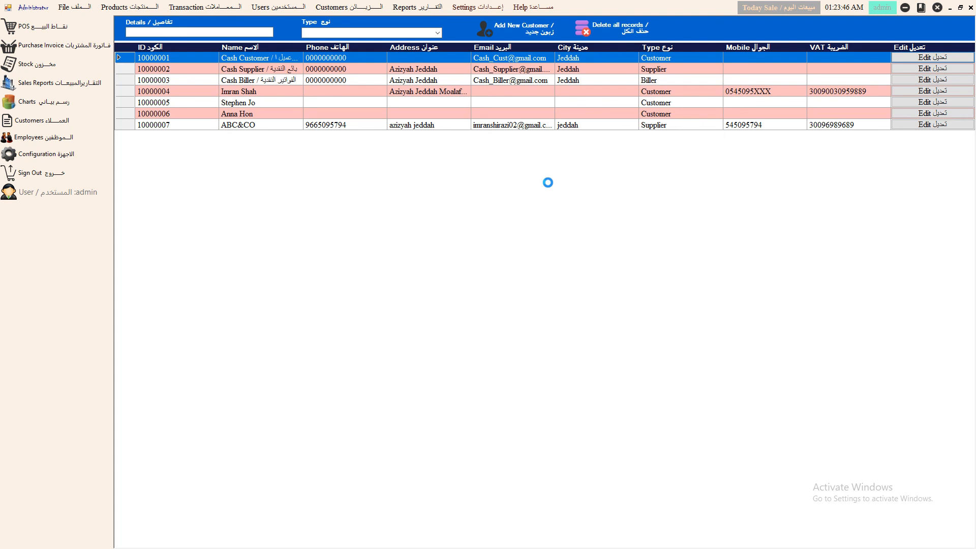
click(520, 32)
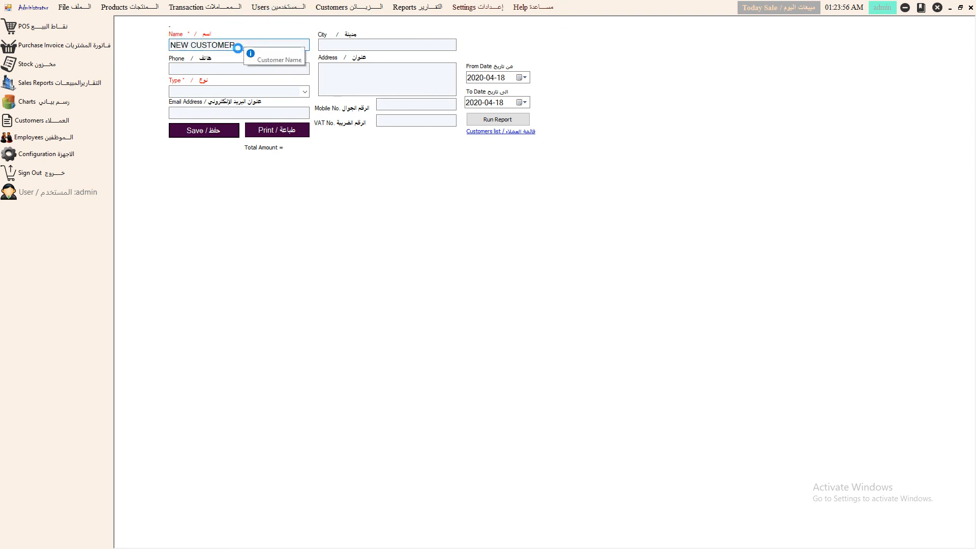
click(210, 70)
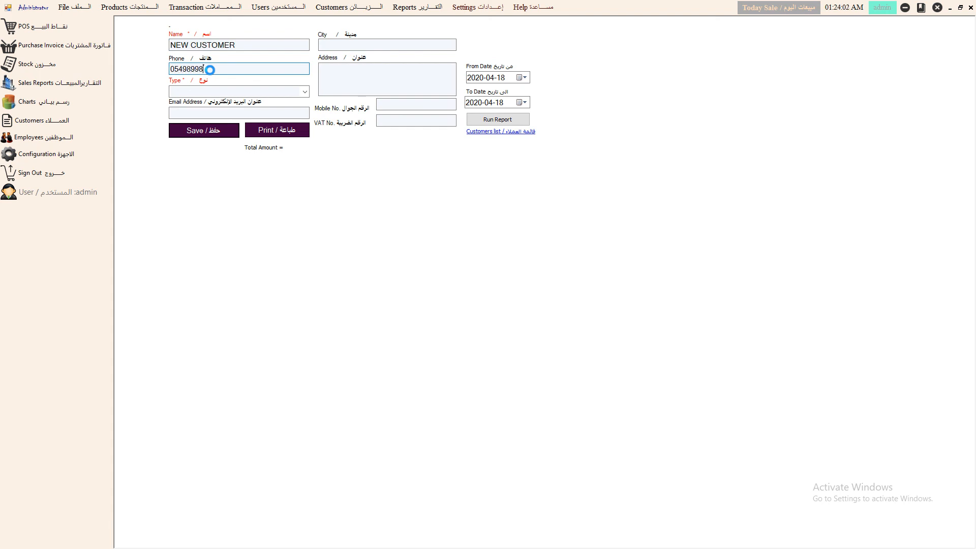
click(305, 92)
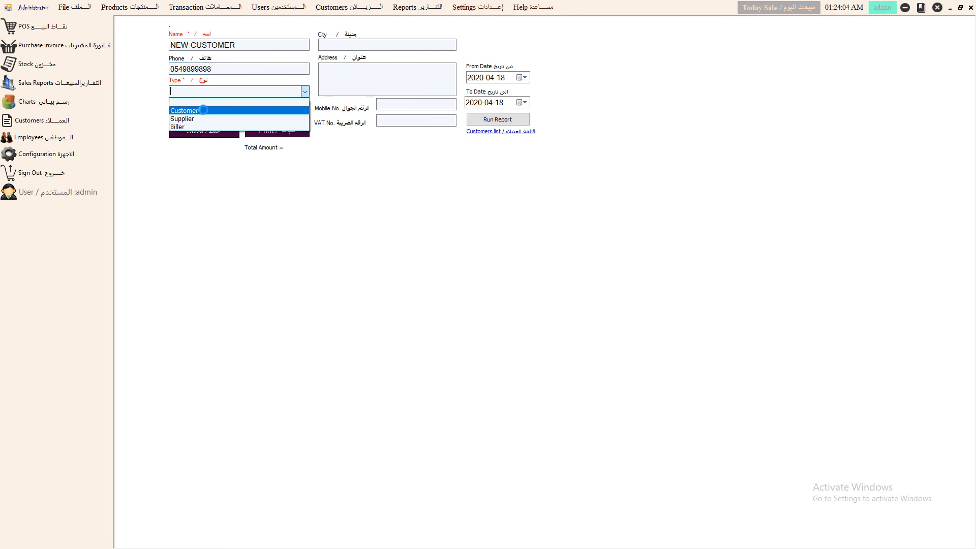
click(226, 100)
click(209, 112)
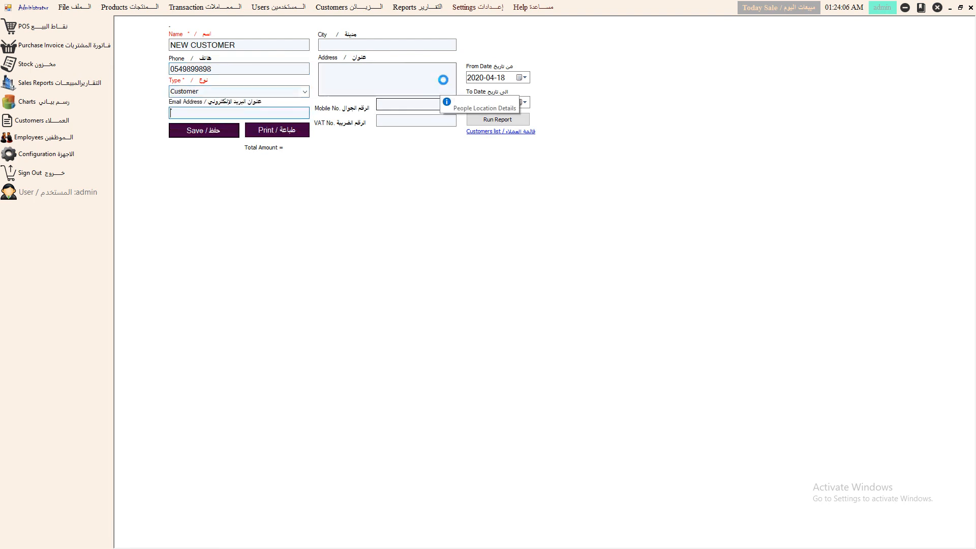
click(359, 48)
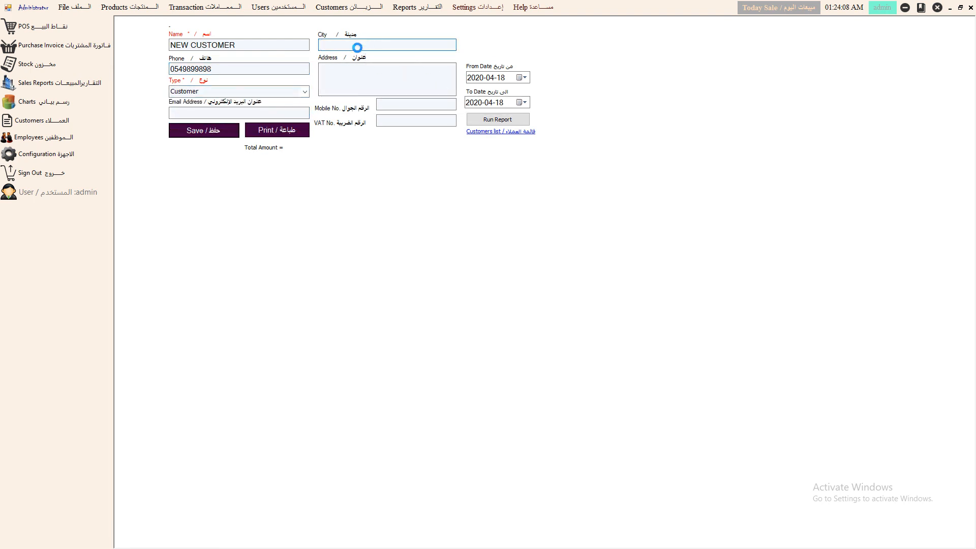
text(JEDDAH)
key(Tab)
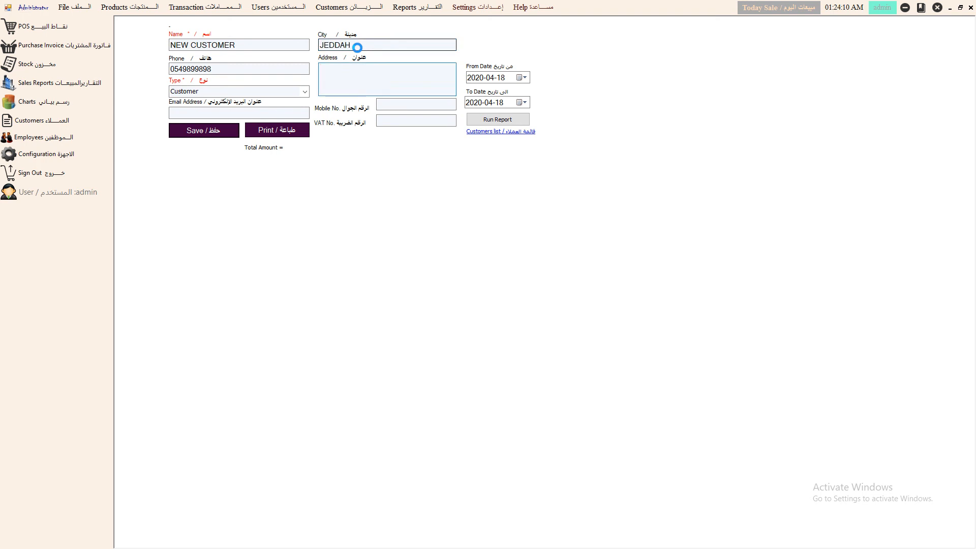
- Save the new customer as ID 10000008 and return to the customer list
click(395, 102)
click(393, 118)
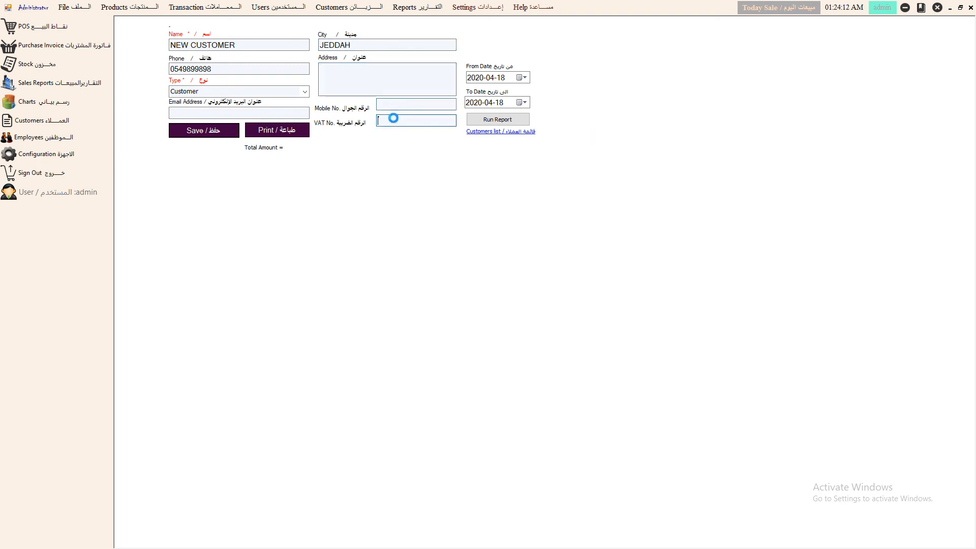
click(217, 135)
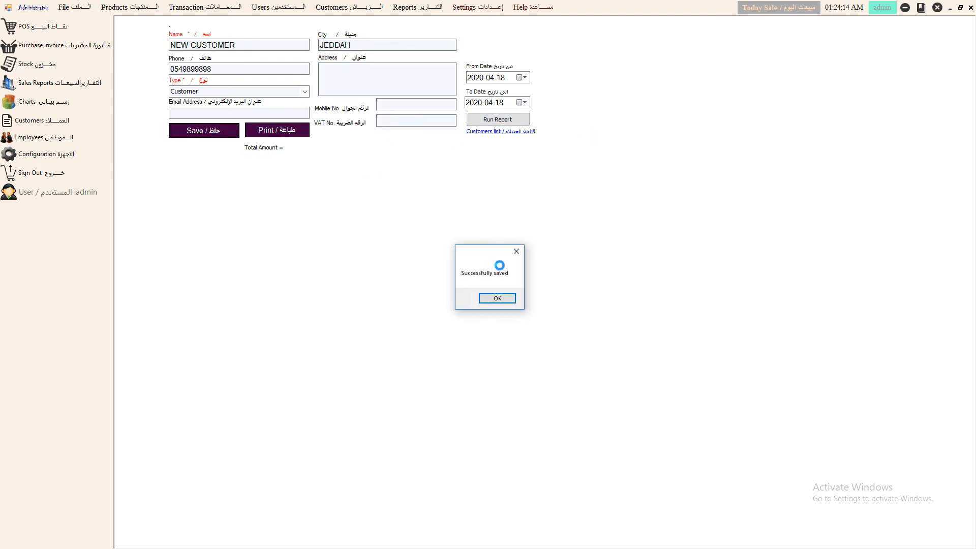
click(497, 298)
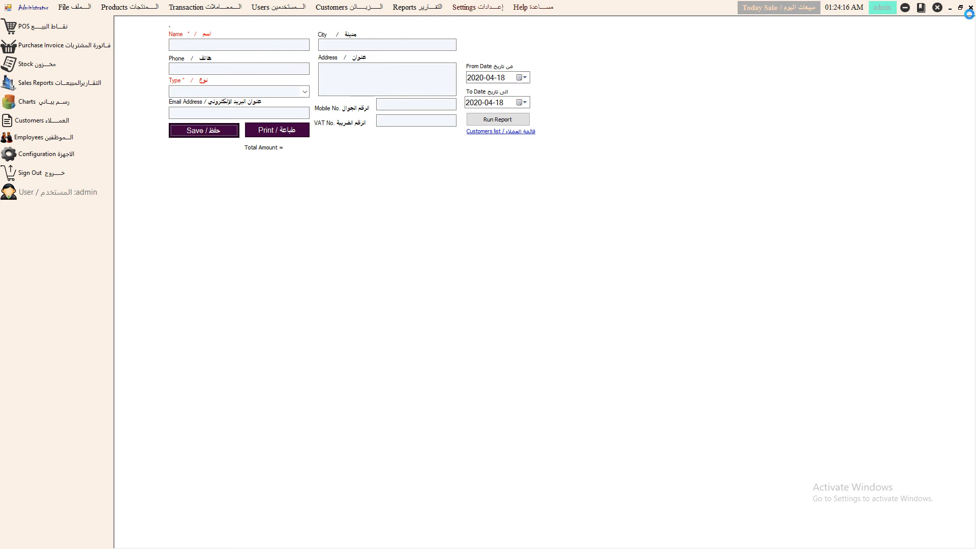
click(485, 131)
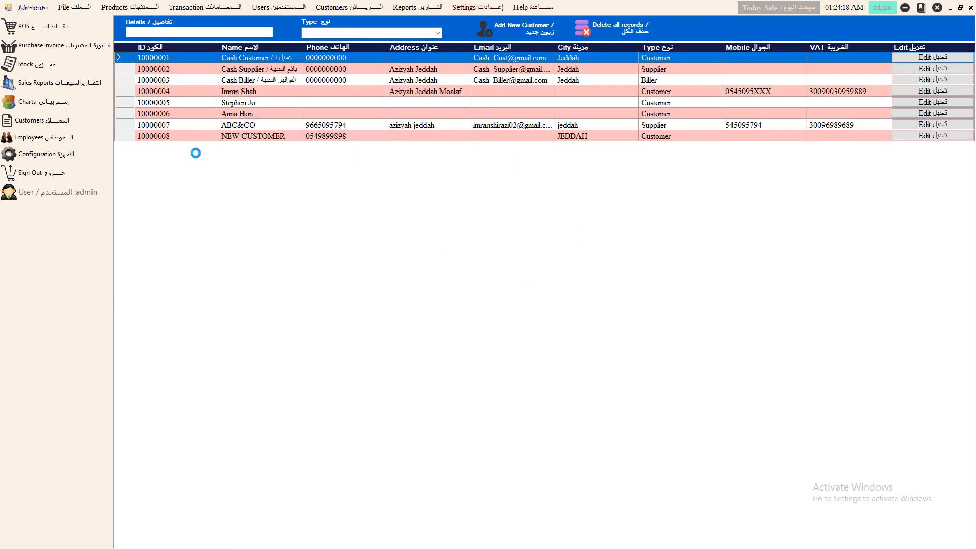
- Check NEW CUSTOMER's saved record, then close an extra new customer form without saving
double_click(252, 137)
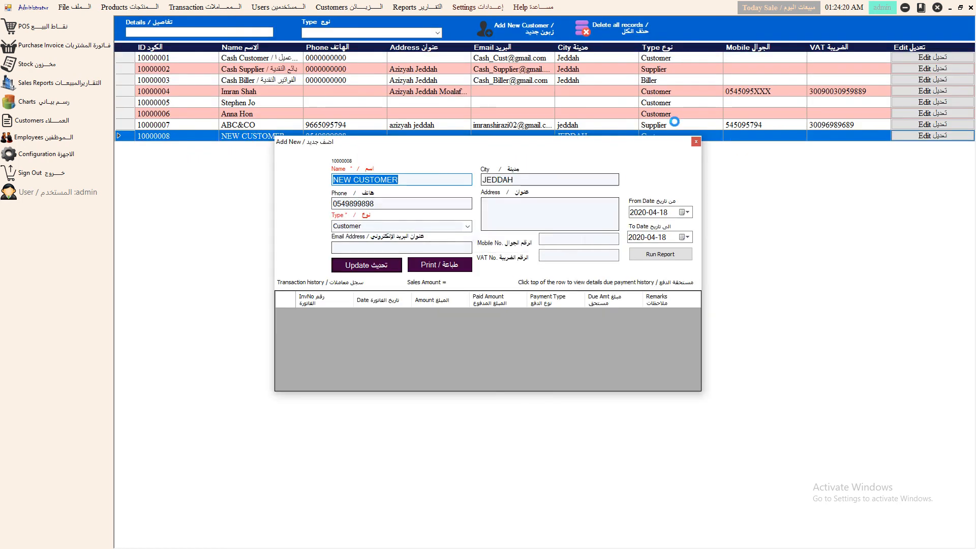
click(696, 142)
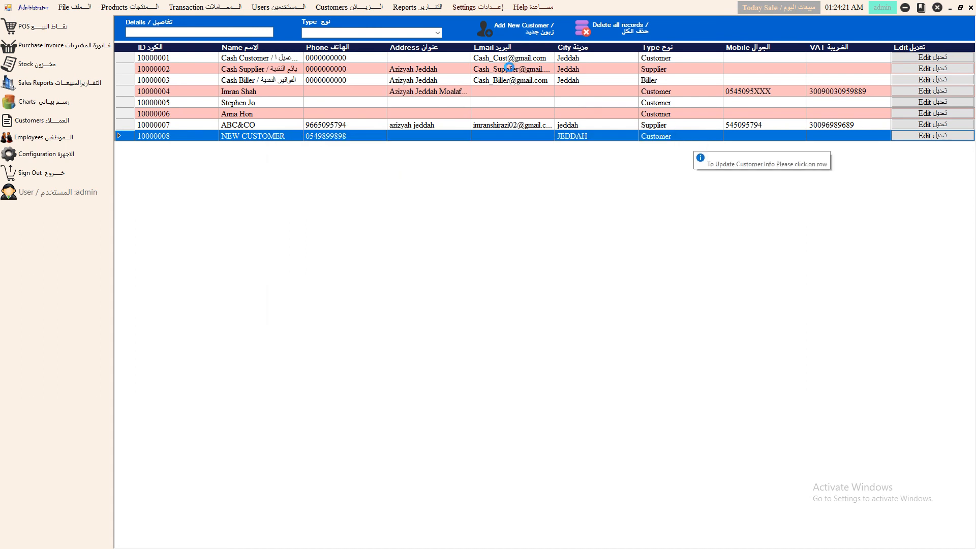
click(513, 26)
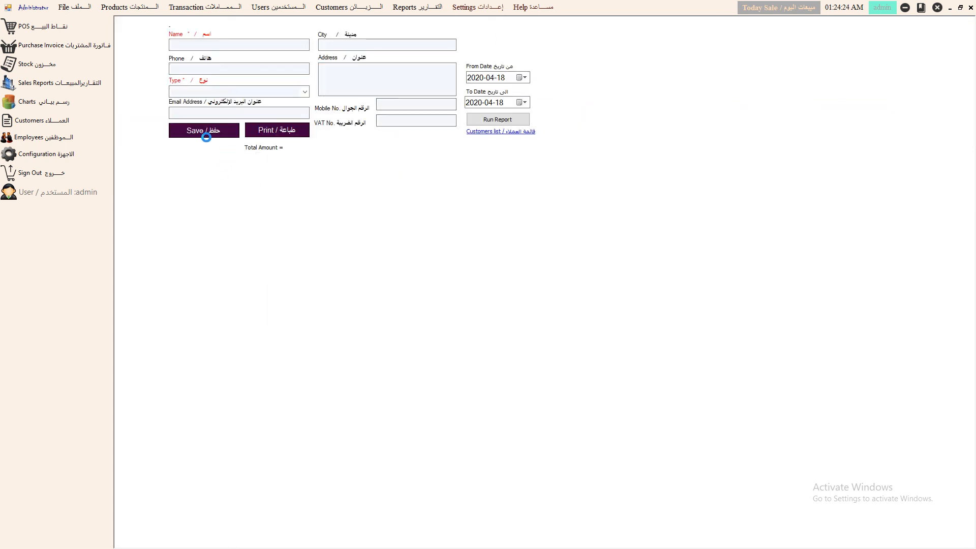
click(307, 87)
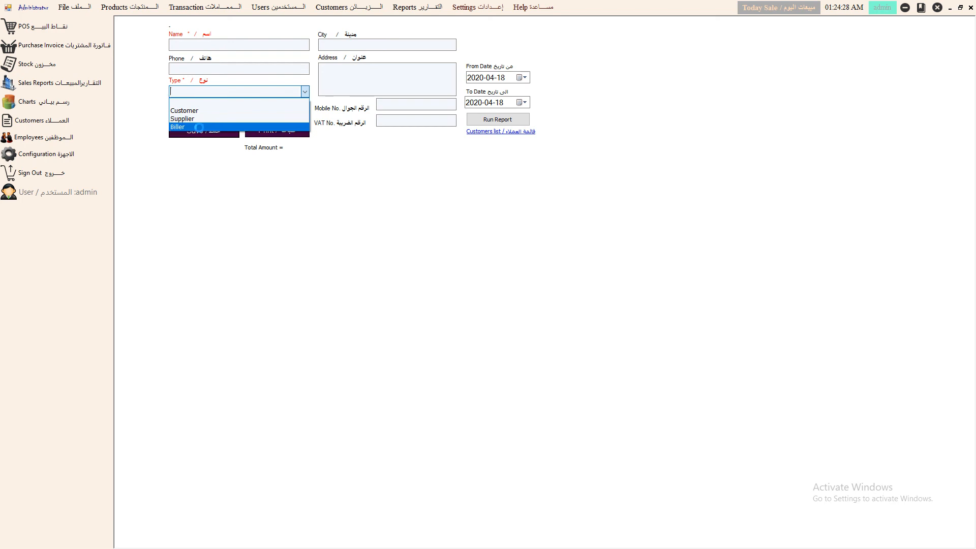
click(970, 8)
click(970, 8)
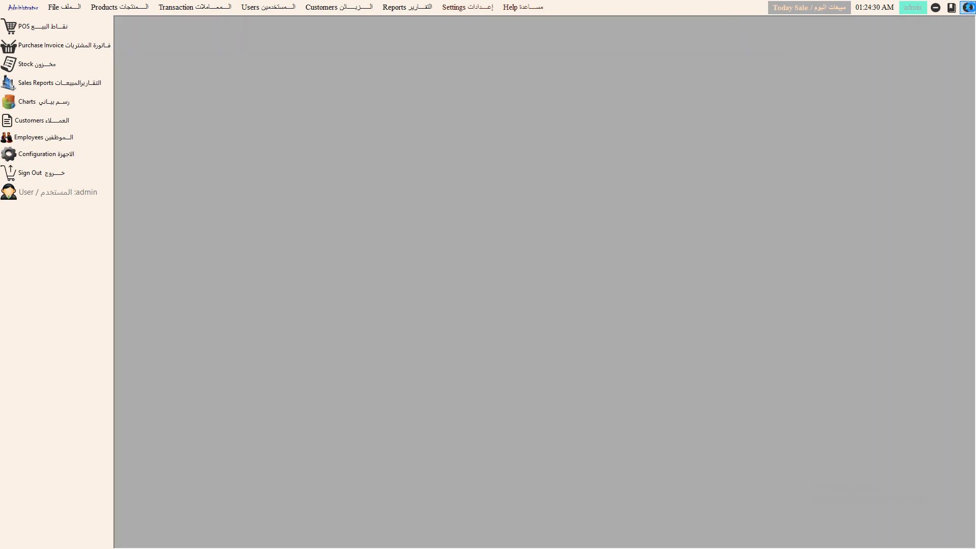
- Start a new purchase invoice with Apples, Banana, Grapes and Strawberries
click(52, 44)
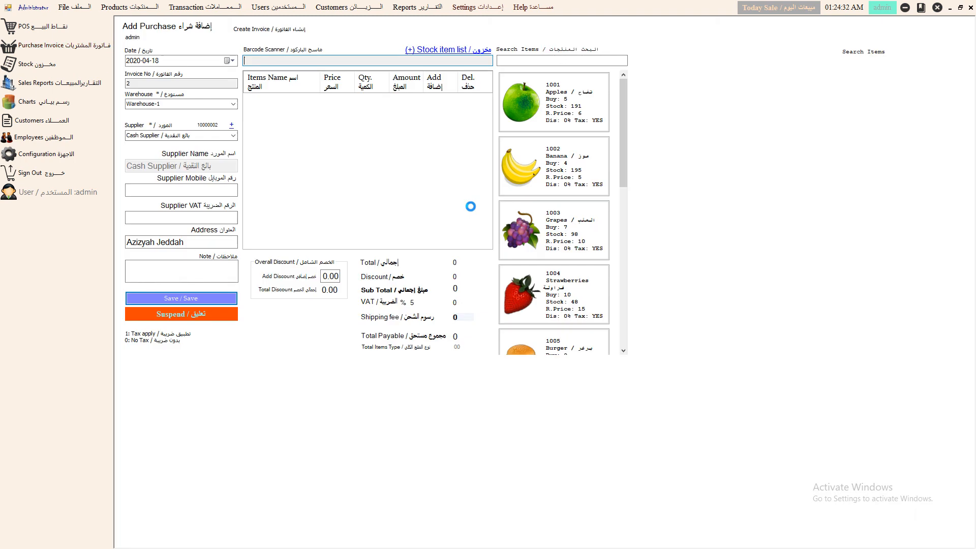
click(546, 102)
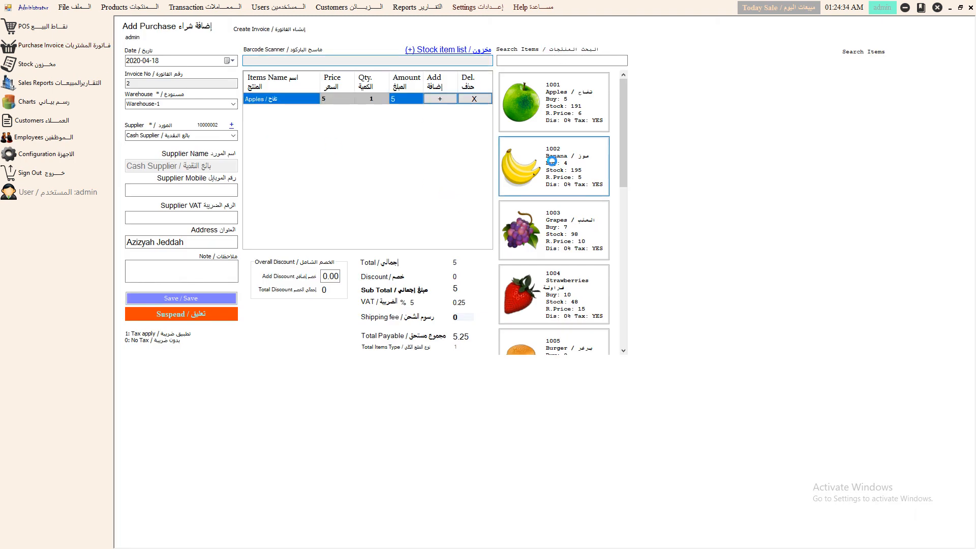
click(554, 164)
click(553, 228)
click(560, 286)
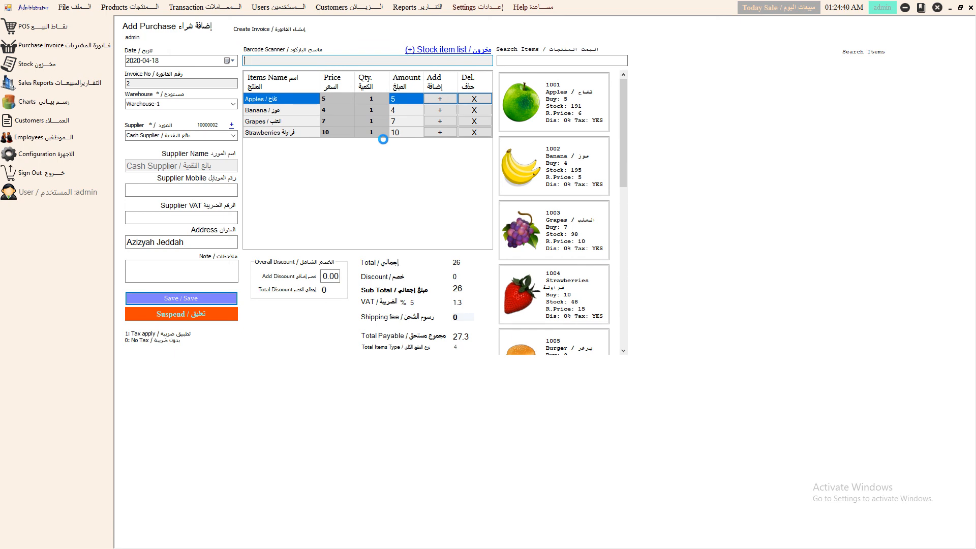
- Keep Warehouse-1 and choose ABC&CO as the purchase supplier
click(231, 103)
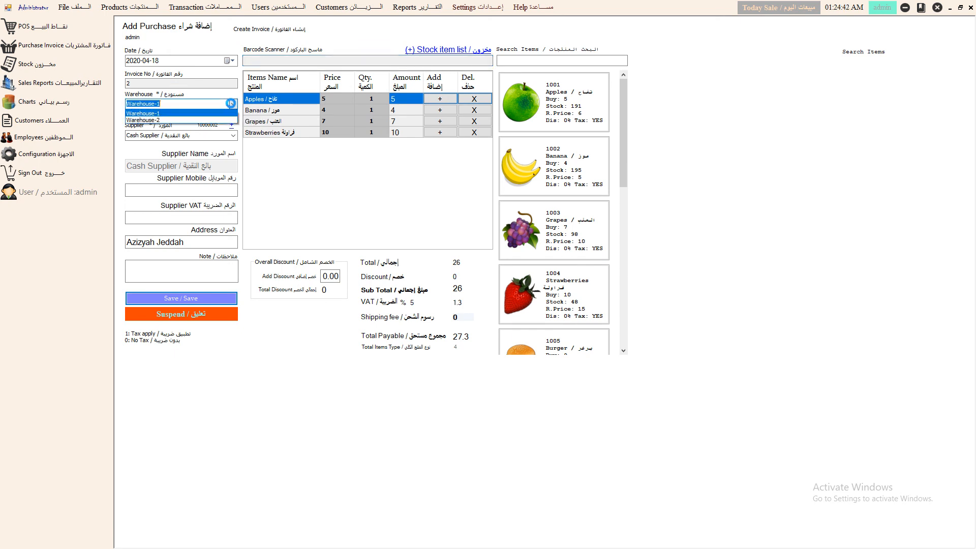
click(230, 103)
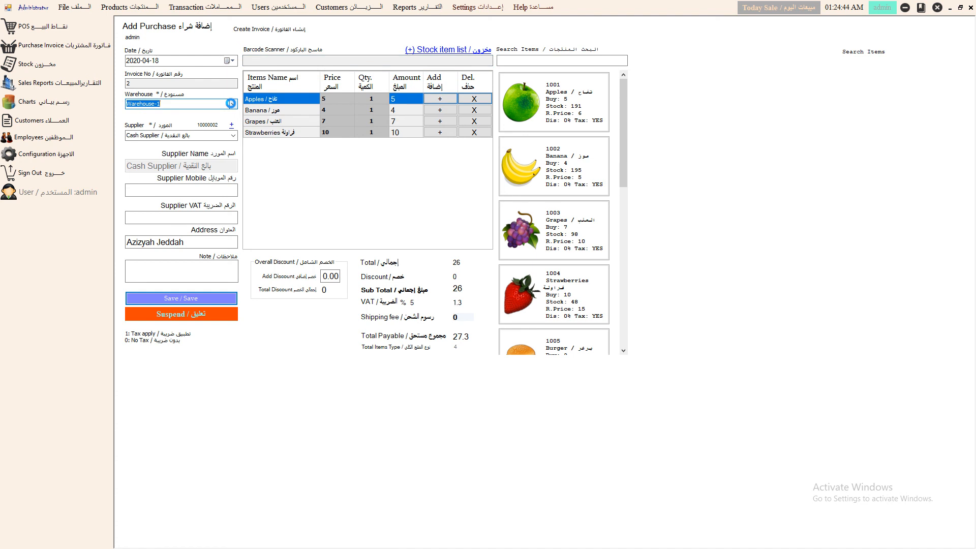
click(234, 135)
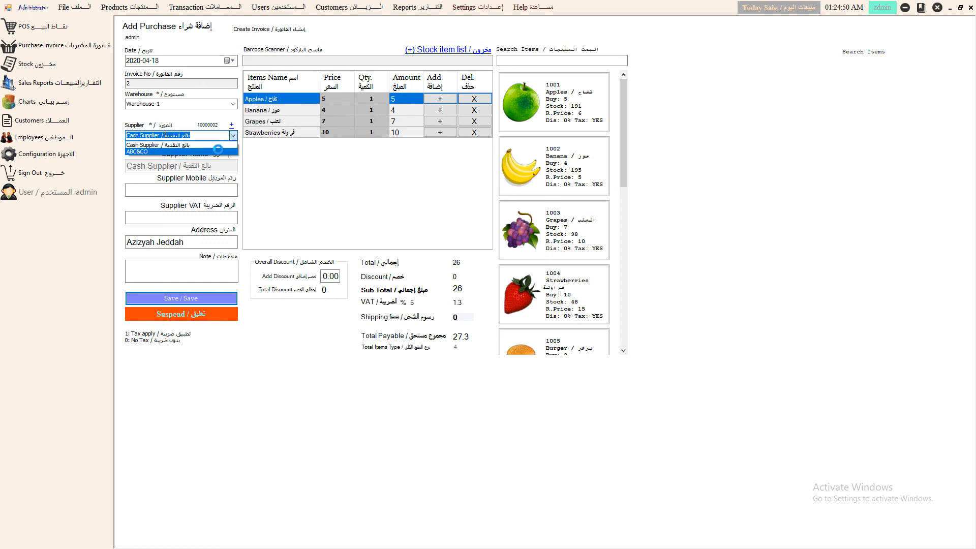
click(217, 151)
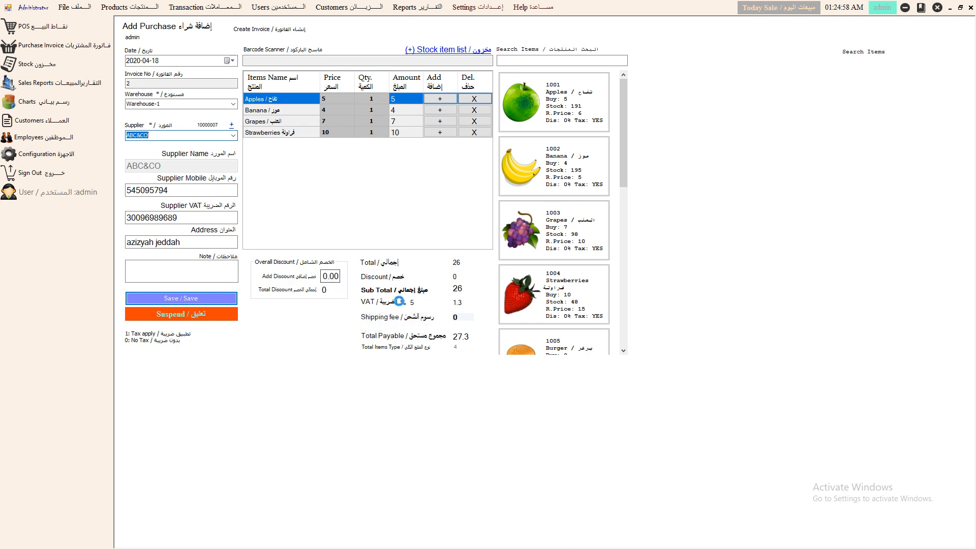
- Set the Apples quantity to 100 and the Banana quantity to 50
click(370, 100)
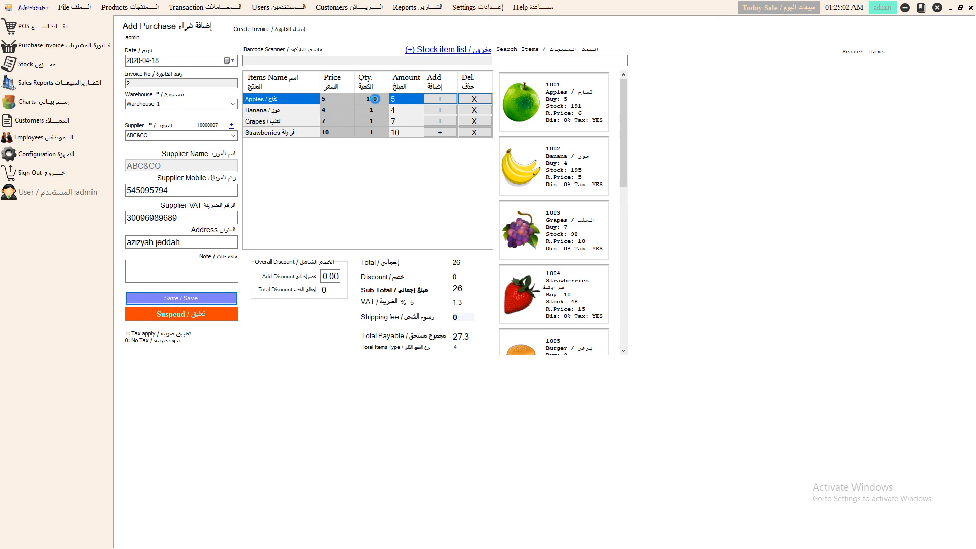
text(00)
click(374, 110)
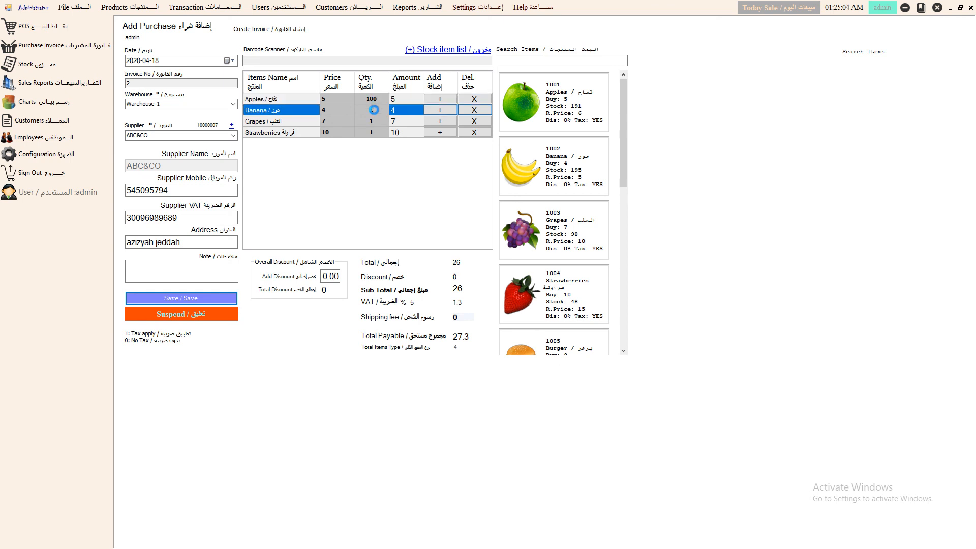
click(374, 110)
text(50)
click(374, 120)
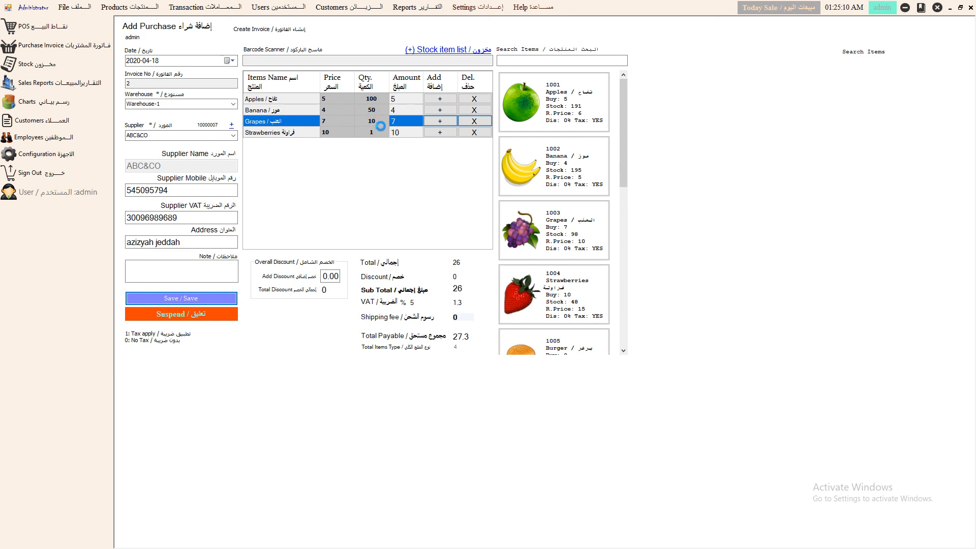
- Remove the Strawberries line and change the Apples quantity to 50
click(379, 132)
click(379, 131)
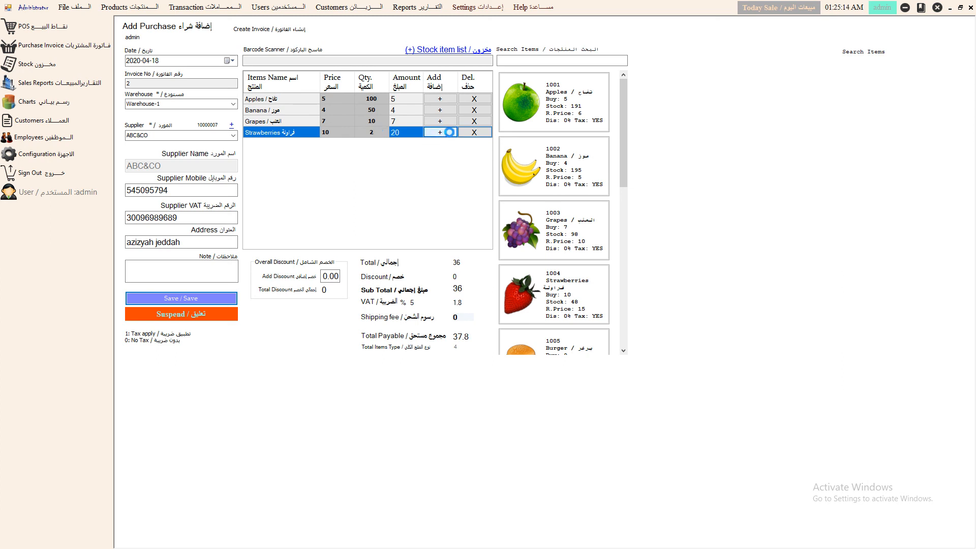
click(473, 130)
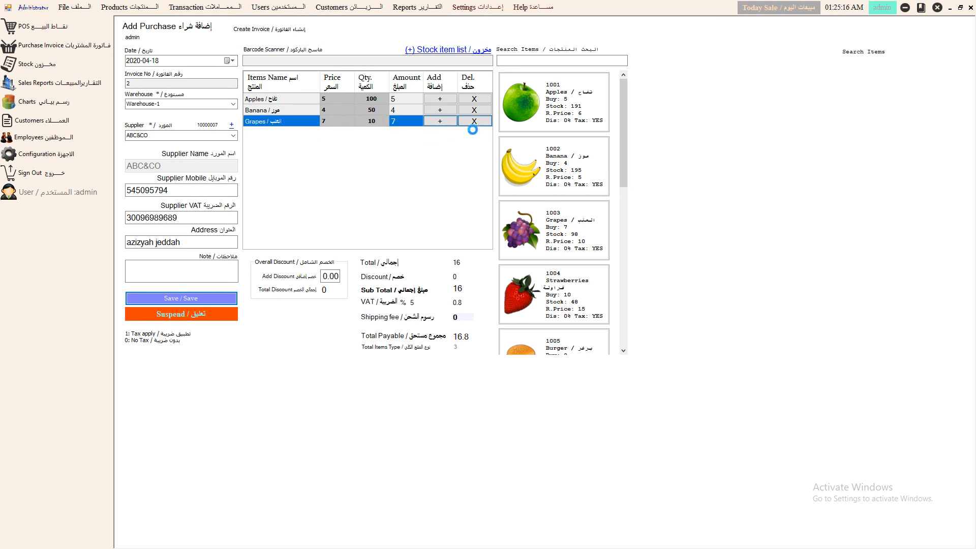
click(377, 100)
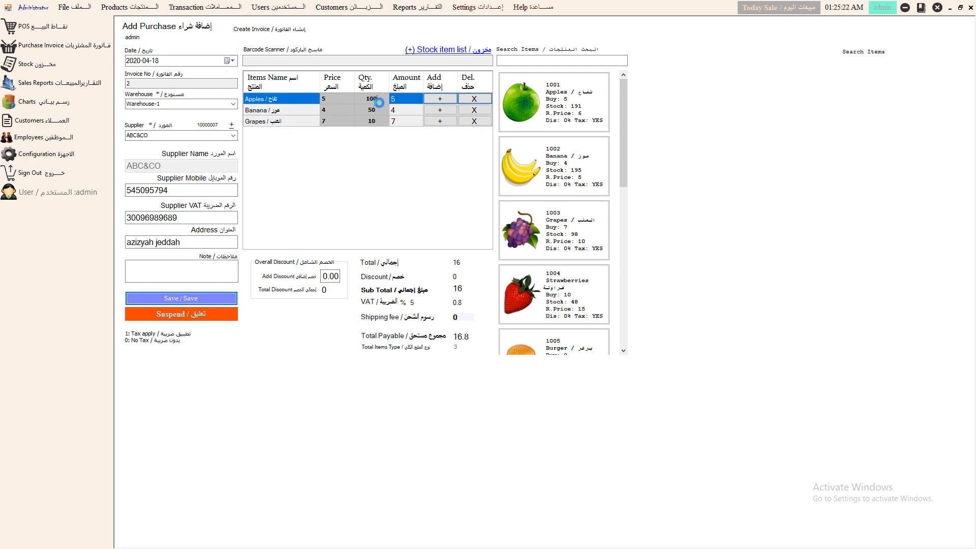
double_click(379, 102)
text(50)
key(Return)
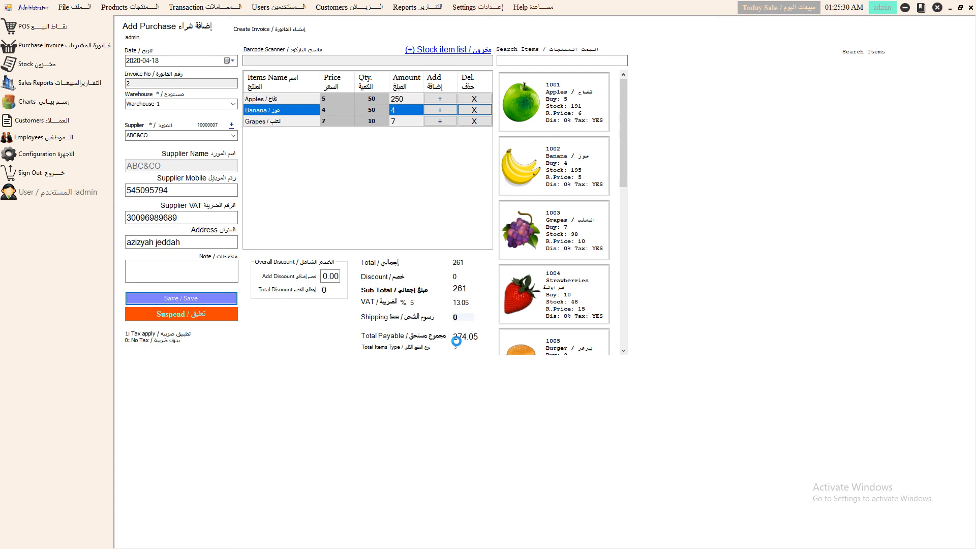
- Save the ABC&CO purchase, check stock (Apples 241, Banana 245, Grapes 108), and close the form
click(190, 299)
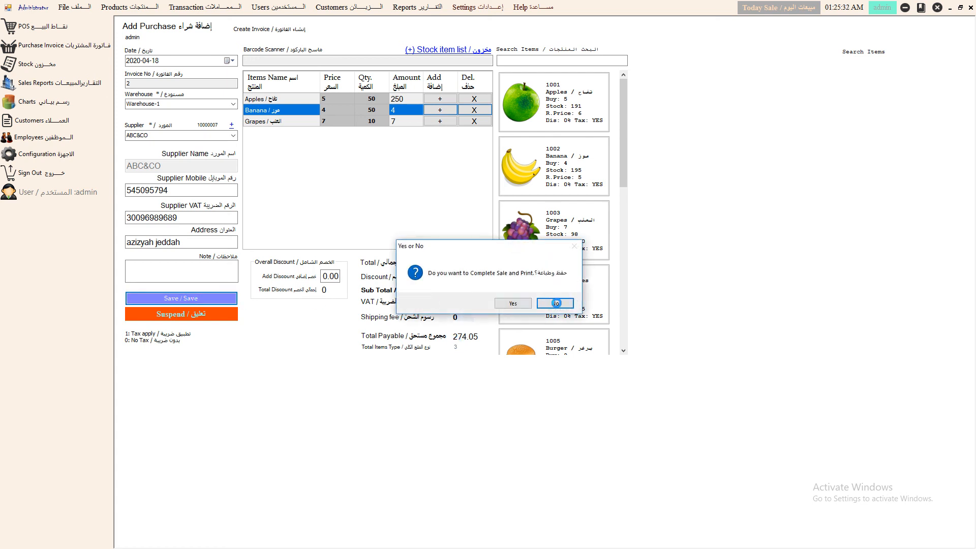
click(523, 304)
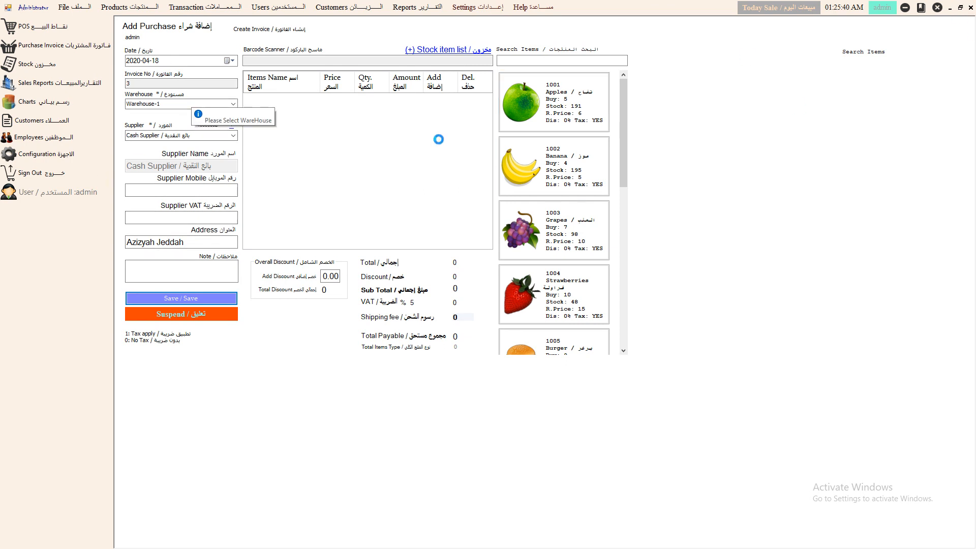
click(432, 50)
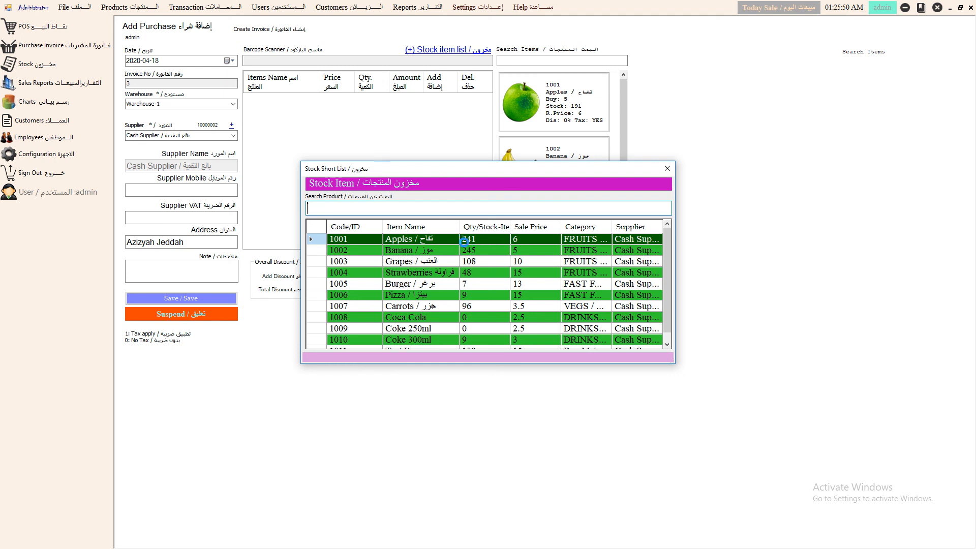
click(668, 168)
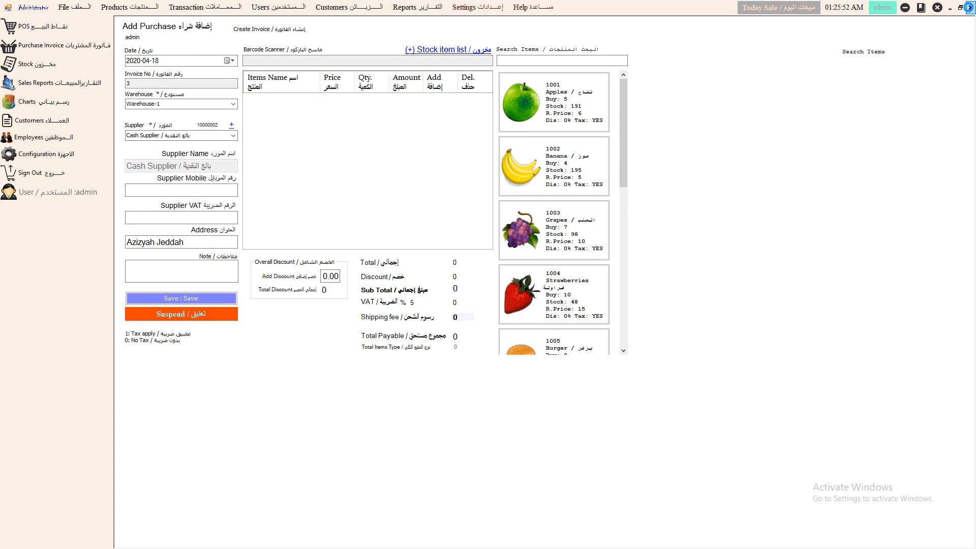
click(968, 7)
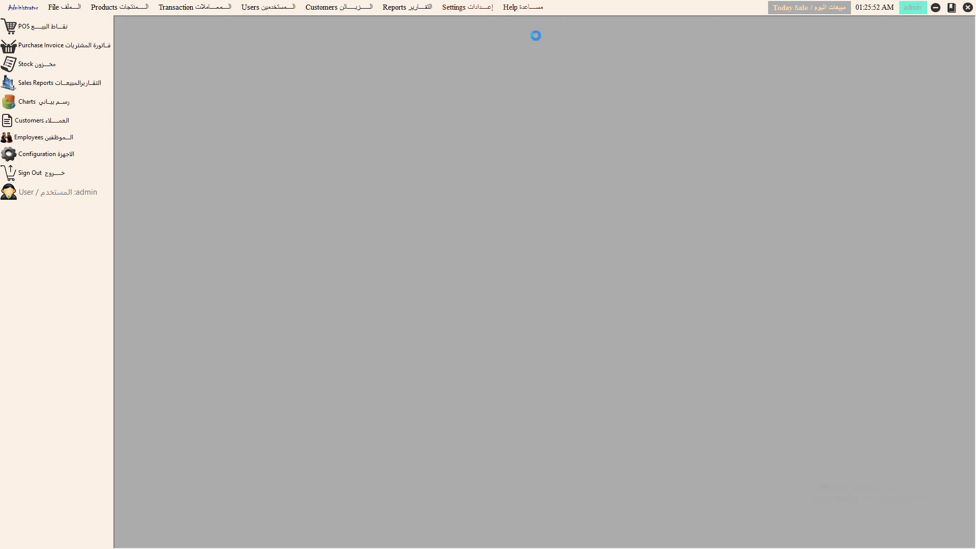
- Show the admin user's working hours for 2020-04-01 to 2020-04-18
click(52, 137)
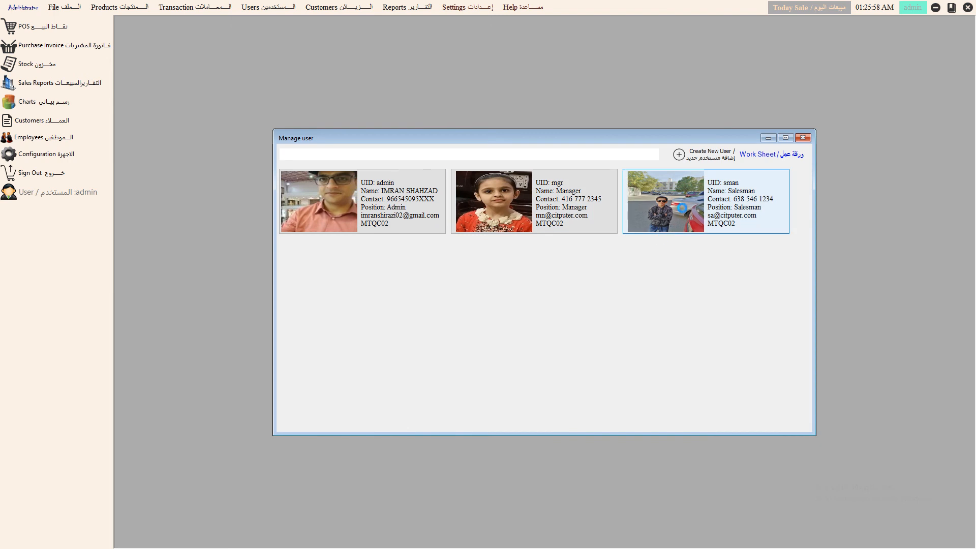
click(399, 212)
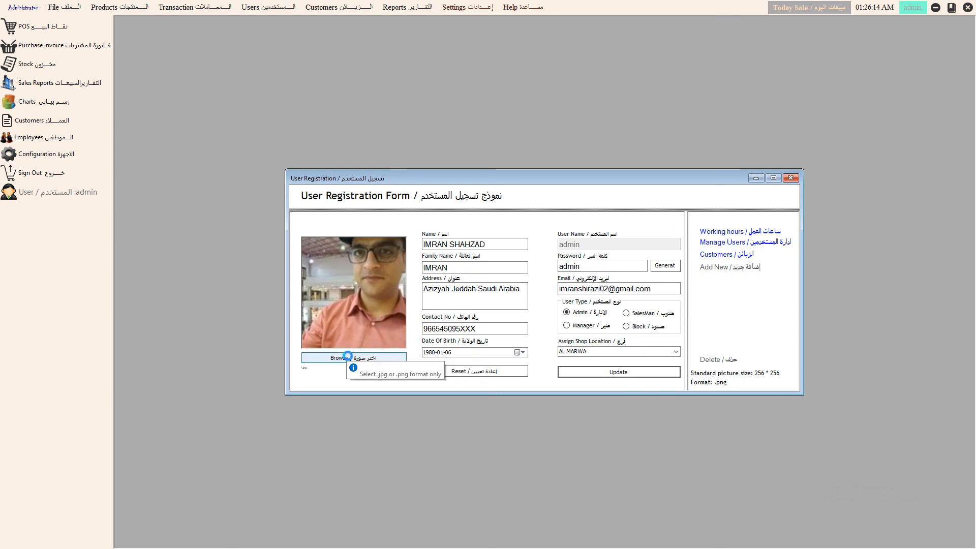
click(730, 231)
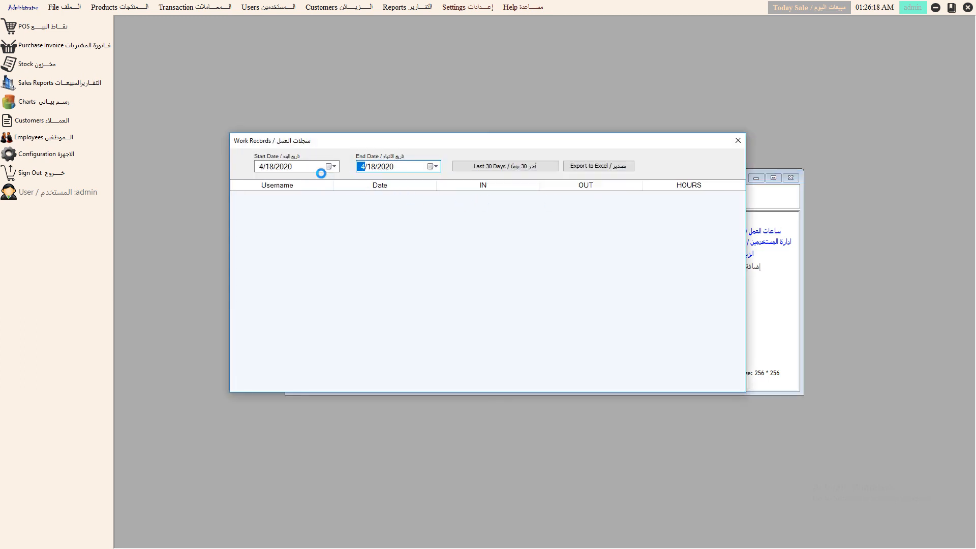
click(331, 166)
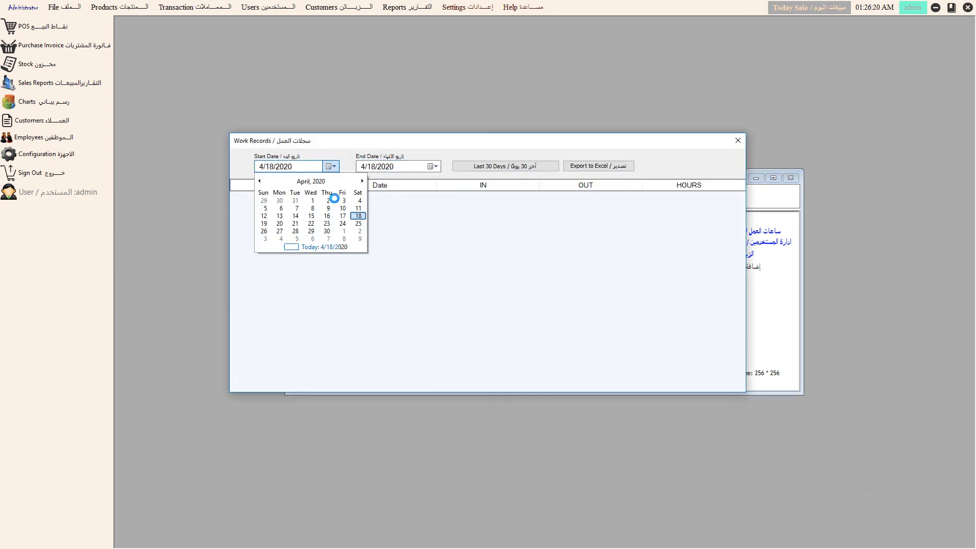
click(313, 199)
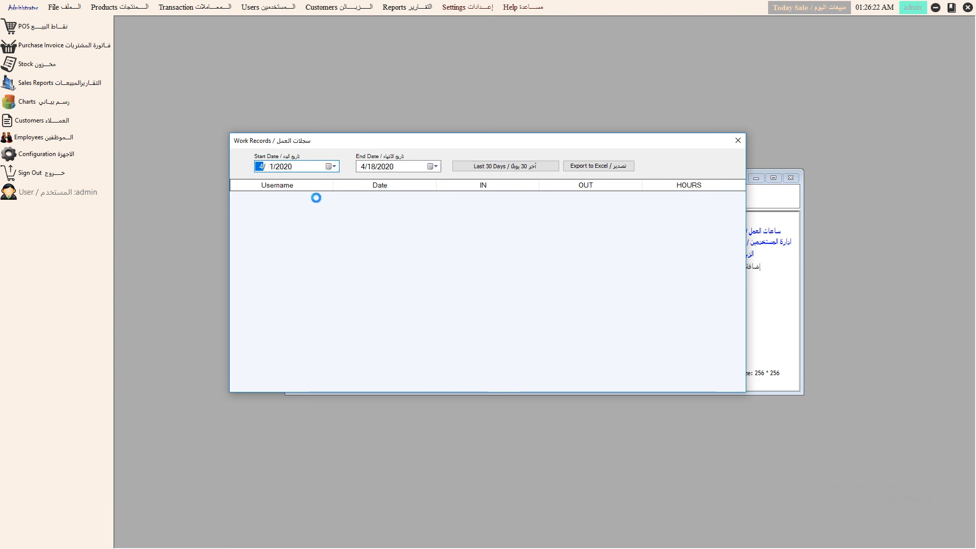
click(432, 166)
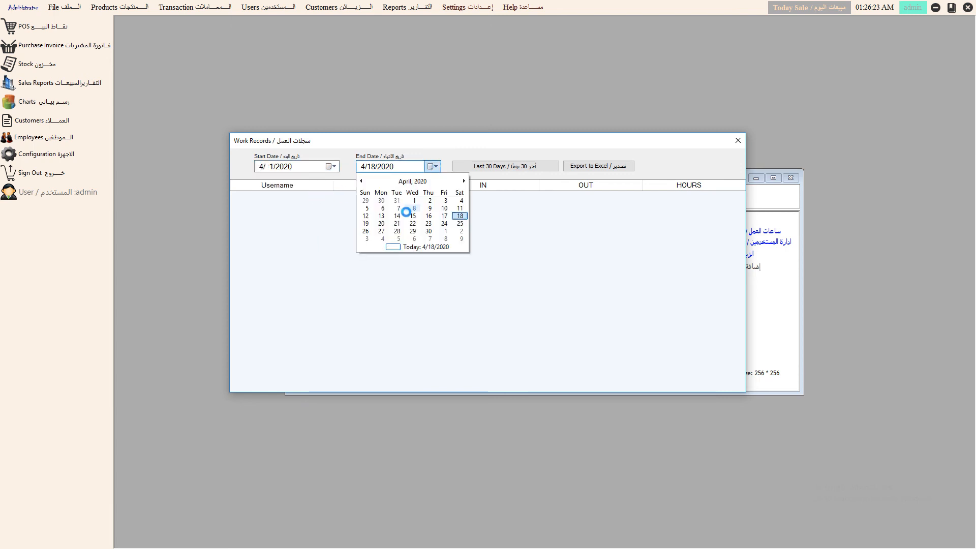
click(459, 216)
click(496, 165)
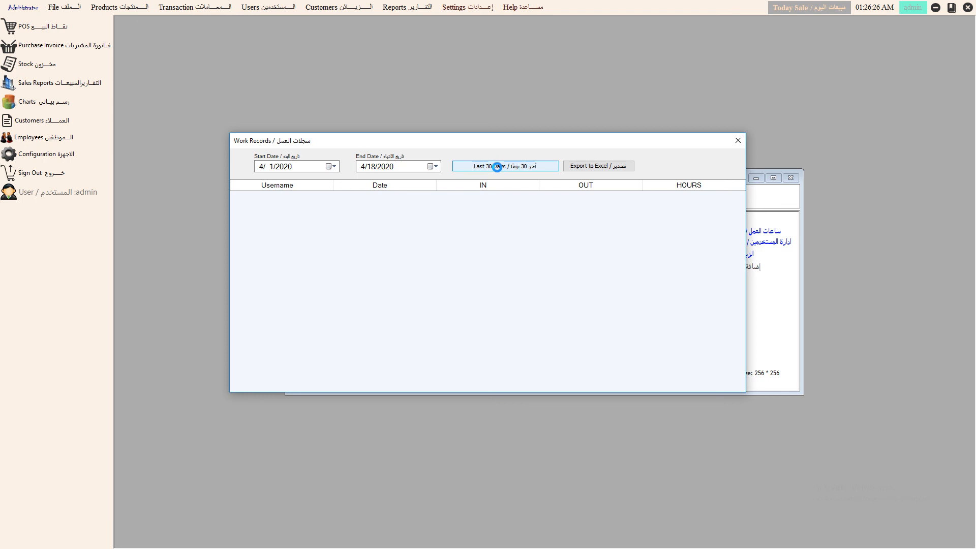
- Cancel the working-hours Excel export, review the Manager user's details, and close the user form
click(578, 166)
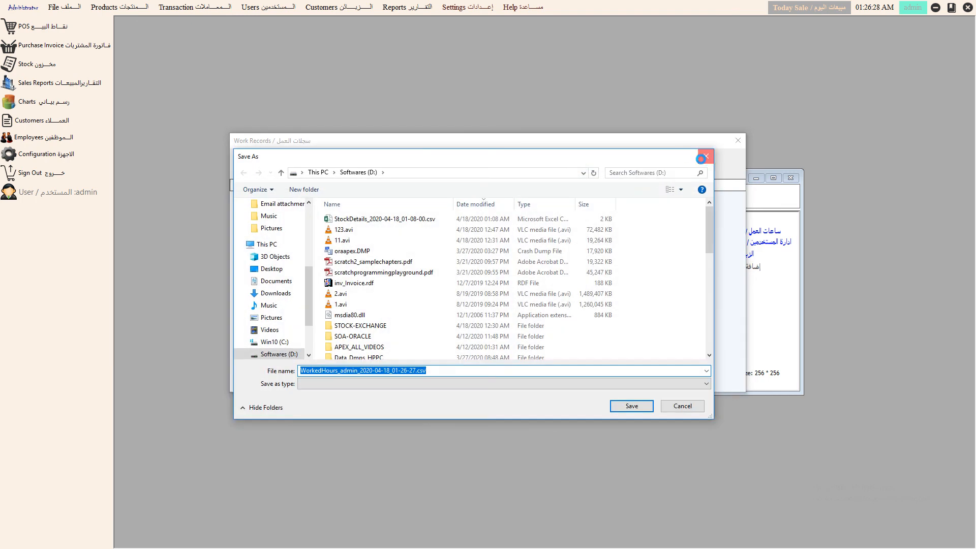
click(700, 159)
click(738, 140)
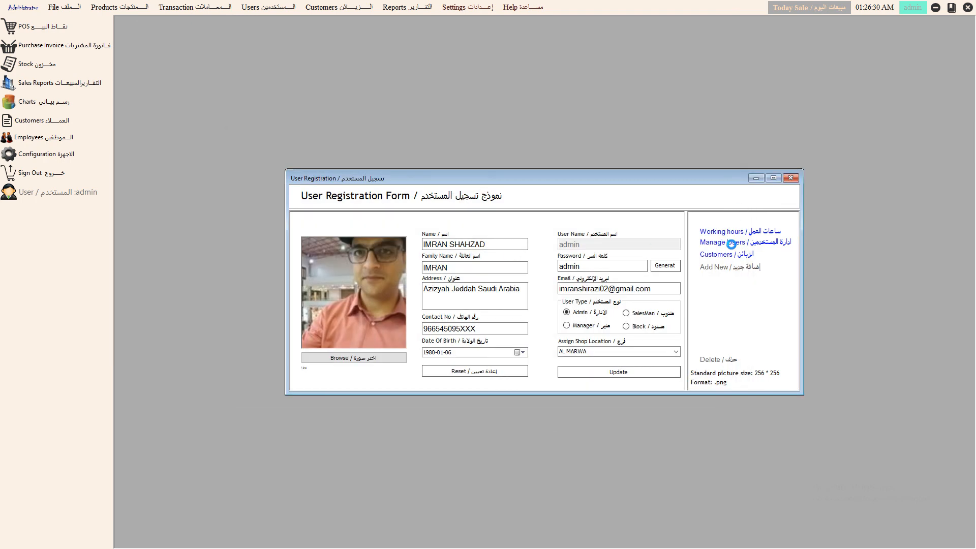
click(736, 241)
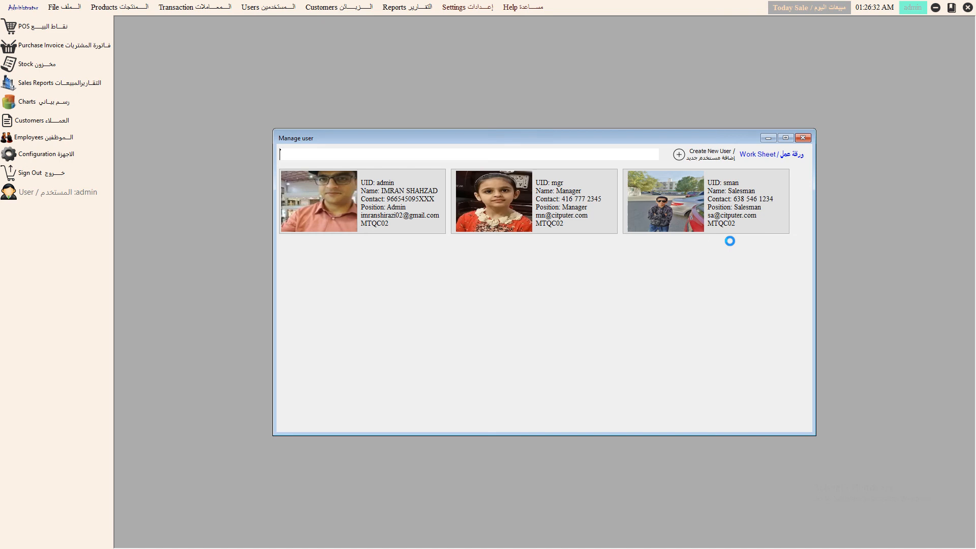
click(517, 198)
click(790, 178)
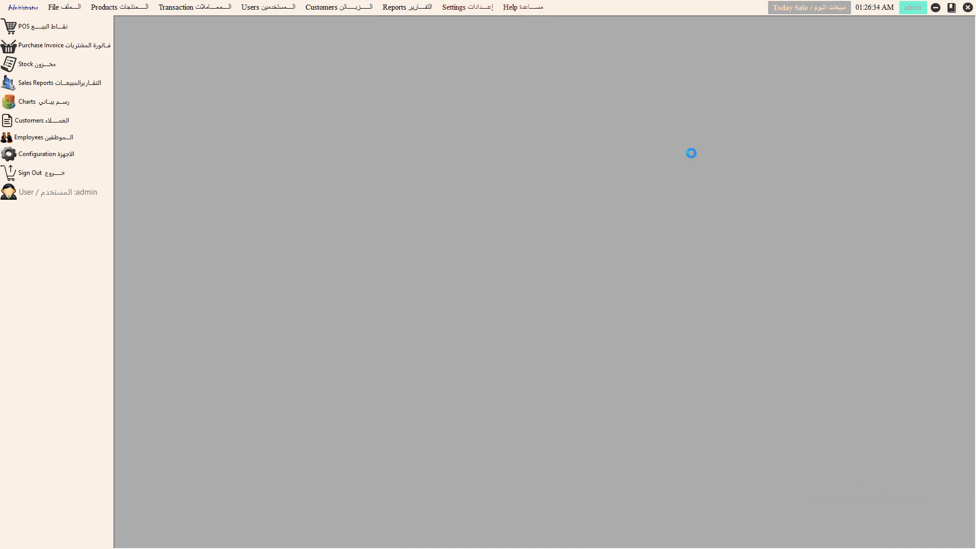
click(283, 7)
- Open the employee work sheet and set its date range to 4/1/2020 through 4/18/2020
click(279, 45)
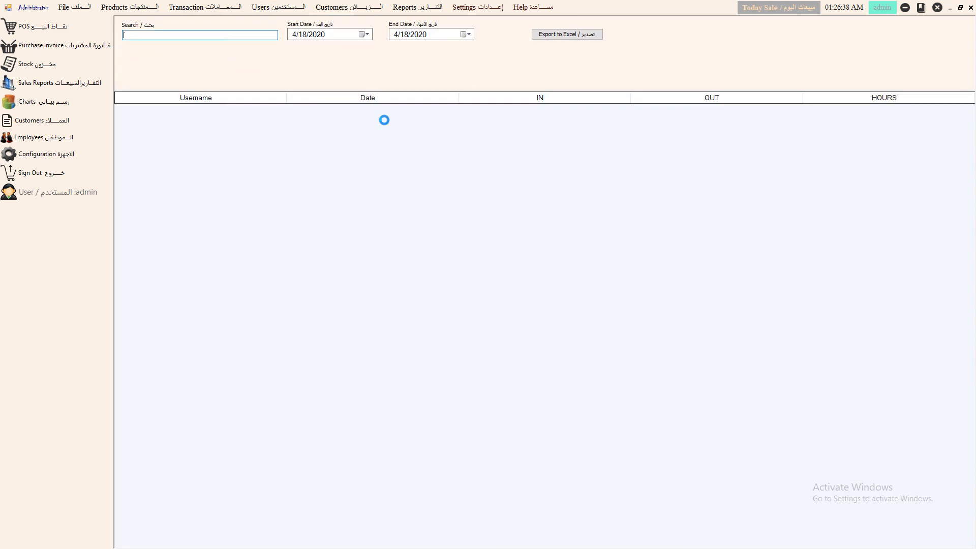
click(368, 34)
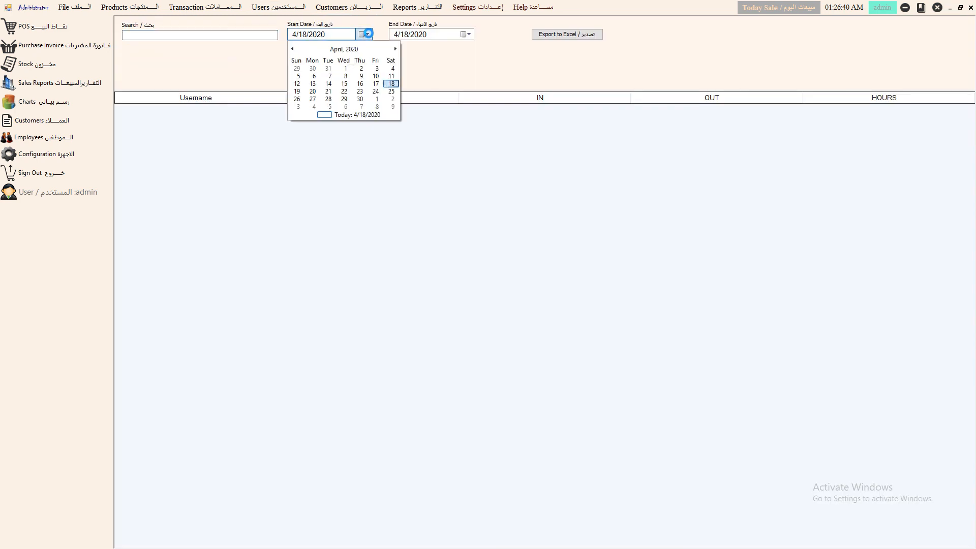
click(348, 65)
click(465, 34)
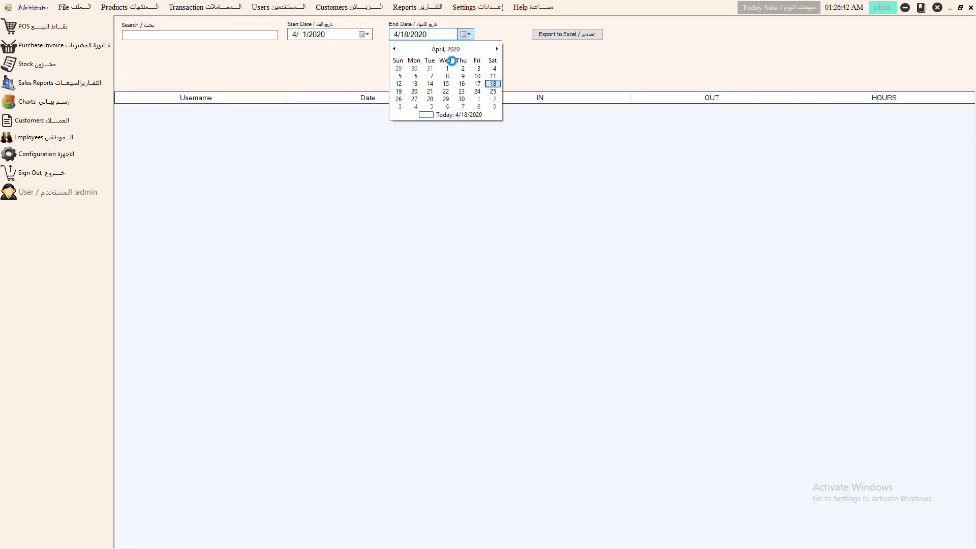
click(429, 111)
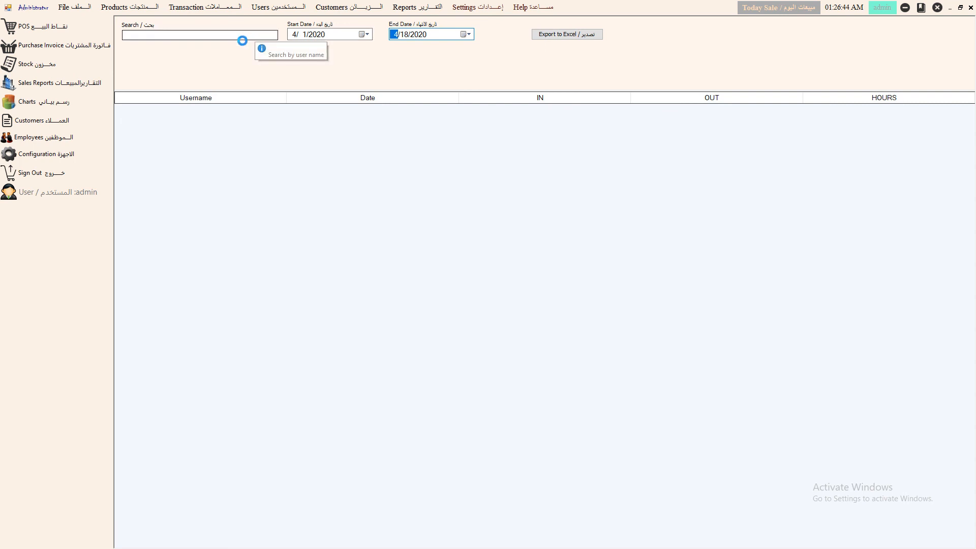
- Search the attendance log for user 'AD', then close it and open Today Sale
click(206, 34)
text(AD)
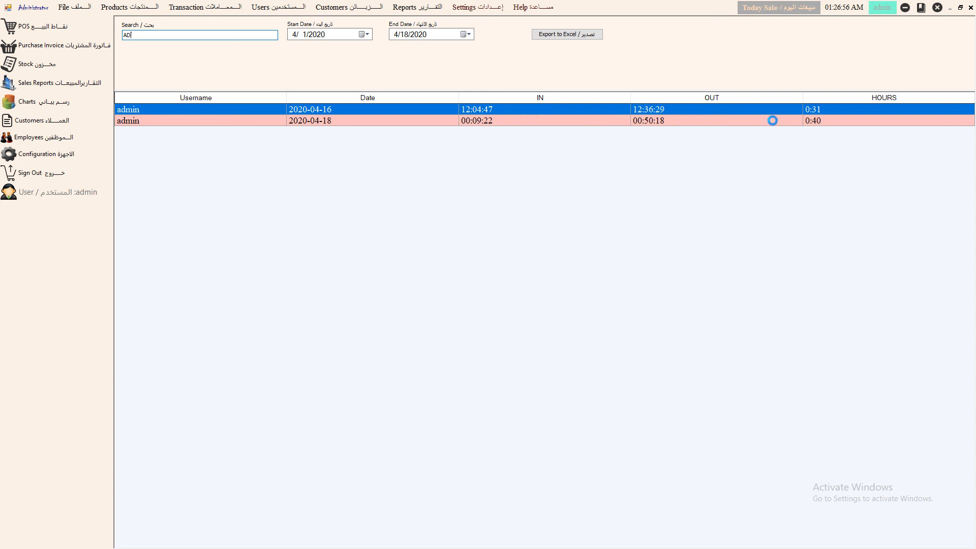
click(968, 9)
click(812, 6)
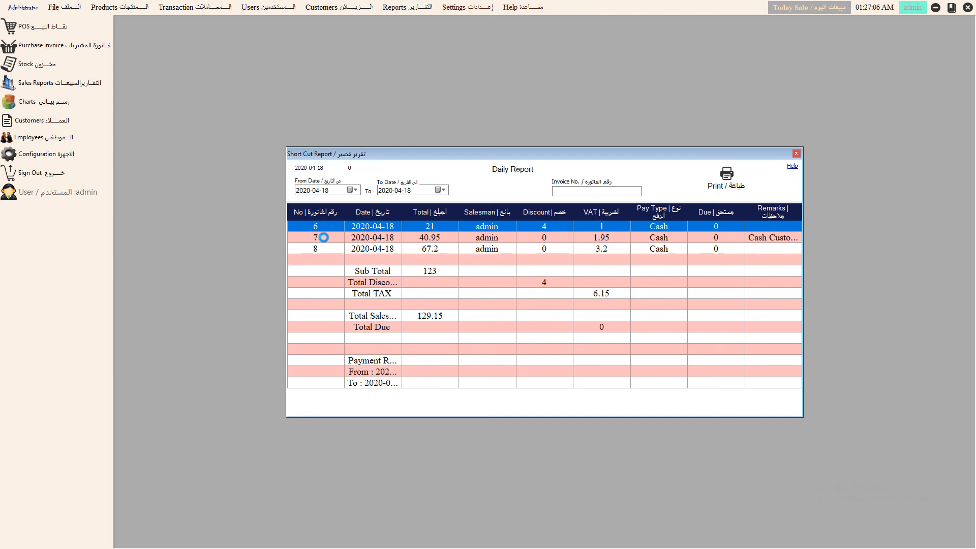
- Set the report's From Date to 2020-04-01 and show invoice 8's items
click(355, 190)
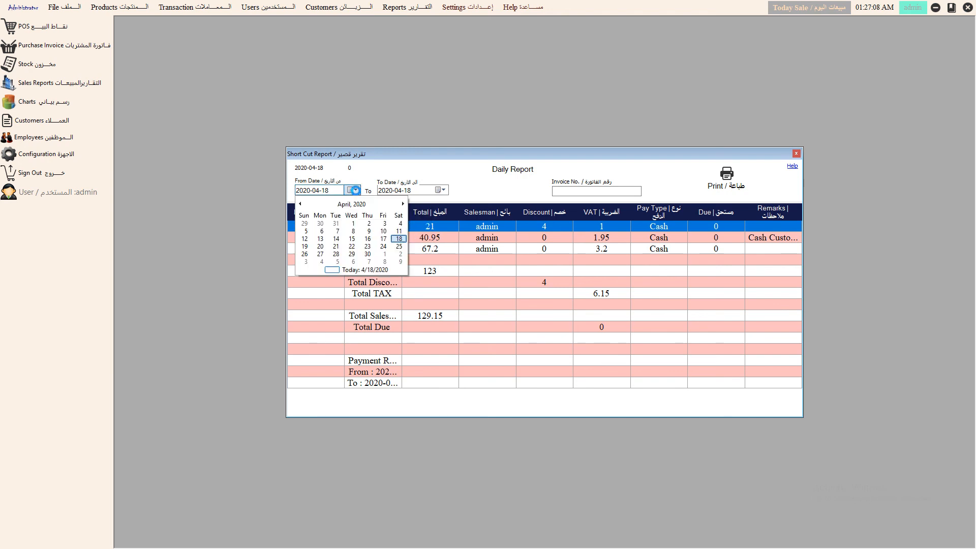
click(352, 223)
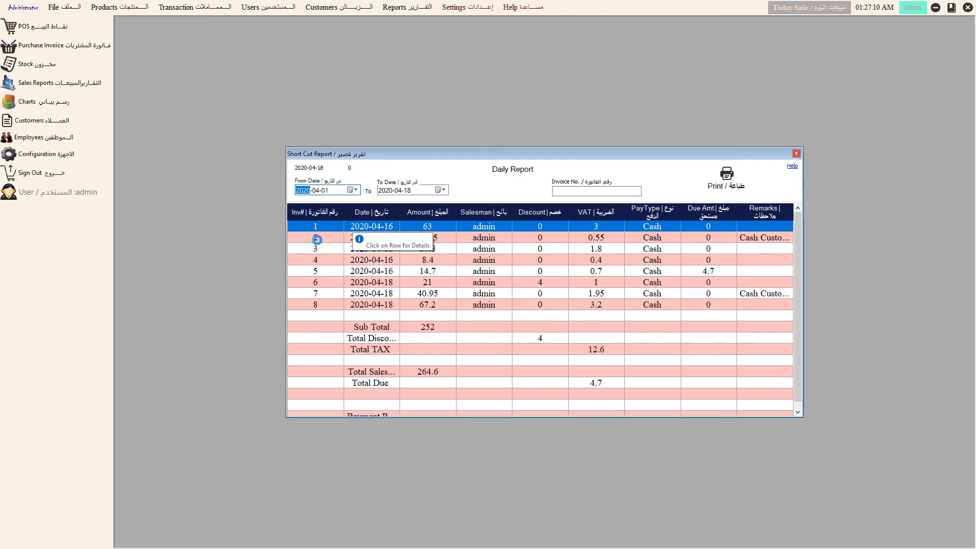
click(322, 305)
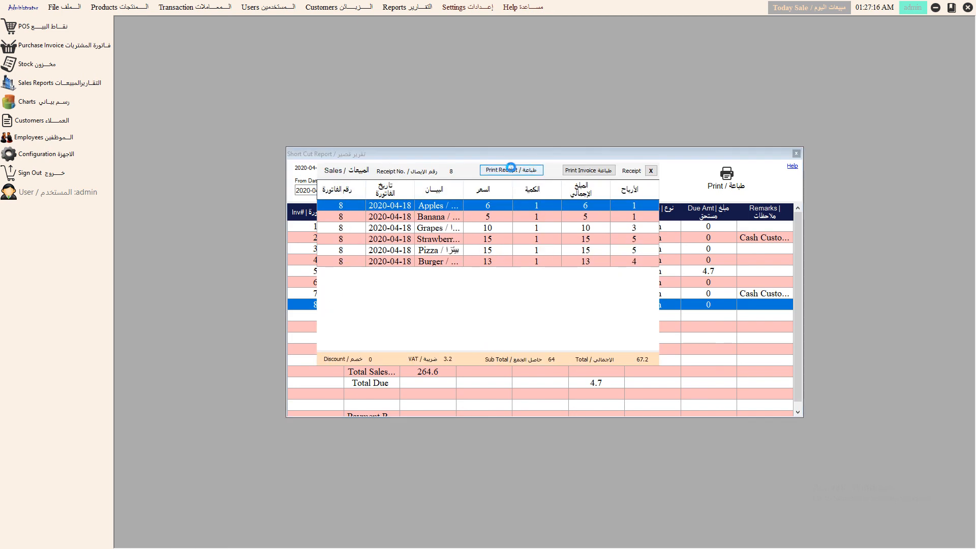
- Preview invoice 8's receipt without printing and its full invoice, then close everything
click(513, 170)
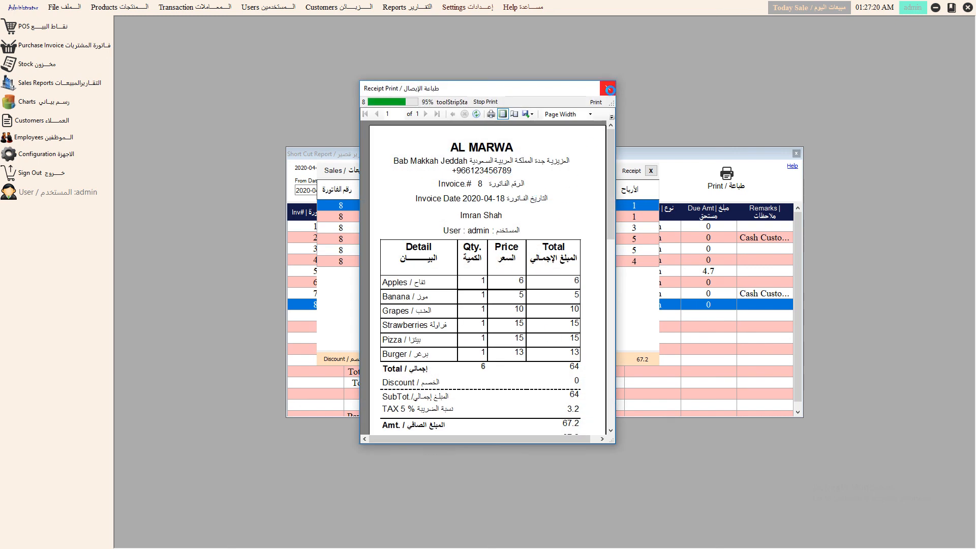
click(546, 318)
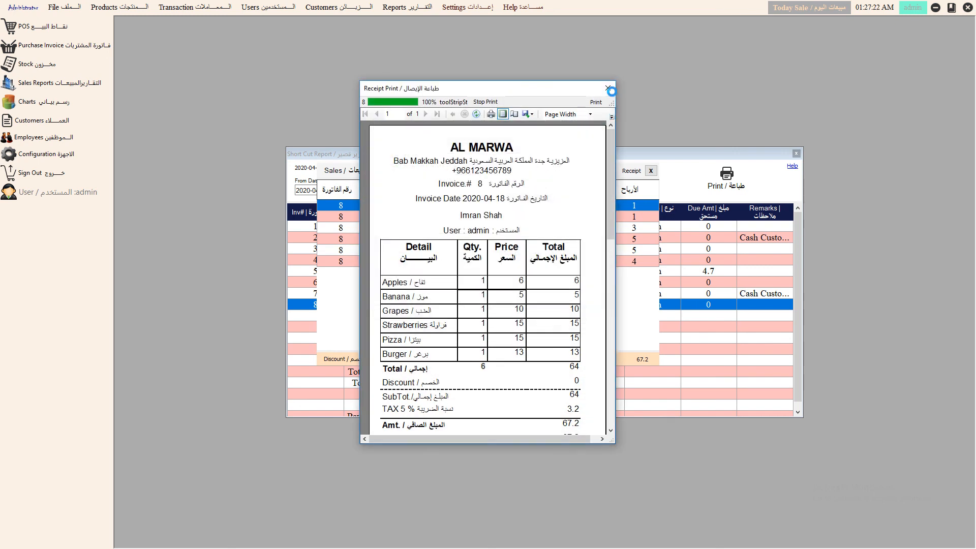
click(610, 90)
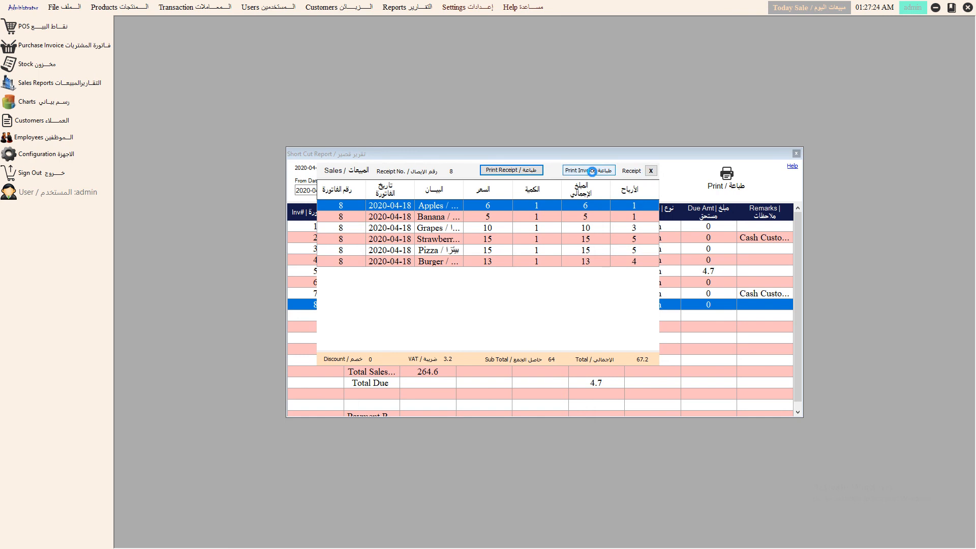
click(592, 172)
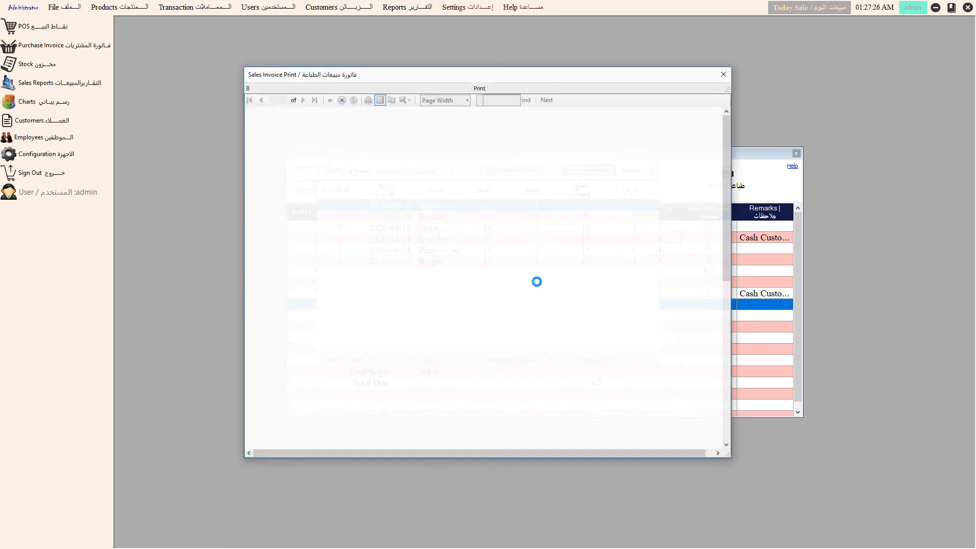
mouse_move(727, 213)
mouse_down()
mouse_move(708, 401)
mouse_move(710, 170)
mouse_up()
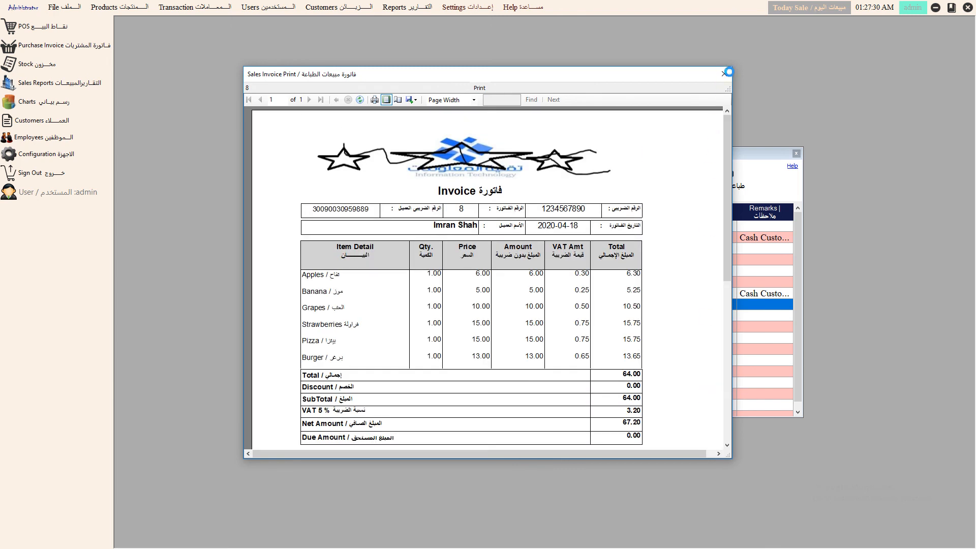
click(724, 74)
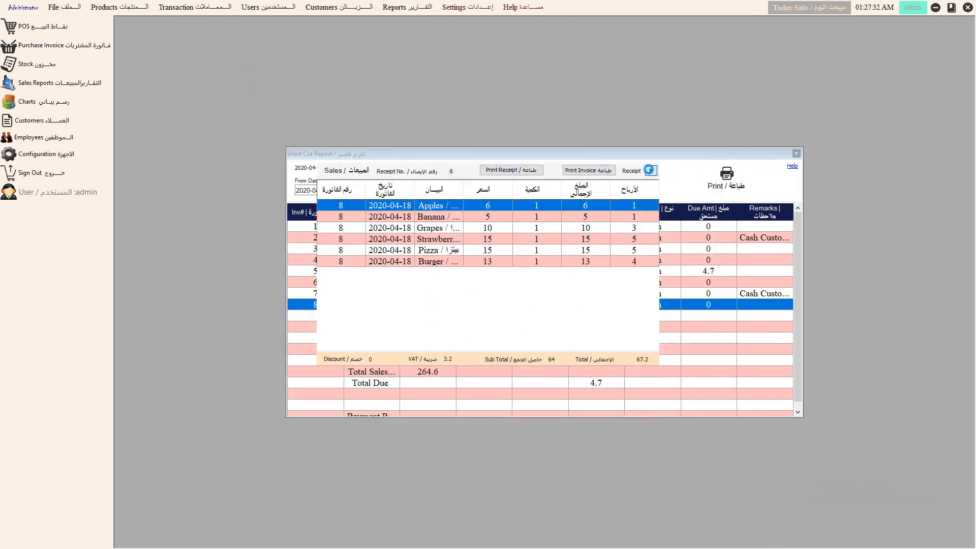
click(651, 170)
click(797, 154)
- Open the Last 30 Days Sales report from the workspace shortcut menu
right_click(435, 186)
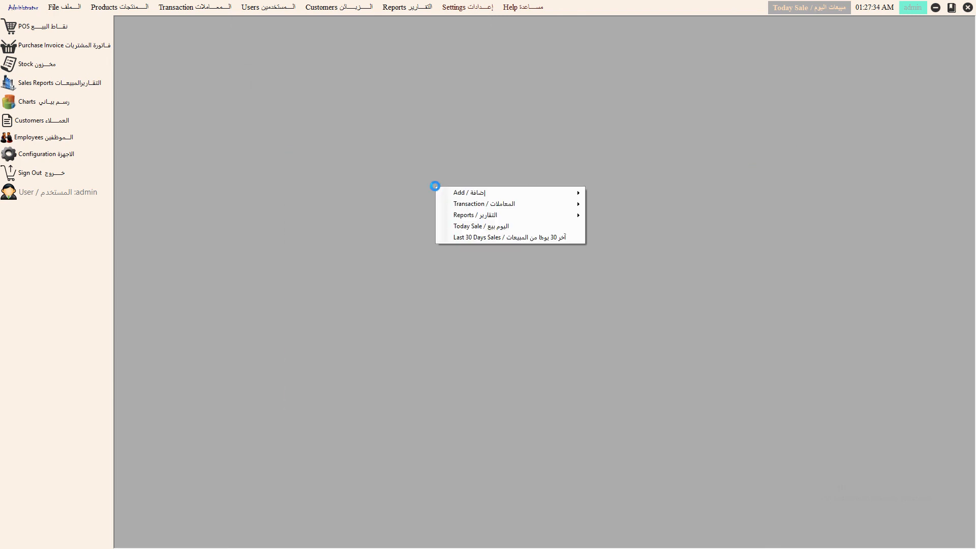
mouse_move(460, 194)
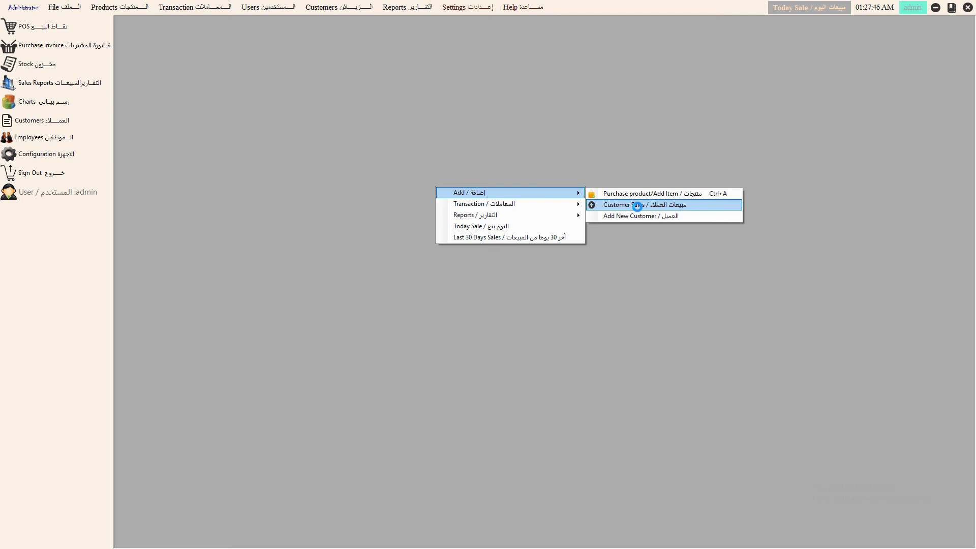
mouse_move(521, 204)
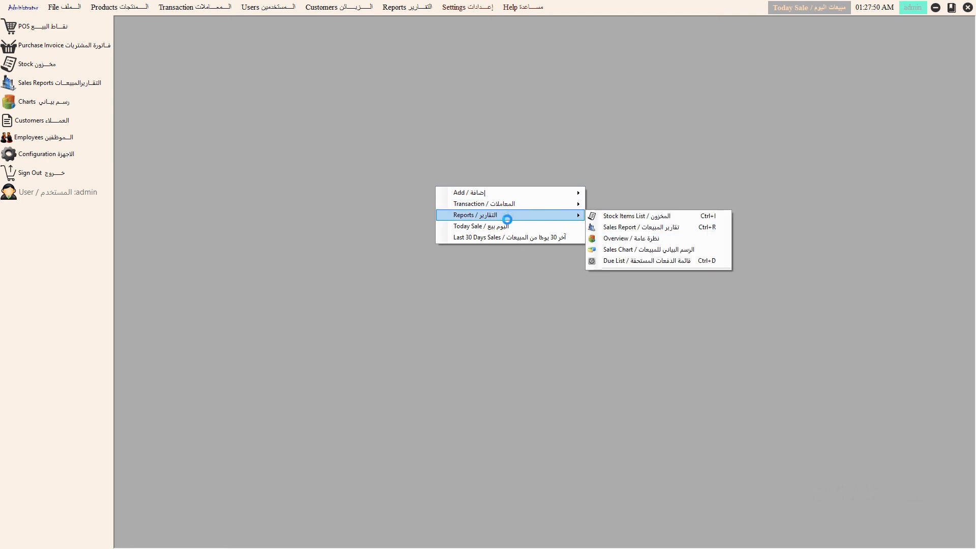
click(506, 236)
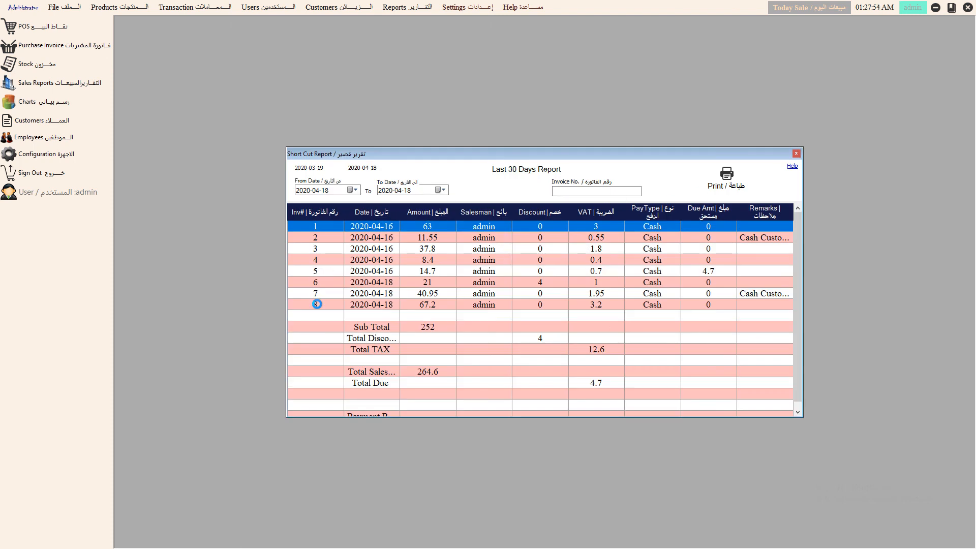
click(317, 303)
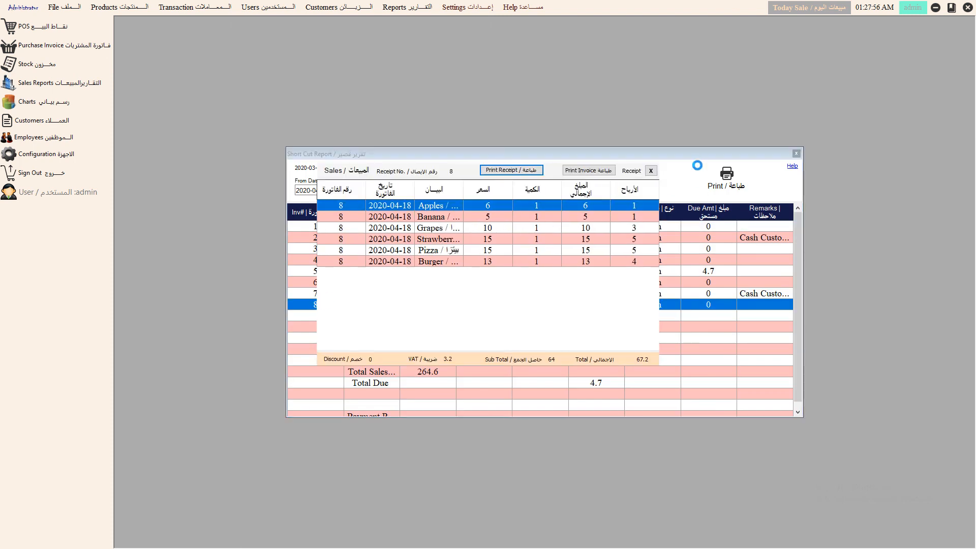
- Preview invoice 5's receipt without printing, then close the details and the report
click(653, 170)
click(320, 270)
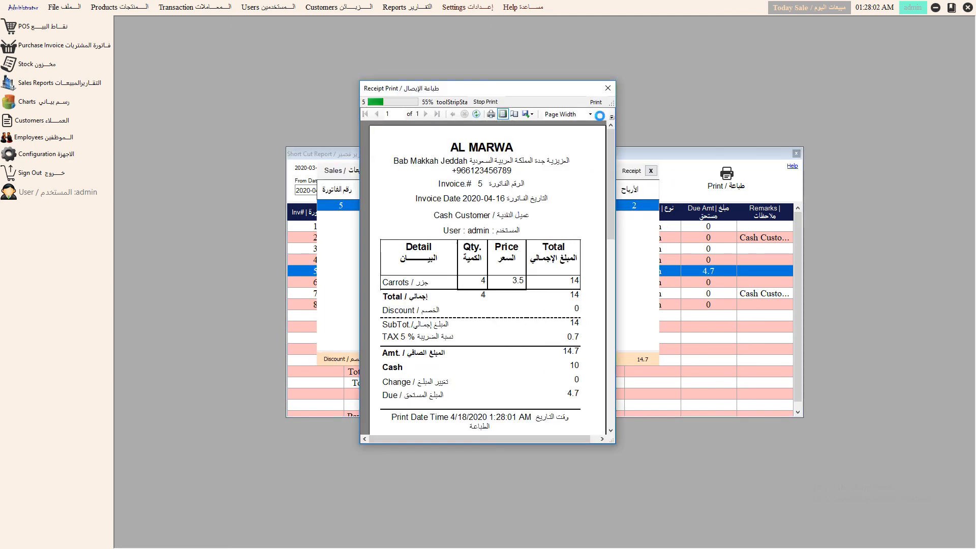
click(610, 84)
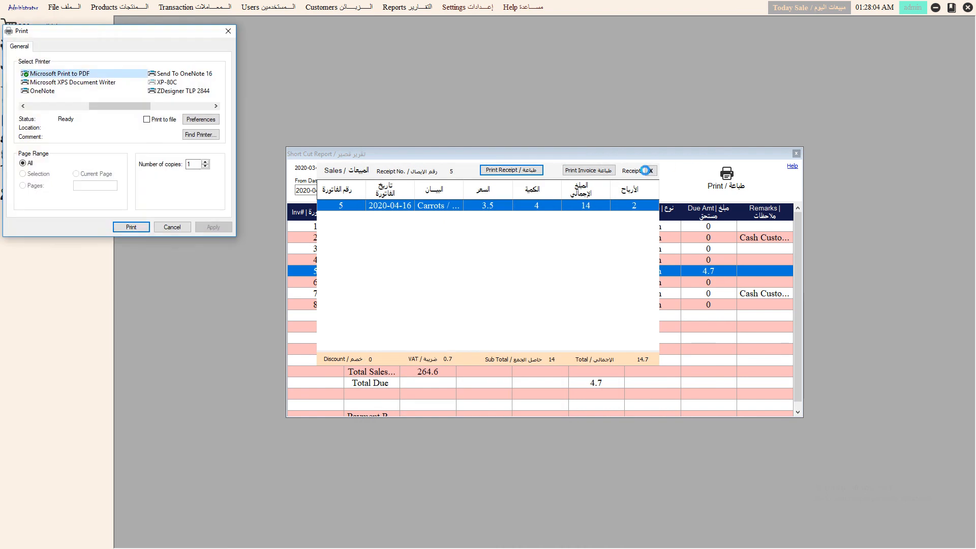
click(174, 228)
click(651, 171)
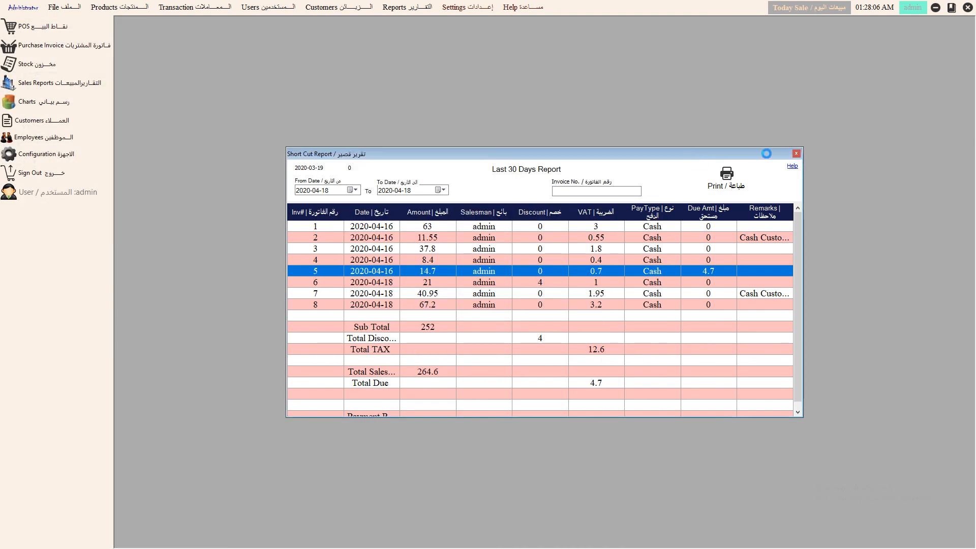
click(794, 153)
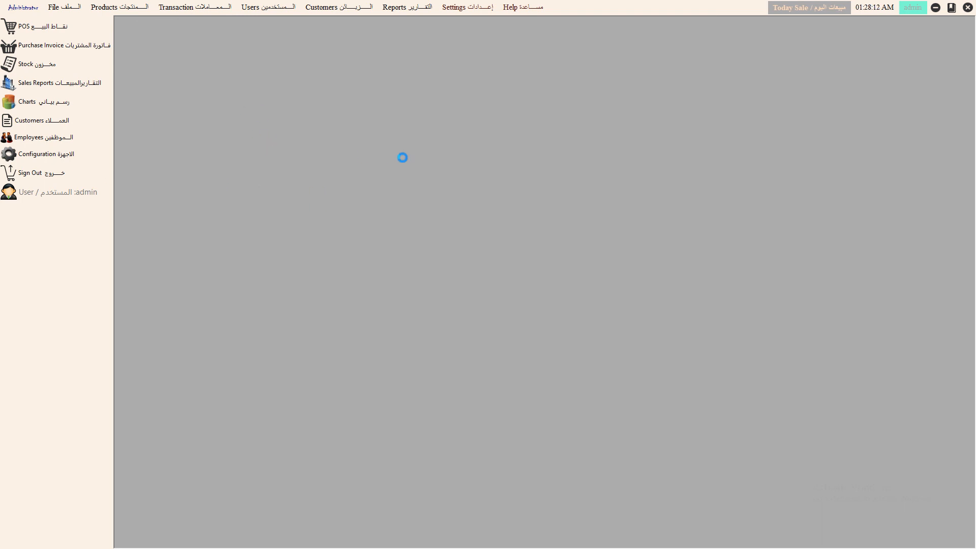
- Sign out of the current account and confirm the sign-out
click(912, 8)
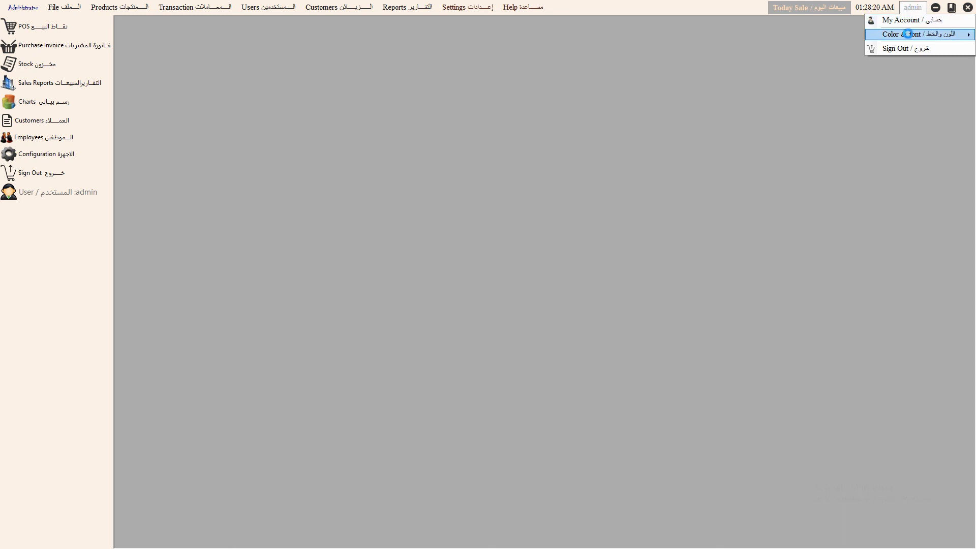
mouse_move(907, 33)
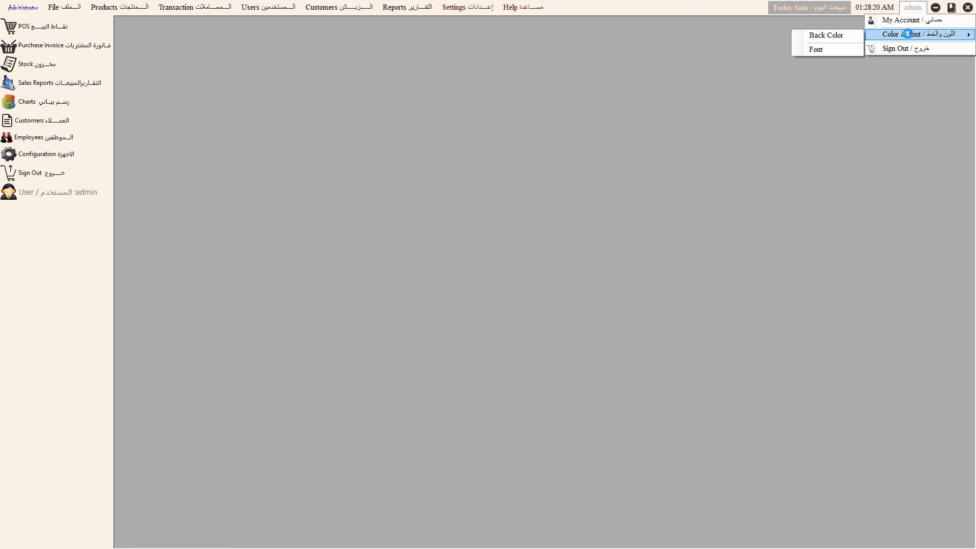
click(581, 83)
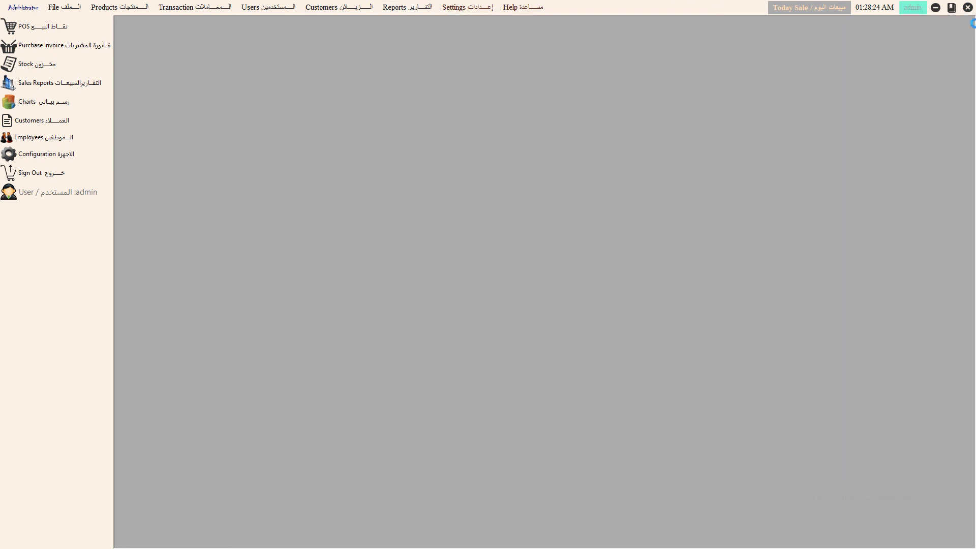
click(913, 7)
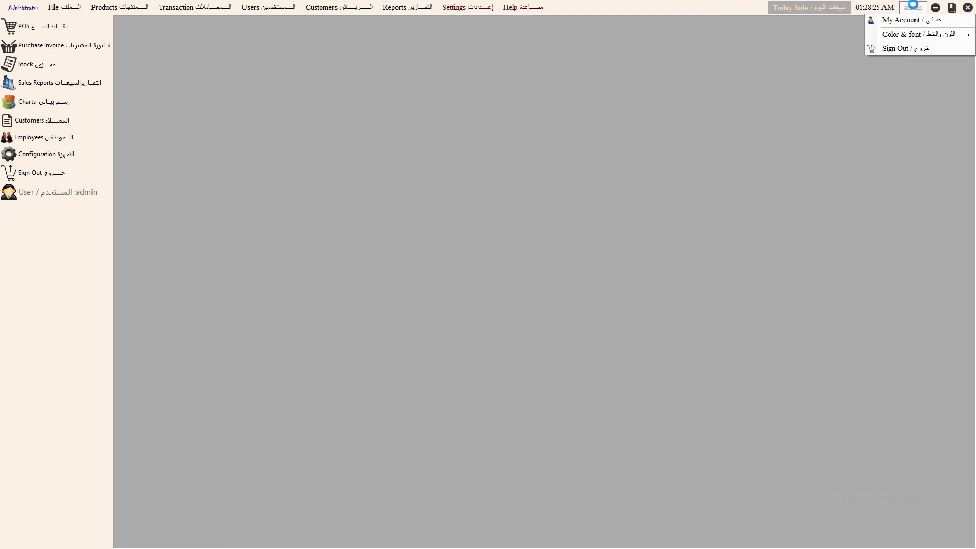
click(924, 47)
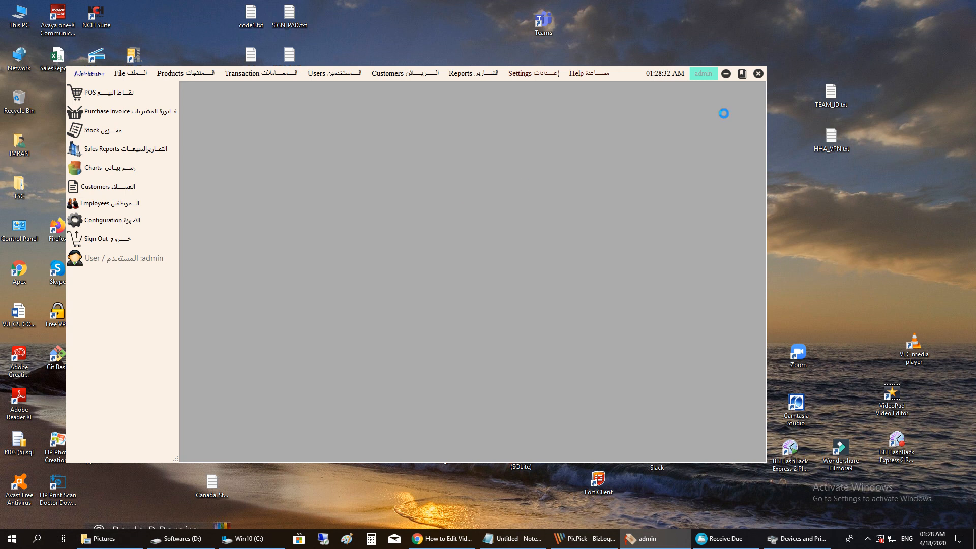
click(110, 238)
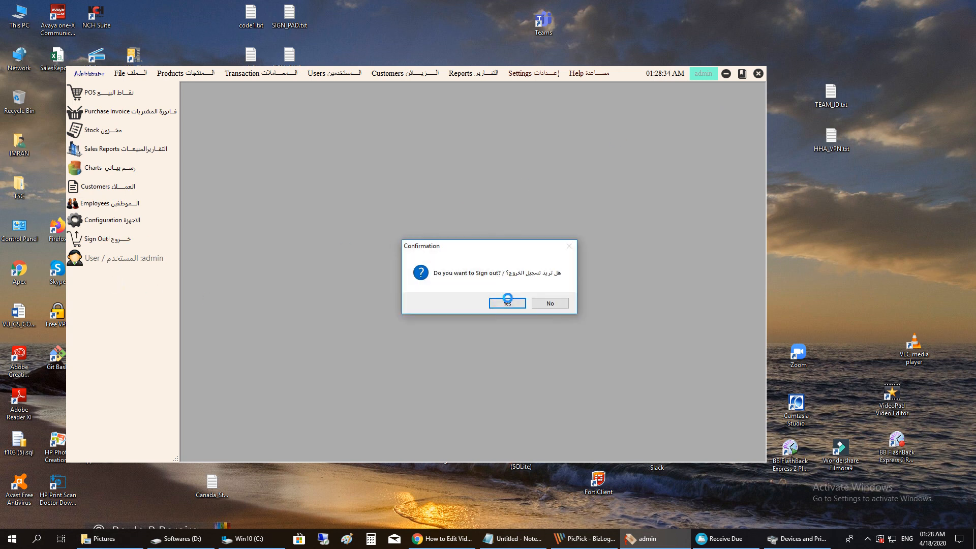
click(506, 302)
- Enter the administrator user name at login, retyping the all-caps entry in lowercase
text(ADMIN)
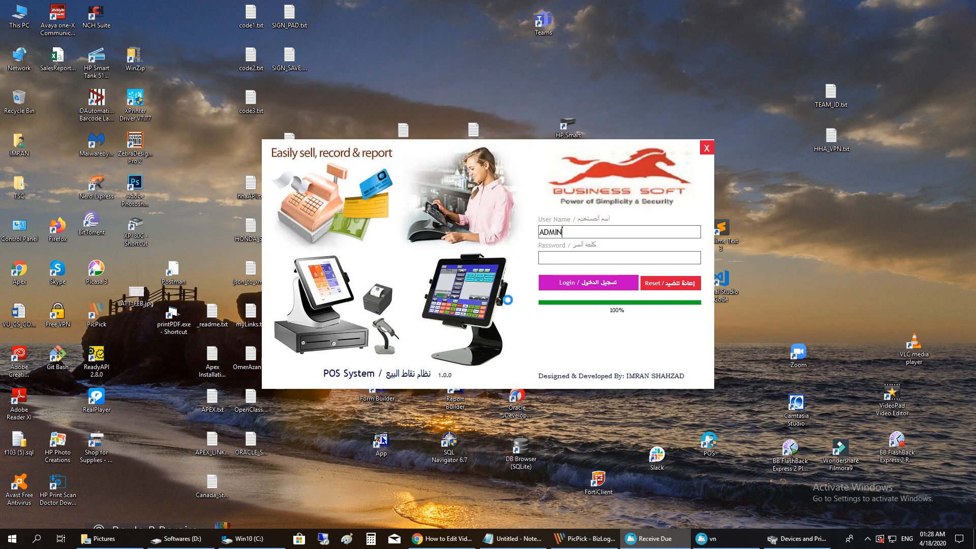
key(Tab)
key(shift+Tab)
drag(575, 233, 449, 249)
text(a)
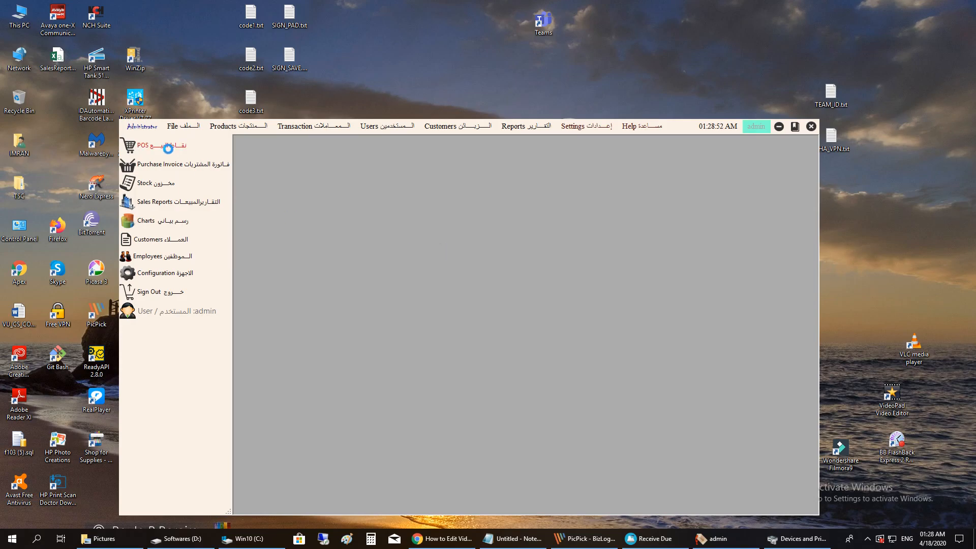
- Open the POS sales terminal with an empty bill as invoice 9
click(168, 146)
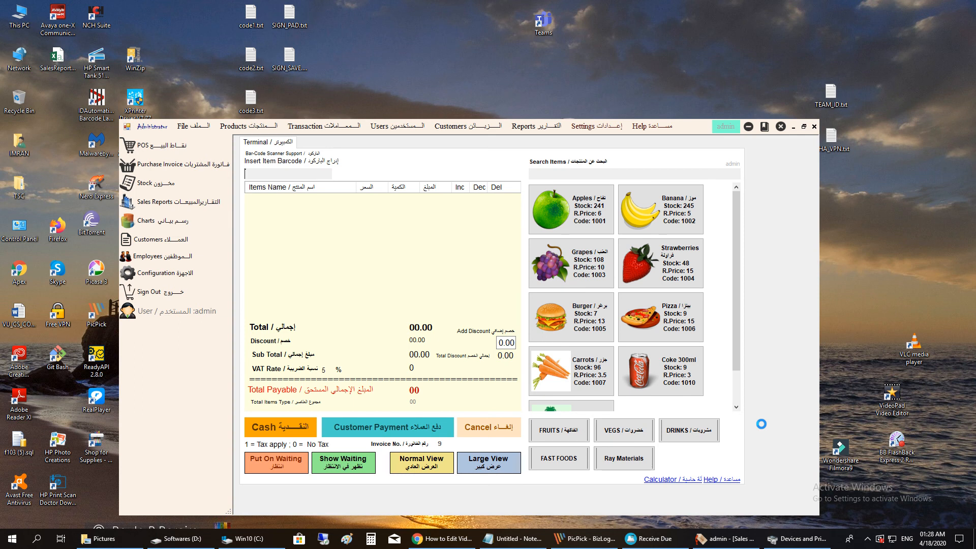
click(868, 538)
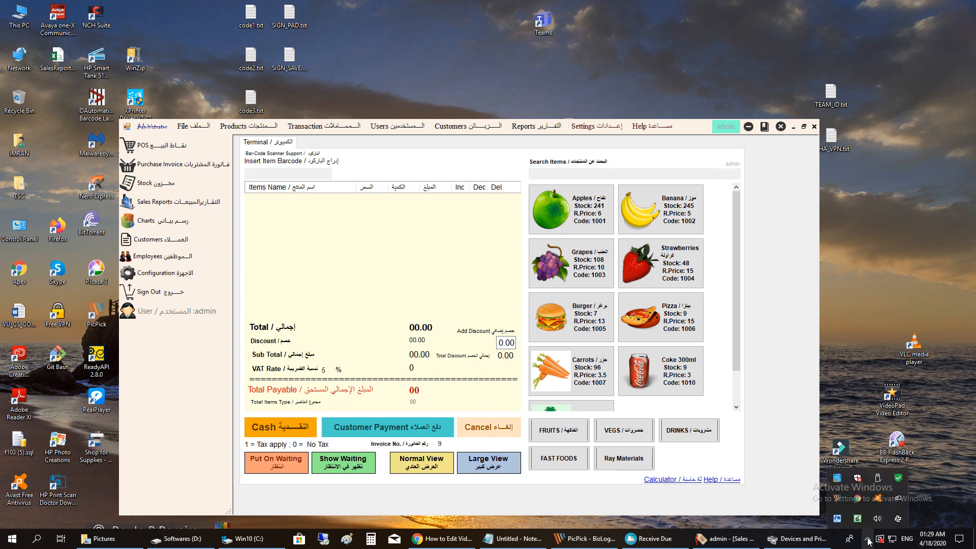
click(858, 518)
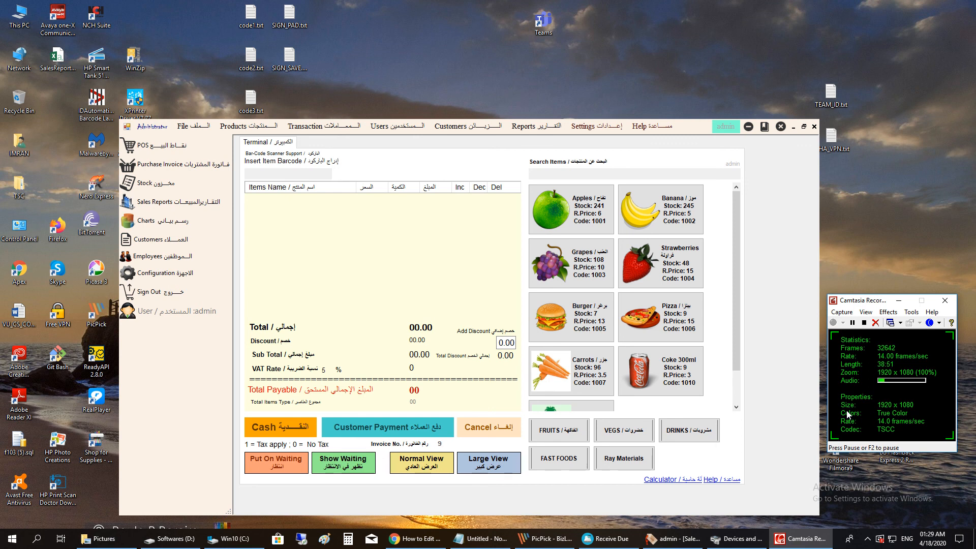
click(188, 126)
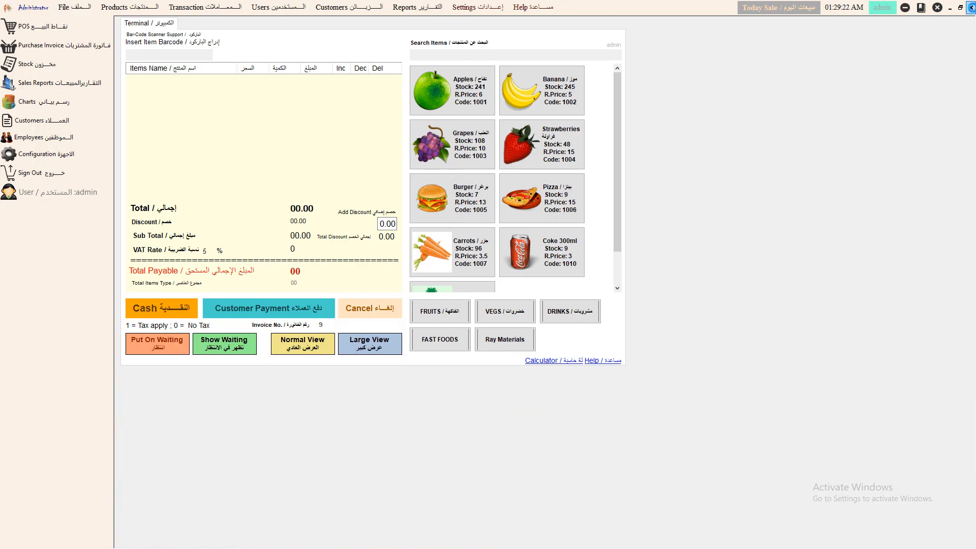
- Close the terminal, then open and cancel the File > Save Backup As dialog
click(971, 8)
click(65, 7)
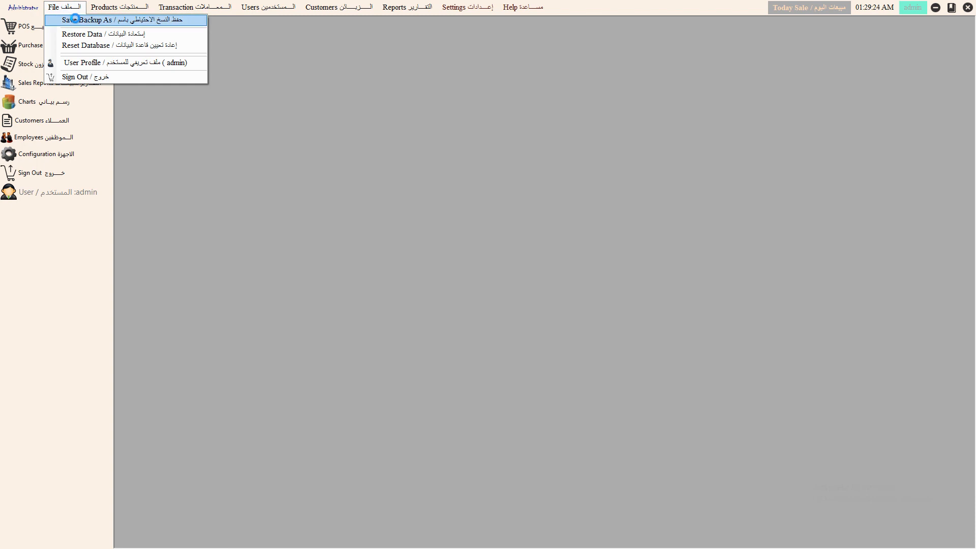
click(76, 20)
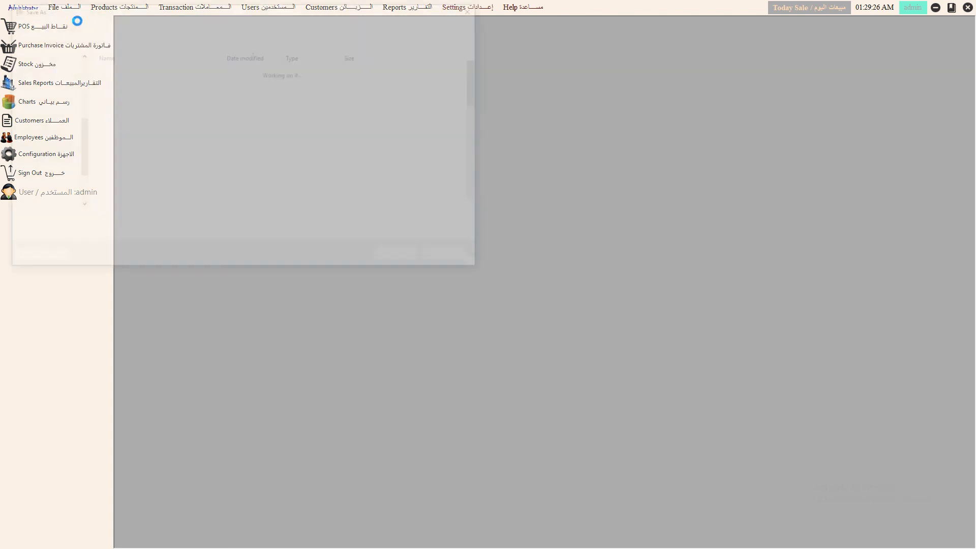
drag(273, 17, 506, 181)
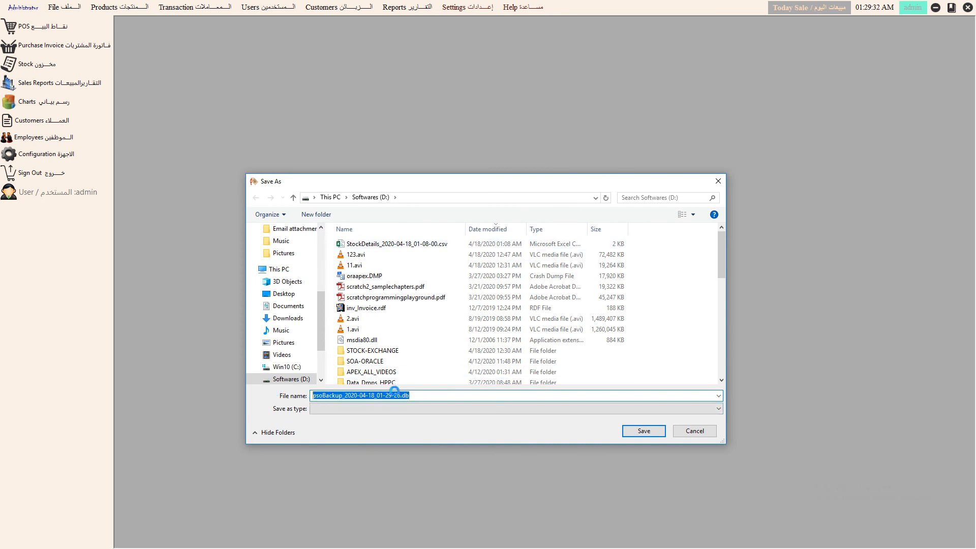
click(693, 430)
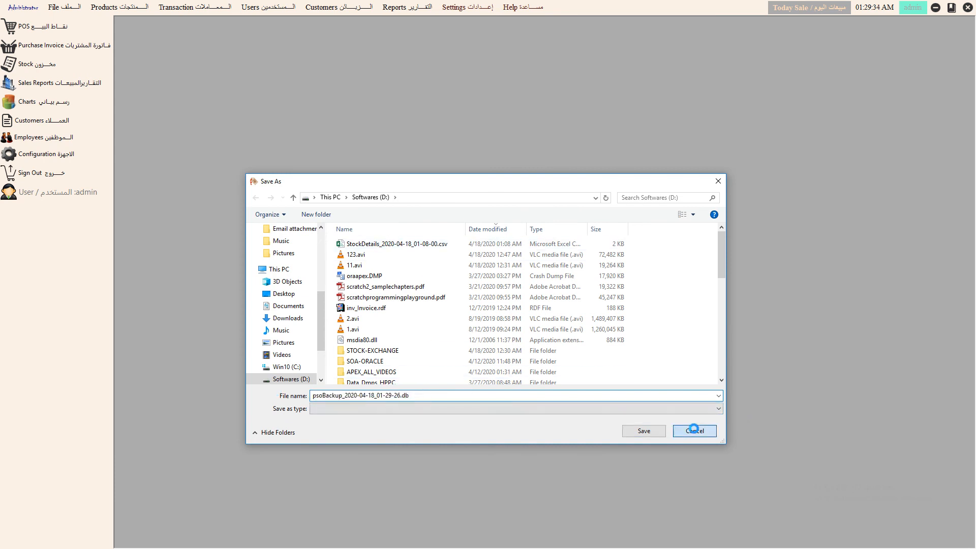
- Open Restore Data, cancel the file browse and close it, then choose Reset Database
click(63, 7)
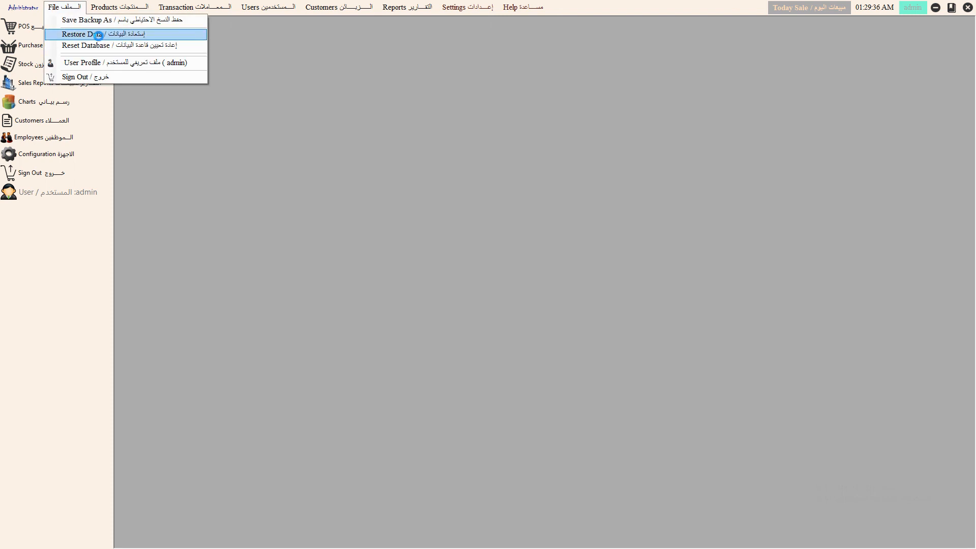
click(98, 36)
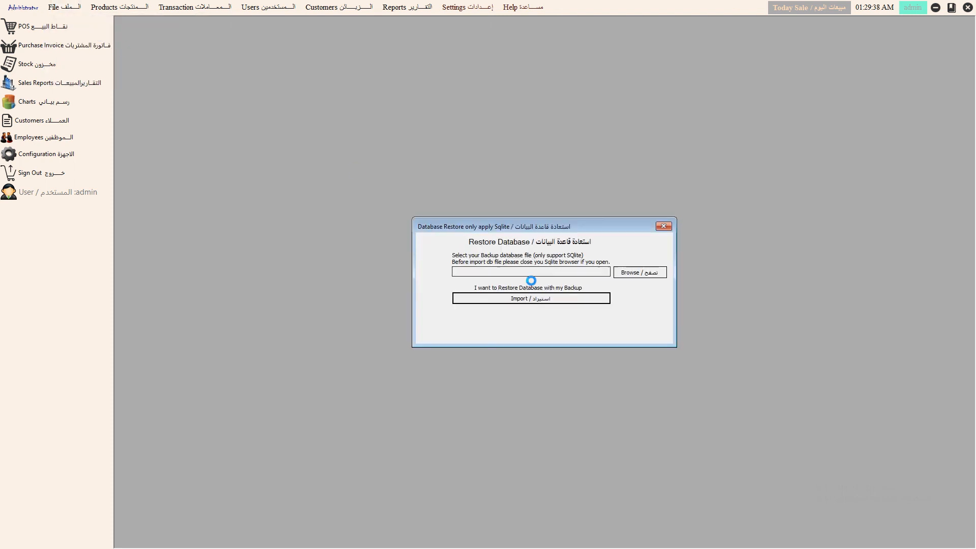
click(641, 273)
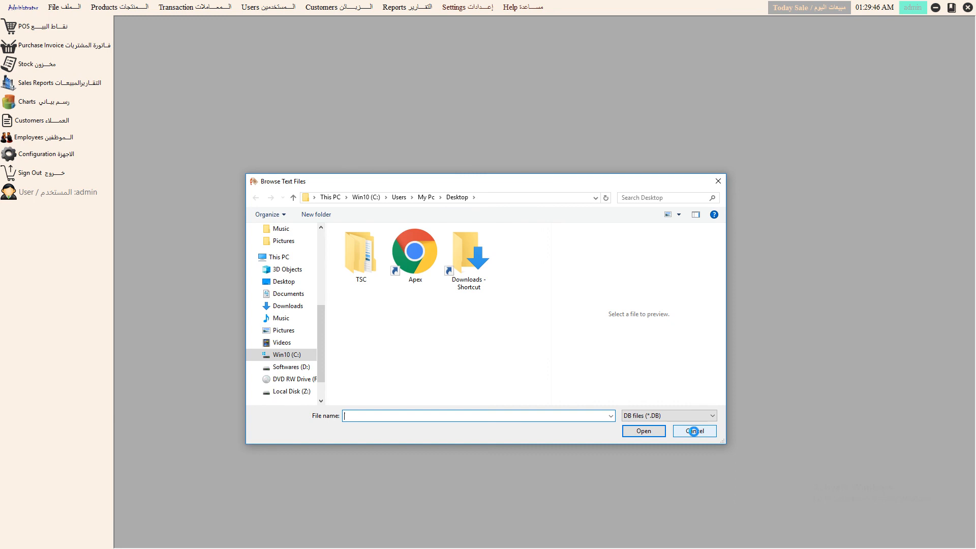
click(694, 431)
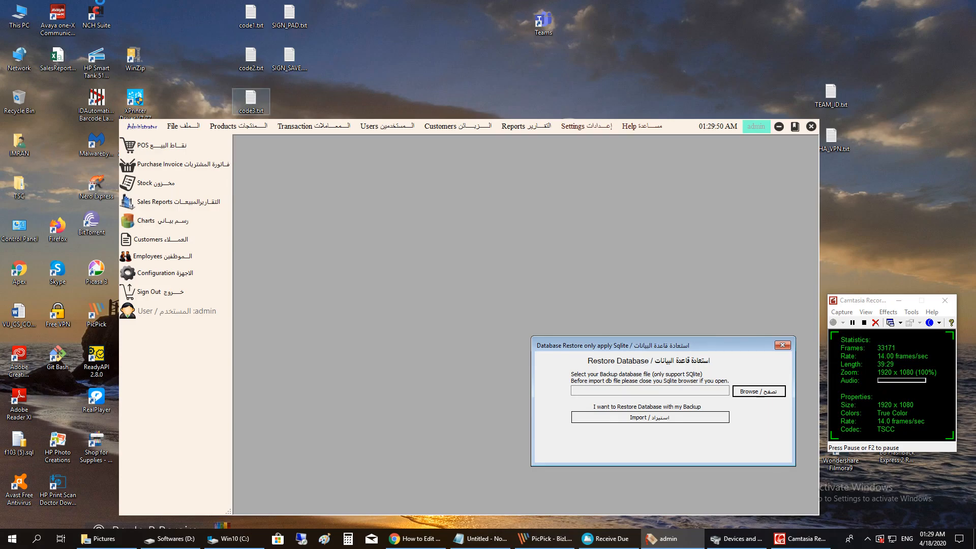
click(782, 345)
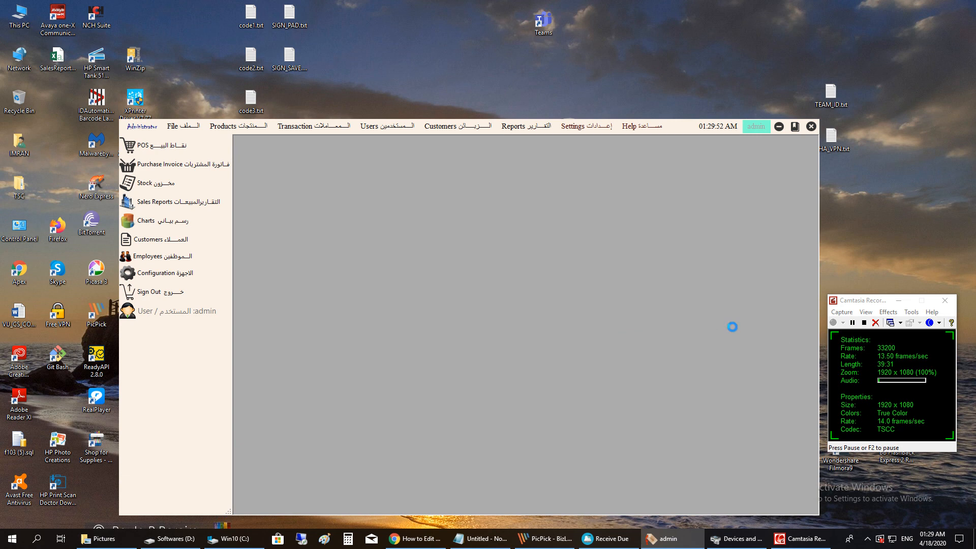
click(185, 126)
click(210, 167)
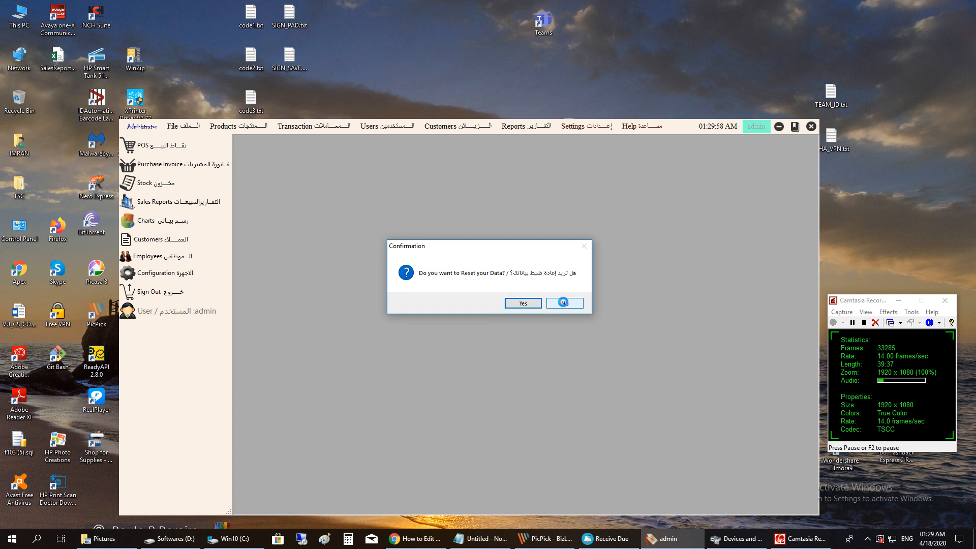
- Confirm the reset, tick then untick Products, Customers and Categories, and close without truncating
click(523, 303)
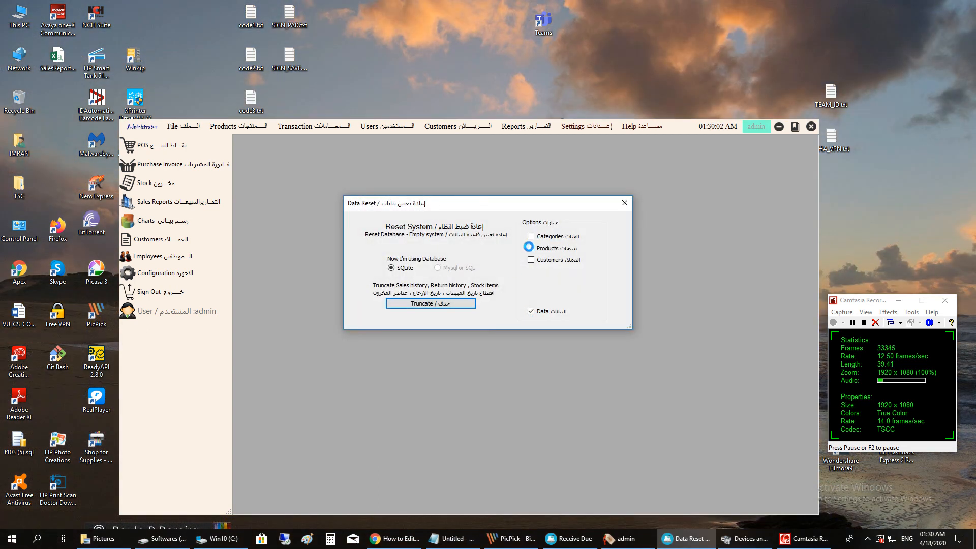
click(530, 248)
click(530, 260)
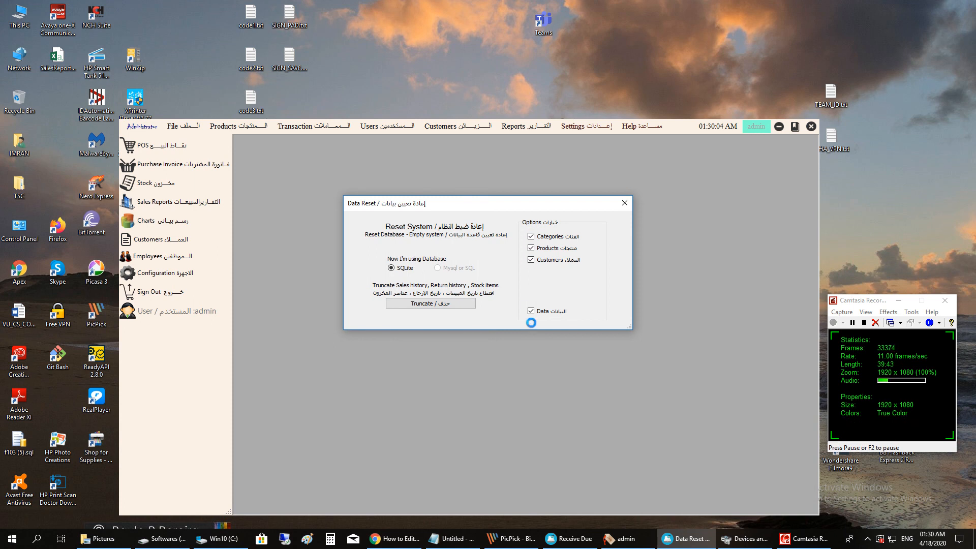
click(530, 236)
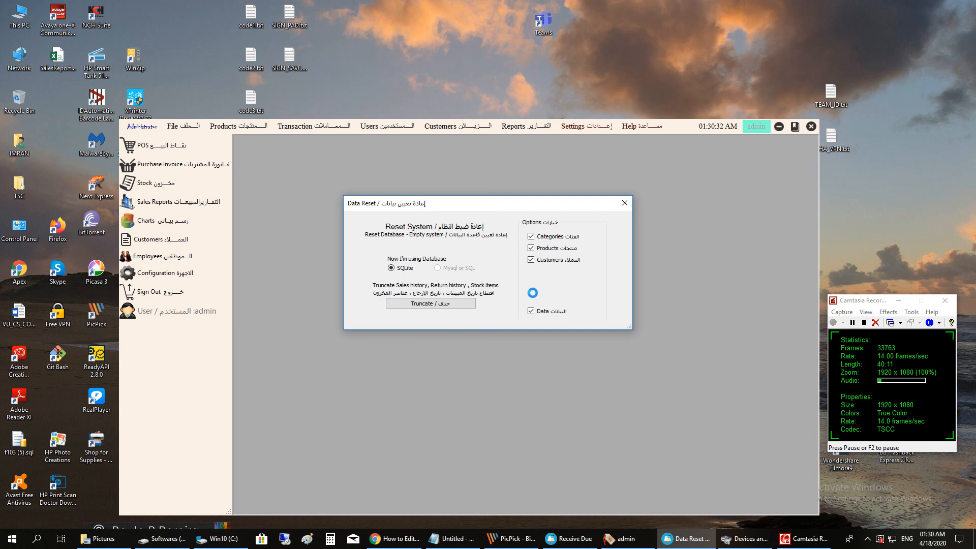
click(531, 260)
click(530, 236)
click(531, 248)
click(624, 204)
- View the administrator's User Profile and working hours, close both, and reopen the POS terminal
click(192, 125)
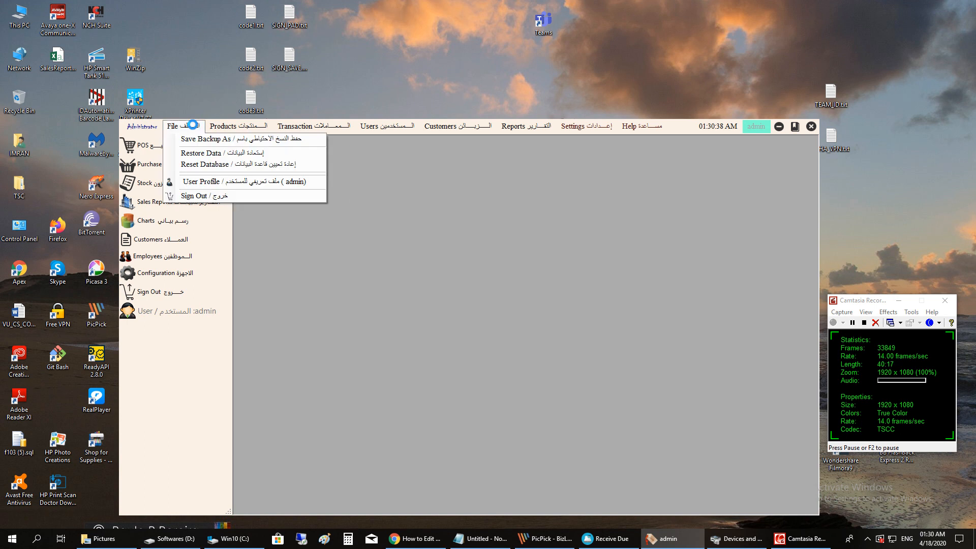
click(232, 177)
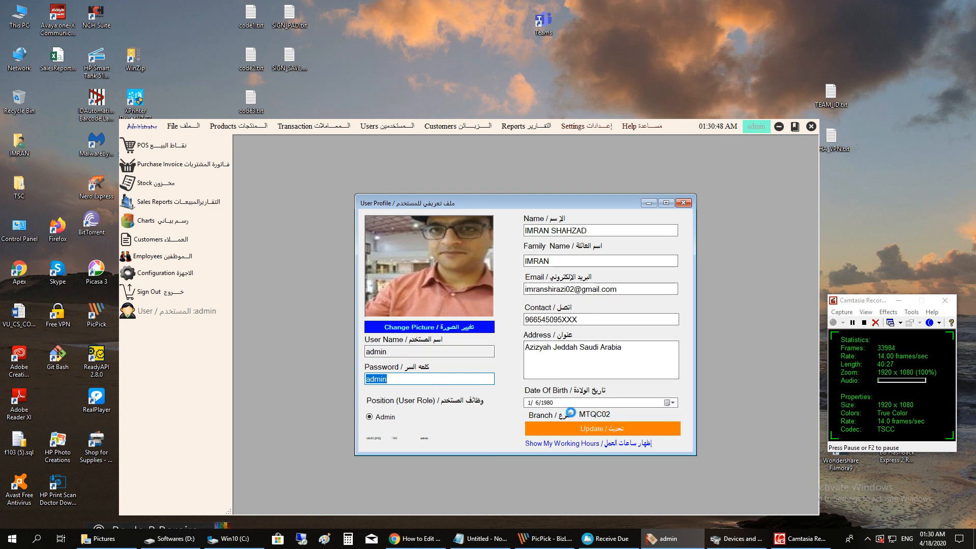
click(585, 443)
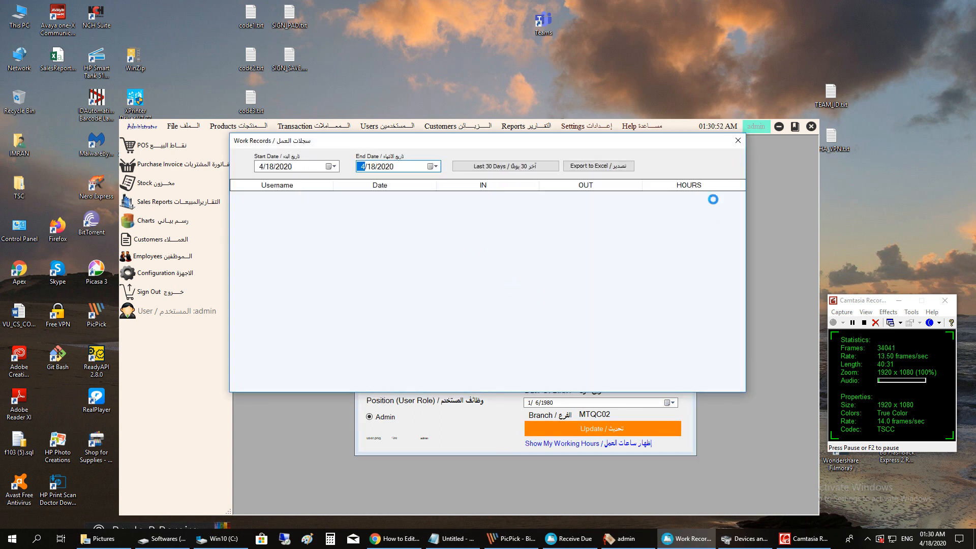
click(738, 137)
click(684, 201)
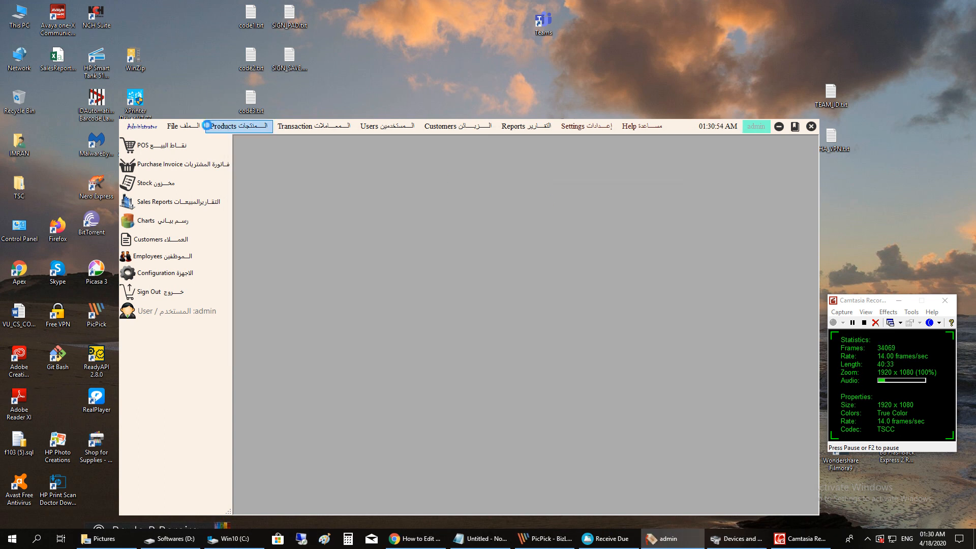
click(175, 145)
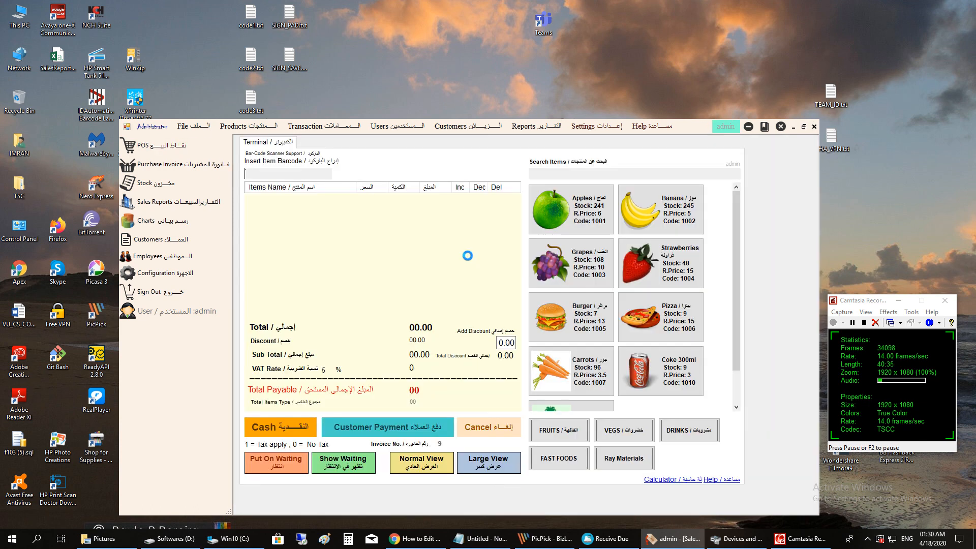